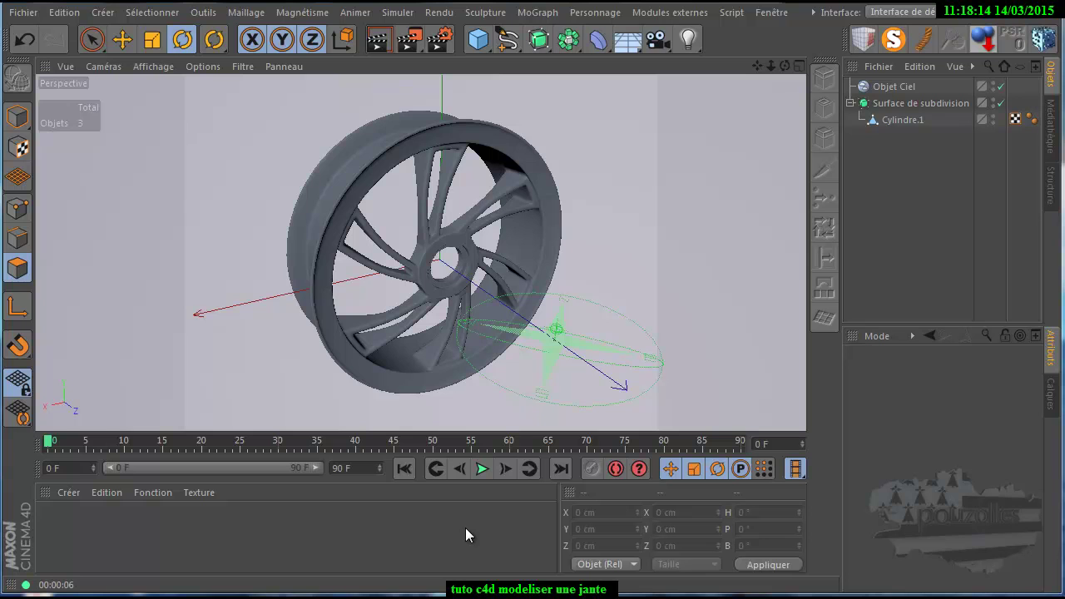
# Render a preview of the spoked wheel rim and zoom in and out to inspect it
pyautogui.click(381, 43)
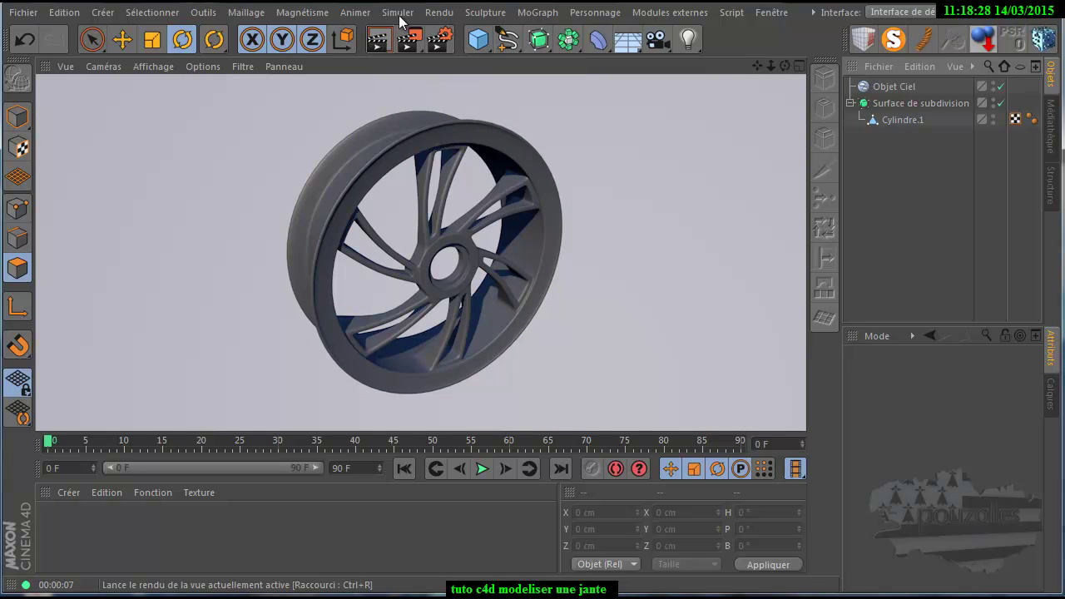
pyautogui.scroll(3, 463, 300)
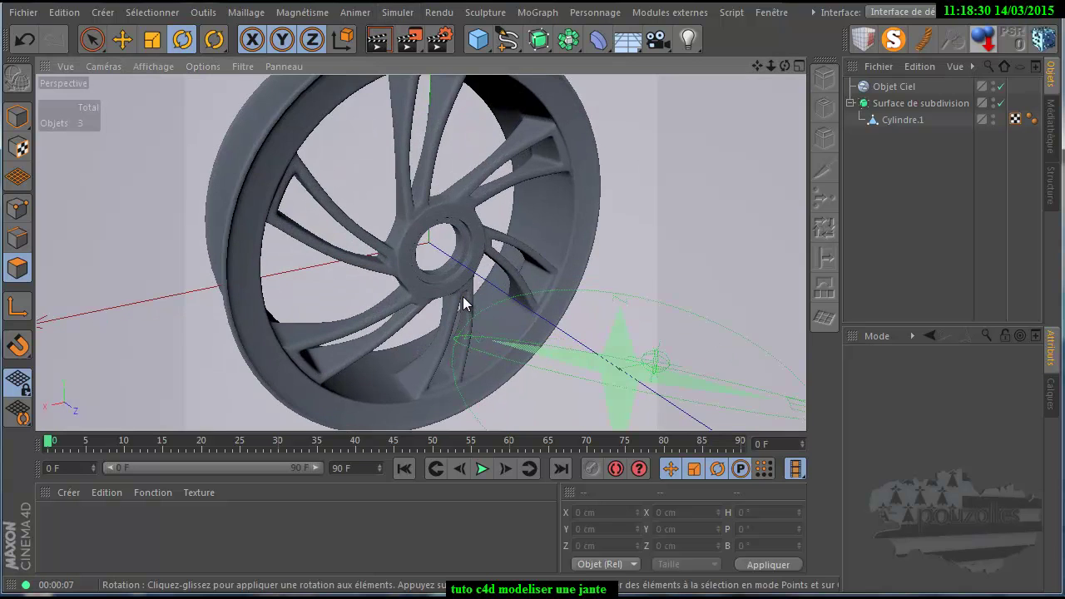
pyautogui.scroll(-2, 463, 299)
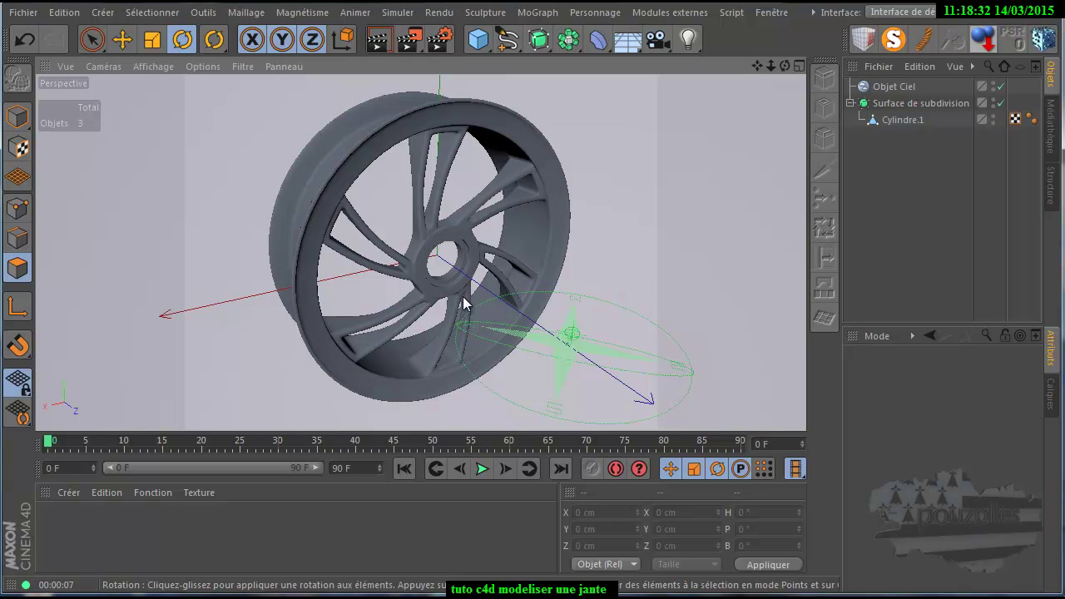
# With subdivision off, select Cylindre.1 in model mode and hide the sky object
pyautogui.click(1001, 102)
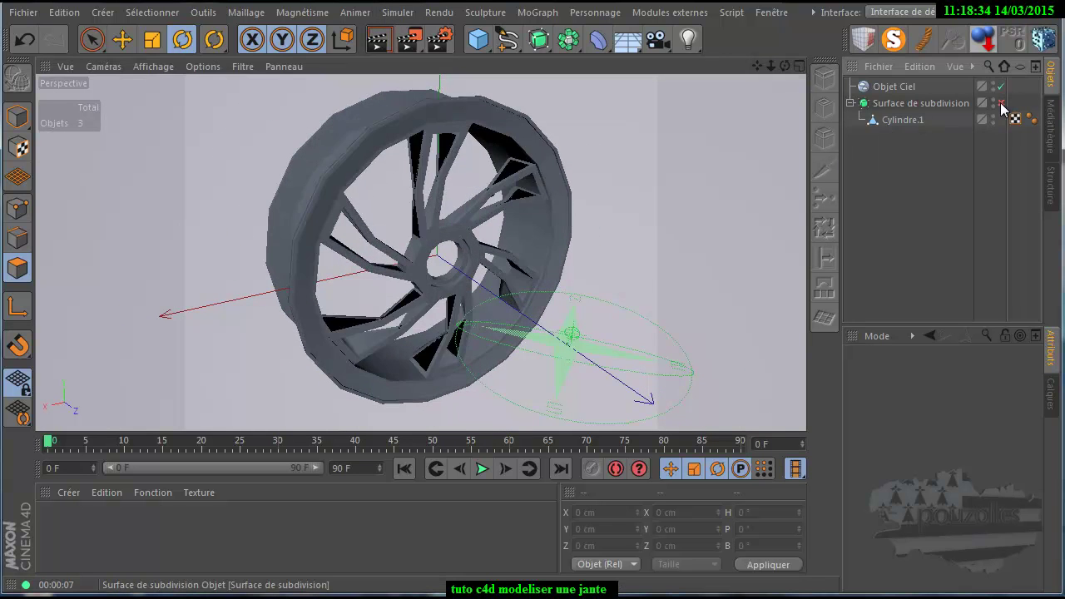
pyautogui.click(903, 120)
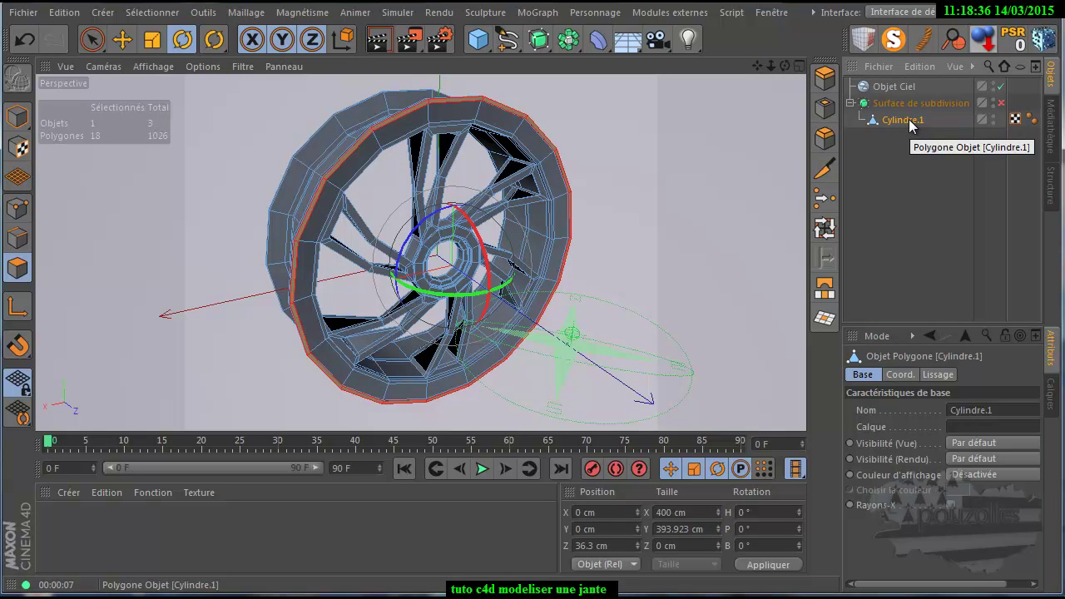
pyautogui.click(235, 157)
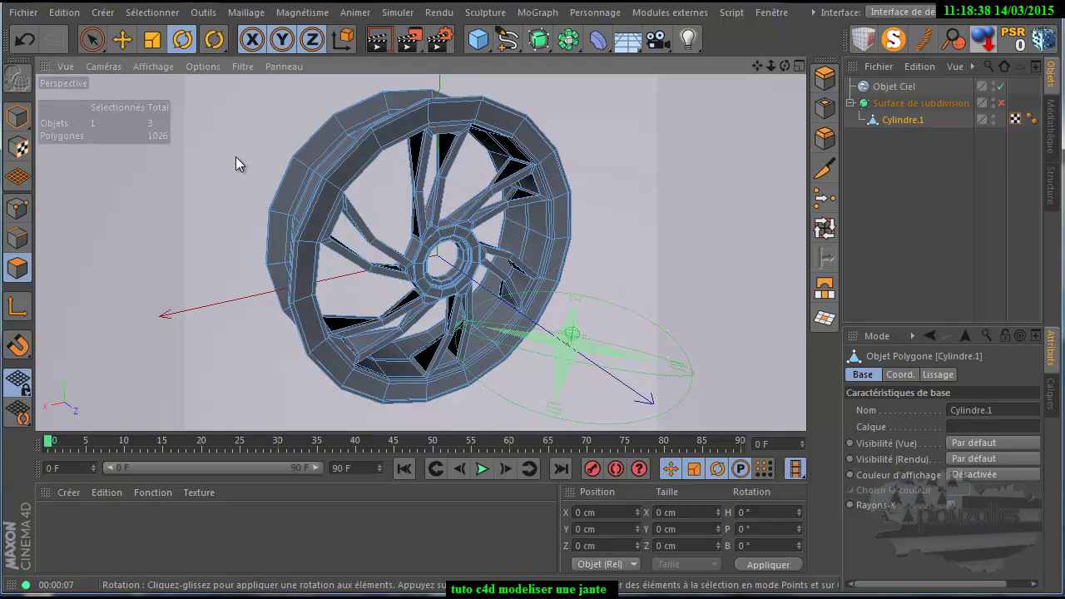
pyautogui.click(17, 116)
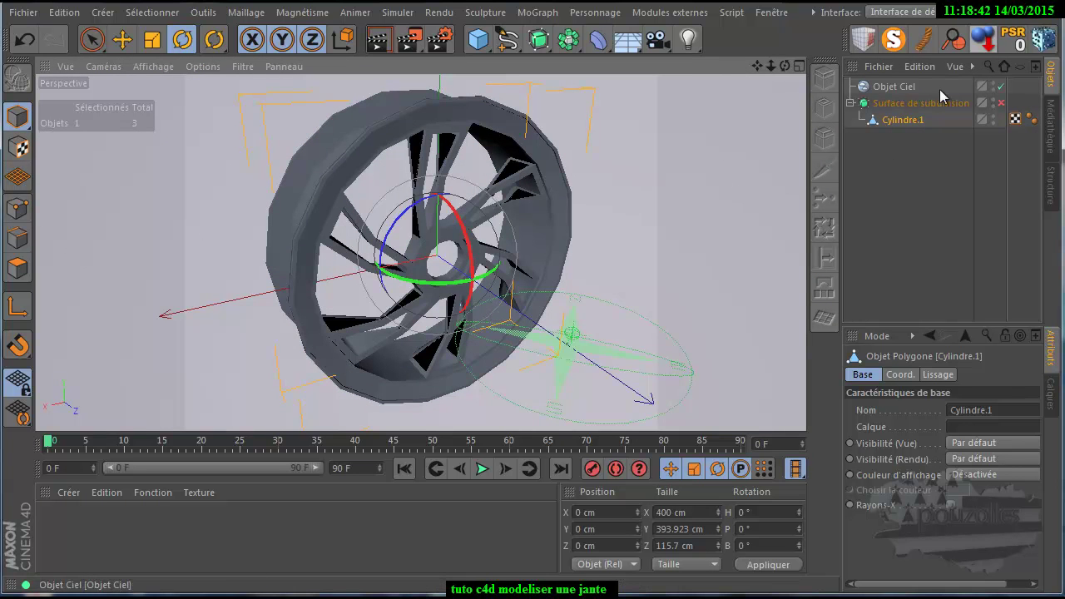
pyautogui.click(1000, 88)
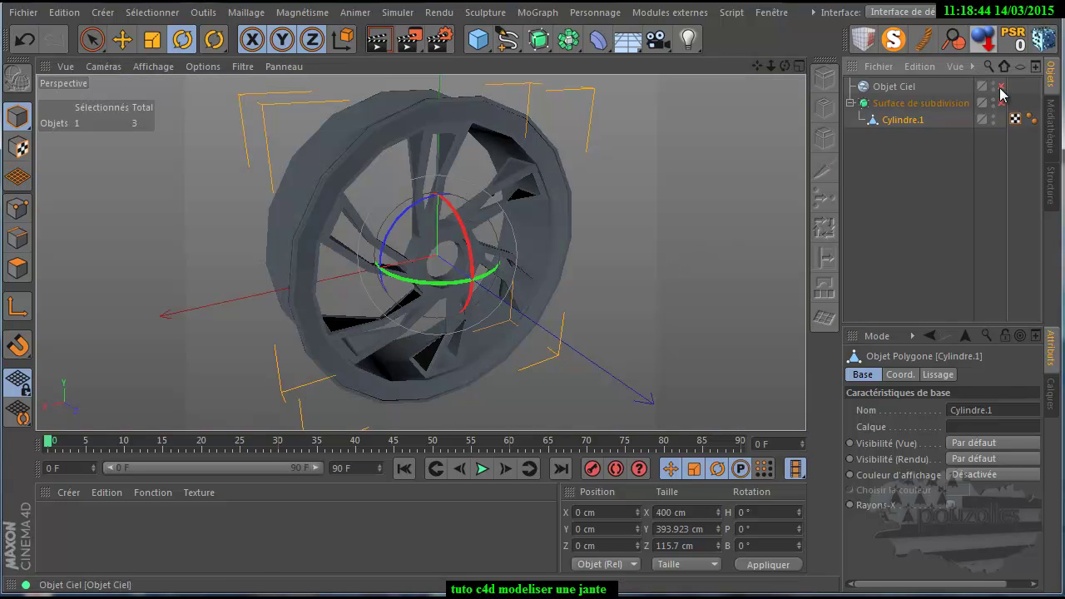
# Select all the rim's points, re-enable Surface de subdivision, then clear the point selection
pyautogui.click(20, 210)
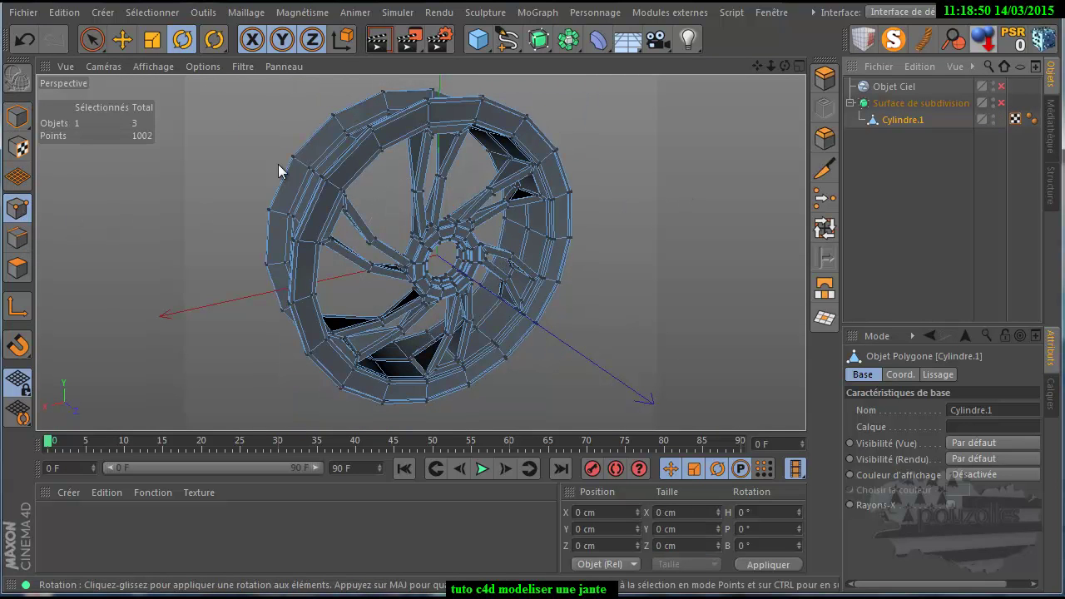
pyautogui.hotkey('ctrl', 'a')
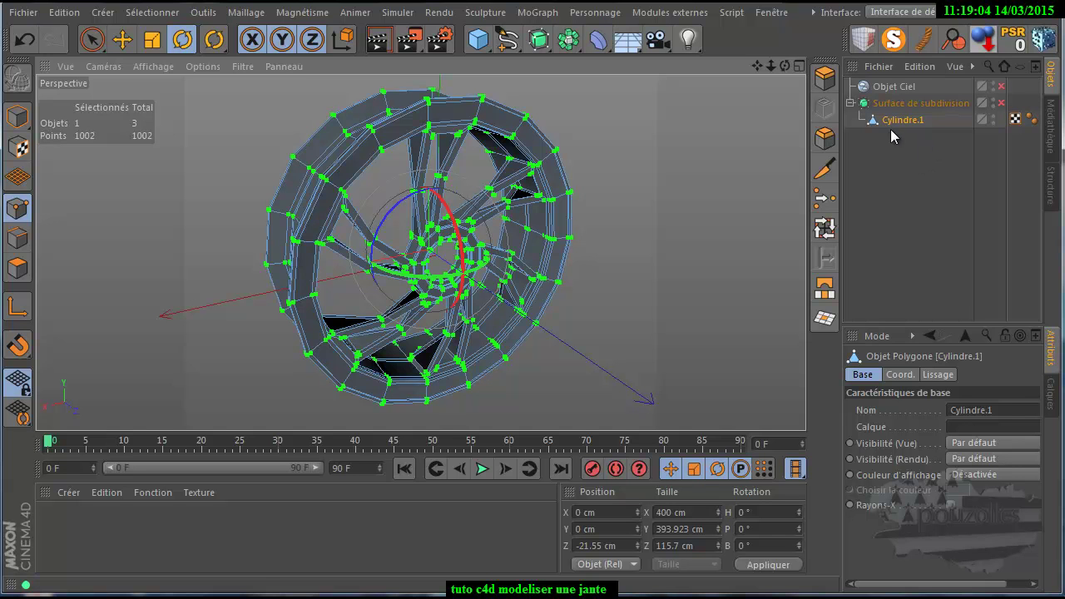
pyautogui.click(1001, 103)
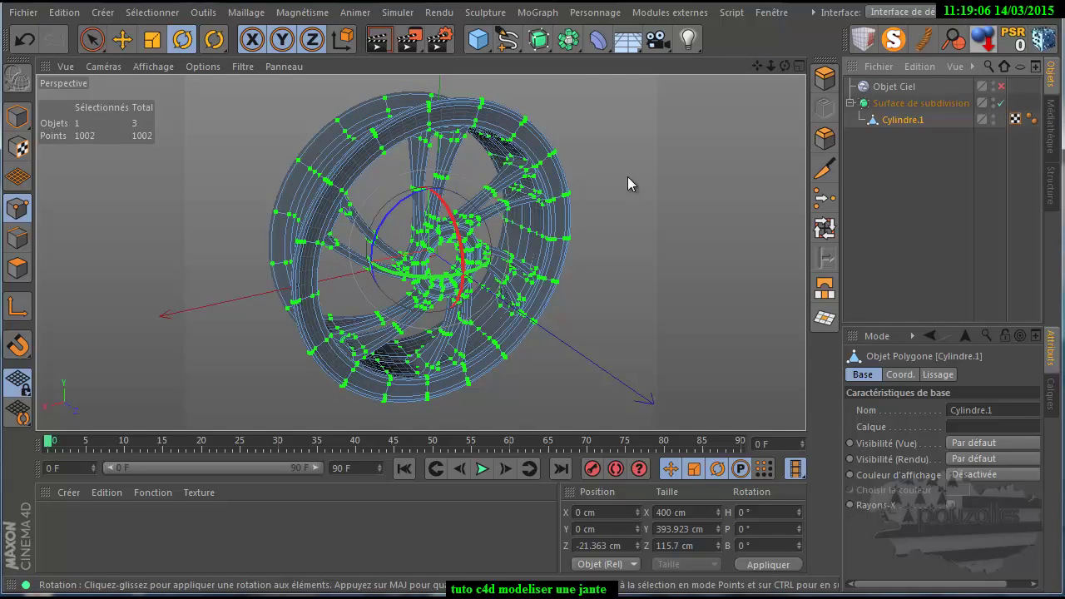
pyautogui.click(235, 125)
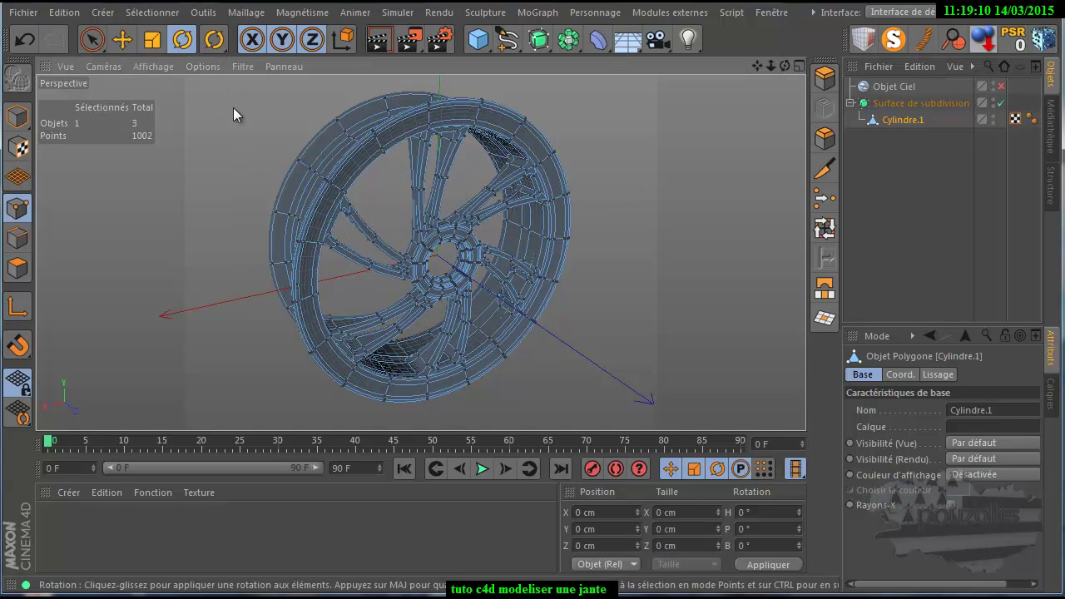
pyautogui.click(22, 14)
# Start a new empty scene maximised to the Avant view and show the primitive object choices
pyautogui.click(37, 36)
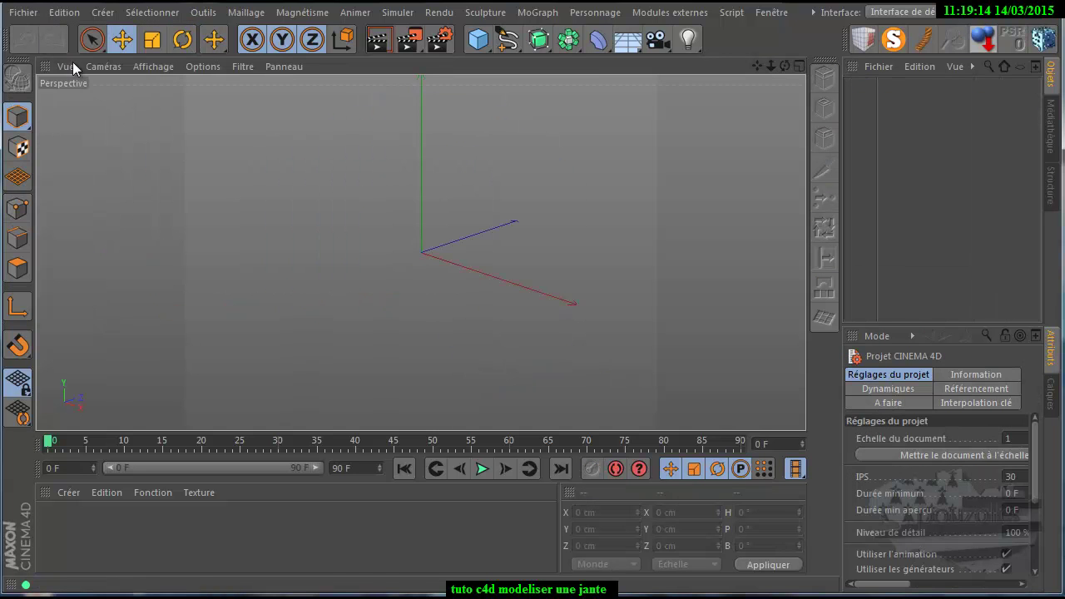
pyautogui.middleClick(527, 278)
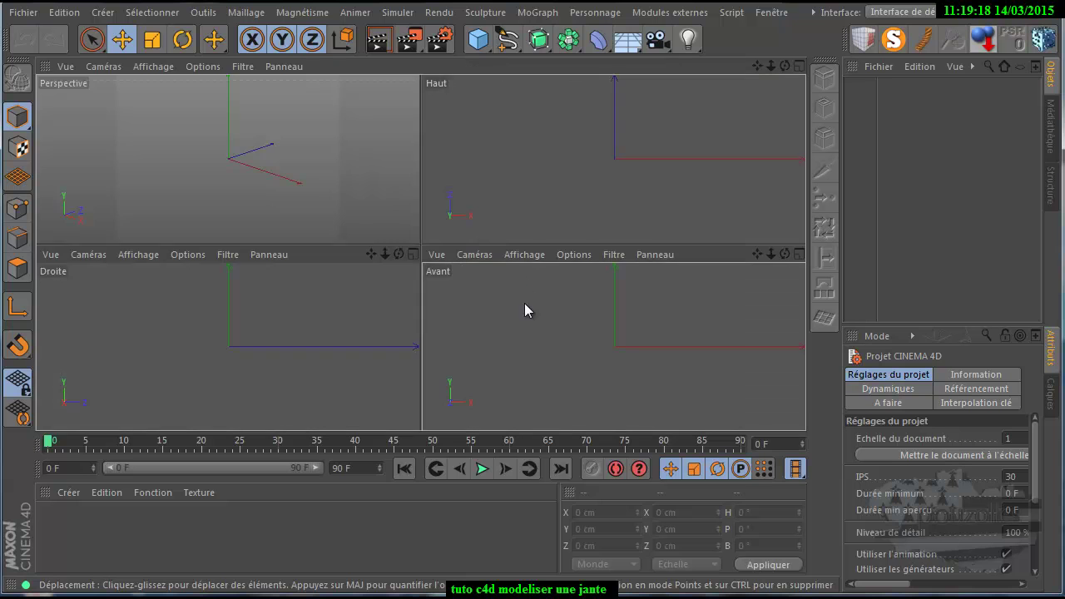
pyautogui.middleClick(525, 305)
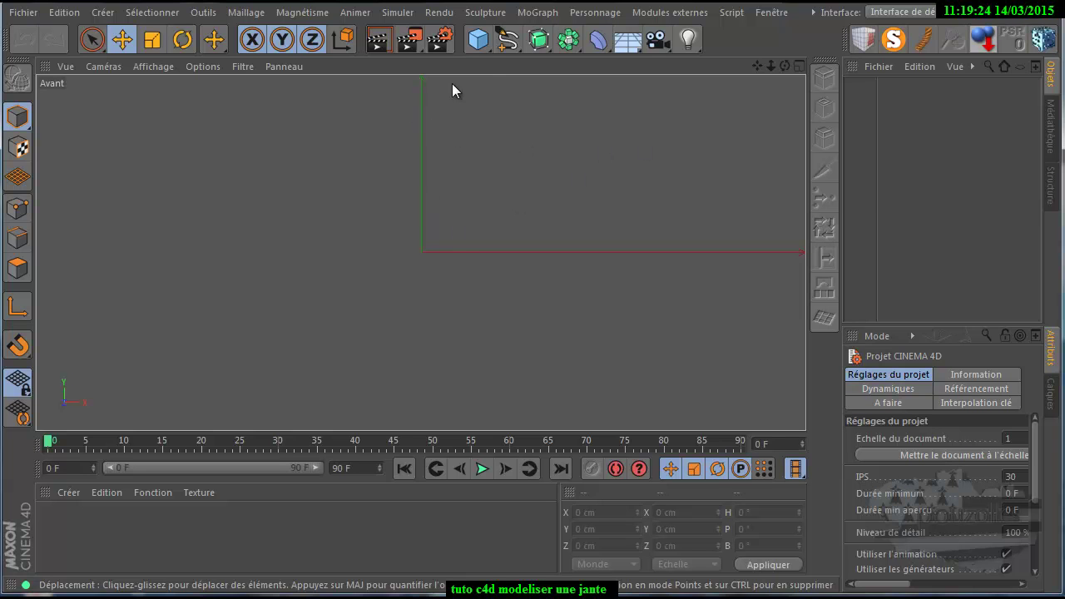
pyautogui.moveTo(478, 39); pyautogui.dragTo(502, 60)
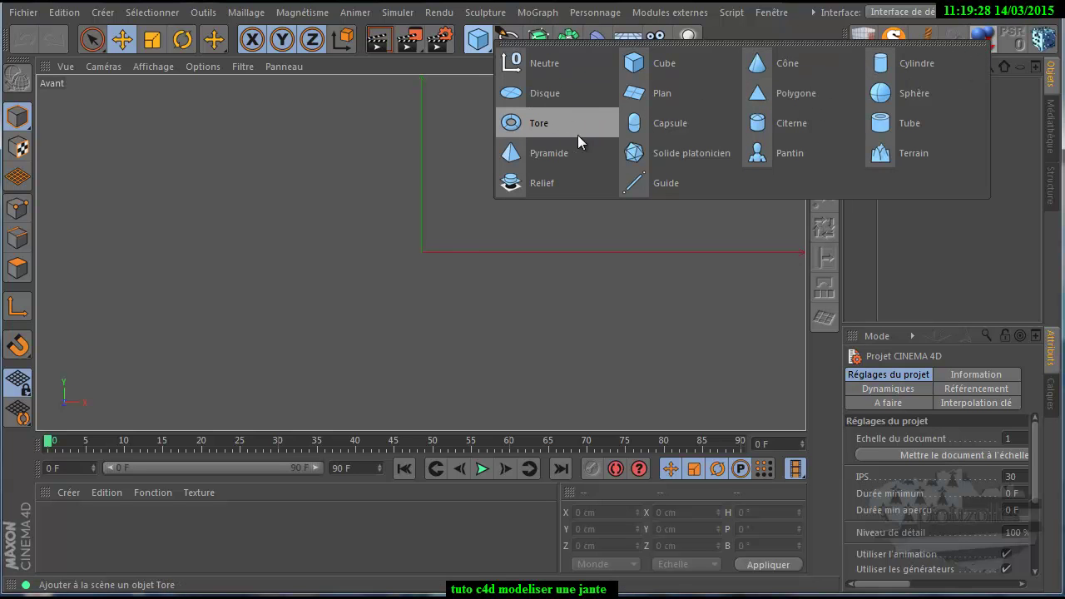
# Add a Tube oriented to -Z and switch the viewport to wireframe display
pyautogui.click(900, 121)
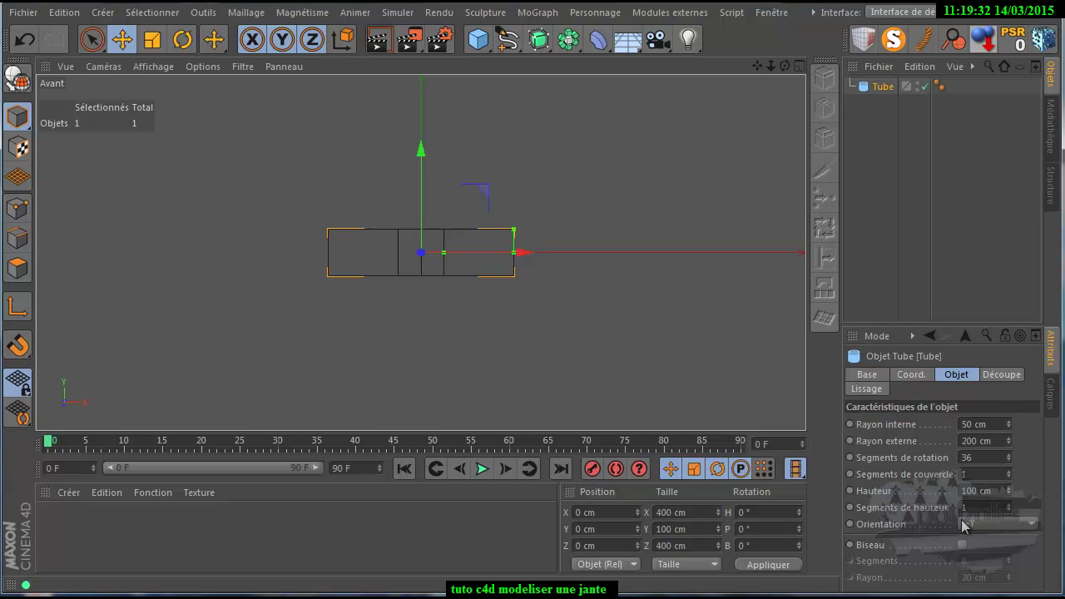
pyautogui.click(1000, 524)
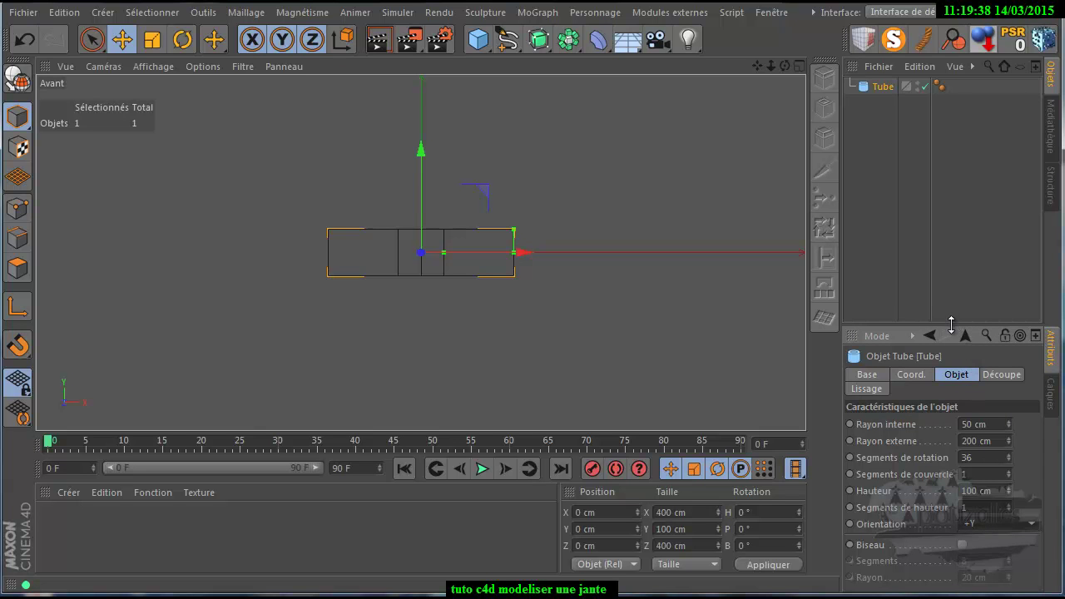
pyautogui.moveTo(951, 327); pyautogui.dragTo(925, 123)
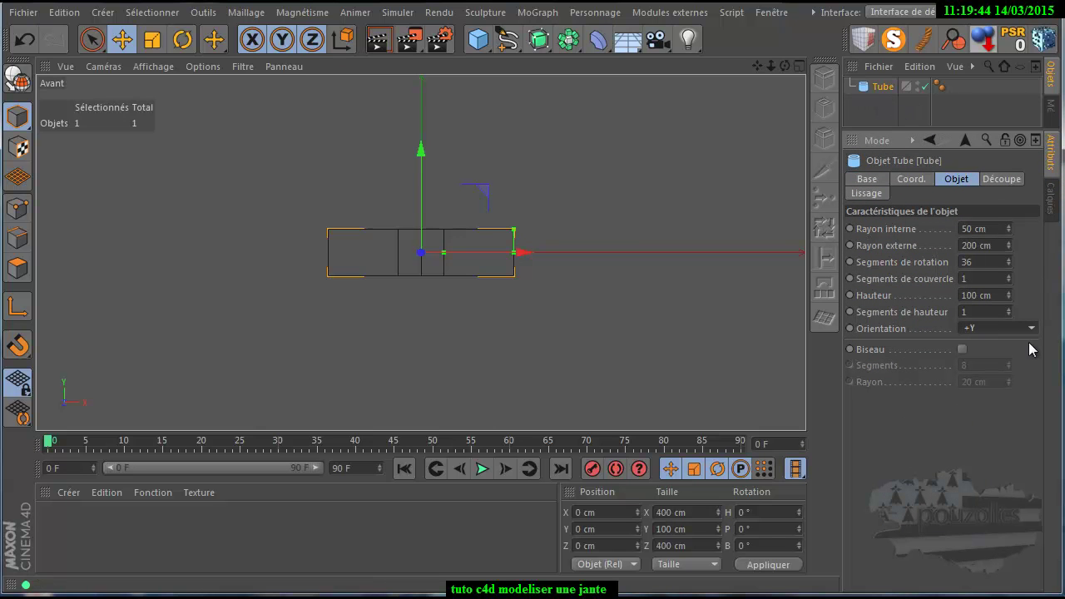
pyautogui.click(1001, 327)
pyautogui.click(1003, 431)
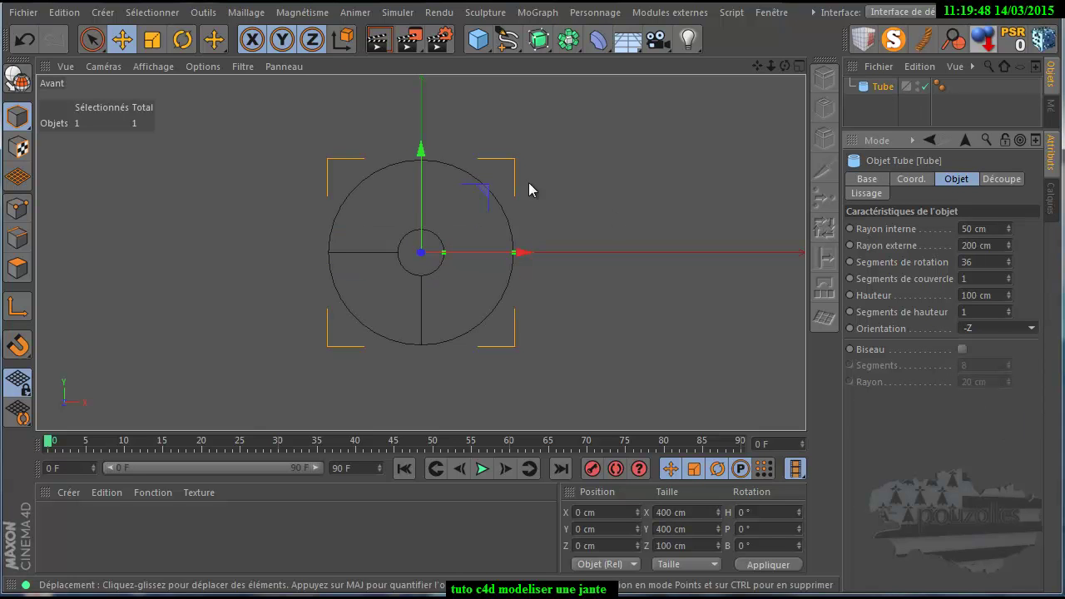
pyautogui.click(153, 66)
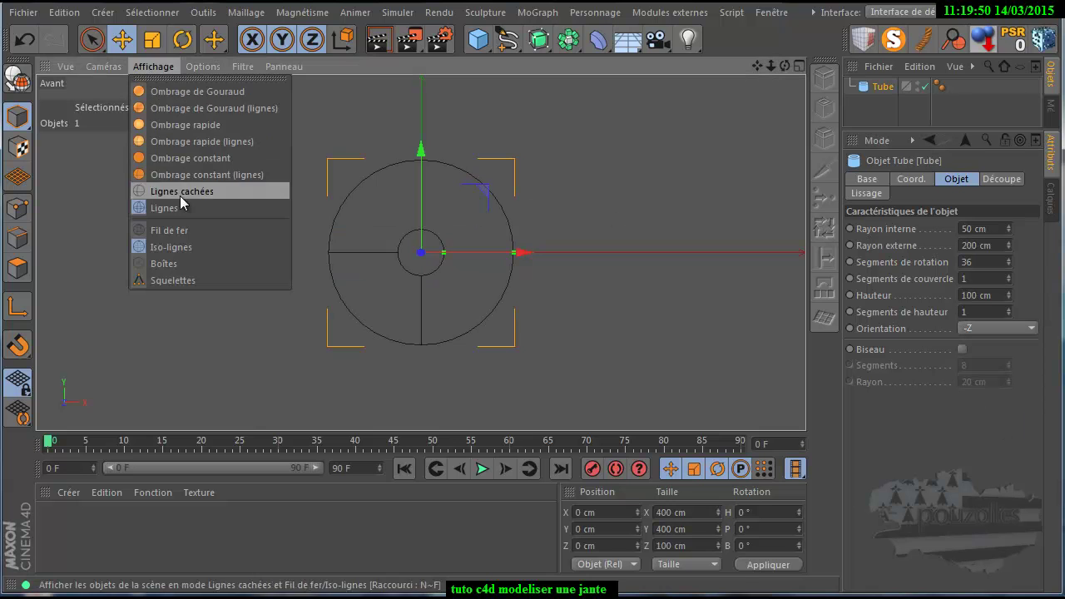
pyautogui.click(180, 230)
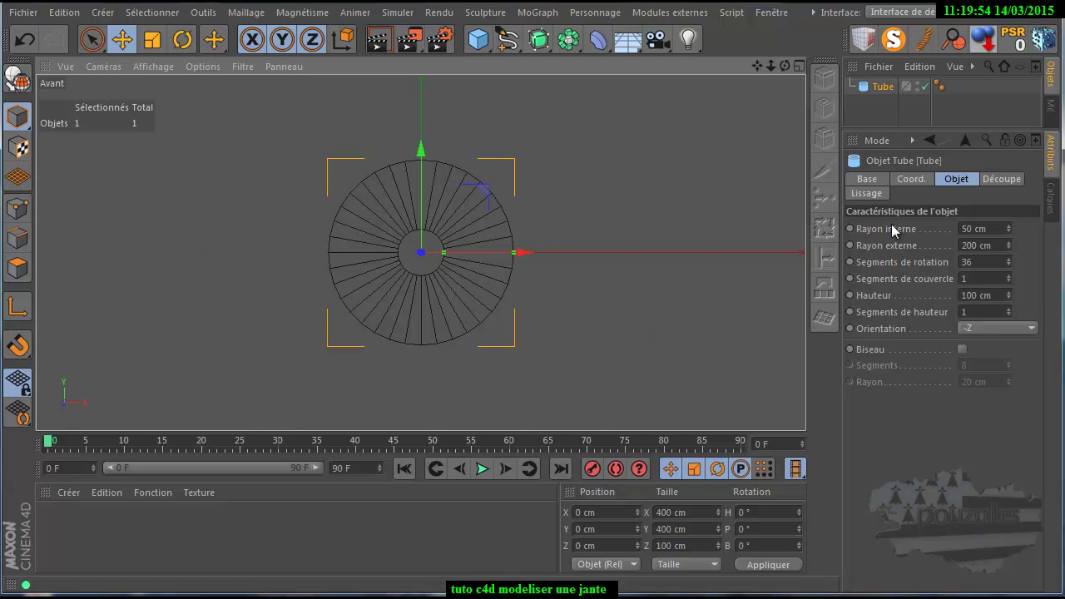
# Give the Tube a 170 cm inner radius, 18 rotation segments and 50 cm height
pyautogui.doubleClick(971, 228)
pyautogui.write('170')
pyautogui.press('Return')
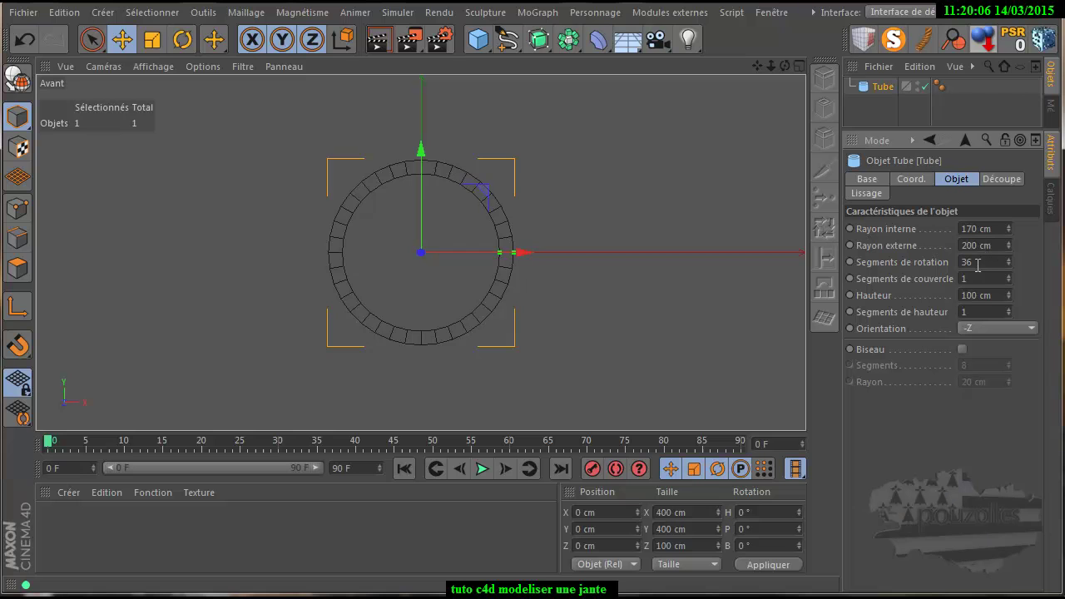
pyautogui.doubleClick(978, 264)
pyautogui.moveTo(977, 264); pyautogui.dragTo(965, 263)
pyautogui.write('18')
pyautogui.doubleClick(969, 295)
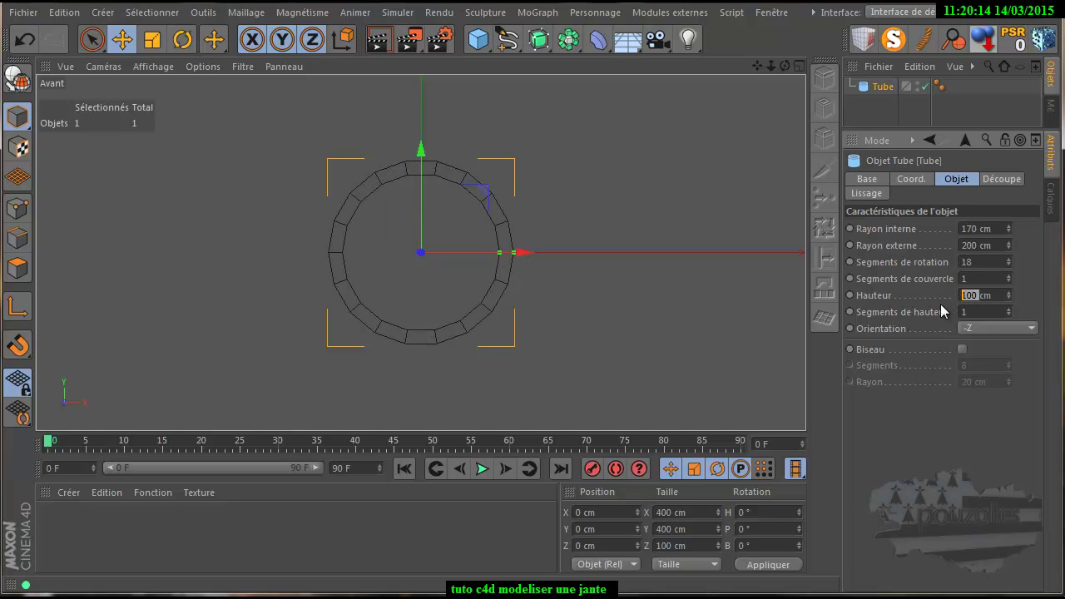
pyautogui.write('50')
pyautogui.press('Return')
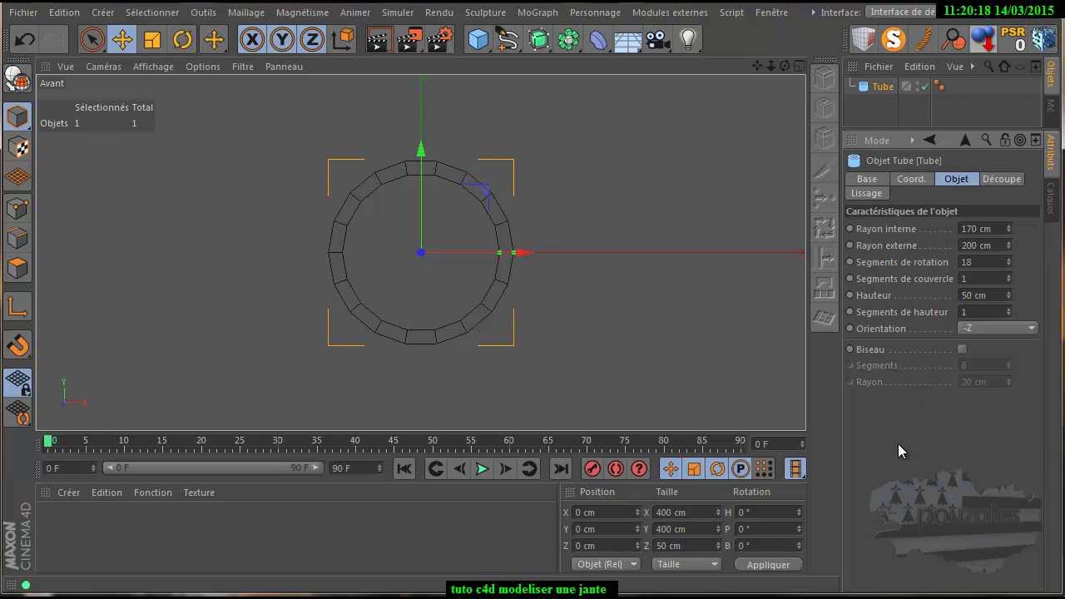
# Add a Cylinder facing -Z with 50 cm height and 12 rotation segments
pyautogui.click(481, 46)
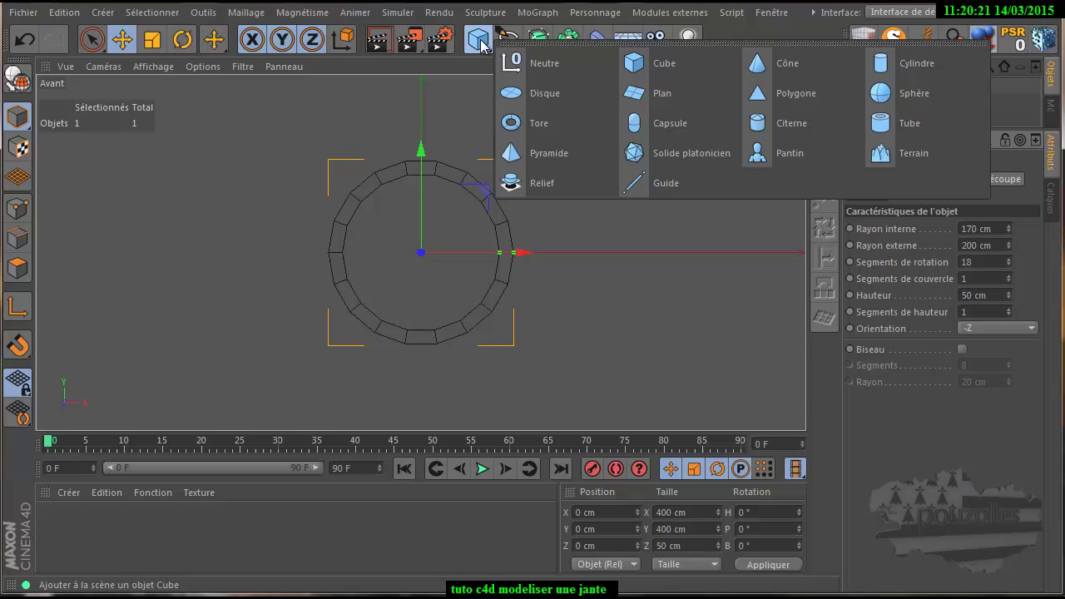
pyautogui.click(894, 68)
pyautogui.click(989, 296)
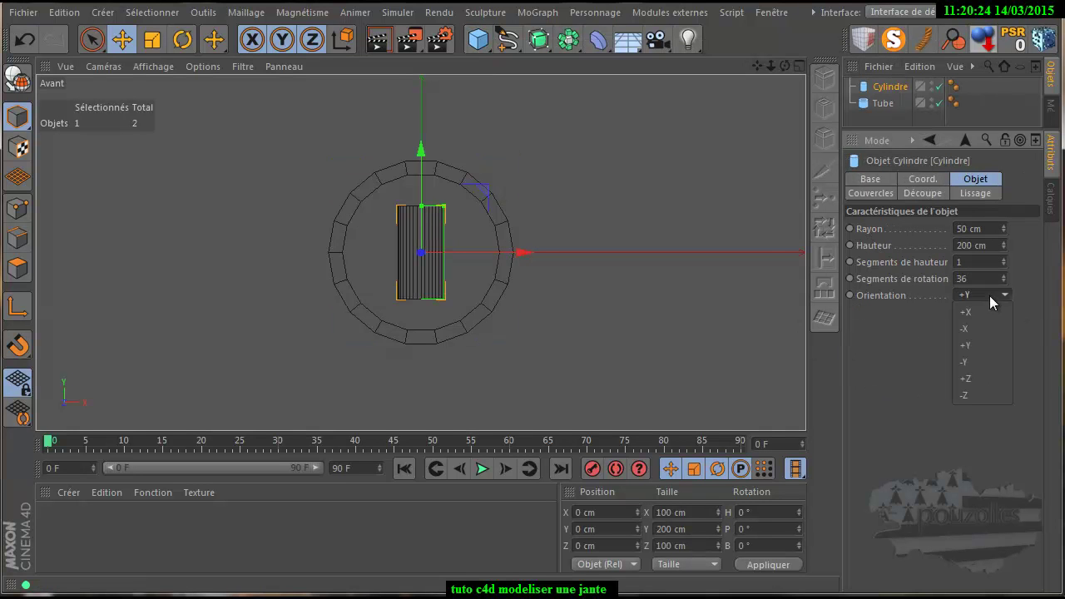
pyautogui.click(966, 396)
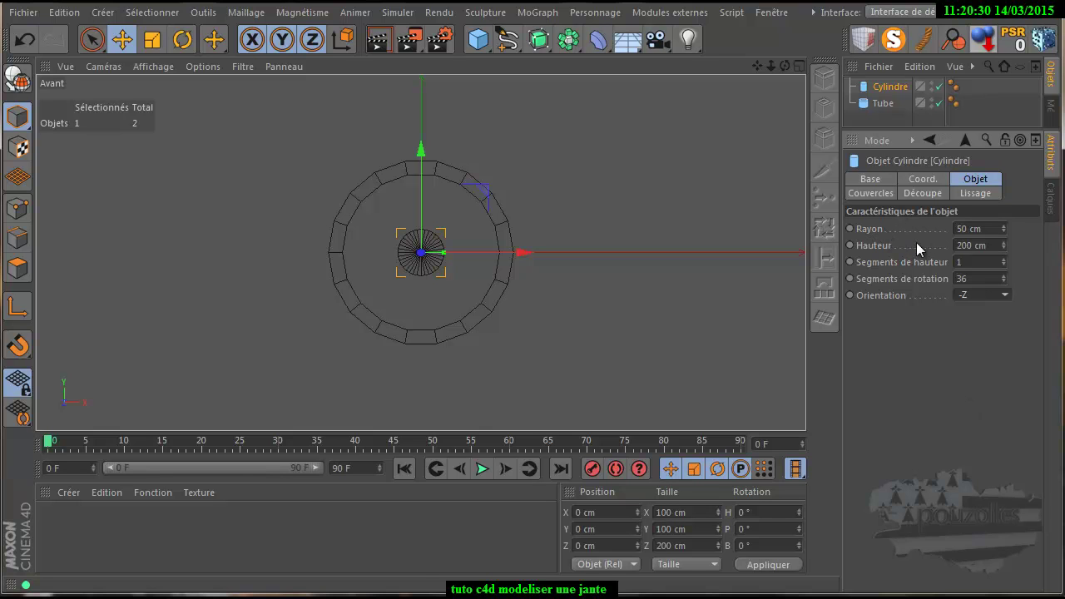
pyautogui.doubleClick(965, 245)
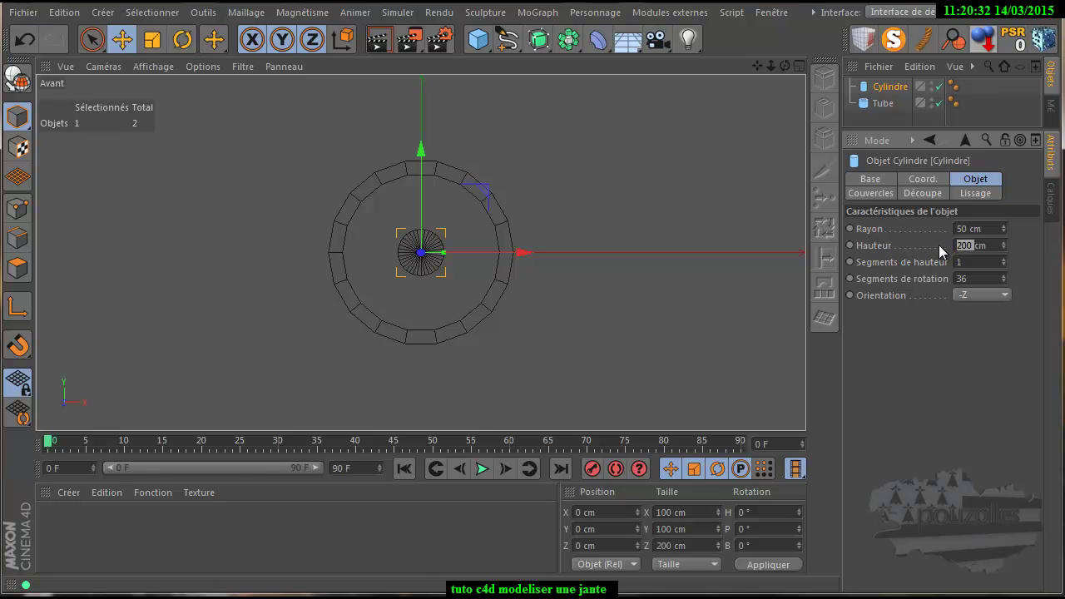
pyautogui.write('50')
pyautogui.doubleClick(963, 262)
pyautogui.doubleClick(965, 280)
pyautogui.write('12')
pyautogui.press('Return')
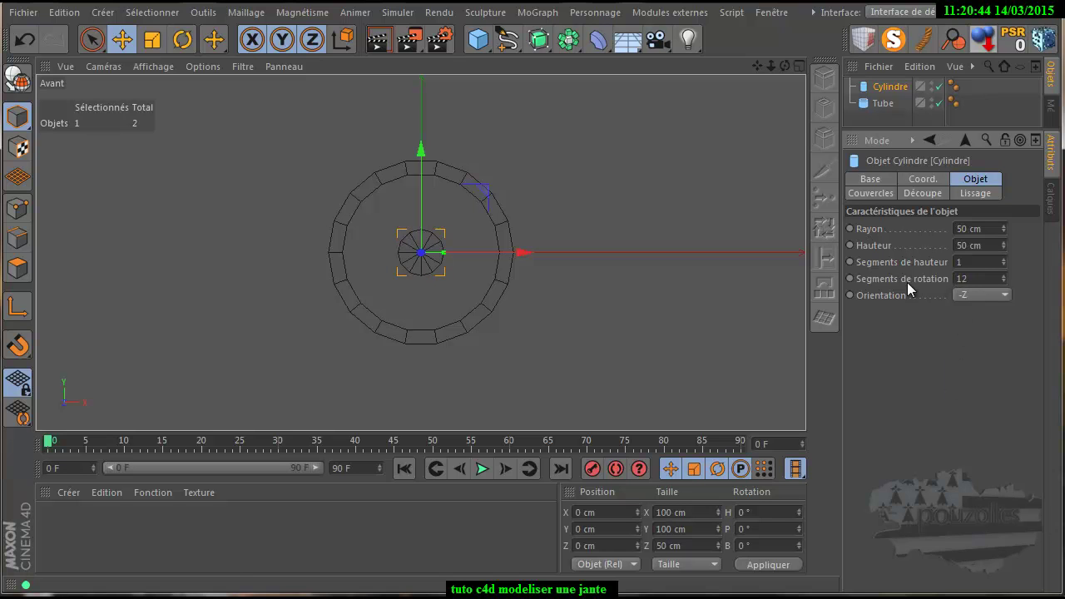
# Select both the Tube and the Cylinder together in the Object Manager
pyautogui.click(889, 89)
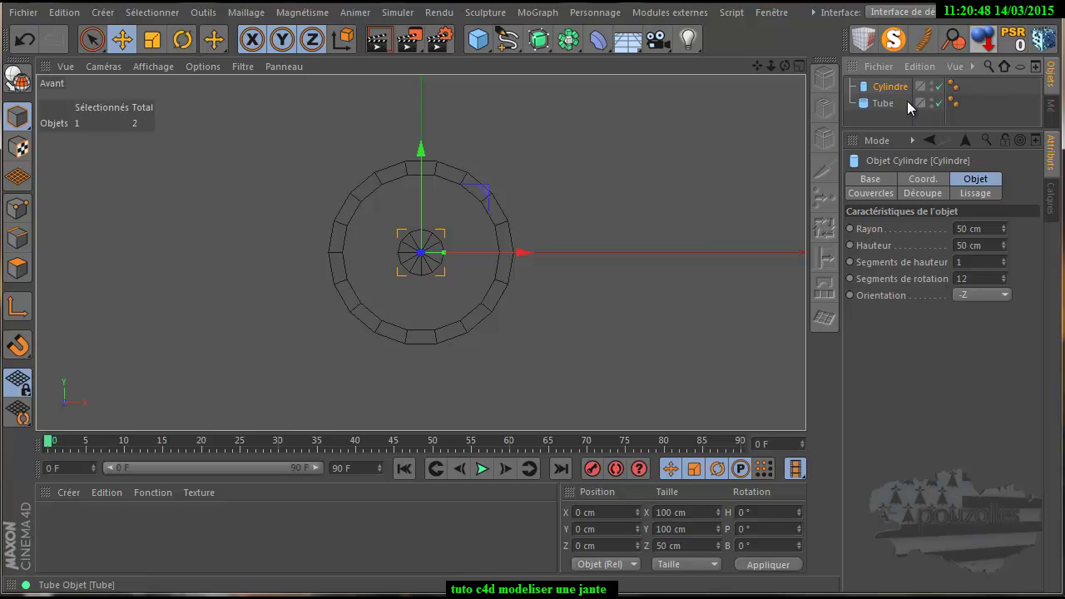
pyautogui.click(891, 104)
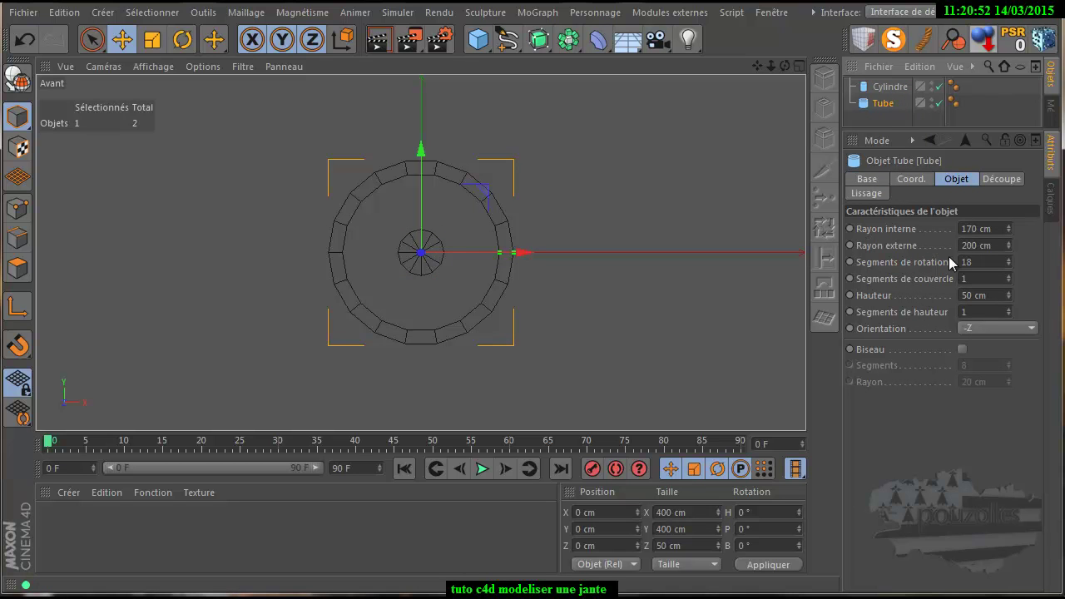
pyautogui.keyDown('ctrl'); pyautogui.click(889, 87); pyautogui.keyUp('ctrl')
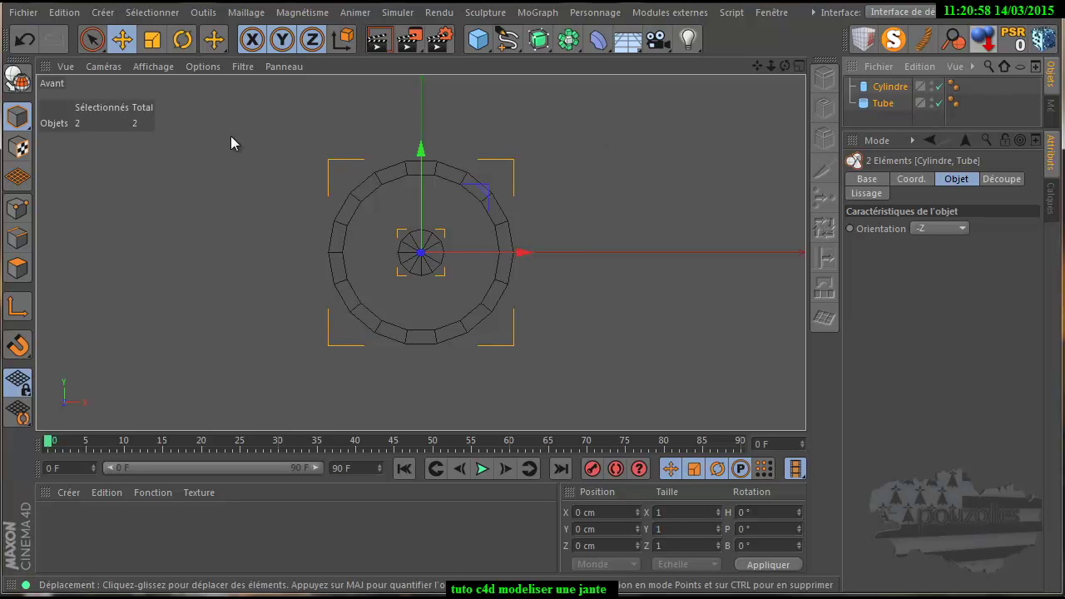
# Convert the Tube and Cylinder to editable polygons, then select only the cylinder hub
pyautogui.click(18, 79)
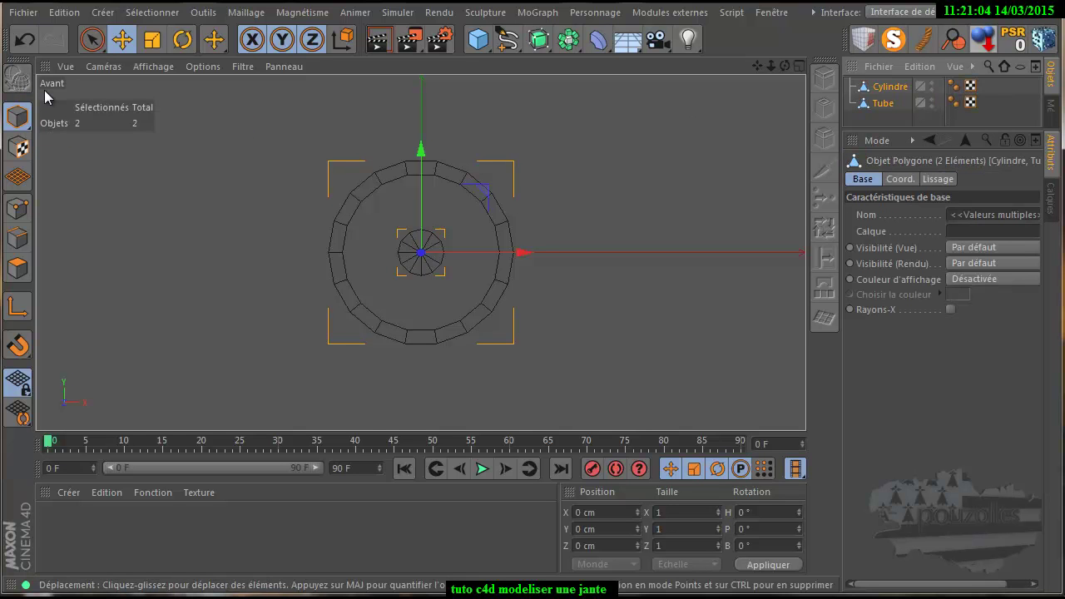
pyautogui.click(420, 254)
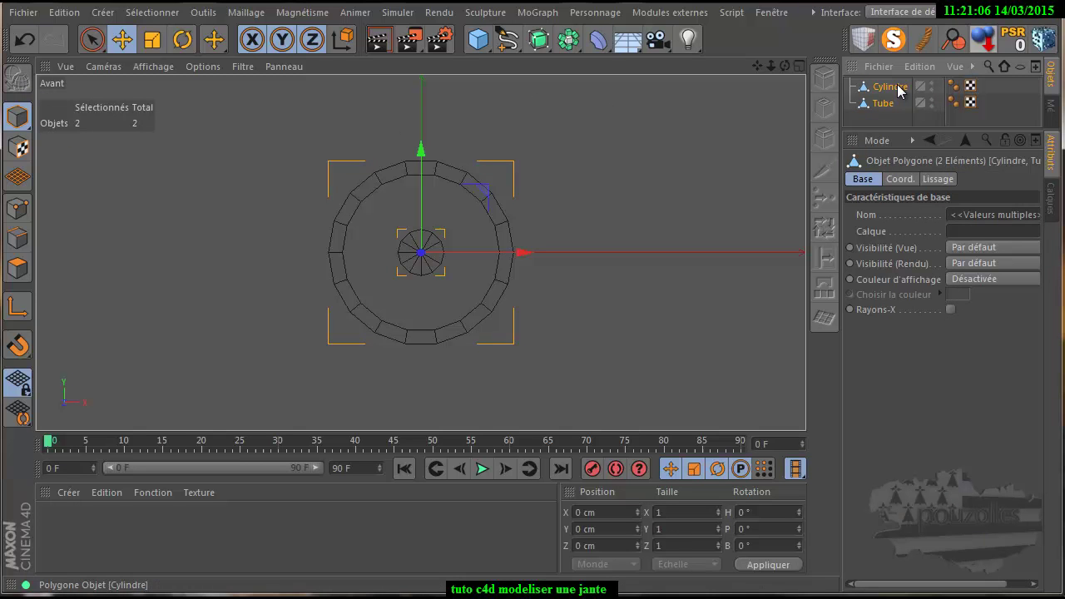
pyautogui.scroll(1, 438, 213)
pyautogui.scroll(2, 435, 213)
pyautogui.scroll(2, 433, 213)
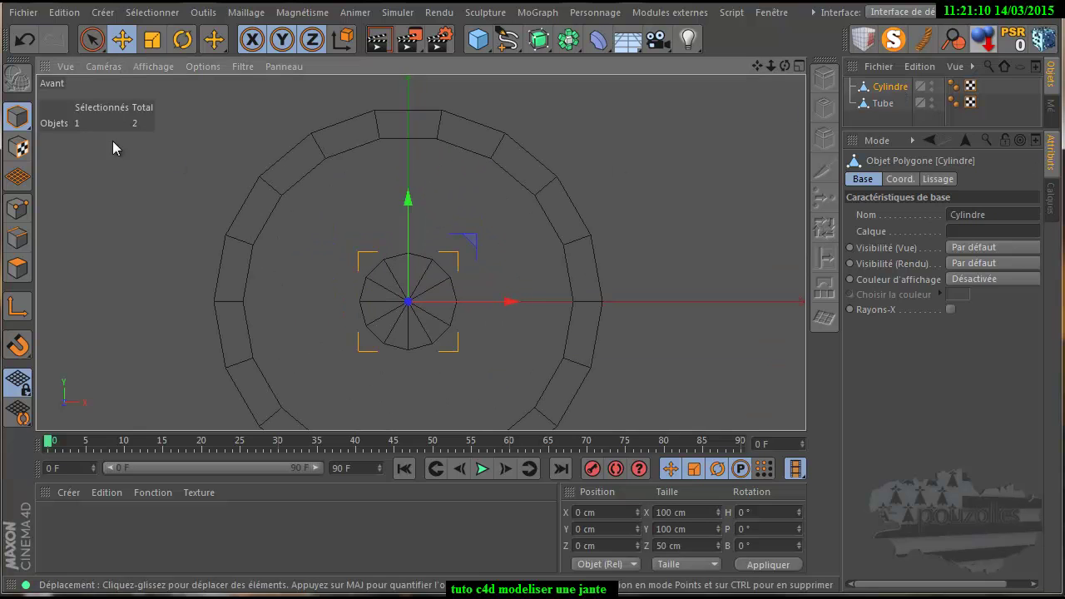
pyautogui.click(182, 39)
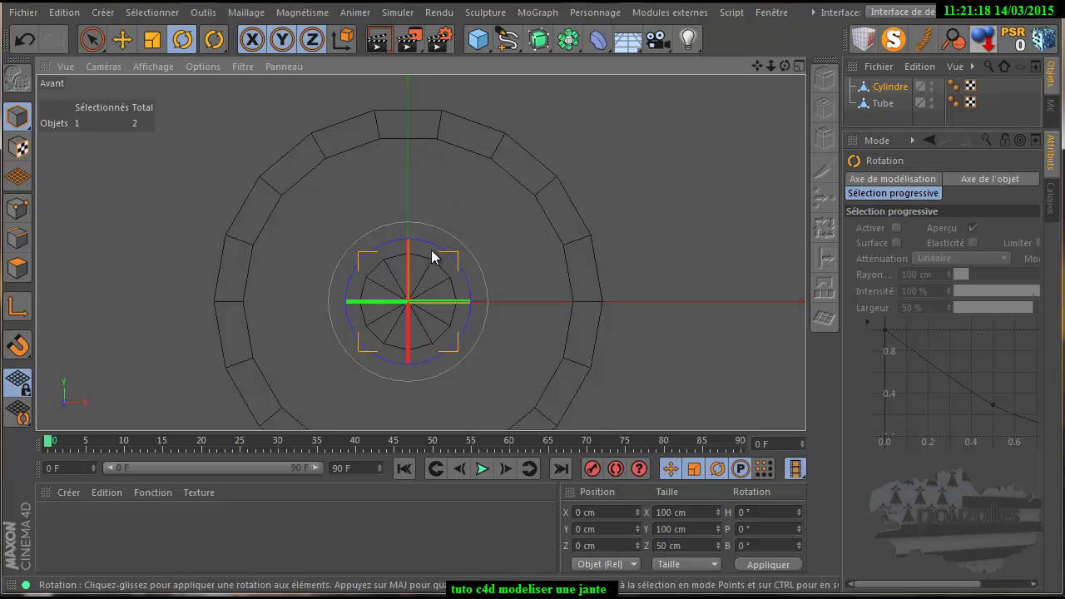
# Rotate the hub cylinder, then reset its B rotation to 0 in Coordinates and apply
pyautogui.moveTo(428, 248); pyautogui.dragTo(418, 247)
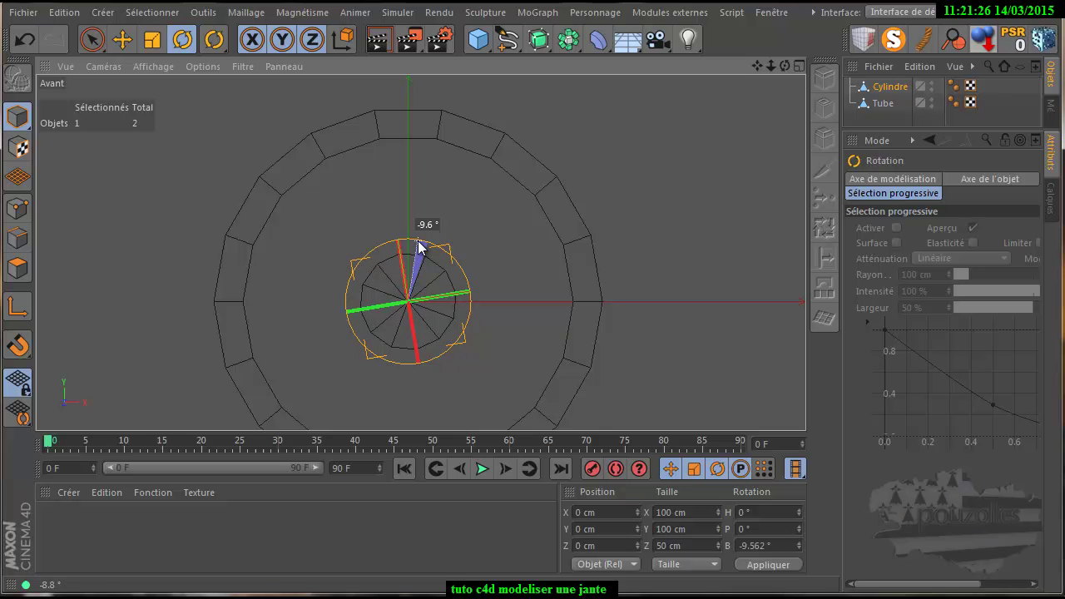
pyautogui.moveTo(419, 247)
pyautogui.mouseDown()
pyautogui.moveTo(433, 204)
pyautogui.moveTo(422, 176)
pyautogui.mouseUp()
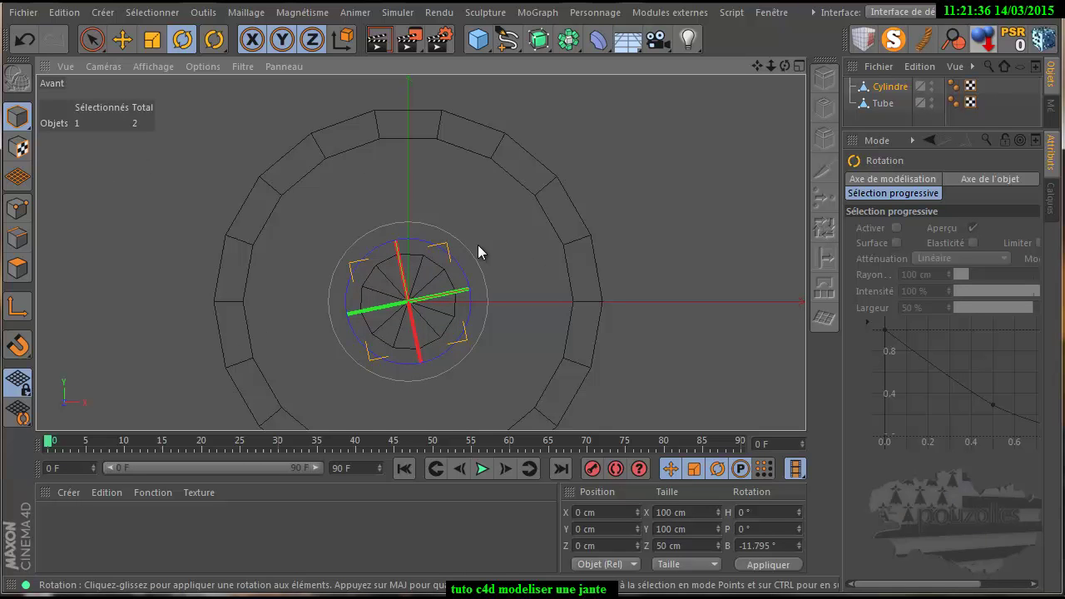
pyautogui.click(18, 311)
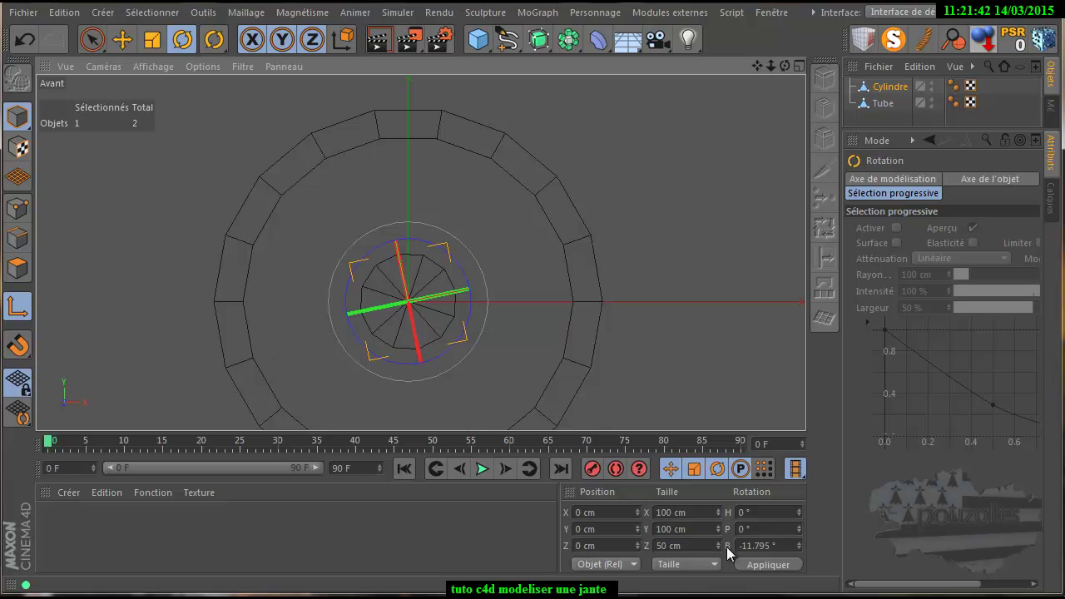
pyautogui.click(788, 547)
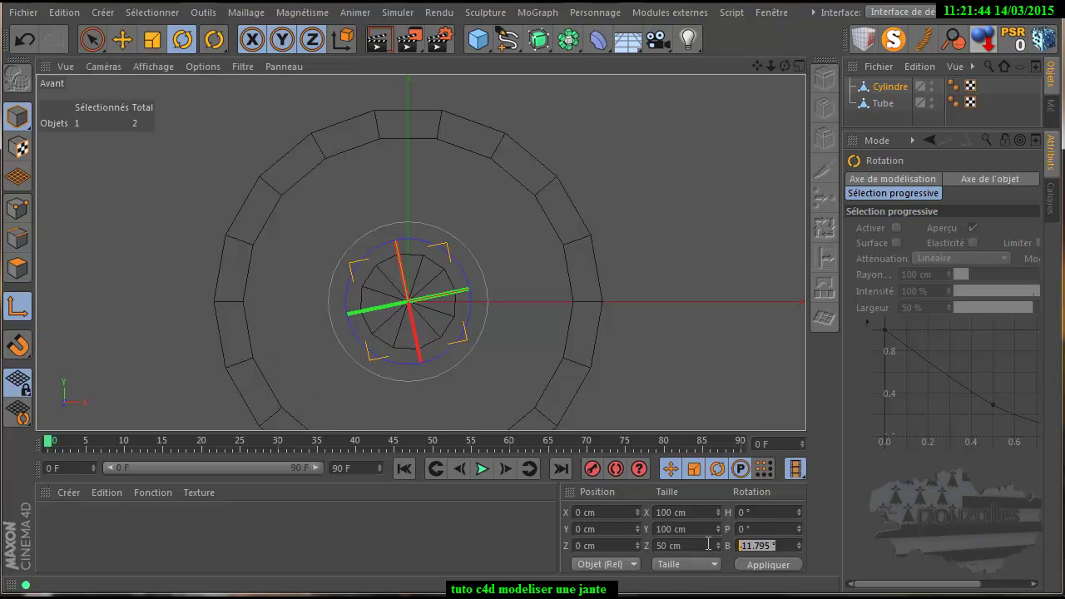
pyautogui.write('0')
pyautogui.click(765, 566)
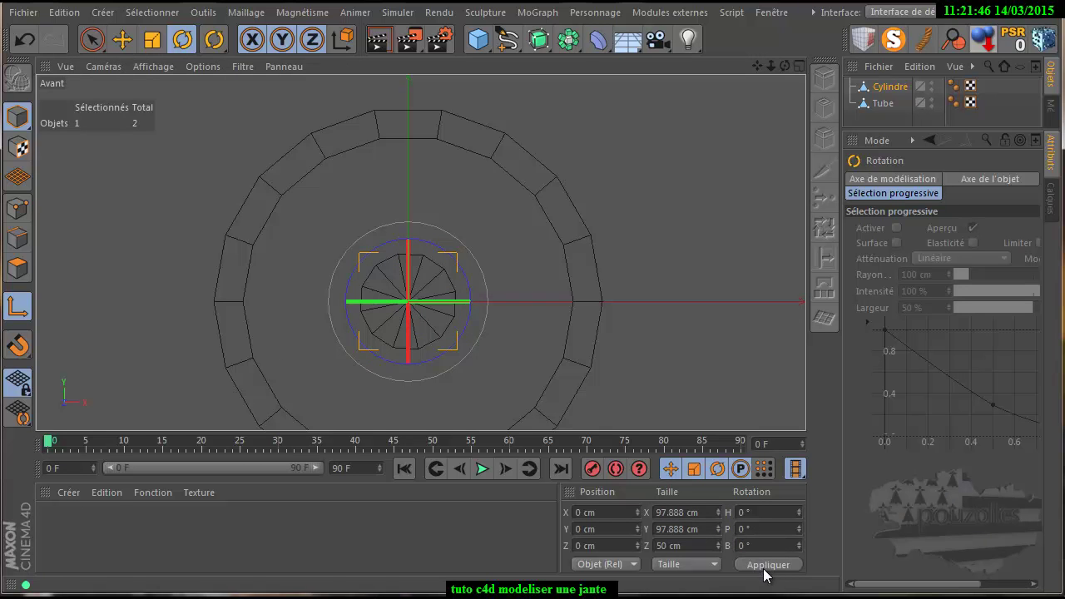
pyautogui.click(17, 308)
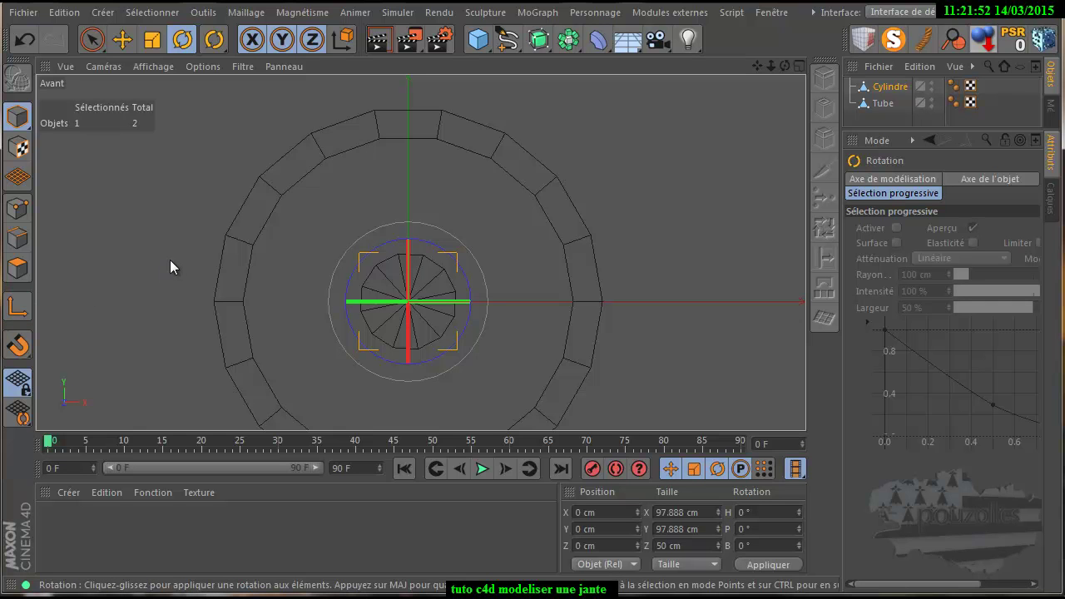
# Maximise the Perspective view and trial-scale the hub's depth, then undo the scaling
pyautogui.middleClick(177, 212)
pyautogui.middleClick(216, 208)
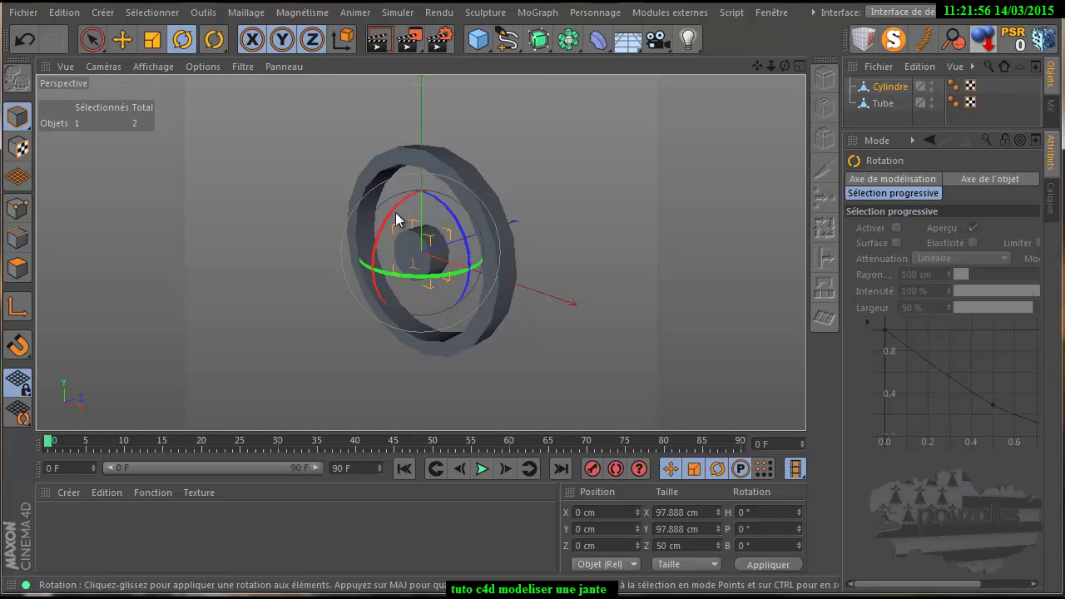
pyautogui.scroll(3, 434, 254)
pyautogui.scroll(2, 436, 262)
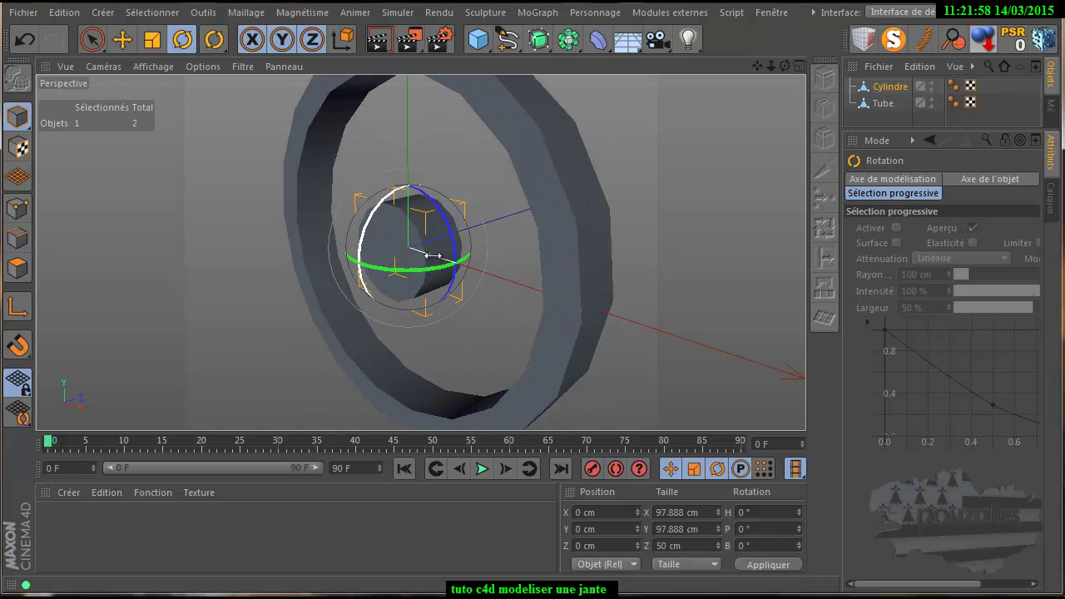
pyautogui.scroll(-4, 434, 259)
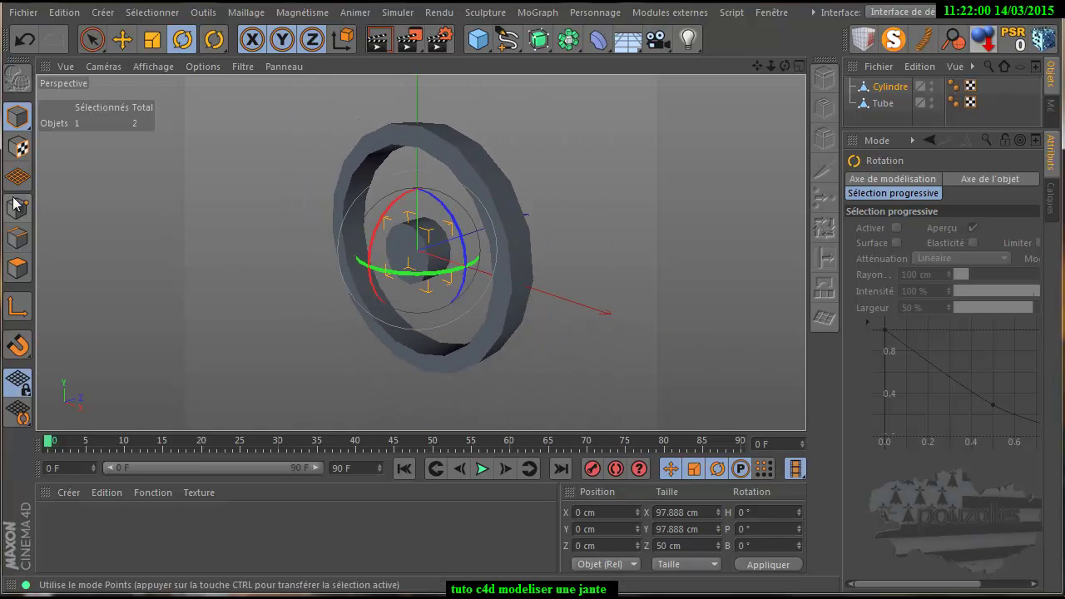
pyautogui.click(122, 41)
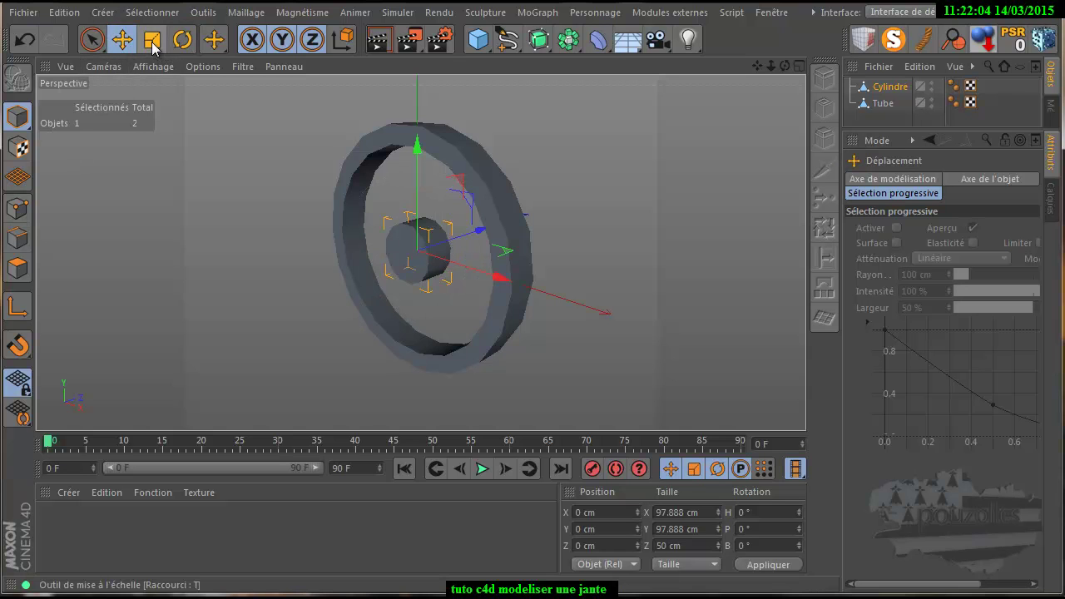
pyautogui.click(153, 42)
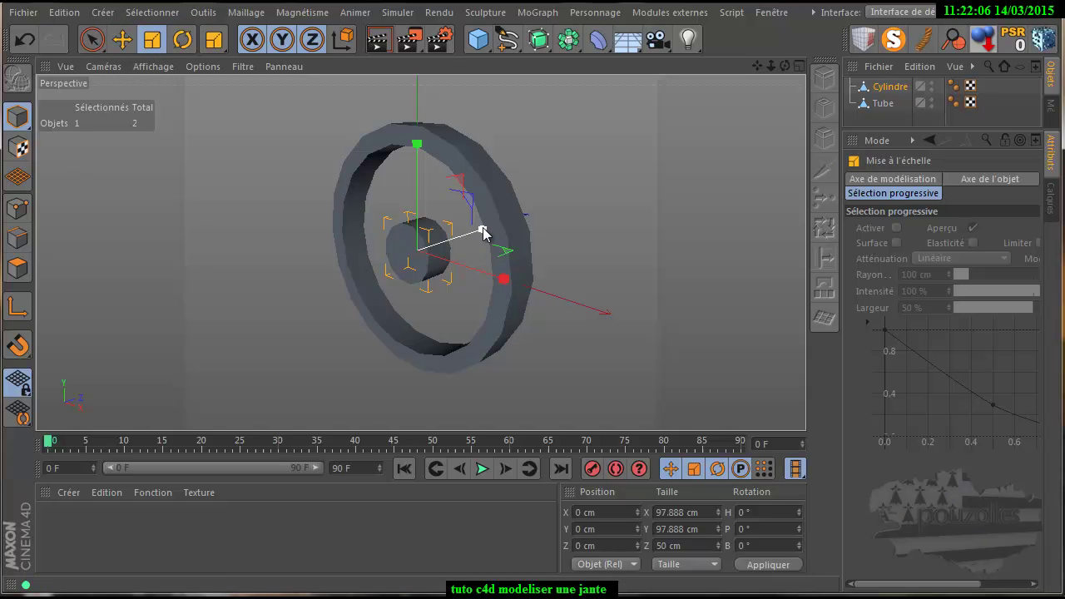
pyautogui.moveTo(482, 231); pyautogui.dragTo(458, 239)
pyautogui.click(25, 43)
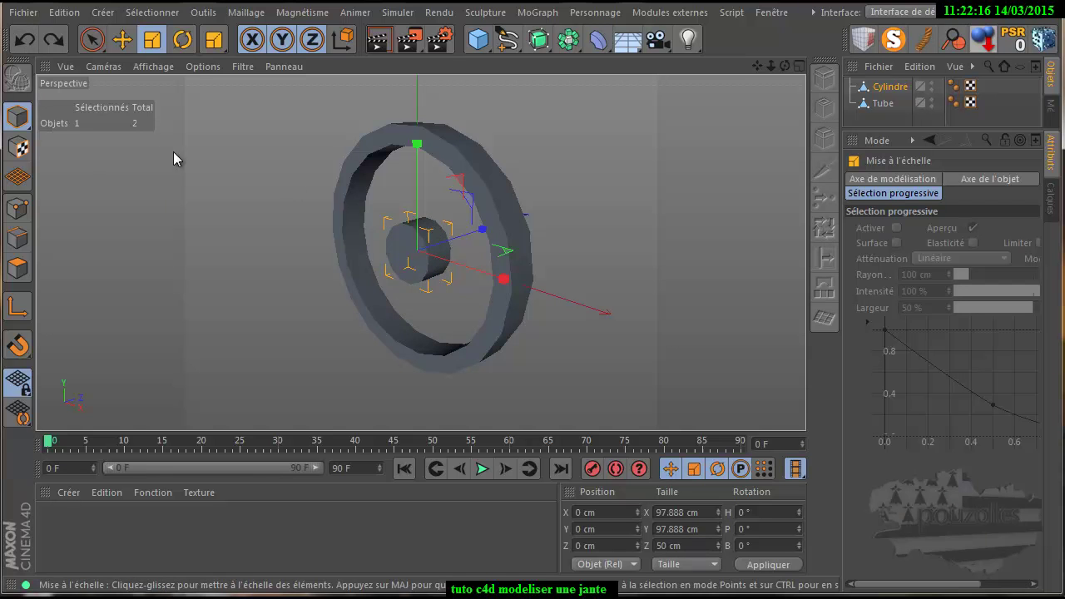
pyautogui.click(123, 39)
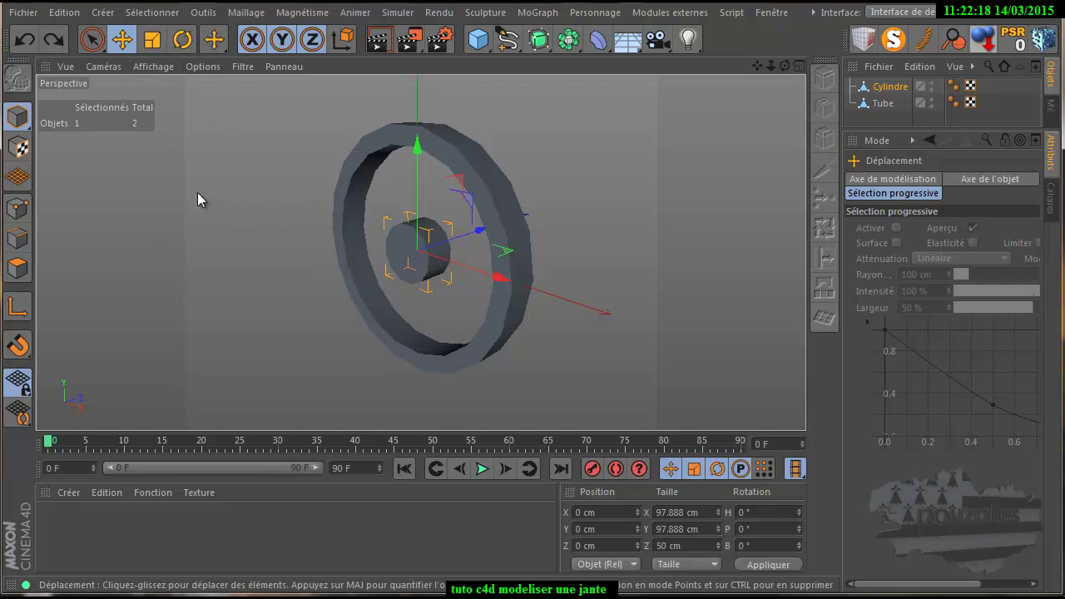
# Merge Cylindre and Tube with Connect Objects + Delete into one 108-polygon Cylindre.1
pyautogui.click(17, 268)
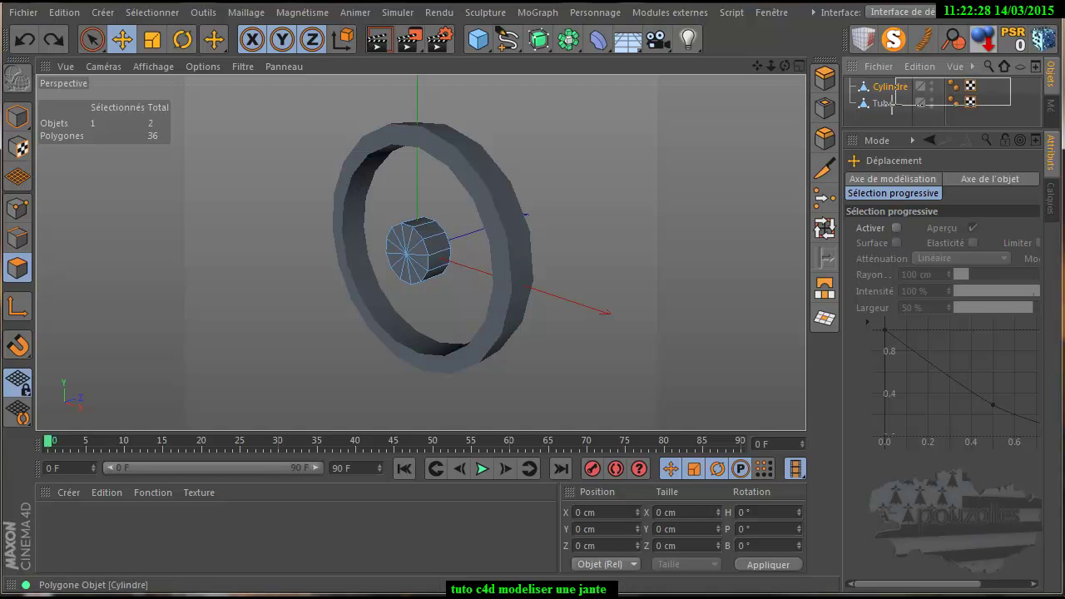
pyautogui.keyDown('ctrl'); pyautogui.click(877, 110); pyautogui.keyUp('ctrl')
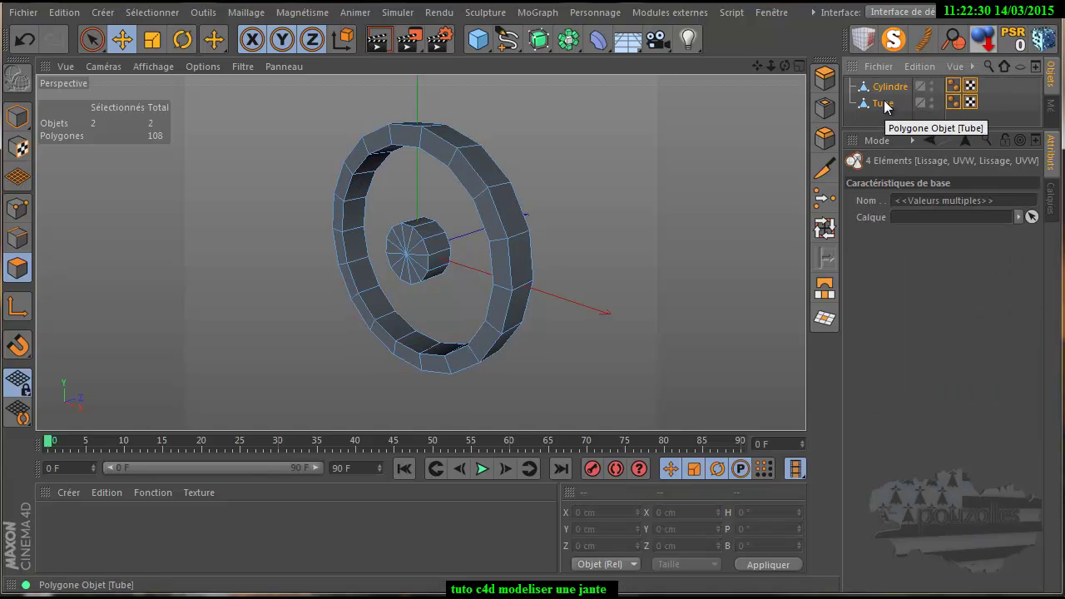
pyautogui.rightClick(898, 94)
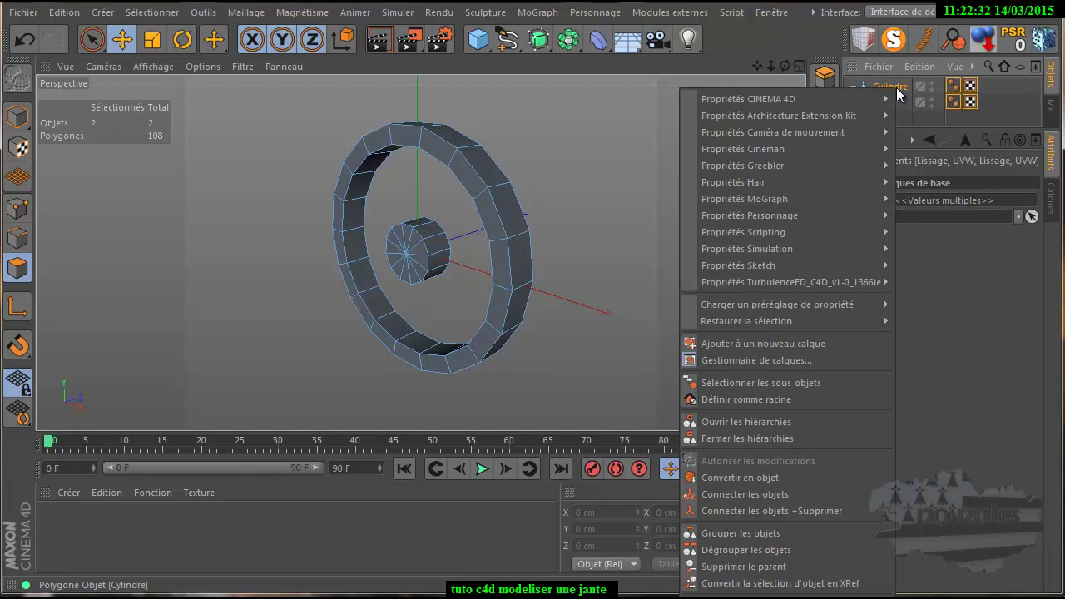
pyautogui.click(735, 511)
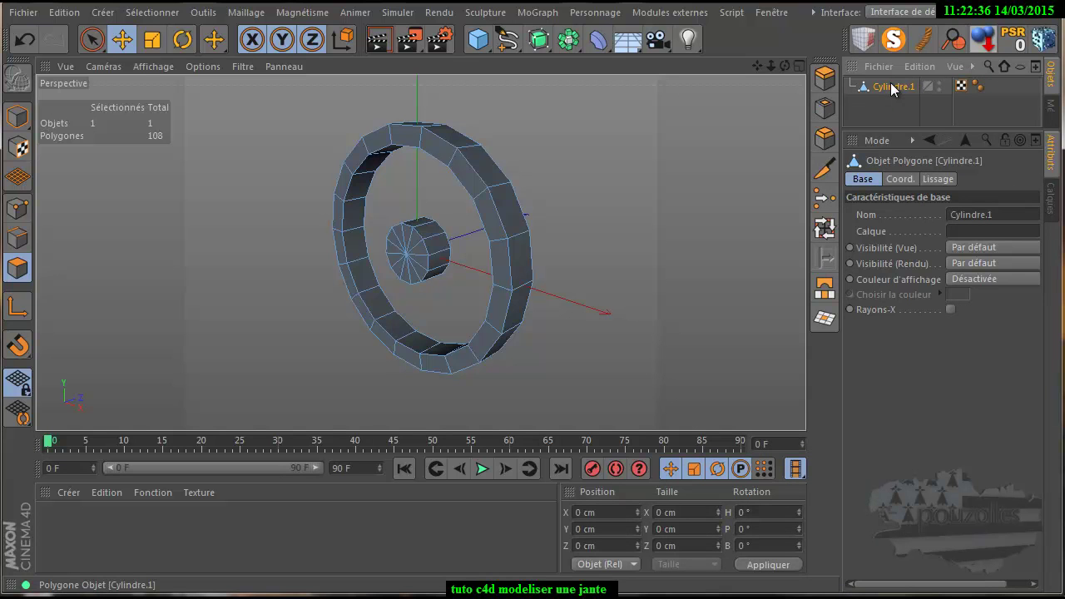
pyautogui.click(885, 108)
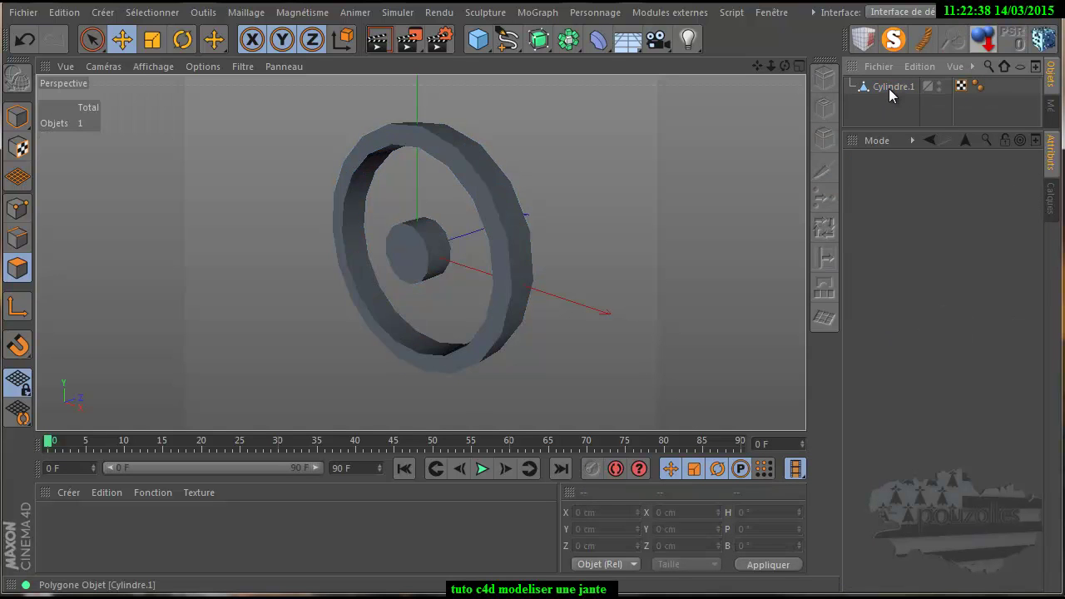
pyautogui.click(888, 88)
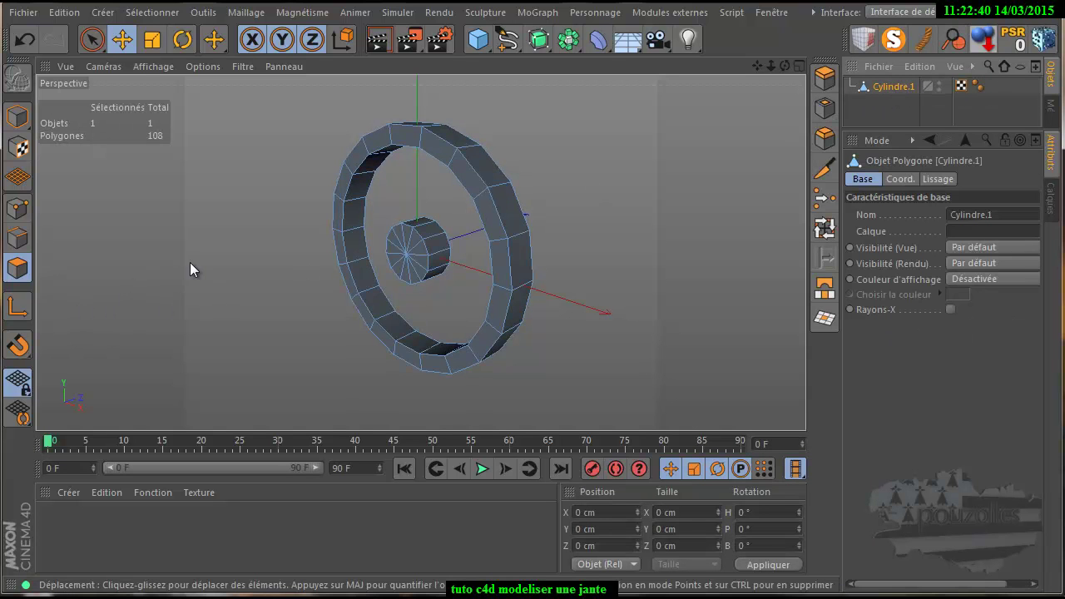
# Test-move a rim vertex and a hub vertex in Points mode, then undo both moves
pyautogui.click(17, 208)
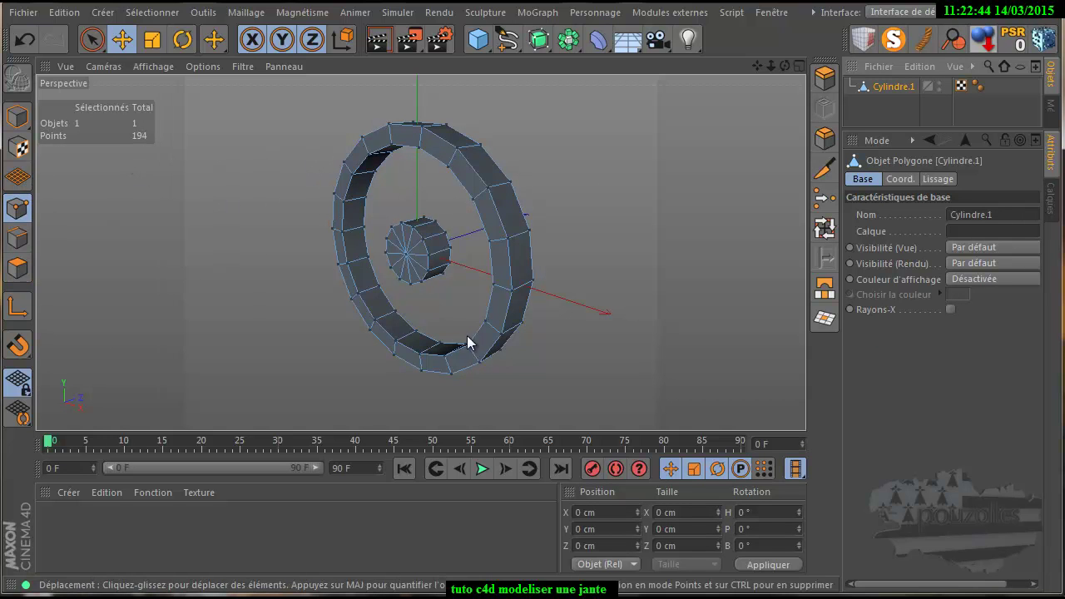
pyautogui.scroll(3, 486, 380)
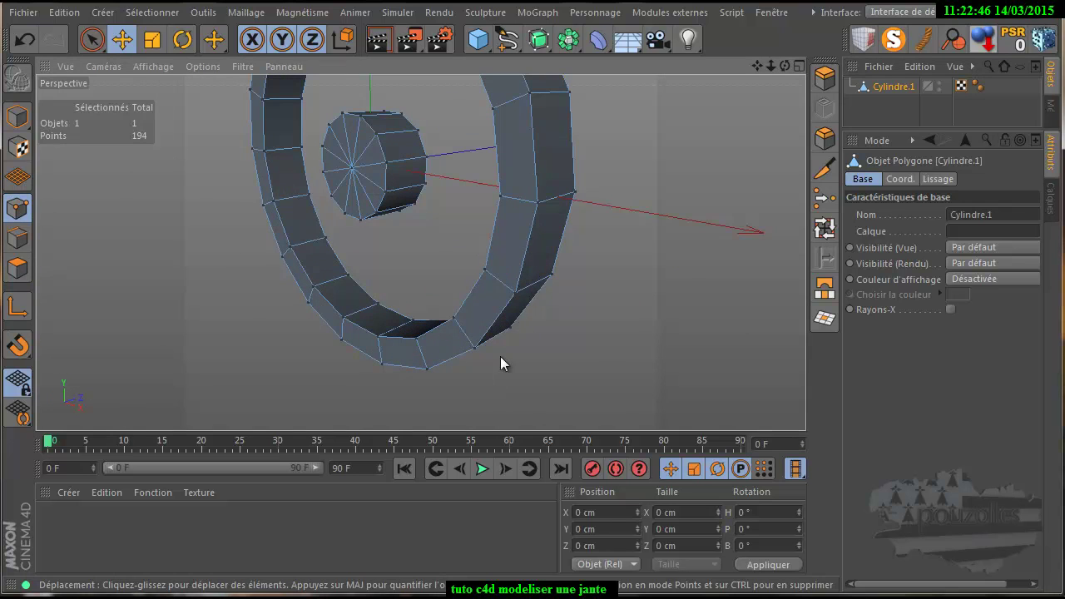
pyautogui.click(515, 296)
pyautogui.moveTo(562, 275); pyautogui.dragTo(518, 291)
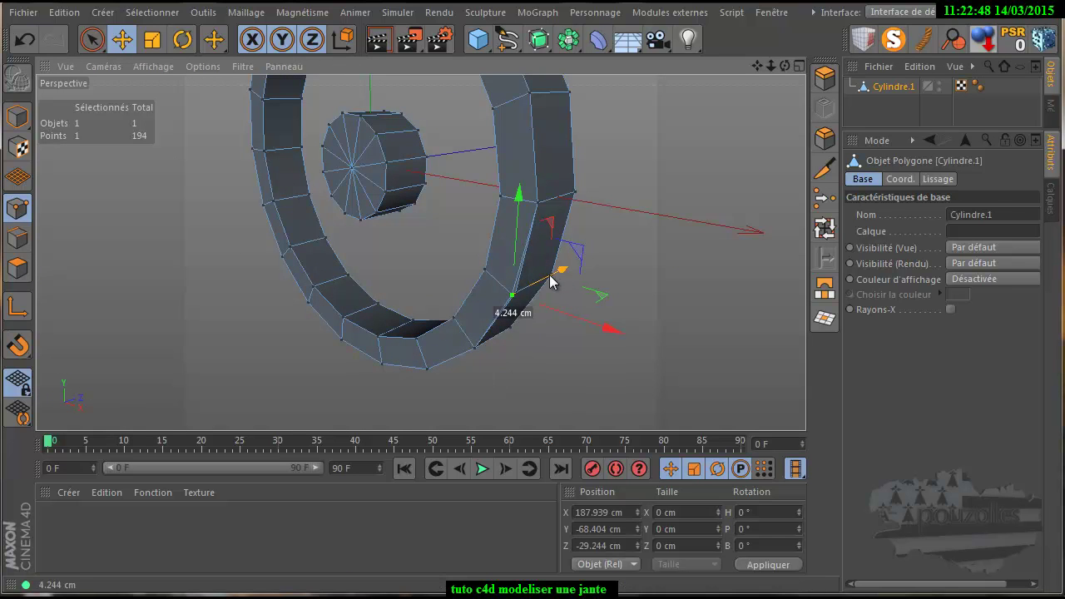
pyautogui.click(386, 194)
pyautogui.moveTo(452, 180); pyautogui.dragTo(392, 200)
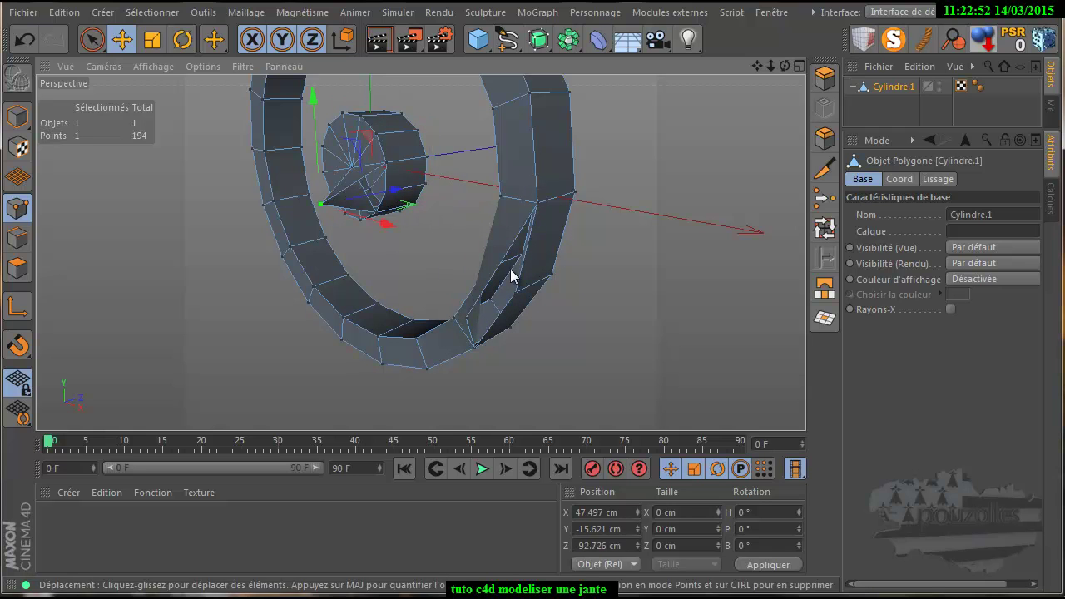
pyautogui.click(23, 39)
pyautogui.click(23, 40)
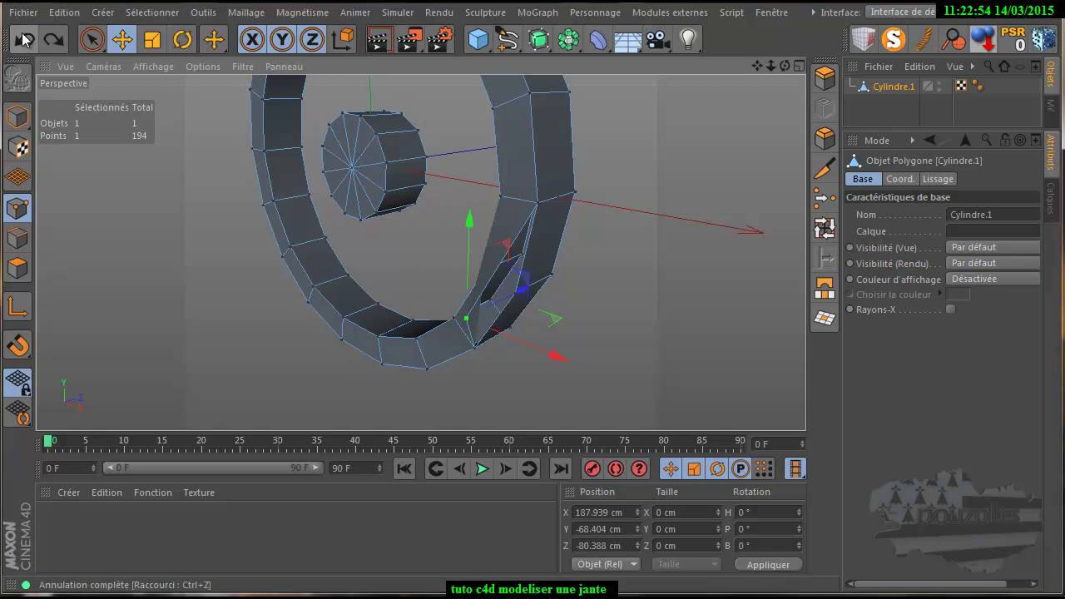
pyautogui.click(23, 39)
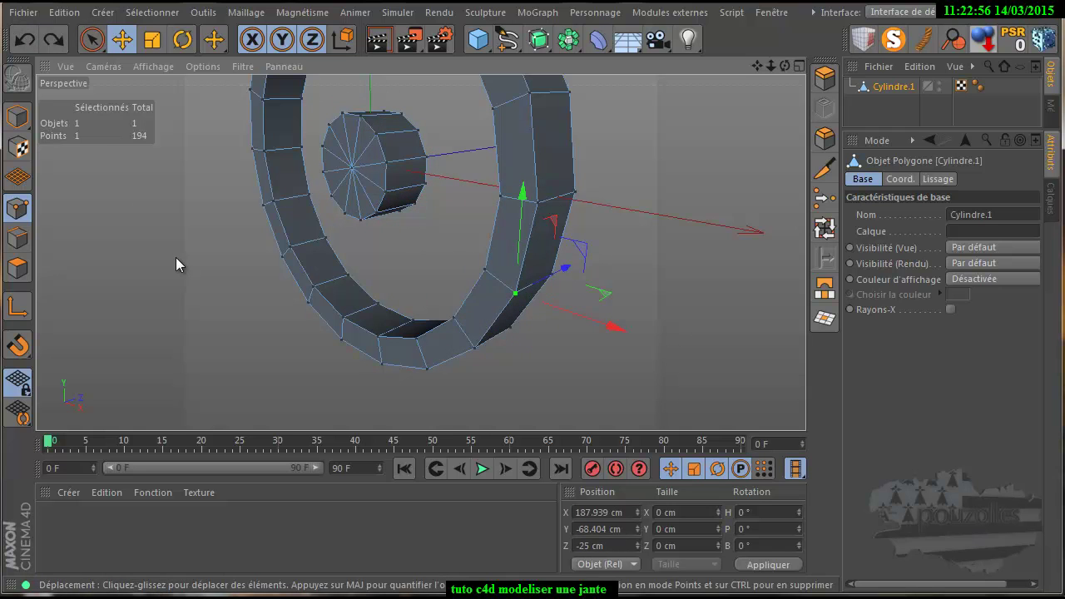
# Select all of the wheel mesh's points, then all its edges, then all its polygons
pyautogui.hotkey('ctrl', 'a')
pyautogui.scroll(-3, 294, 283)
pyautogui.scroll(-2, 381, 280)
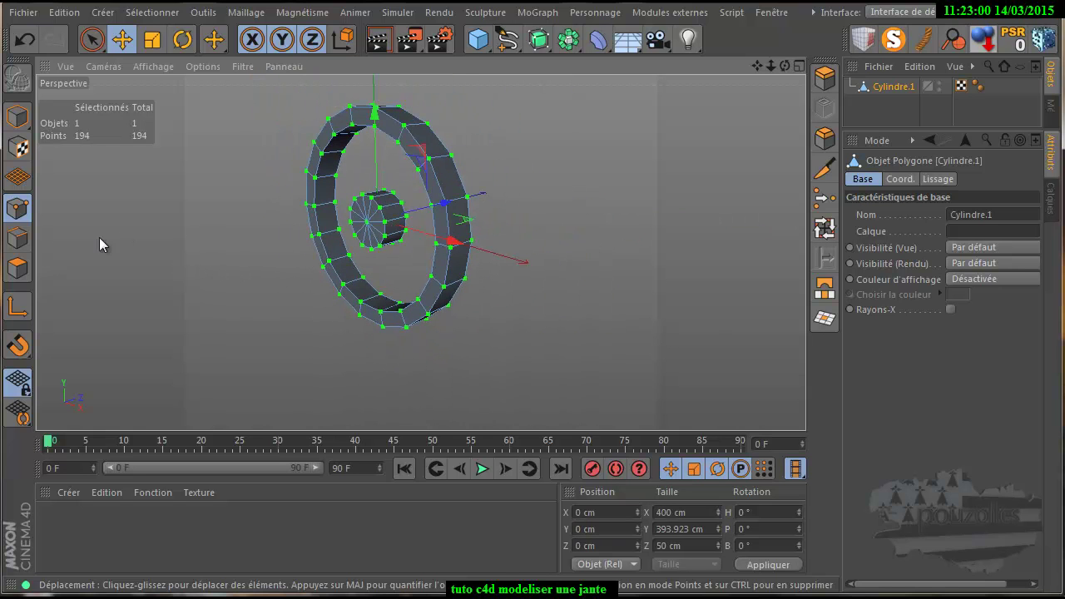
pyautogui.click(19, 235)
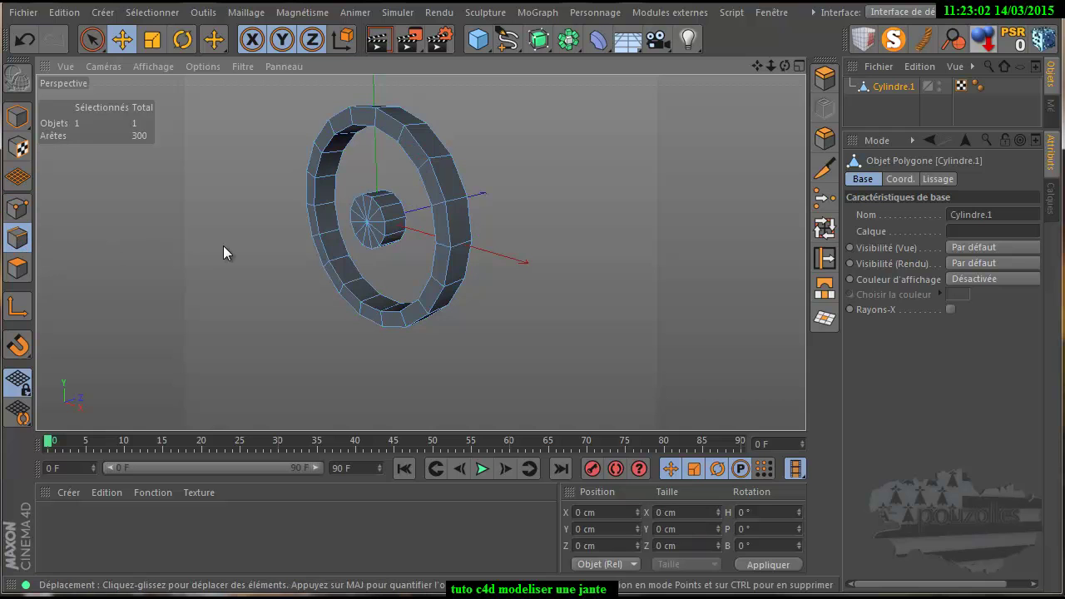
pyautogui.hotkey('ctrl', 'a')
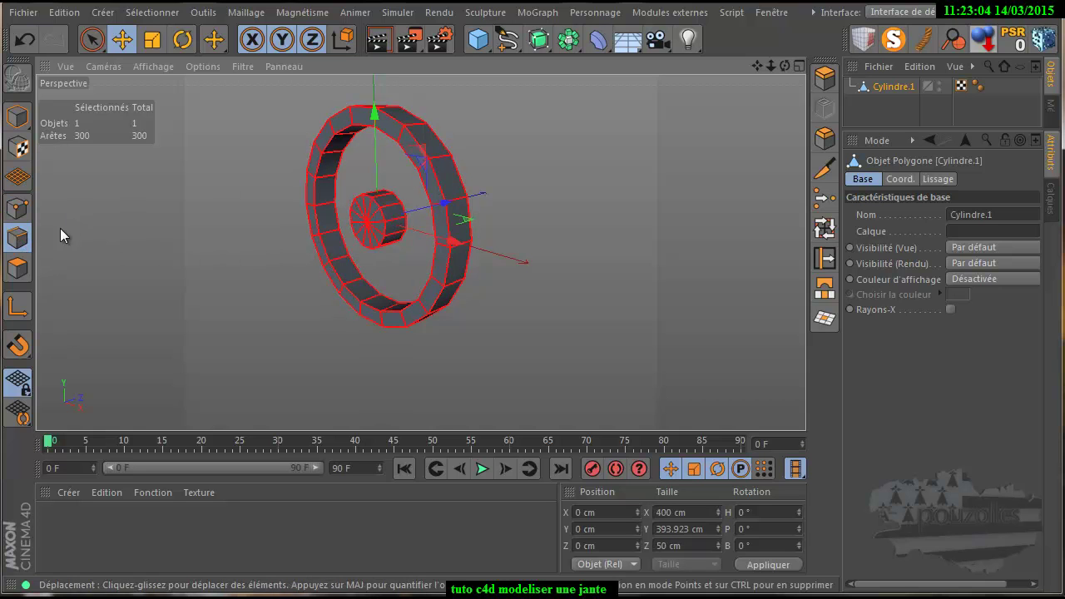
pyautogui.click(19, 266)
pyautogui.hotkey('ctrl', 'a')
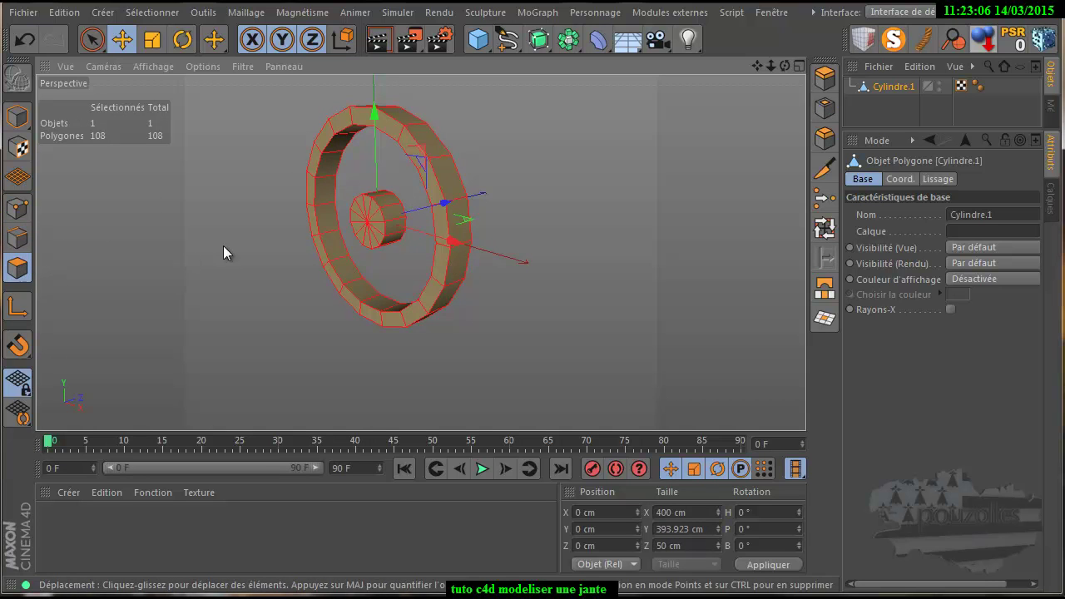
# Toggle polygon selections off and on, then return to Points mode with all 194 points selected
pyautogui.hotkey('ctrl', 'shift', 'a')
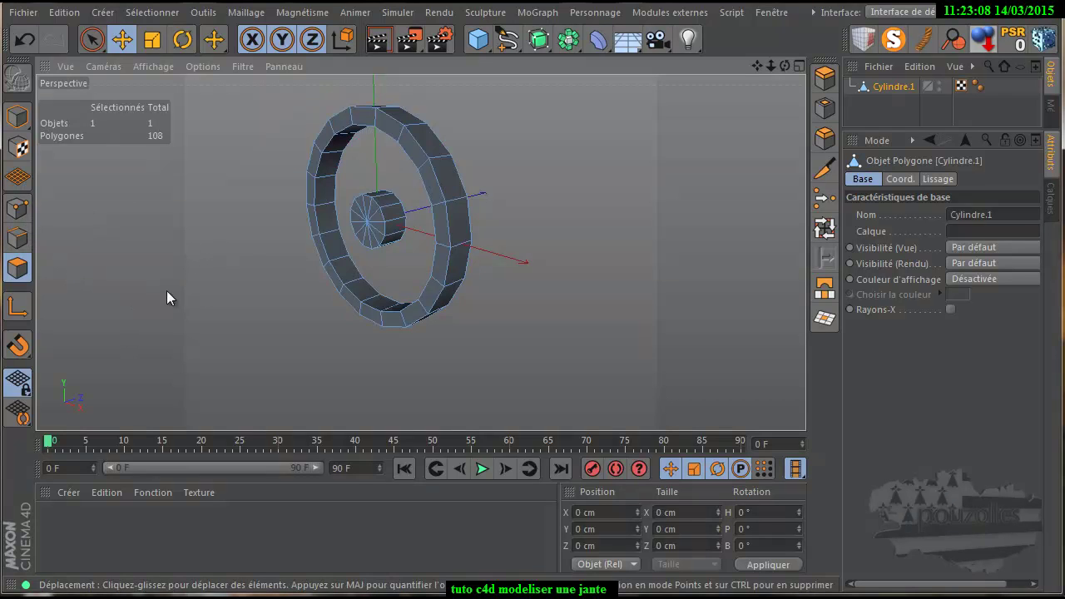
pyautogui.click(329, 216)
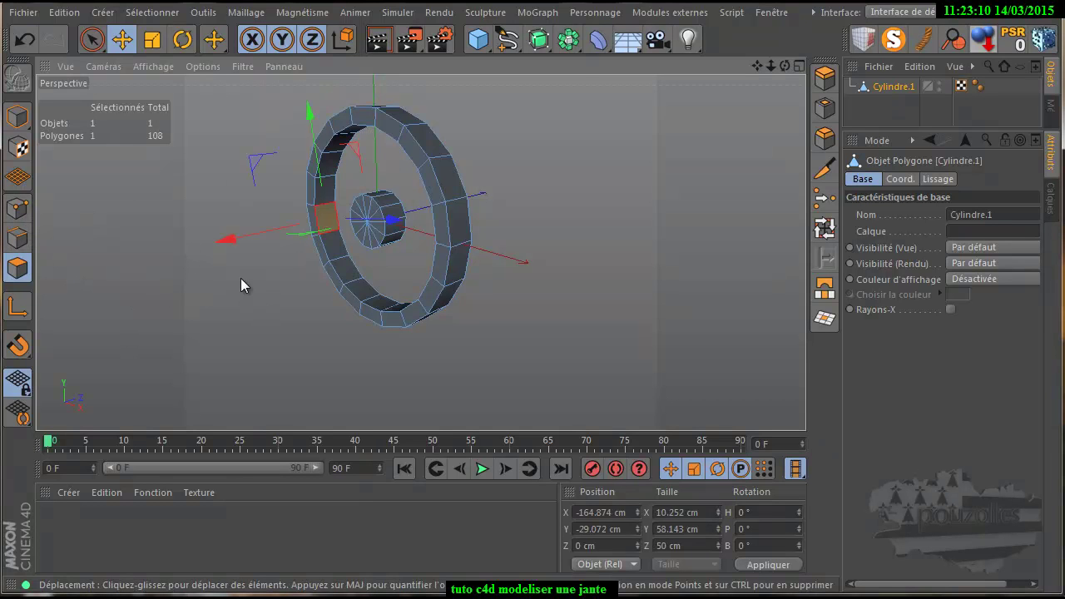
pyautogui.click(240, 278)
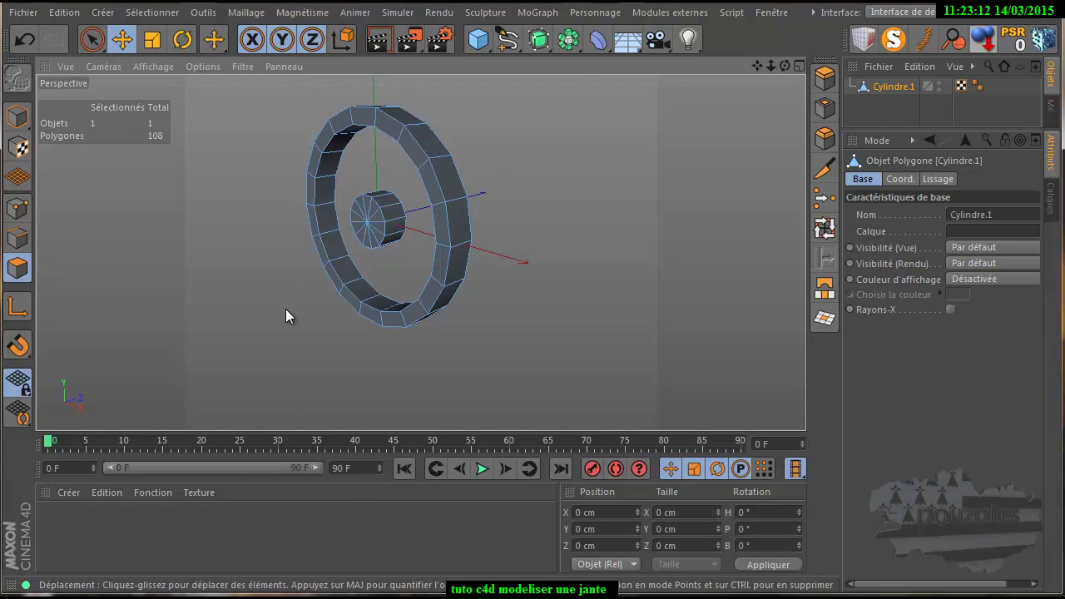
pyautogui.hotkey('ctrl', 'a')
pyautogui.hotkey('ctrl', 'shift', 'a')
pyautogui.press('Return')
pyautogui.hotkey('ctrl', 'a')
pyautogui.click(257, 292)
pyautogui.click(19, 209)
pyautogui.click(18, 208)
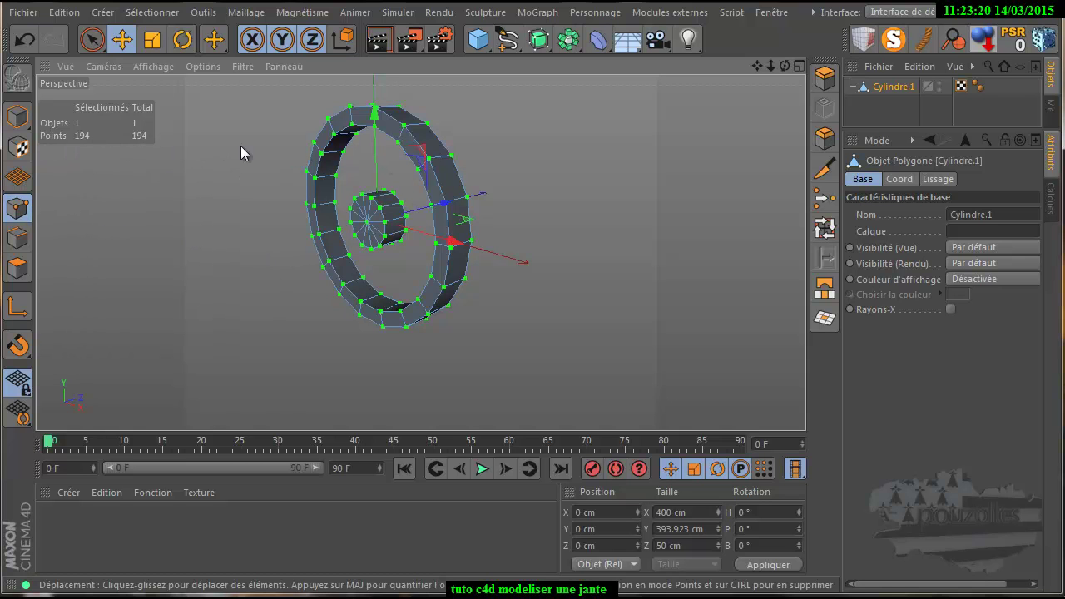
# Optimise the mesh to 98 points, test-move a rim and hub point in depth, then undo both
pyautogui.rightClick(268, 111)
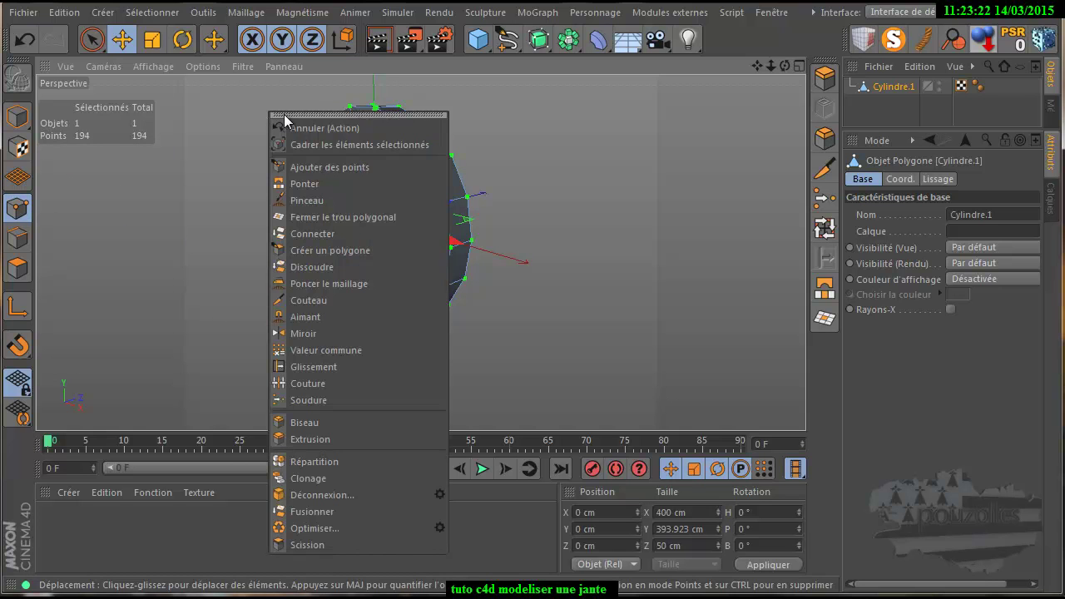
pyautogui.click(329, 529)
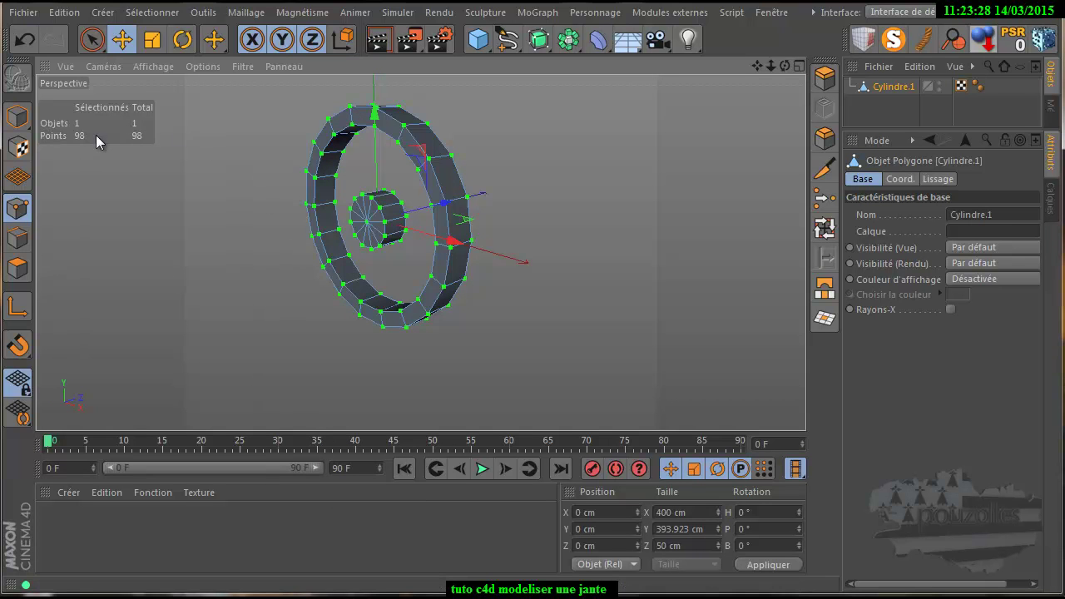
pyautogui.click(452, 256)
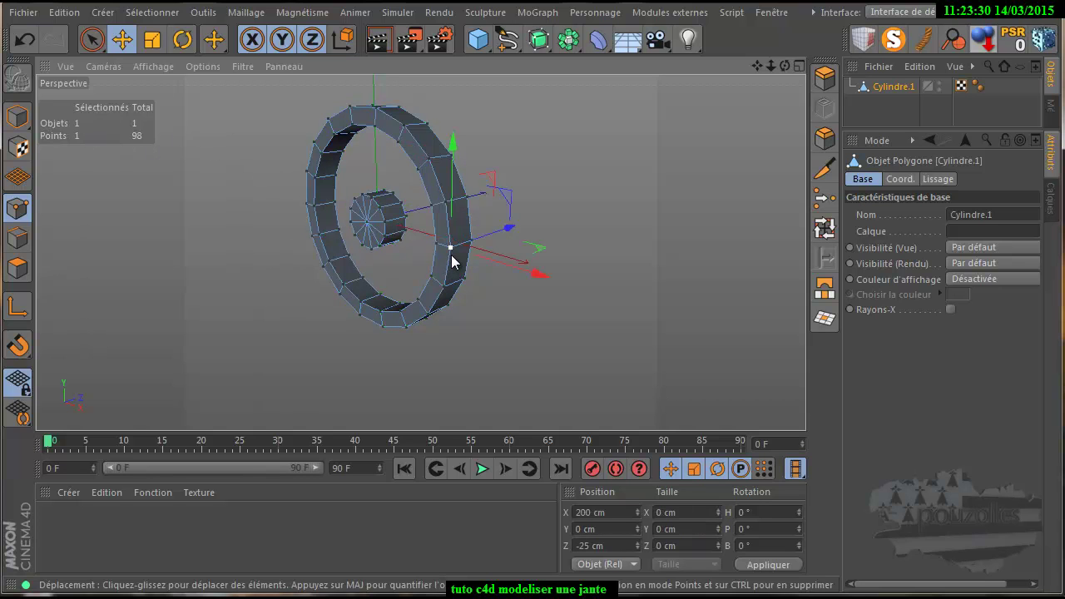
pyautogui.moveTo(507, 233); pyautogui.dragTo(434, 246)
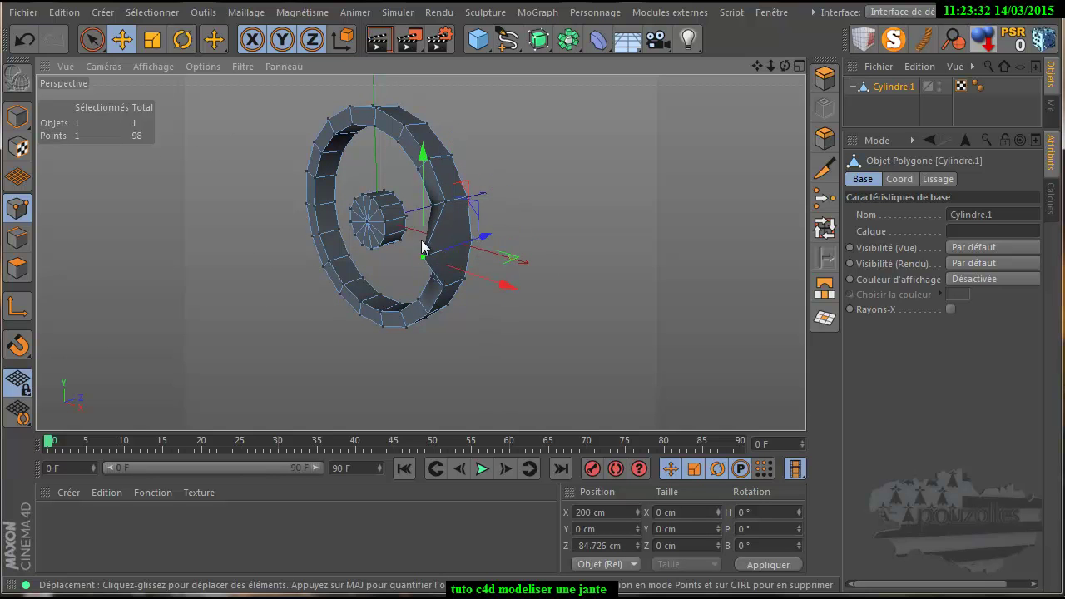
pyautogui.click(386, 237)
pyautogui.moveTo(455, 223); pyautogui.dragTo(416, 238)
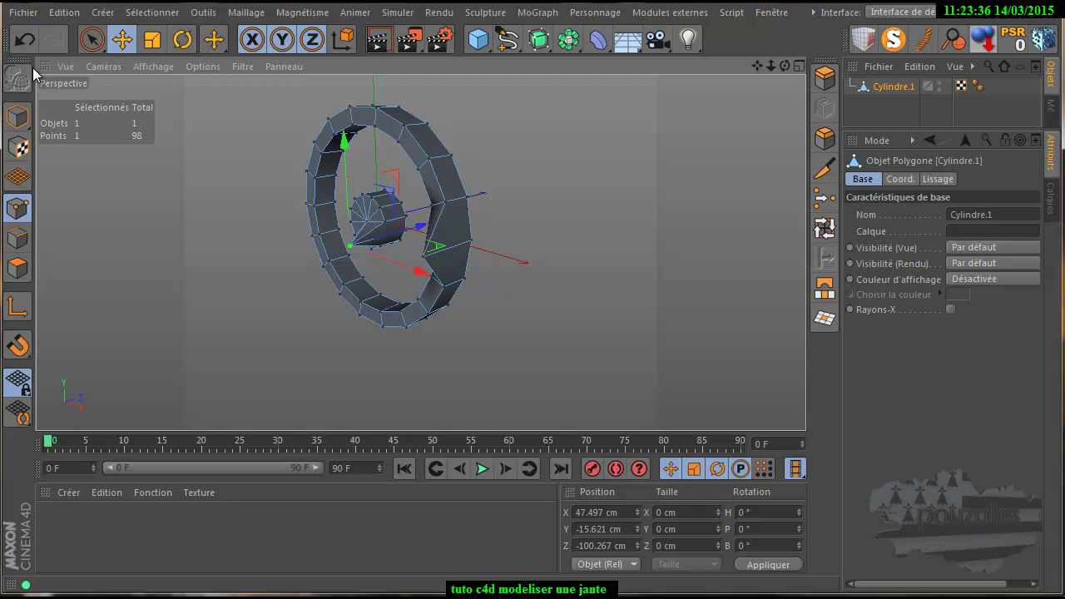
pyautogui.click(25, 42)
pyautogui.click(26, 44)
pyautogui.click(26, 47)
pyautogui.click(26, 42)
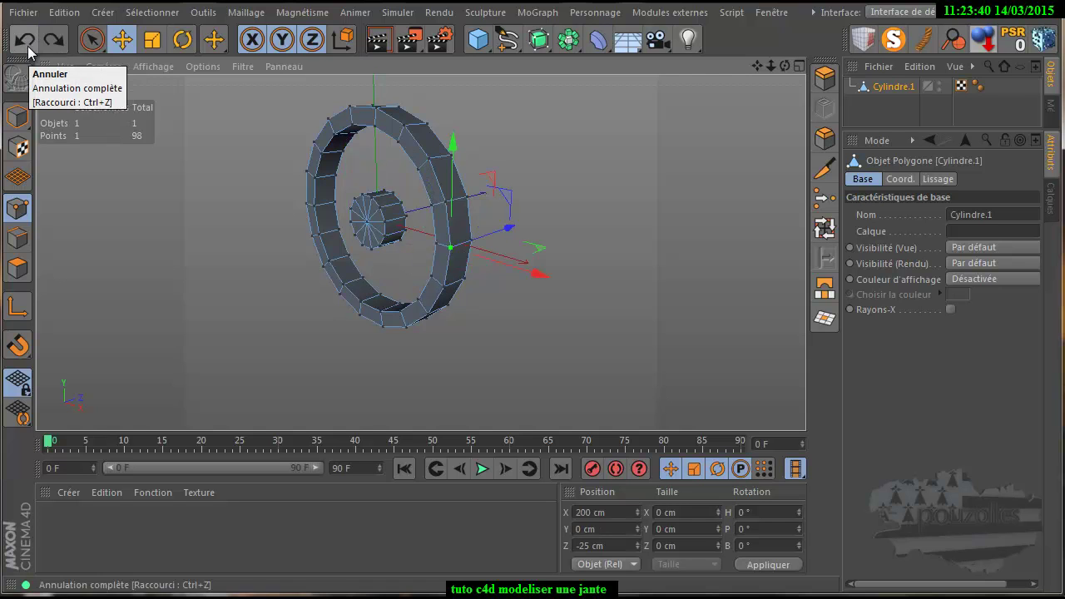
pyautogui.click(15, 275)
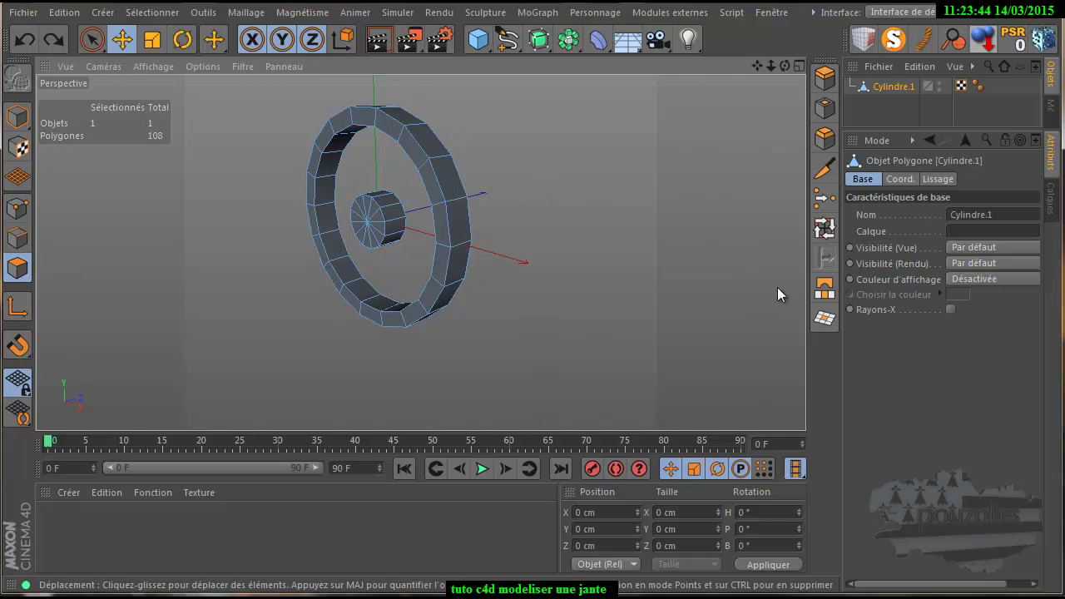
# With the Bridge tool active, orbit the wheel face-on and switch to Points mode
pyautogui.click(824, 288)
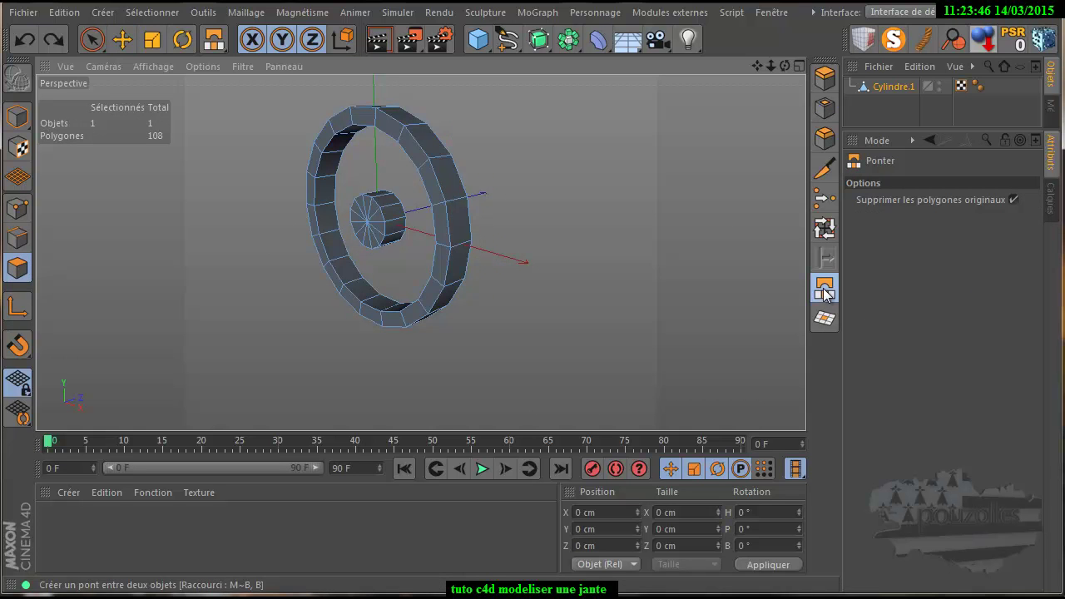
pyautogui.scroll(2, 334, 211)
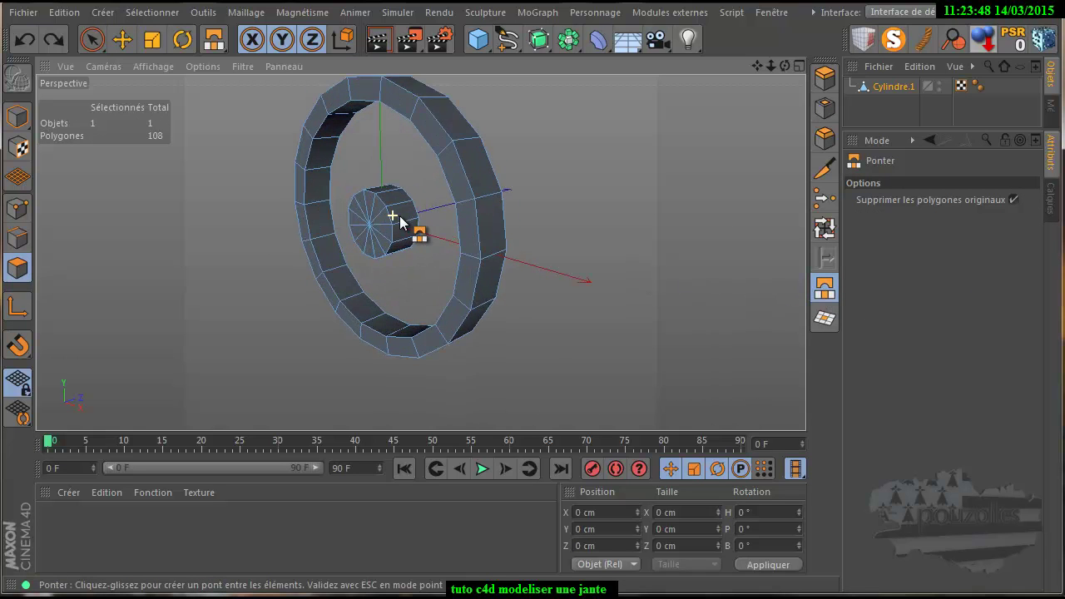
pyautogui.scroll(3, 398, 217)
pyautogui.moveTo(785, 66)
pyautogui.mouseDown()
pyautogui.moveTo(763, 68)
pyautogui.moveTo(533, 379)
pyautogui.mouseUp()
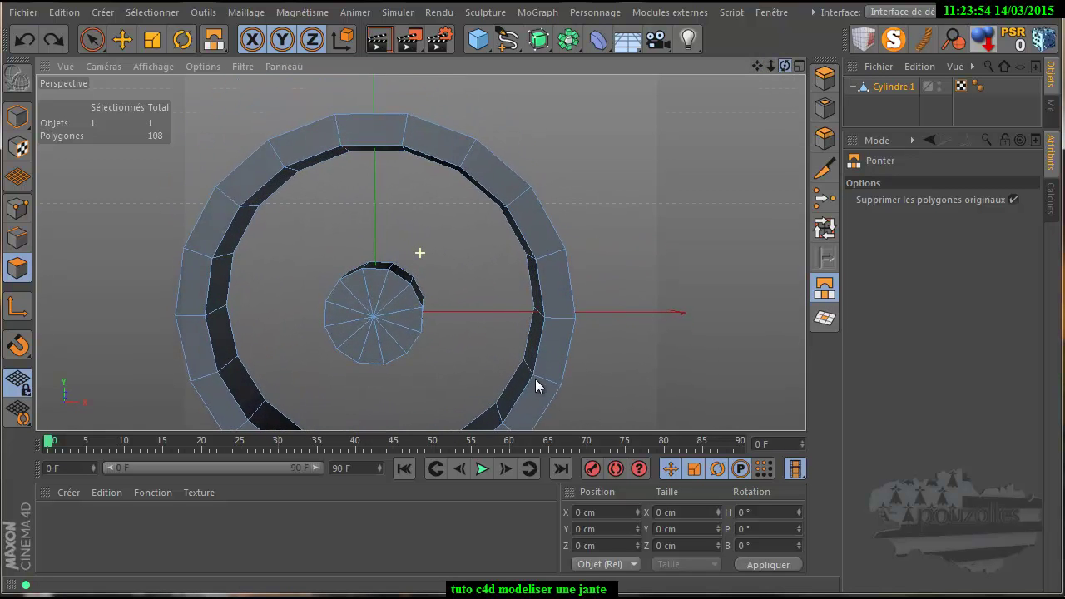
pyautogui.moveTo(532, 379); pyautogui.dragTo(533, 379)
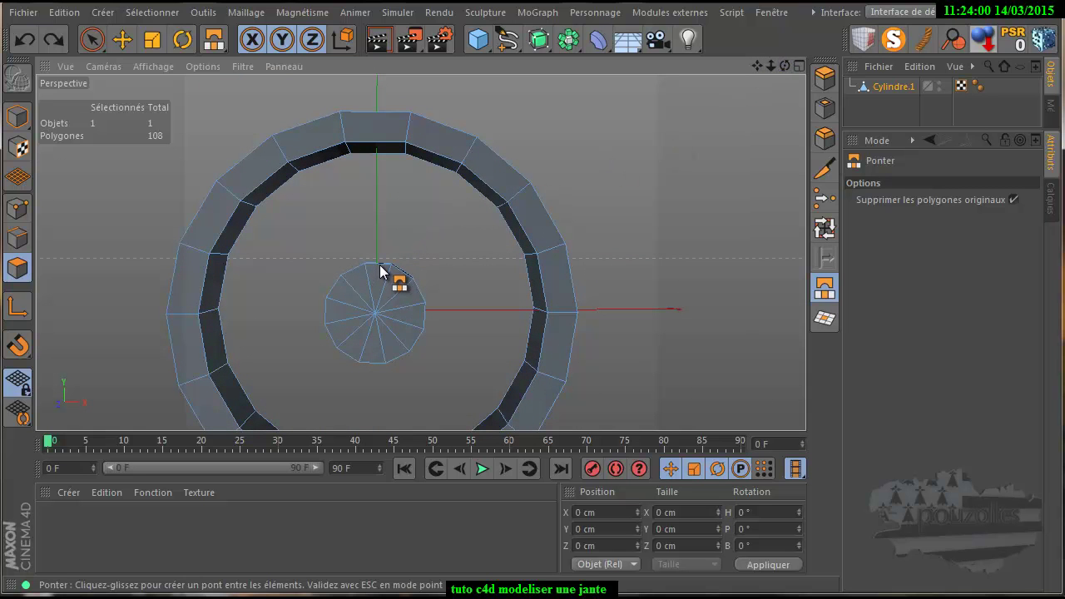
pyautogui.click(18, 208)
# Maximise the front view and pick Rectangle Selection with visible-only selection off
pyautogui.middleClick(460, 259)
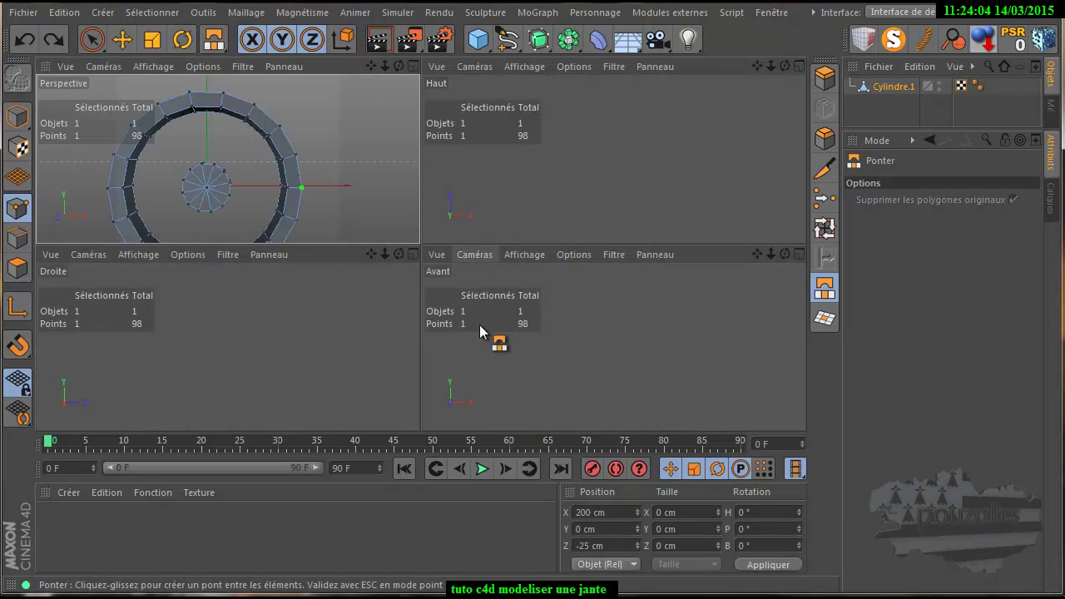
pyautogui.middleClick(569, 375)
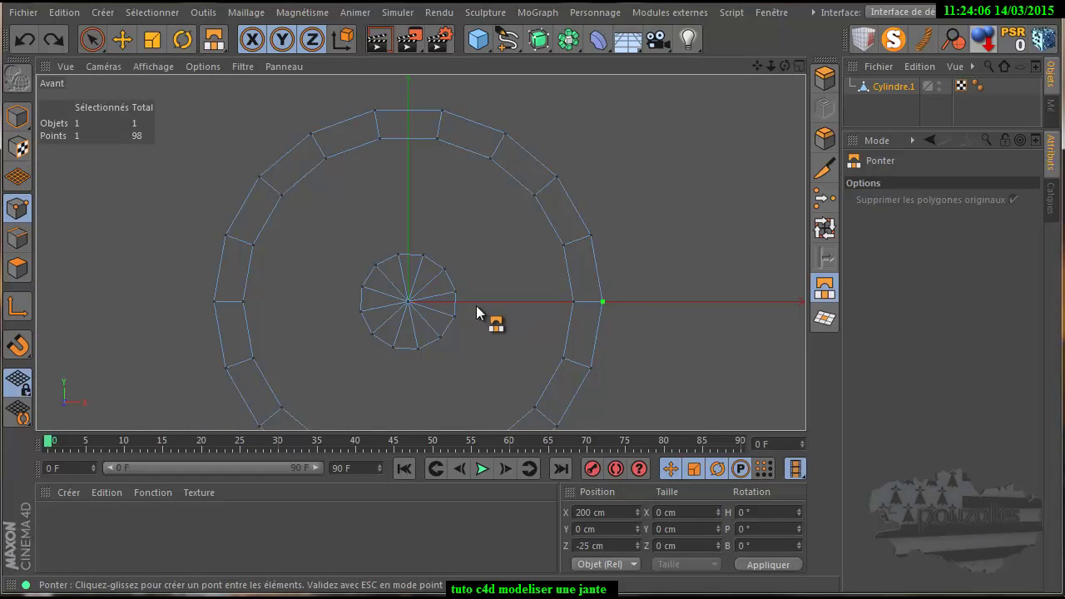
pyautogui.moveTo(91, 39); pyautogui.dragTo(142, 87)
pyautogui.click(148, 90)
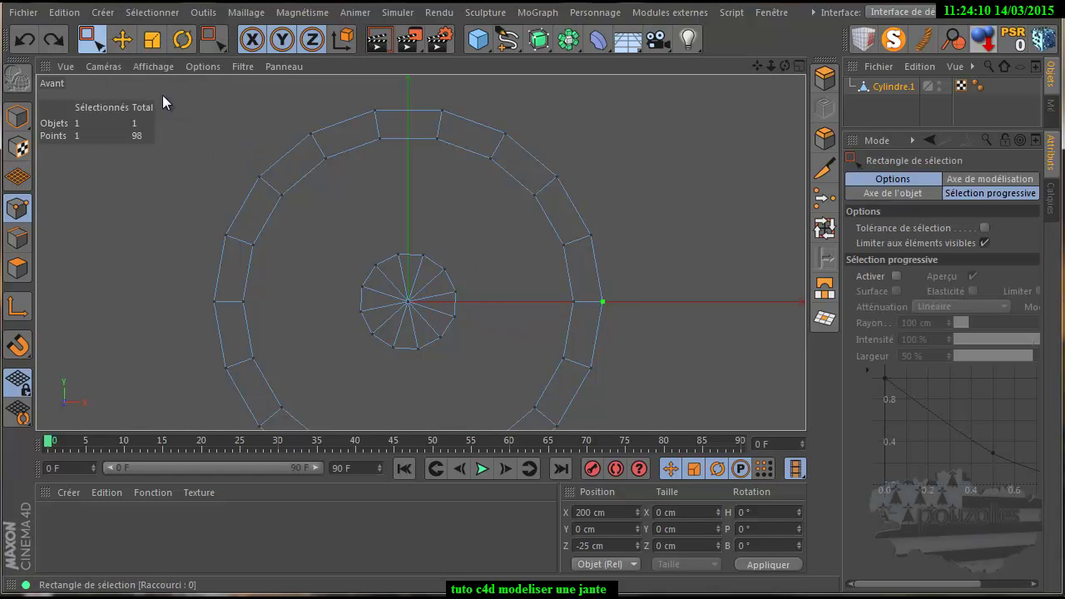
pyautogui.click(985, 242)
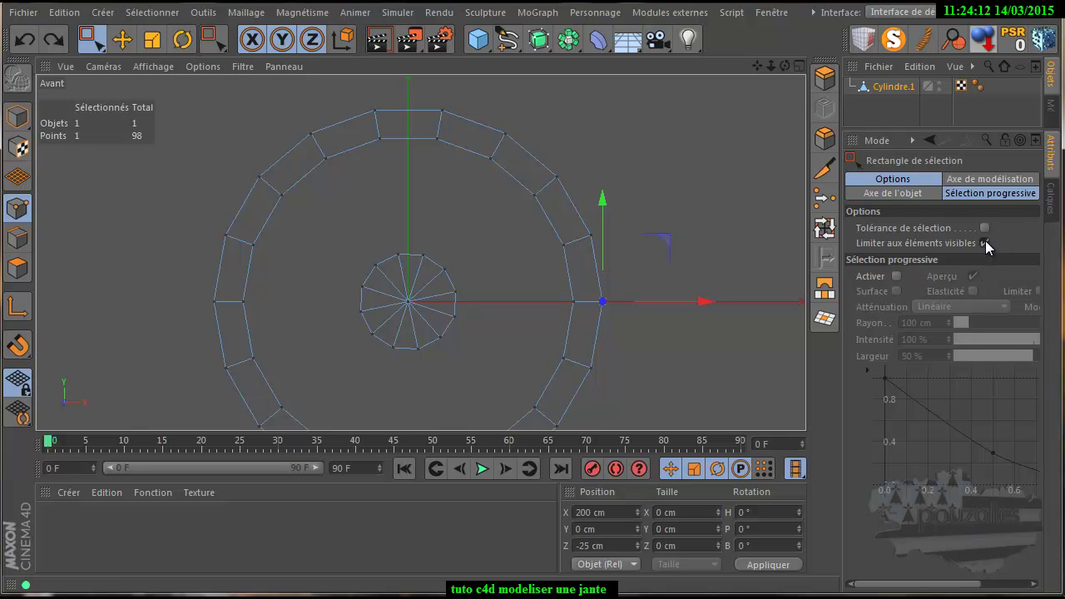
# Box-select the 26 hub points and rotate them by about -1.4°
pyautogui.moveTo(491, 240); pyautogui.dragTo(311, 380)
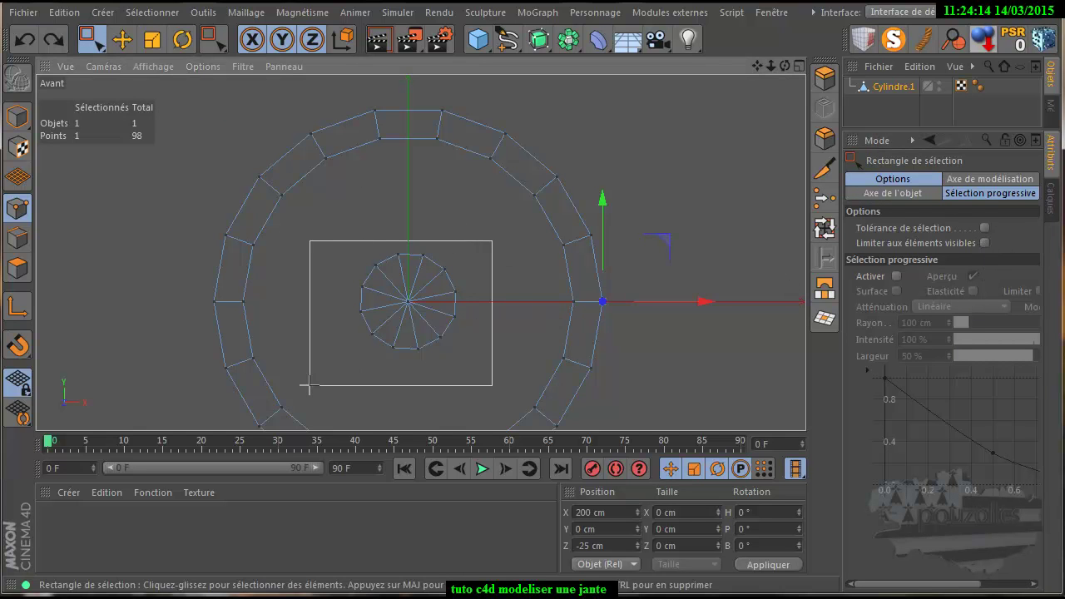
pyautogui.click(189, 46)
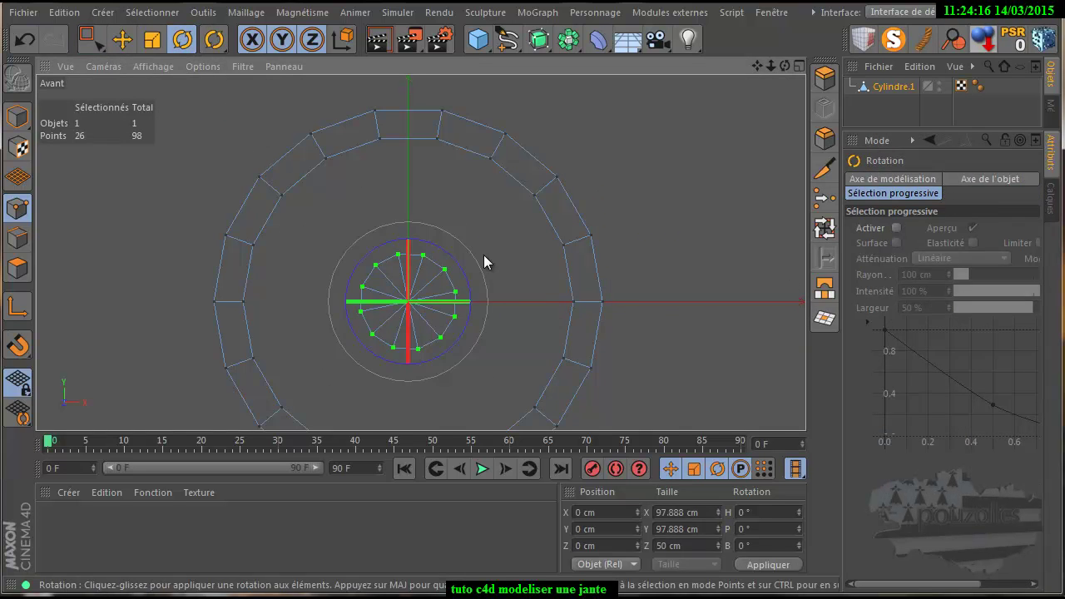
pyautogui.moveTo(463, 275); pyautogui.dragTo(463, 275)
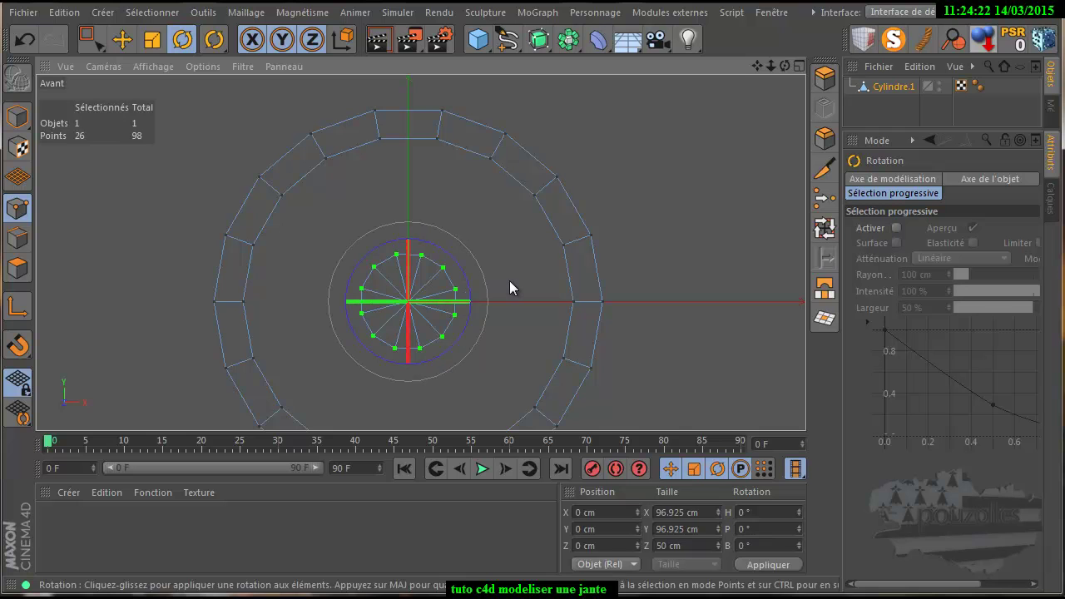
pyautogui.scroll(1, 468, 303)
pyautogui.scroll(2, 469, 303)
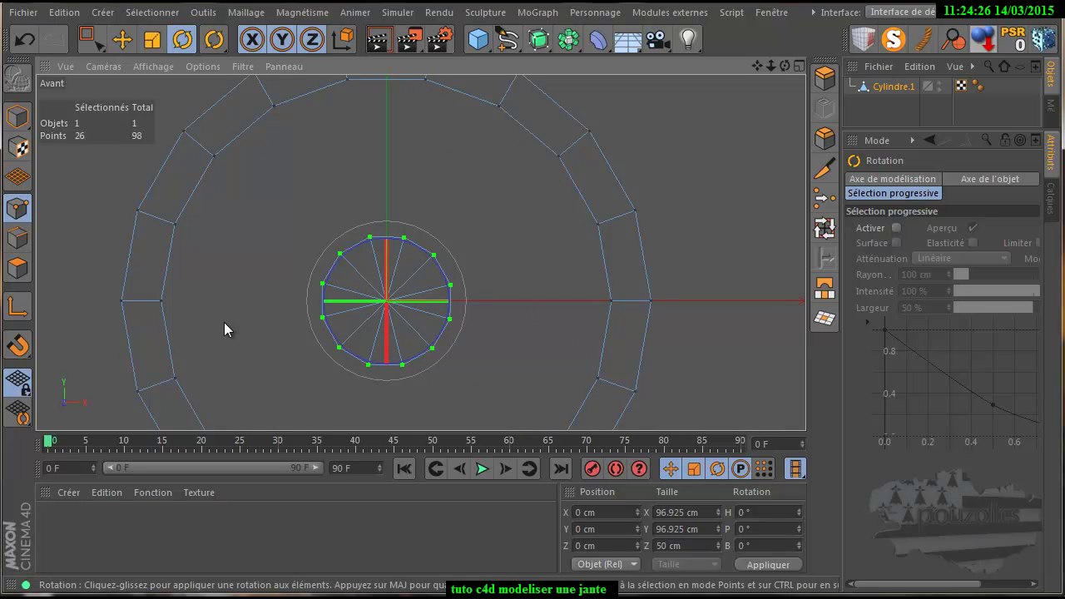
pyautogui.scroll(1, 517, 262)
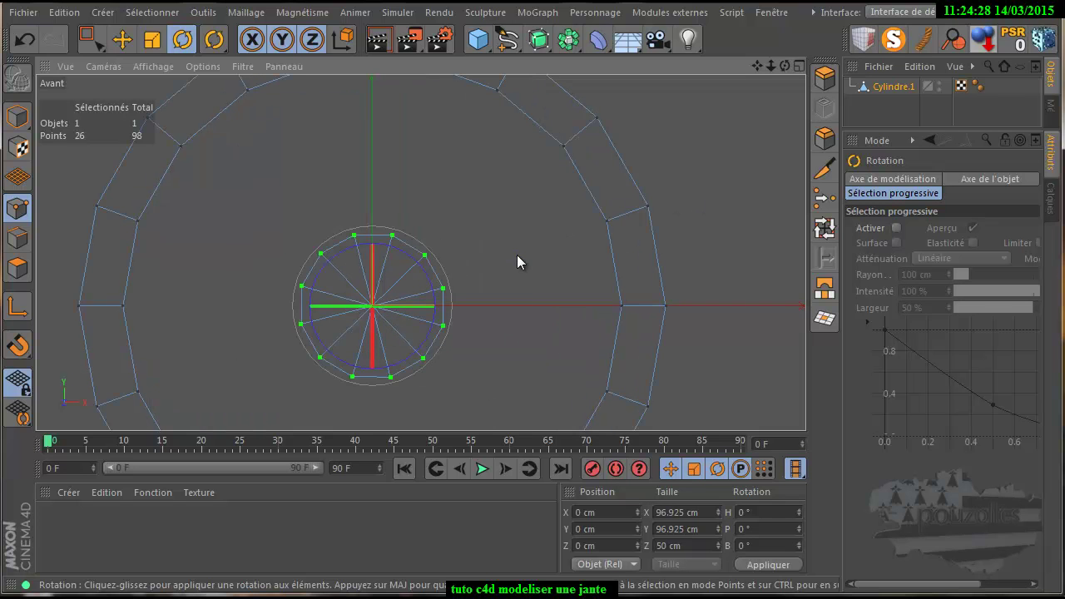
pyautogui.scroll(-1, 517, 262)
pyautogui.scroll(-2, 517, 262)
pyautogui.scroll(-1, 516, 262)
pyautogui.click(17, 268)
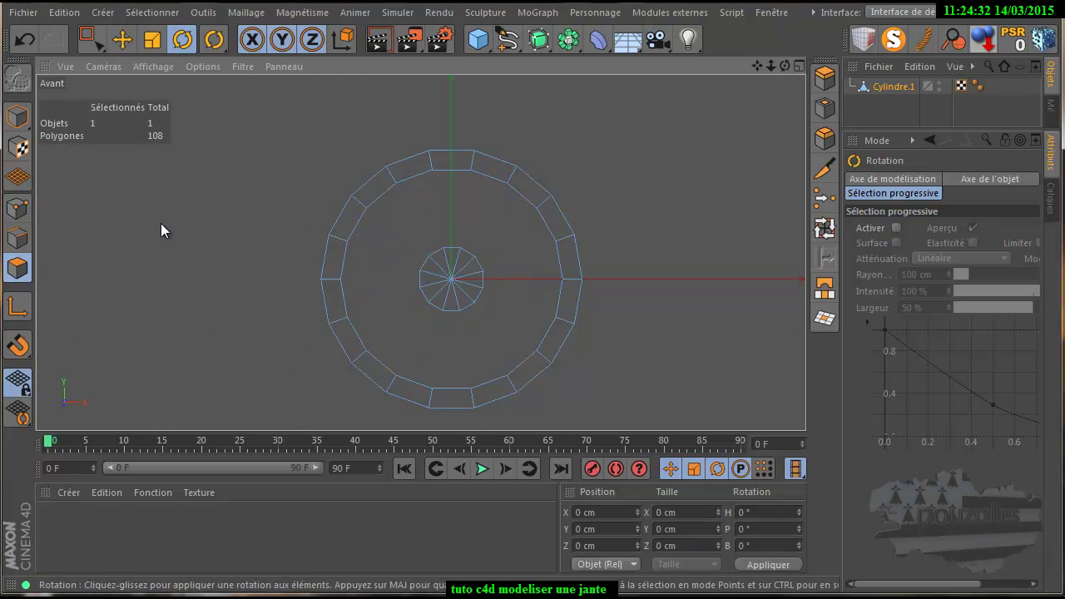
pyautogui.middleClick(163, 222)
pyautogui.middleClick(204, 208)
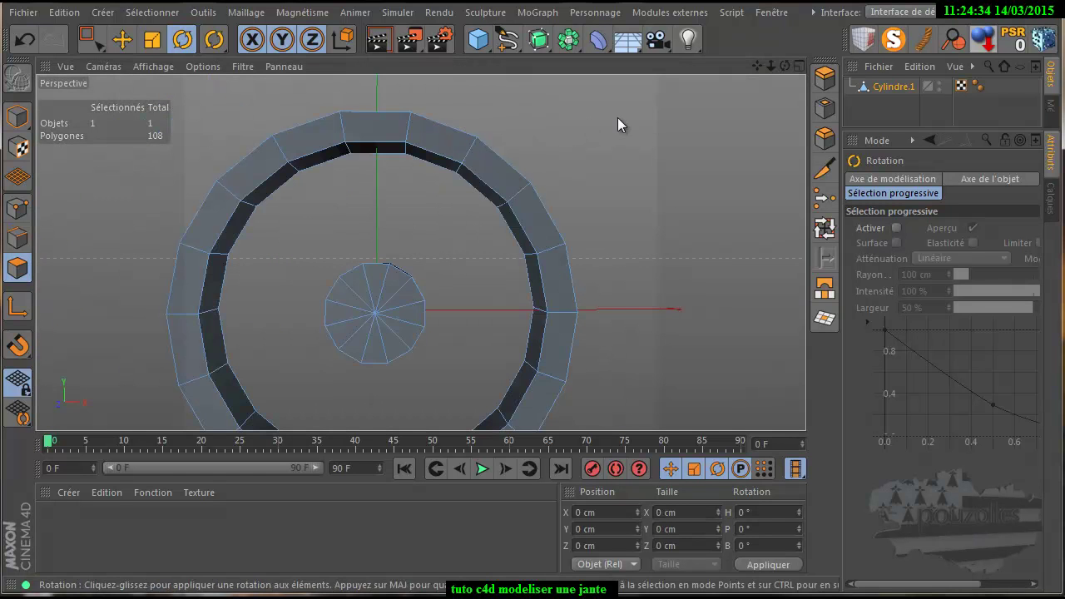
pyautogui.moveTo(785, 65); pyautogui.dragTo(534, 388)
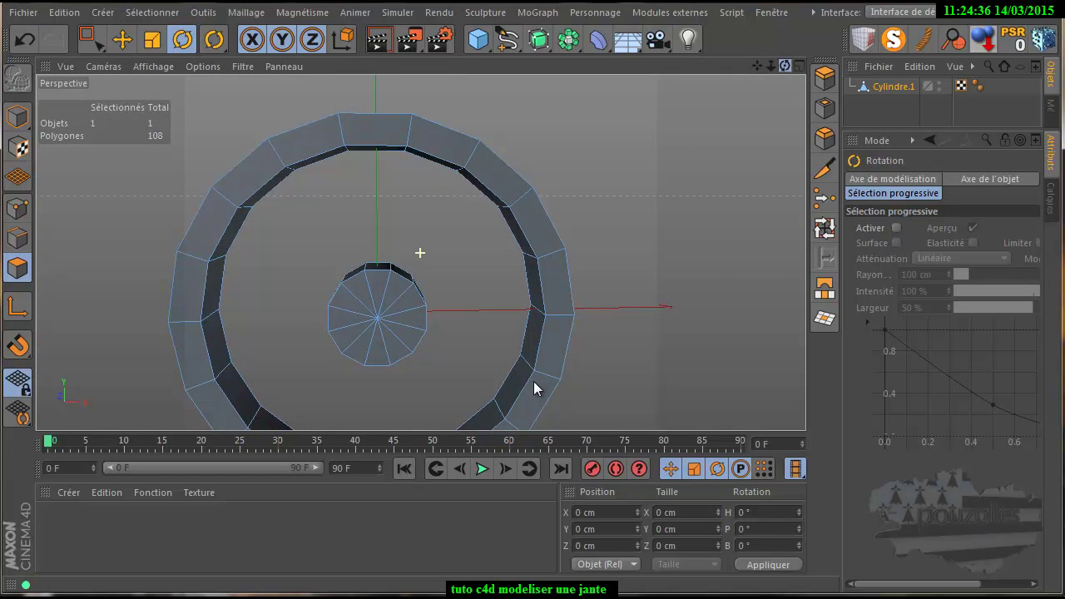
pyautogui.click(825, 287)
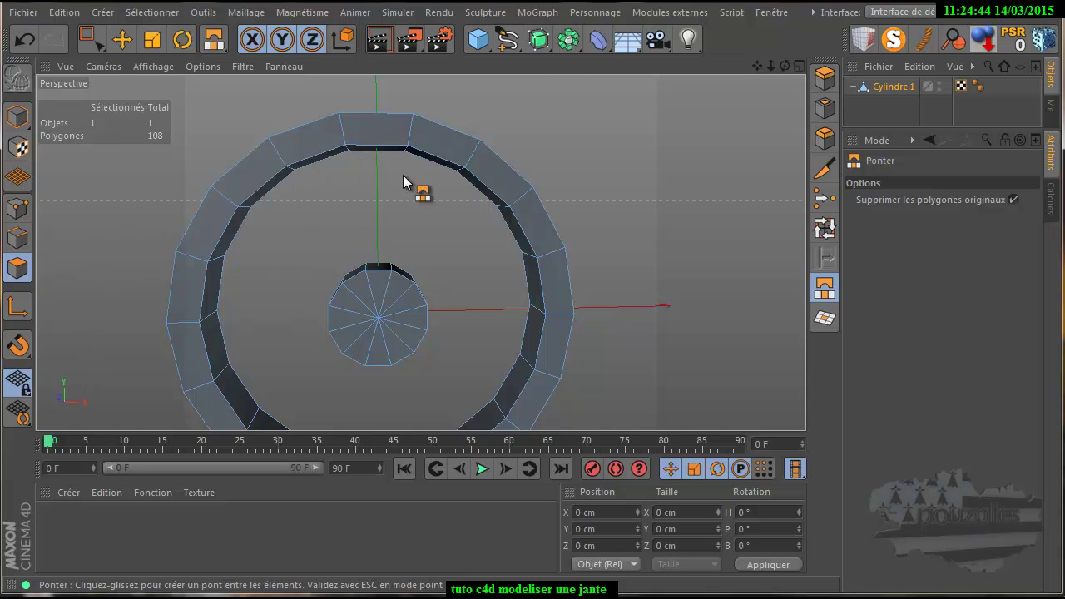
pyautogui.click(18, 238)
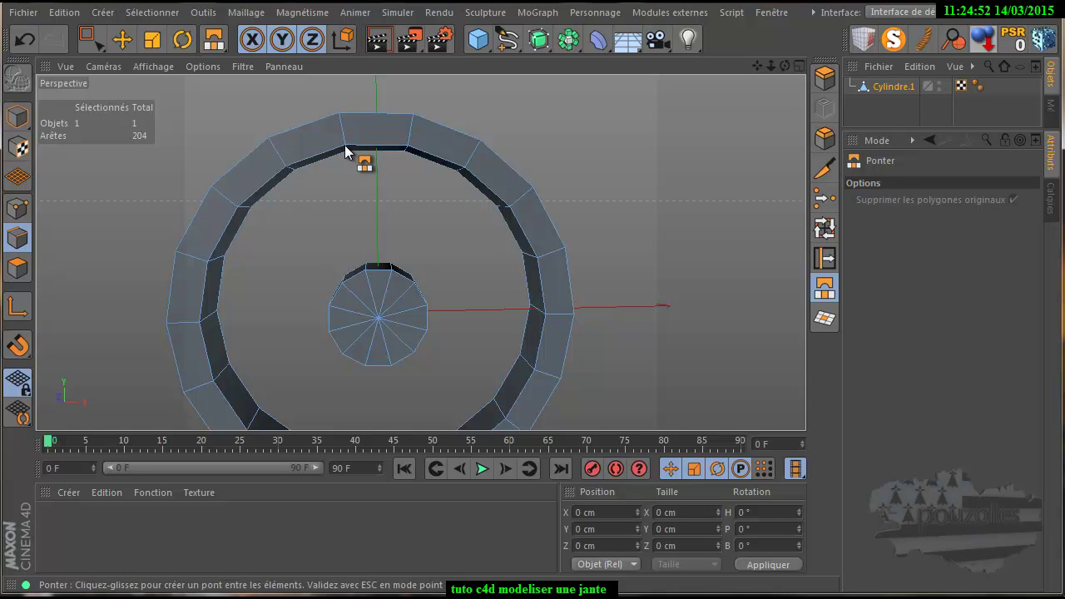
pyautogui.moveTo(346, 151); pyautogui.dragTo(355, 215)
pyautogui.moveTo(345, 150); pyautogui.dragTo(369, 277)
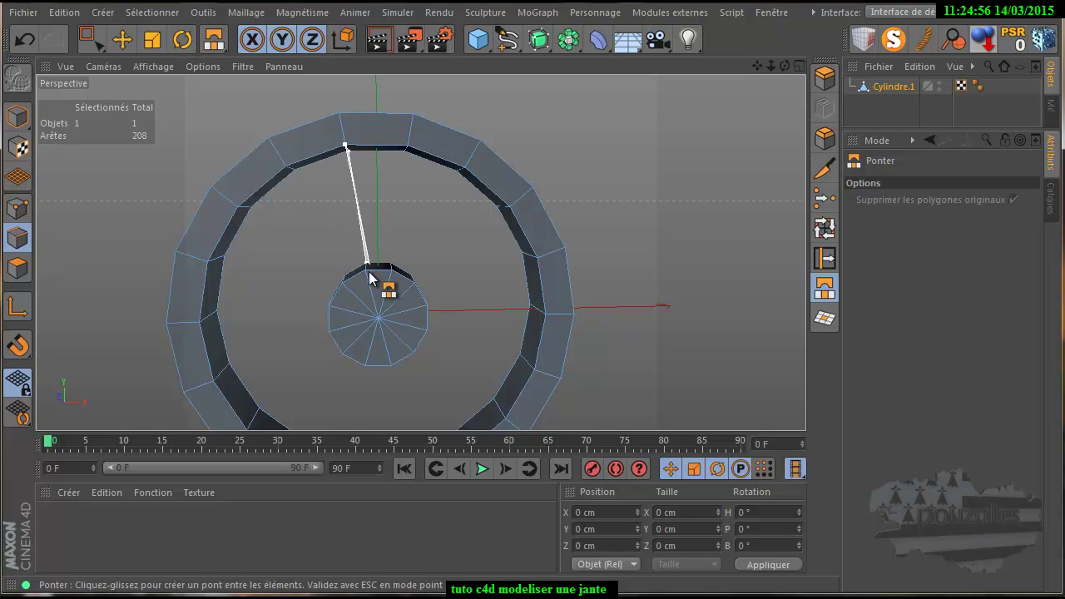
pyautogui.moveTo(370, 277); pyautogui.dragTo(366, 273)
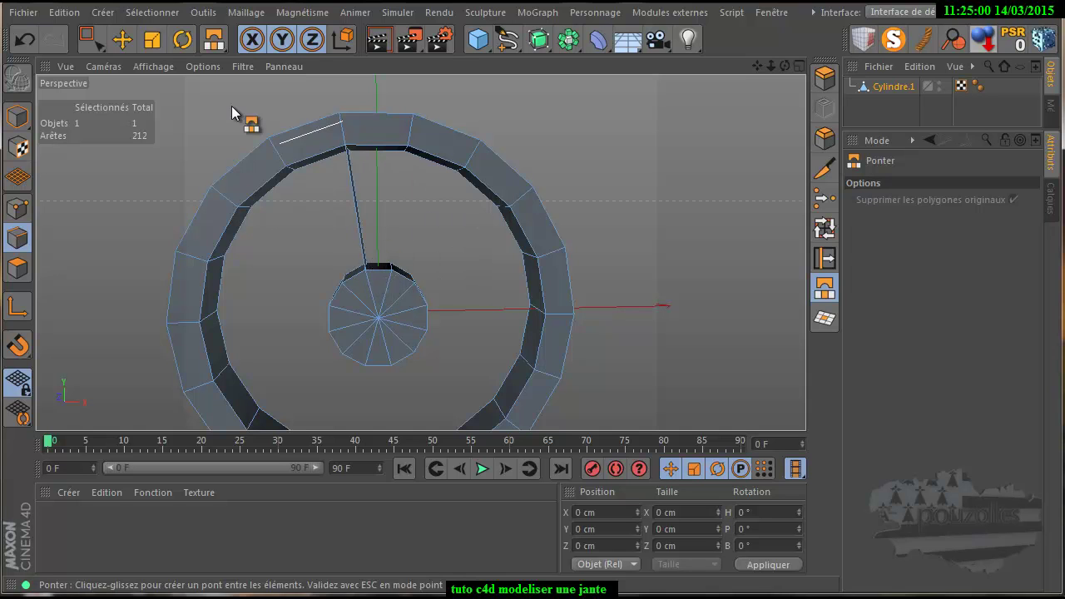
pyautogui.click(25, 42)
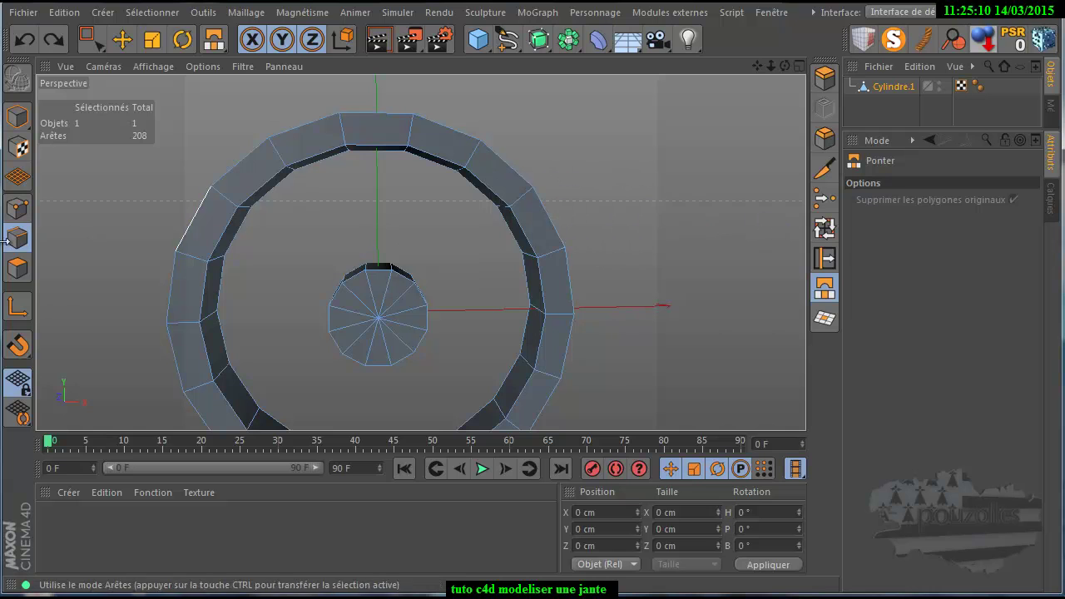
# In Polygons mode, select the top inner rim polygon and the hub's top polygon
pyautogui.click(19, 270)
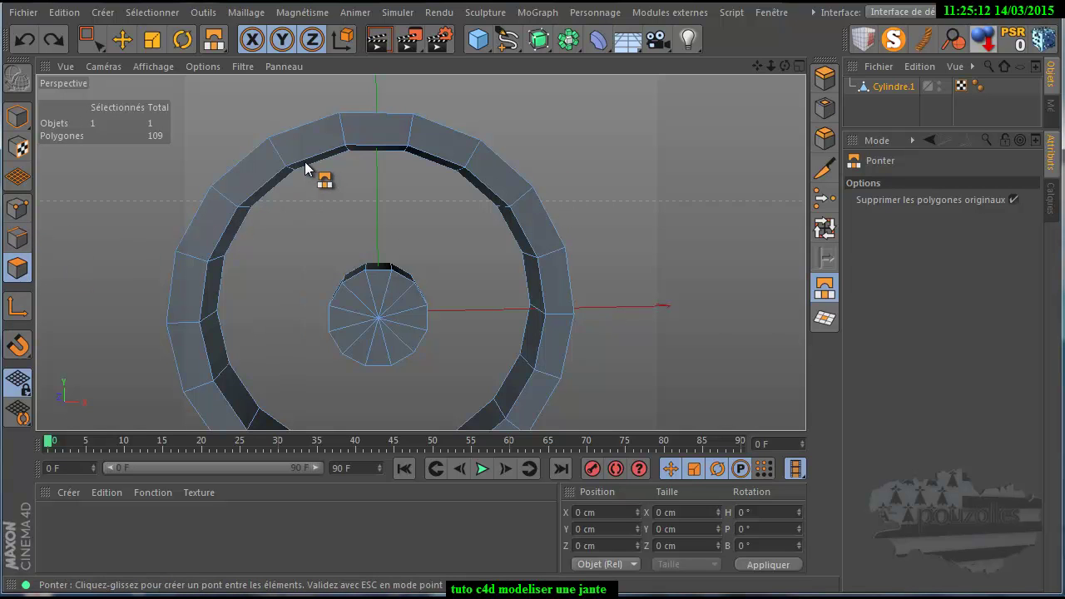
pyautogui.click(122, 39)
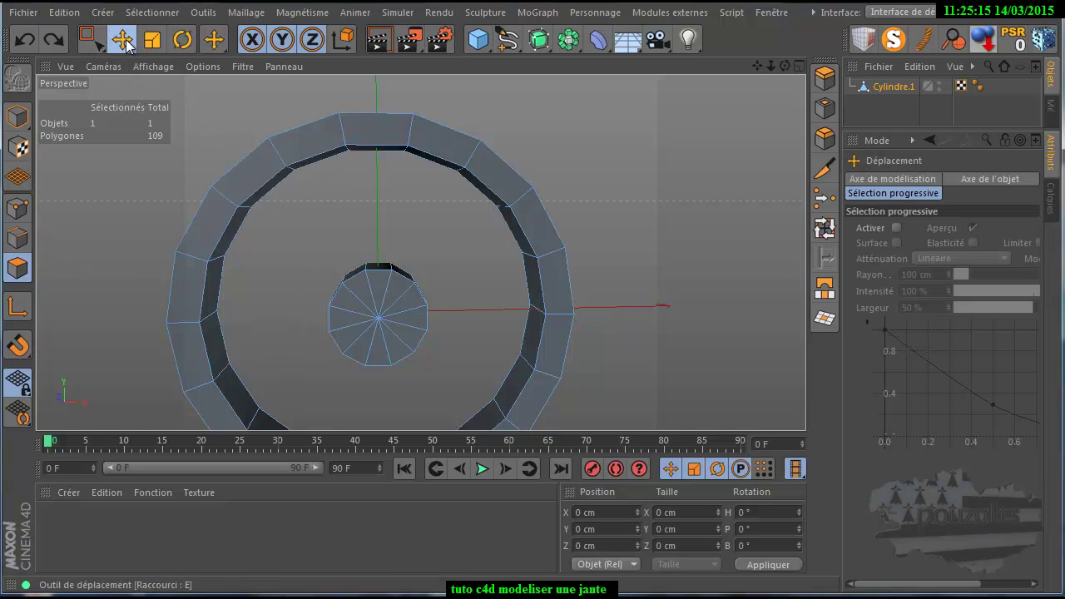
pyautogui.click(312, 158)
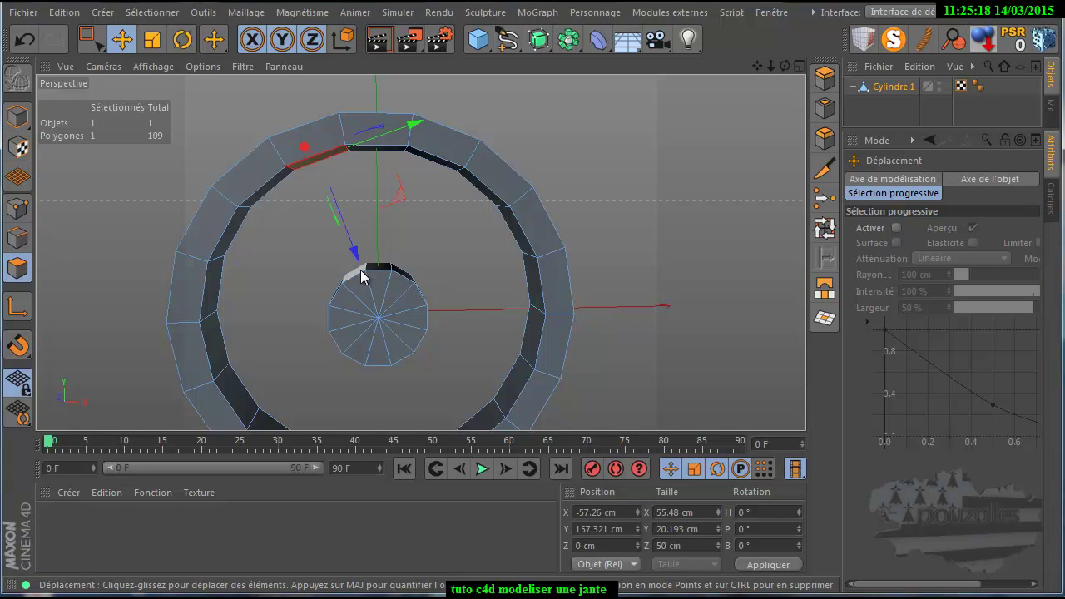
pyautogui.click(379, 152)
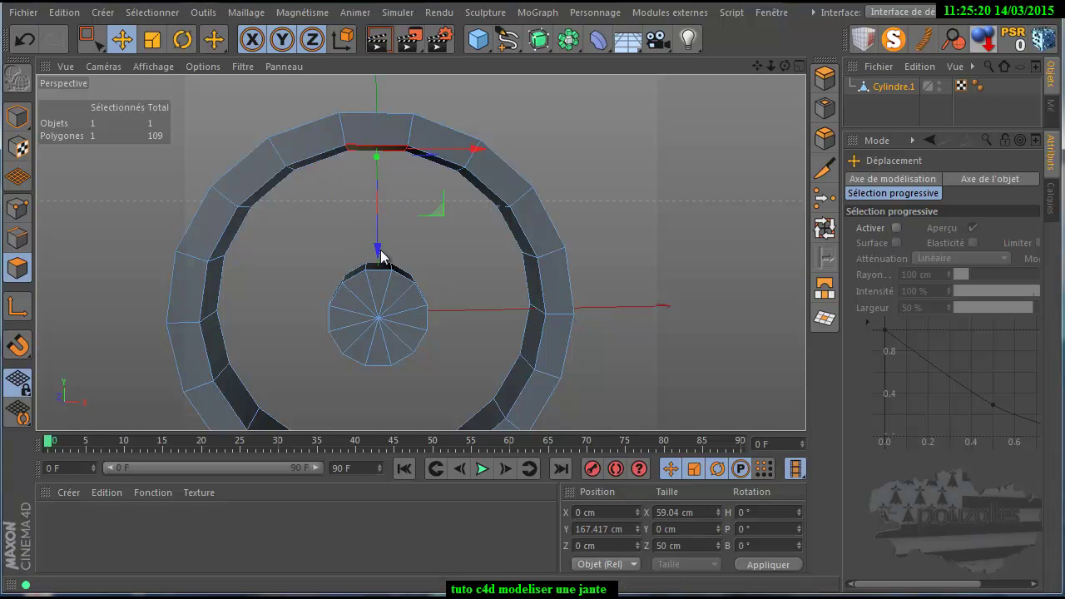
pyautogui.keyDown('shift'); pyautogui.click(380, 268); pyautogui.keyUp('shift')
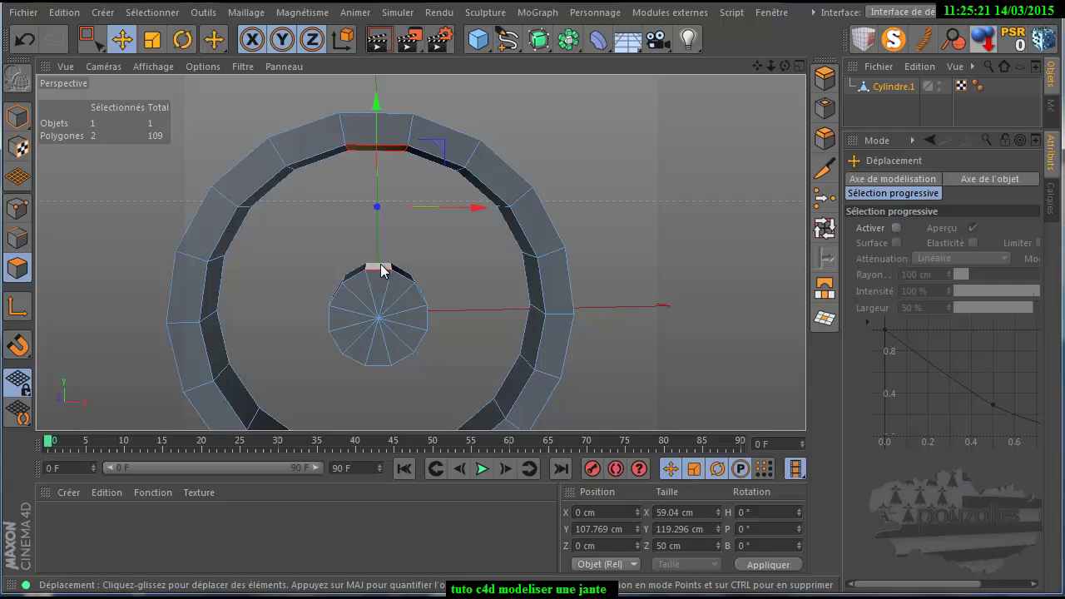
# Bridge the top rim face down to the hub, redoing it once after an undo
pyautogui.click(824, 287)
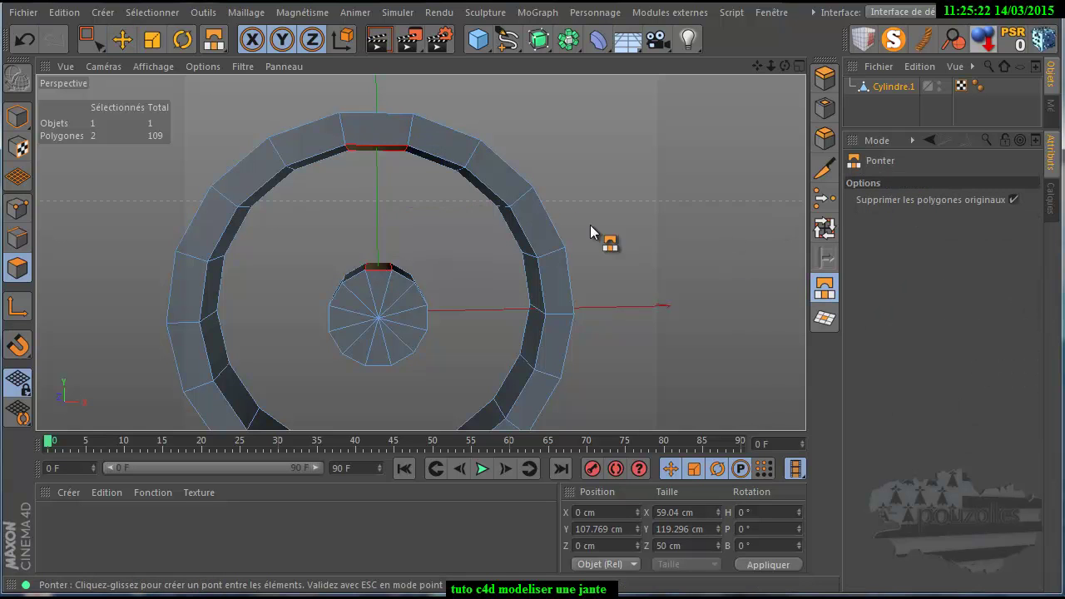
pyautogui.click(346, 148)
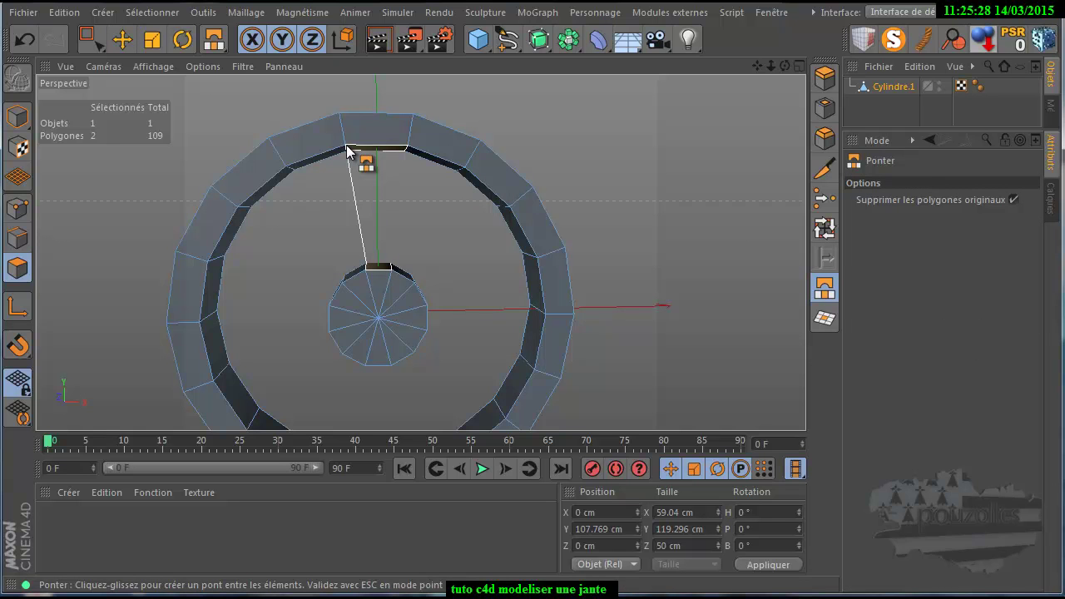
pyautogui.click(346, 146)
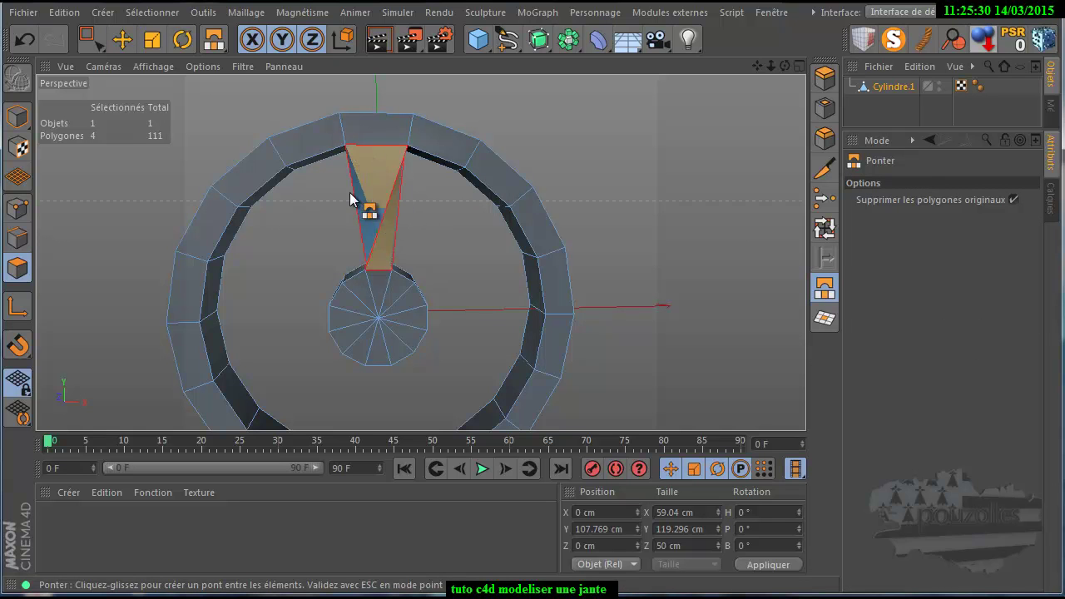
pyautogui.click(26, 39)
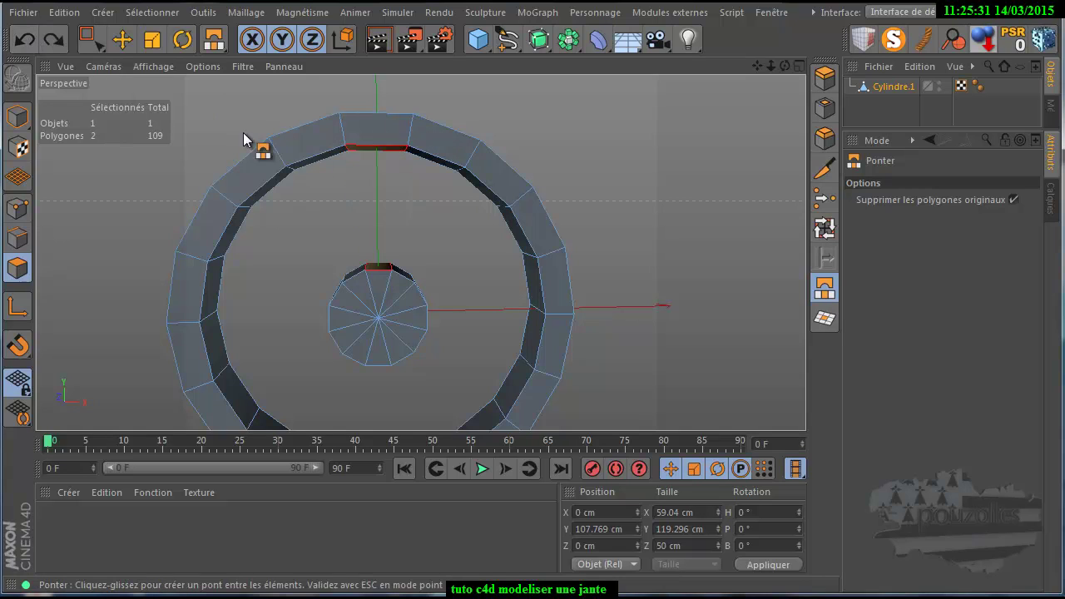
pyautogui.click(347, 147)
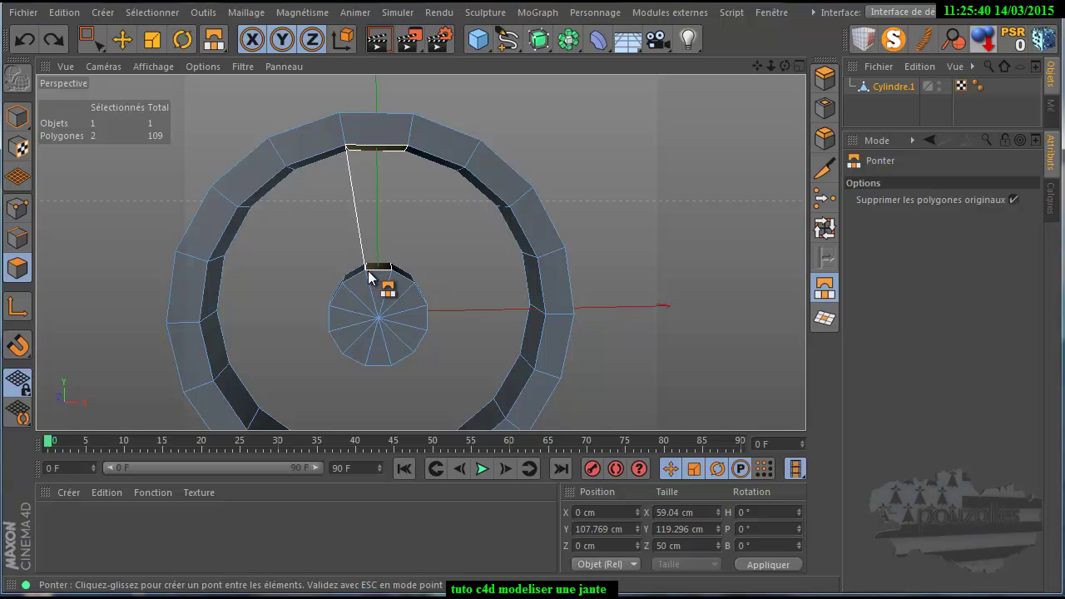
pyautogui.moveTo(369, 277); pyautogui.dragTo(369, 277)
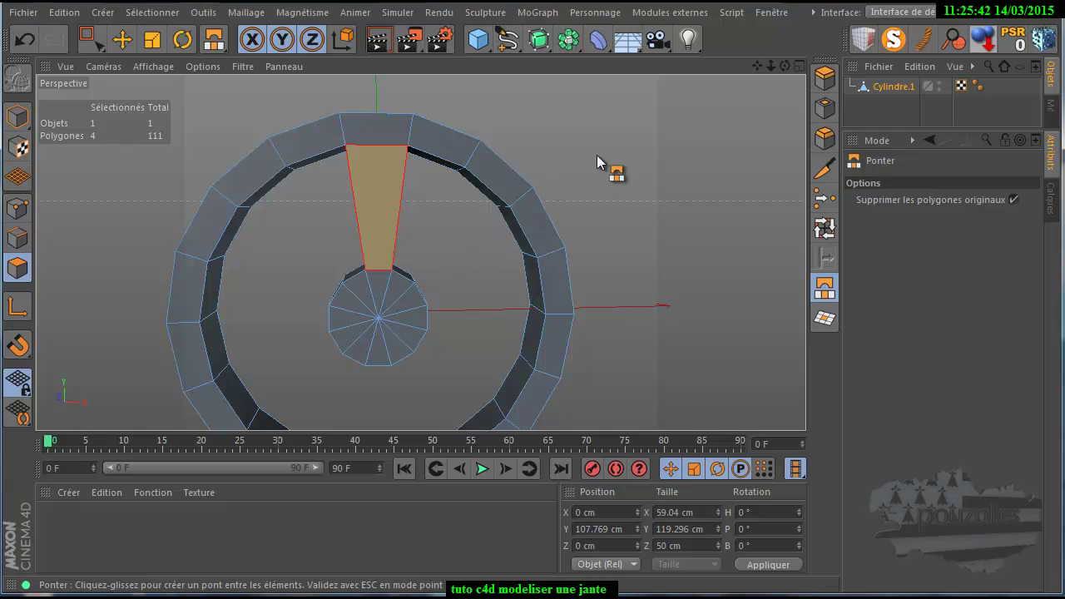
# Bridge a hub side polygon to the upper-right inner rim polygon as a spoke
pyautogui.click(121, 42)
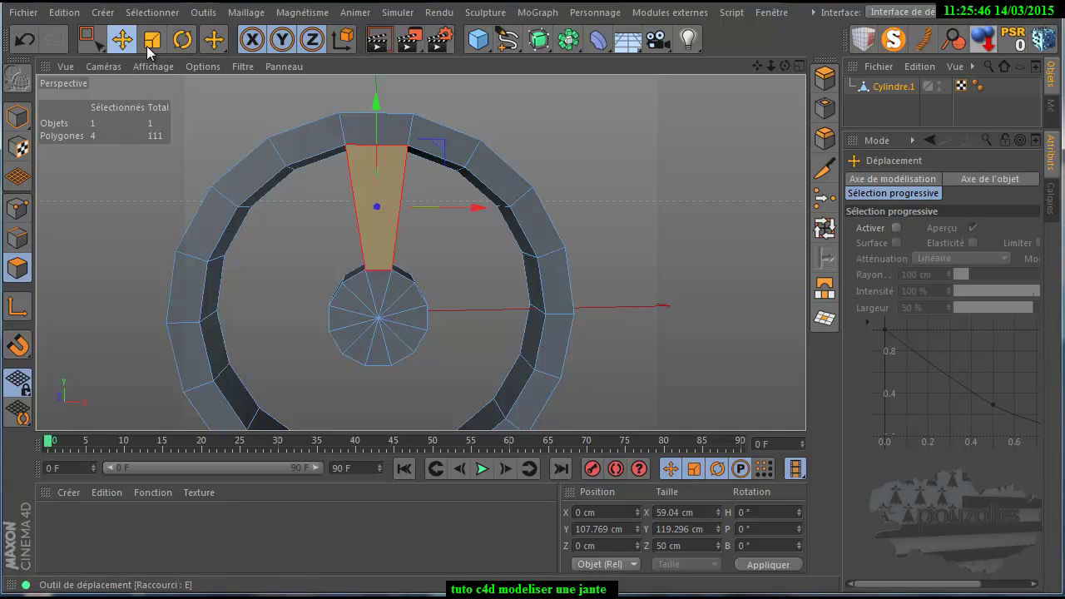
pyautogui.moveTo(785, 65); pyautogui.dragTo(532, 382)
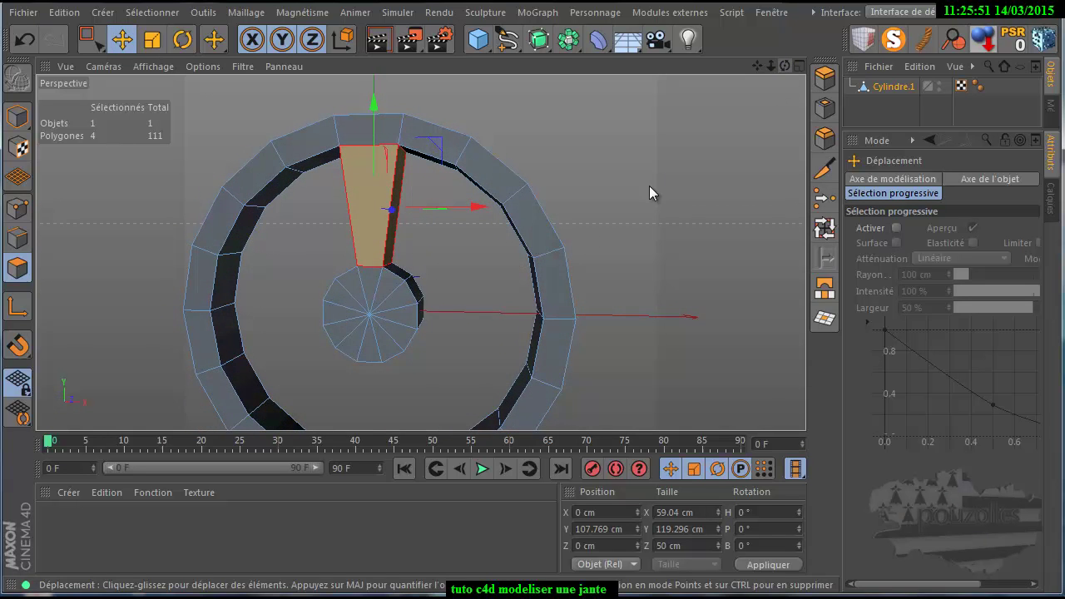
pyautogui.click(420, 296)
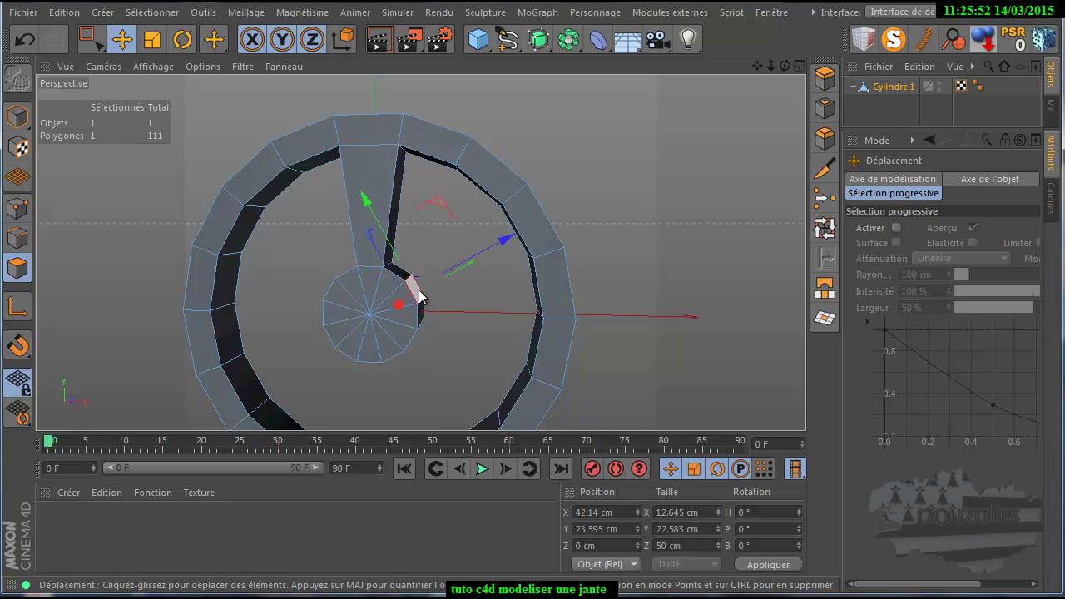
pyautogui.keyDown('shift'); pyautogui.click(509, 233); pyautogui.keyUp('shift')
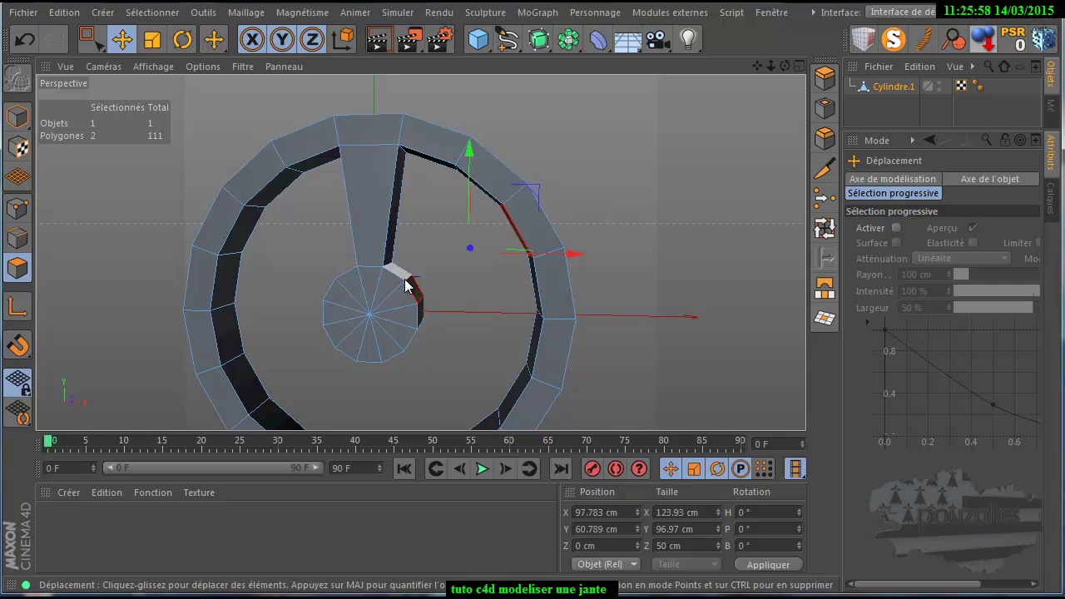
pyautogui.click(825, 287)
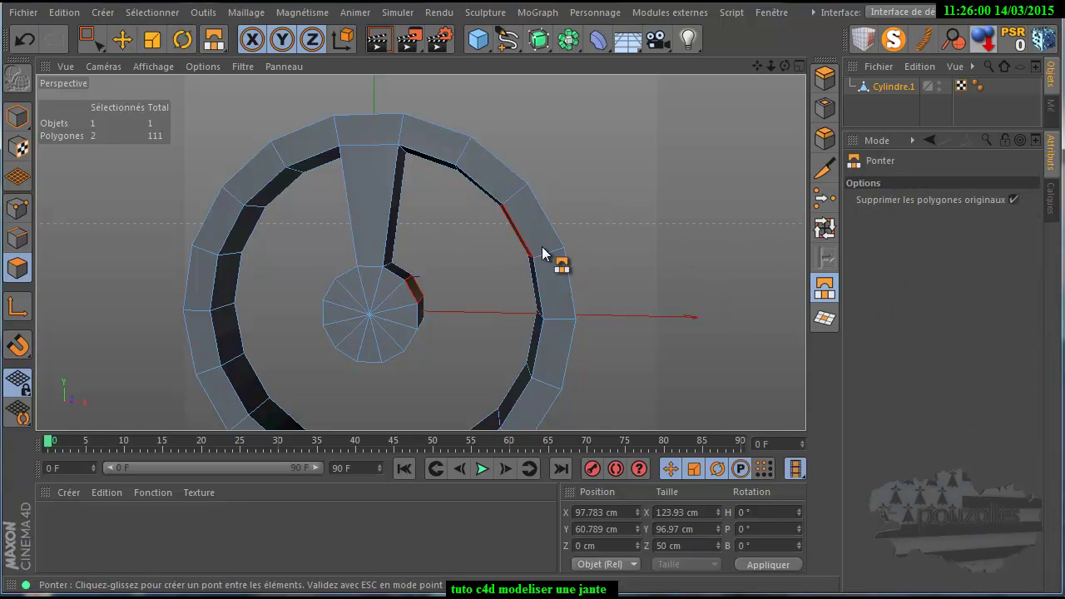
pyautogui.moveTo(505, 208); pyautogui.dragTo(409, 291)
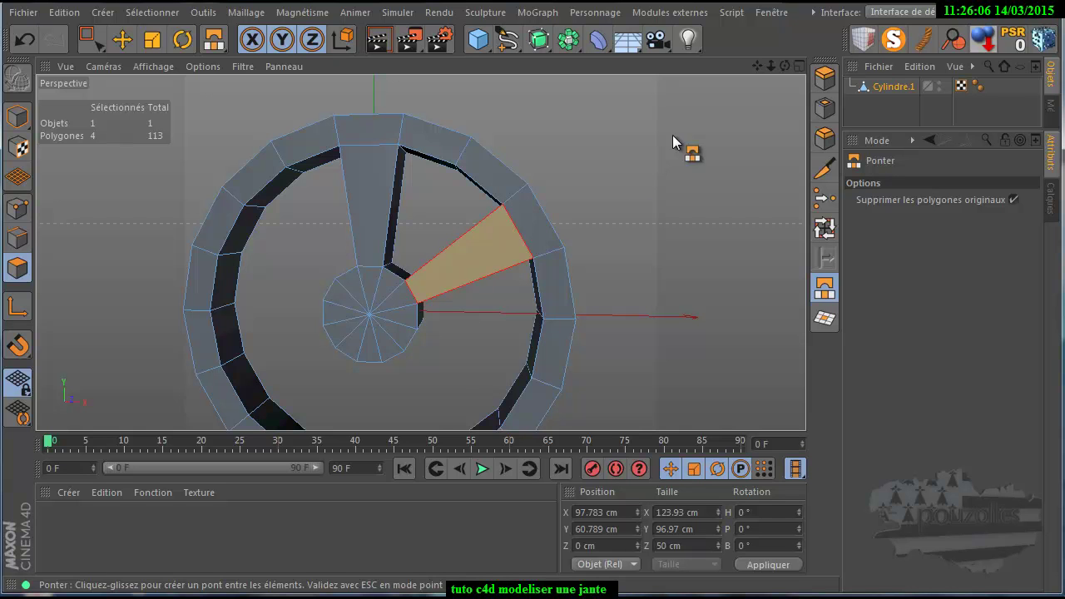
# Bridge the hub's lower-right polygon to the lower-right inner rim polygon
pyautogui.moveTo(757, 65); pyautogui.dragTo(532, 380)
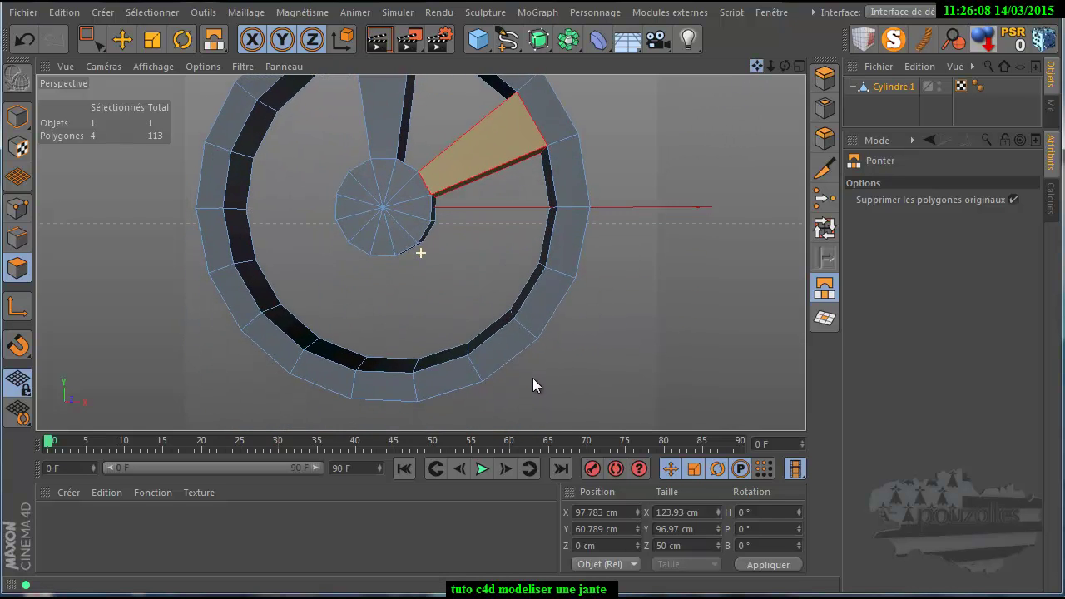
pyautogui.press('e')
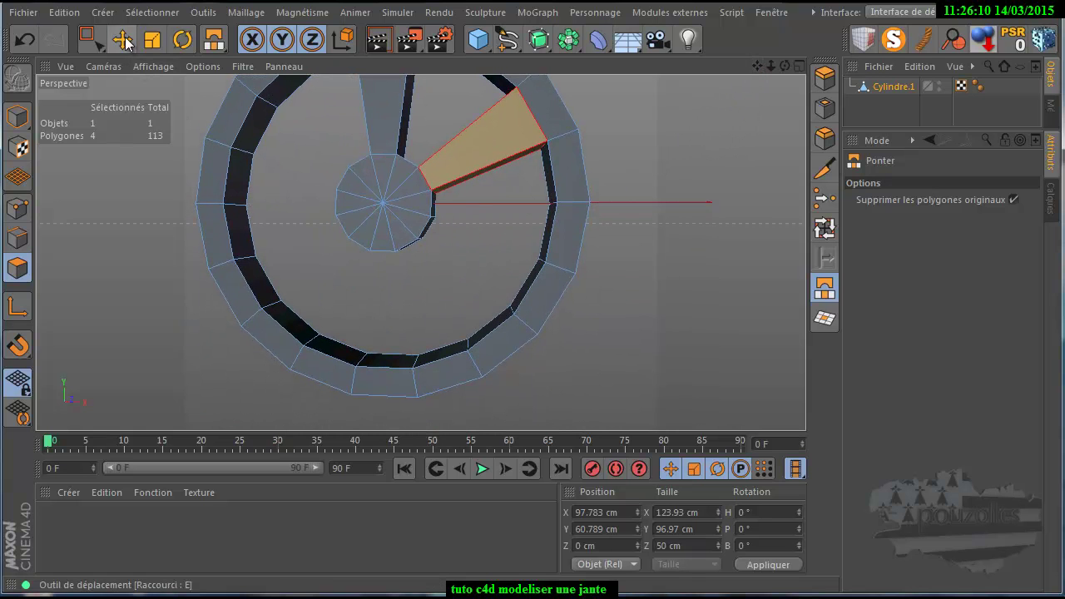
pyautogui.click(430, 231)
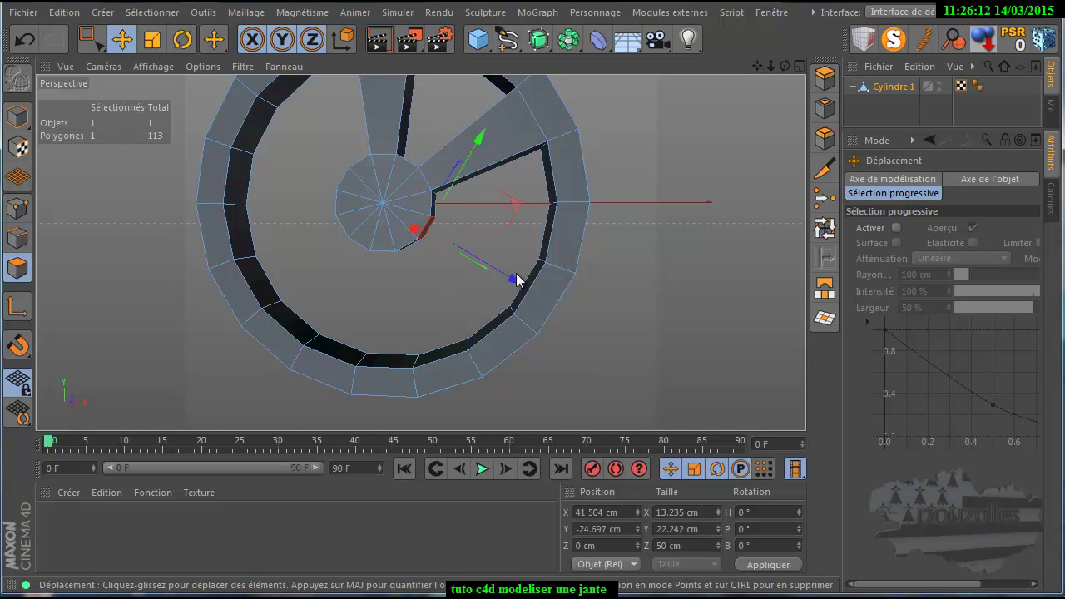
pyautogui.keyDown('shift'); pyautogui.click(518, 304); pyautogui.keyUp('shift')
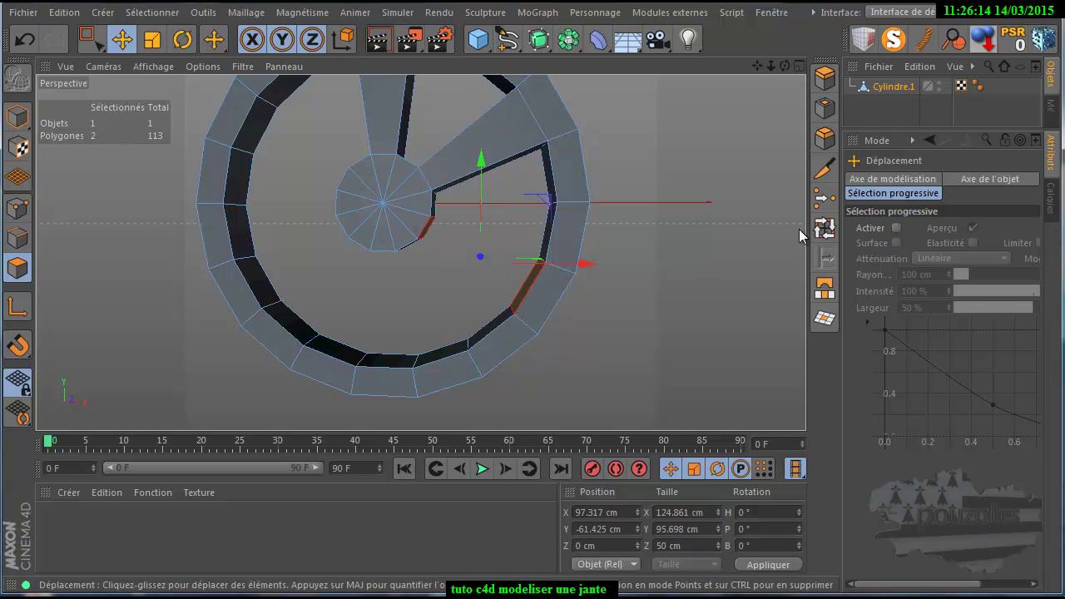
pyautogui.click(824, 287)
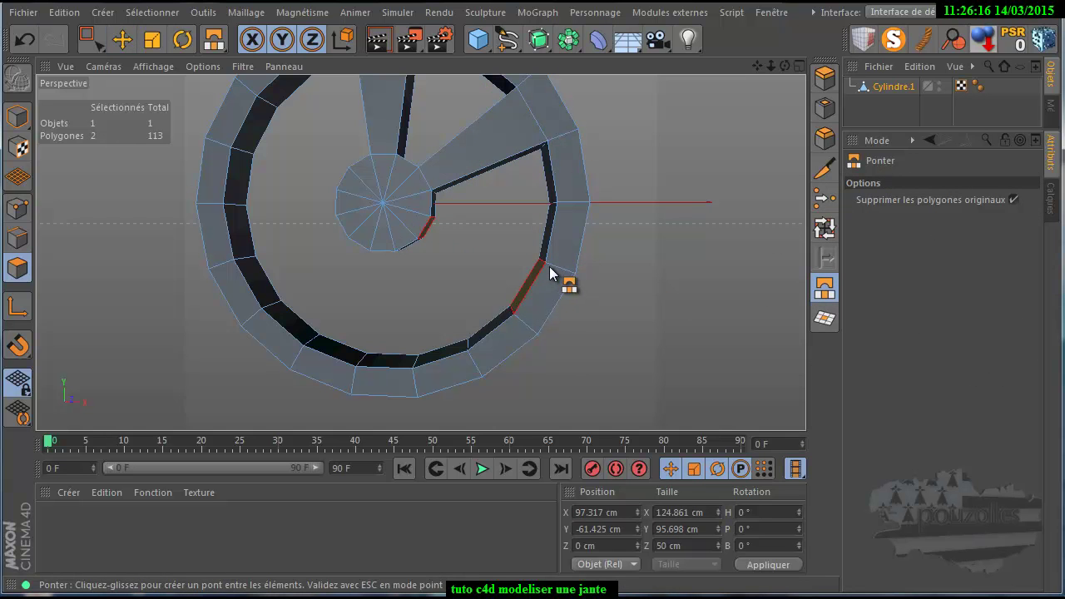
pyautogui.moveTo(546, 263); pyautogui.dragTo(429, 223)
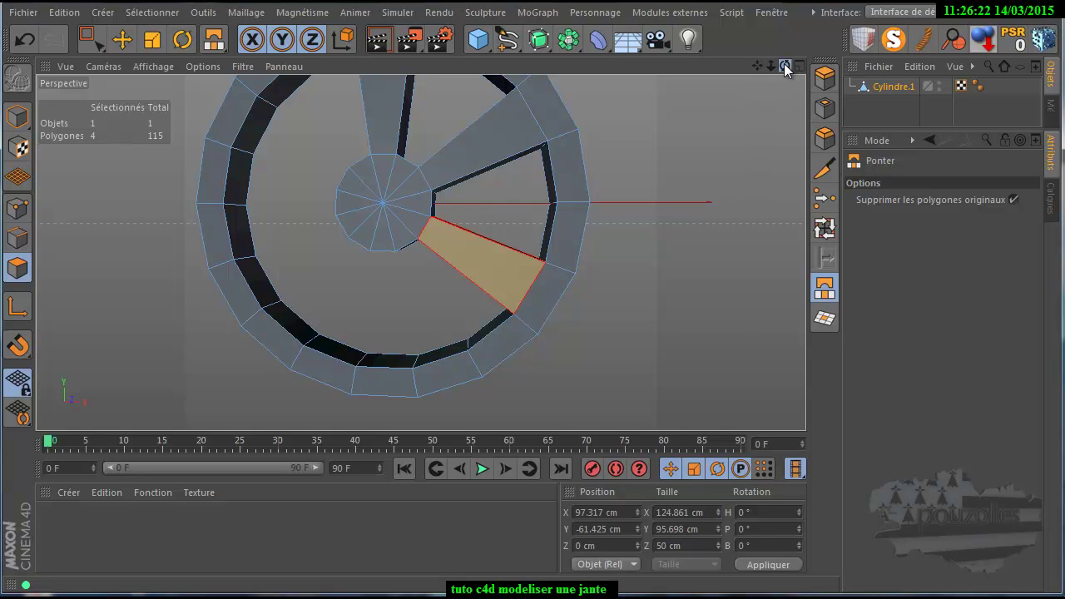
pyautogui.moveTo(785, 69); pyautogui.dragTo(533, 380)
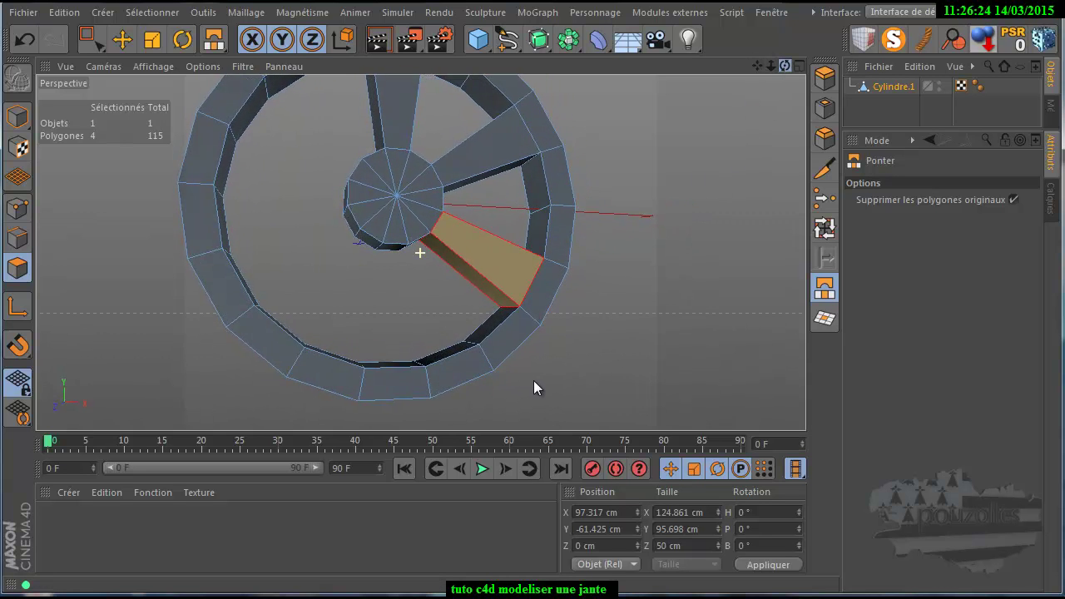
# Bridge the hub's bottom polygon to the bottom inner rim polygon
pyautogui.click(122, 40)
pyautogui.click(397, 252)
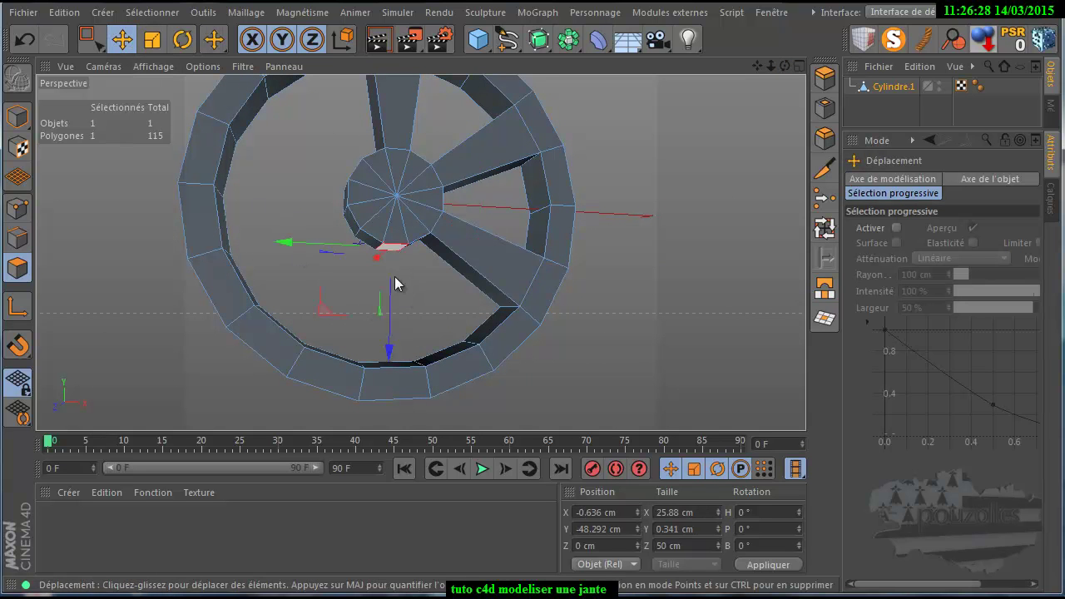
pyautogui.keyDown('shift'); pyautogui.click(405, 373); pyautogui.keyUp('shift')
pyautogui.click(824, 287)
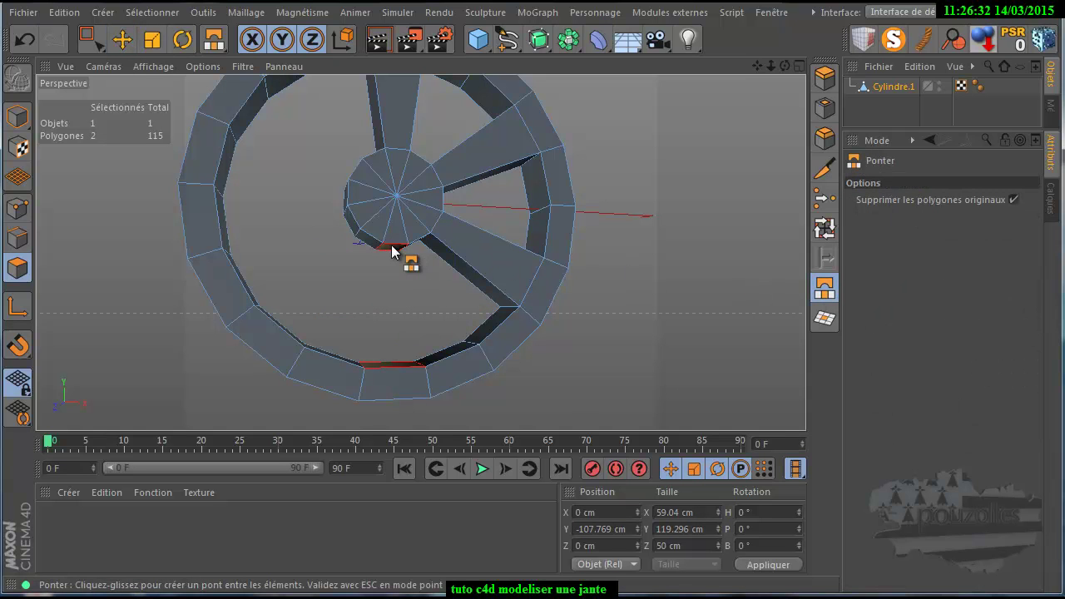
pyautogui.moveTo(387, 246); pyautogui.dragTo(365, 369)
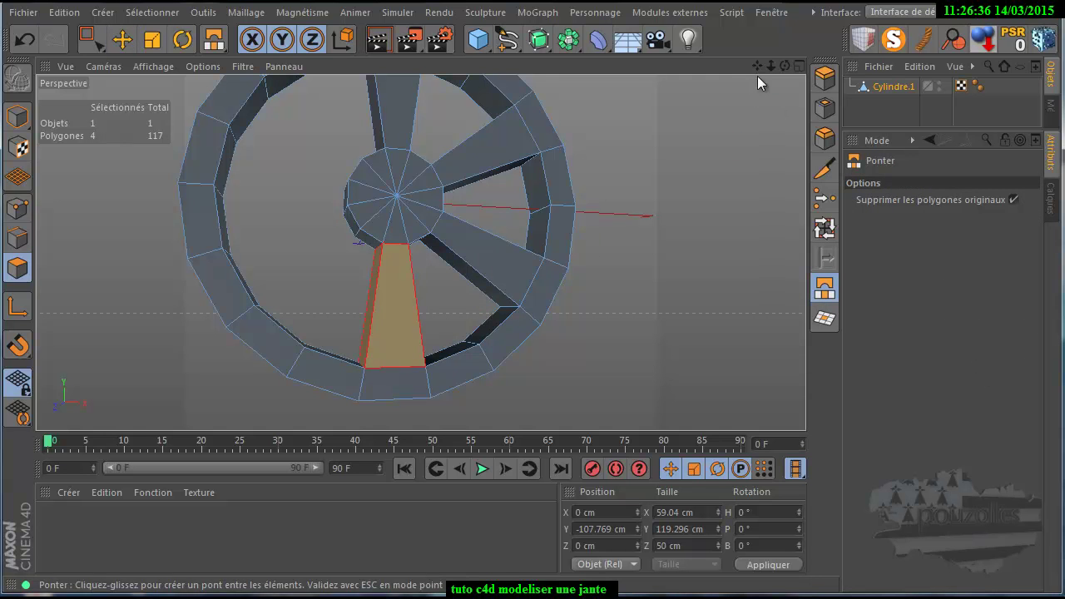
pyautogui.moveTo(757, 65)
pyautogui.mouseDown()
pyautogui.moveTo(533, 382)
pyautogui.moveTo(362, 125)
pyautogui.mouseUp()
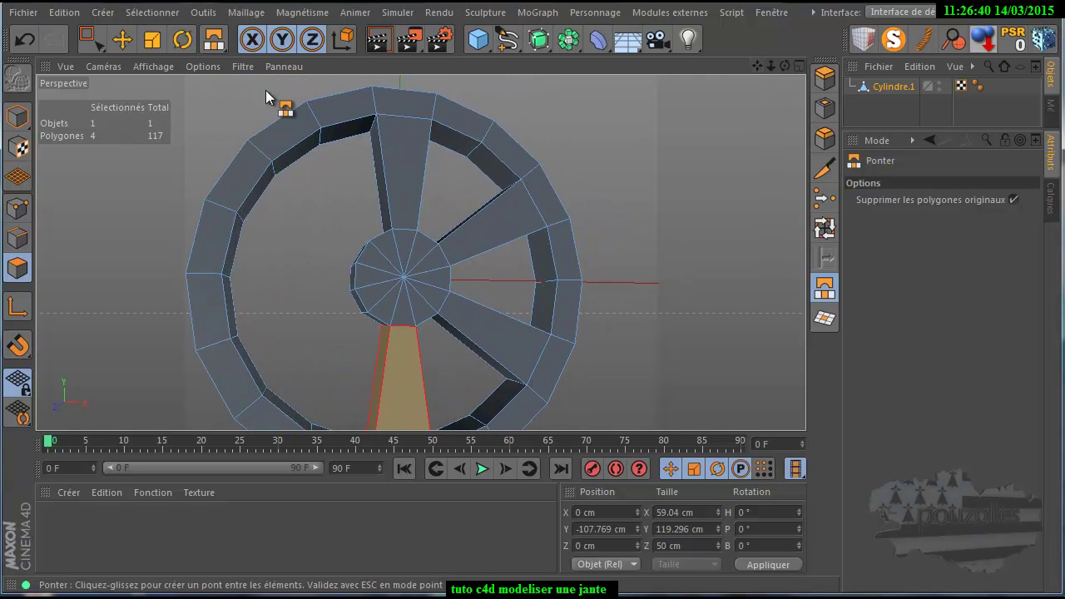
# Bridge the hub's lower-left polygon to the left inner rim polygon
pyautogui.click(125, 41)
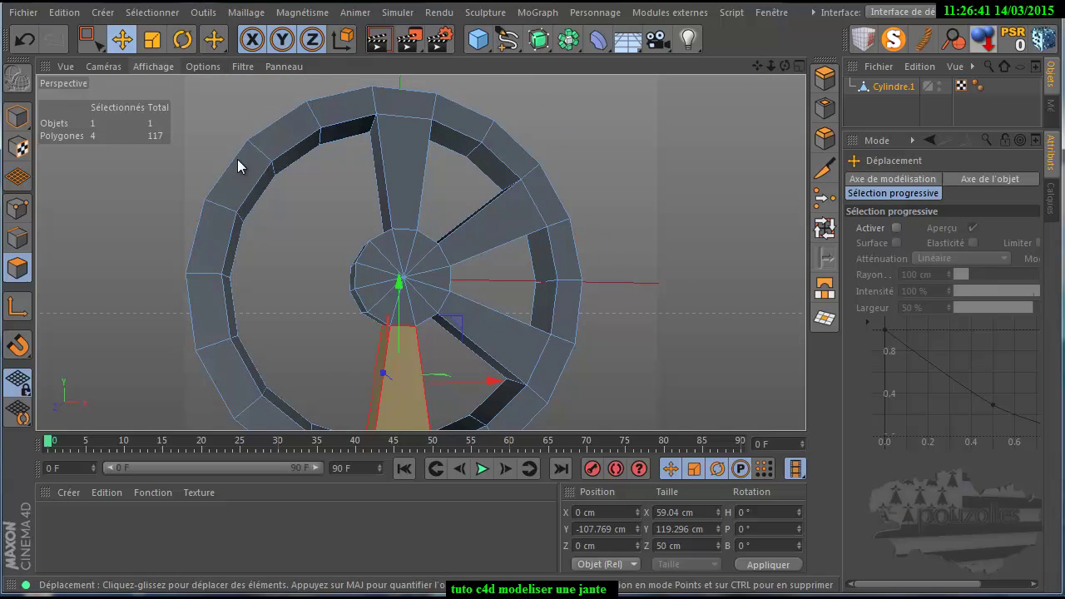
pyautogui.click(357, 304)
pyautogui.keyDown('shift'); pyautogui.click(248, 365); pyautogui.keyUp('shift')
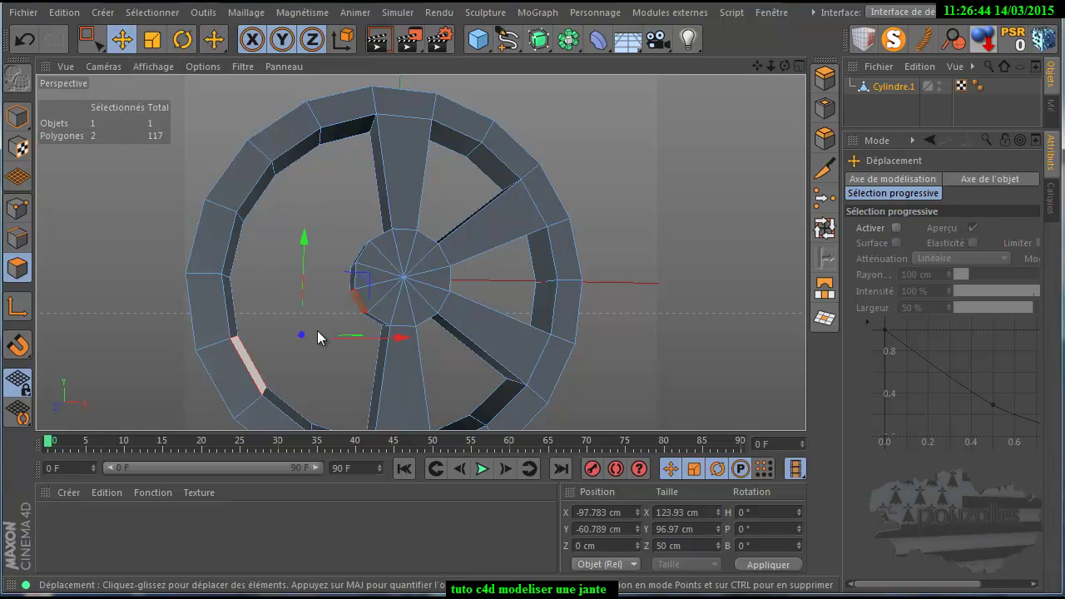
pyautogui.click(825, 287)
pyautogui.moveTo(358, 297); pyautogui.dragTo(239, 341)
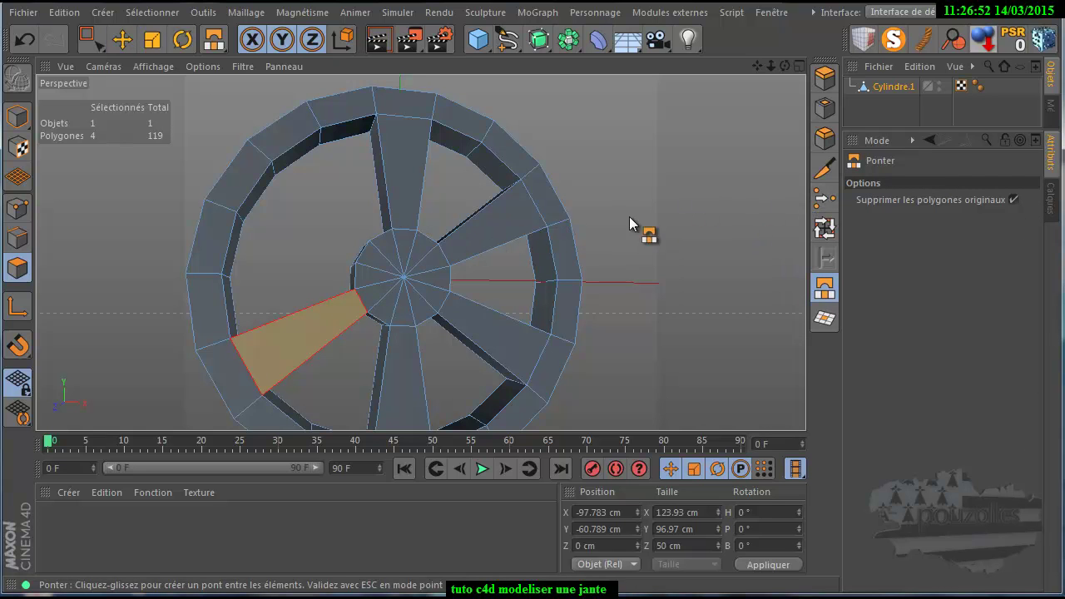
# Select an upper-left rim polygon together with the hub polygon facing it
pyautogui.click(122, 39)
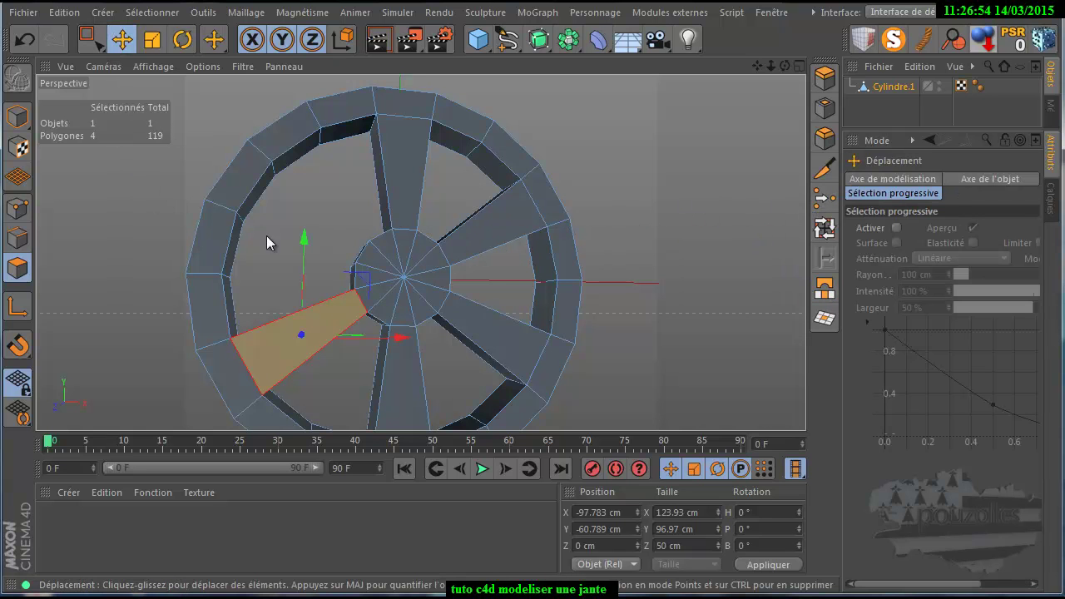
pyautogui.click(248, 197)
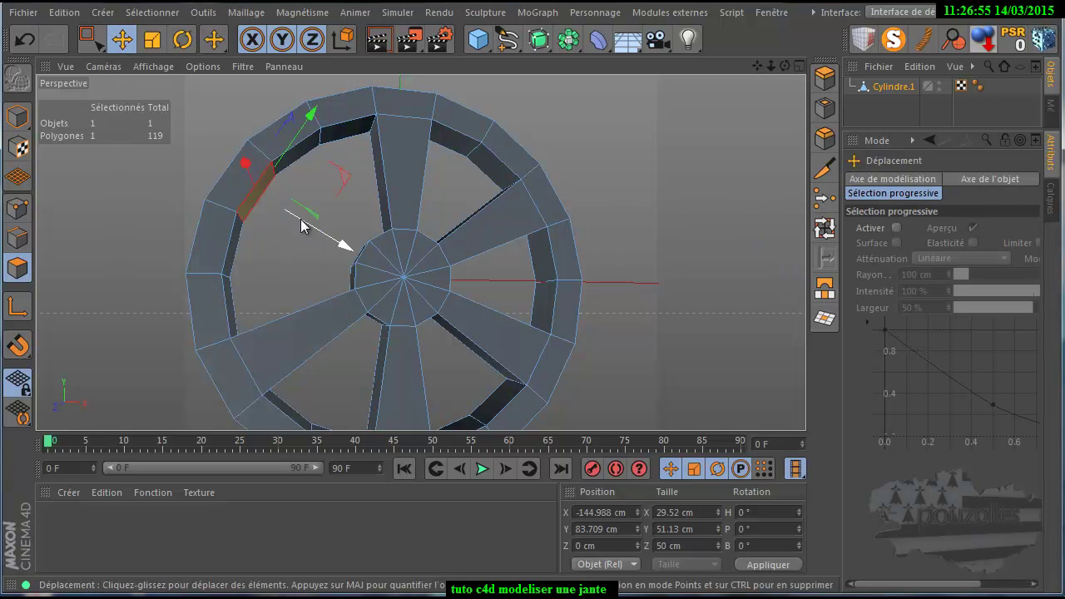
pyautogui.keyDown('shift'); pyautogui.click(365, 260); pyautogui.keyUp('shift')
pyautogui.moveTo(785, 64); pyautogui.dragTo(552, 390)
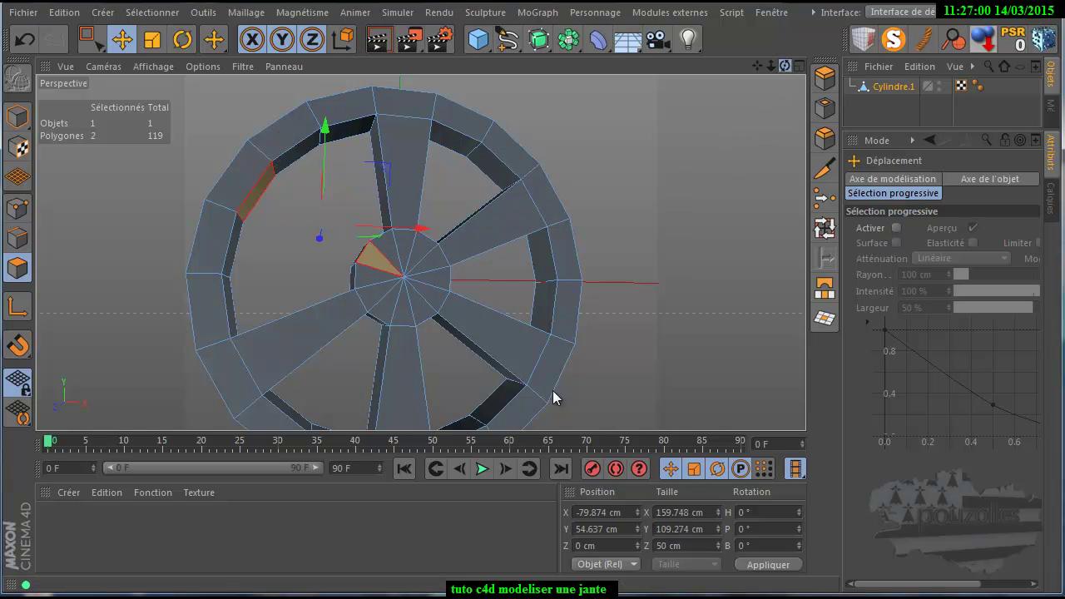
pyautogui.keyDown('ctrl'); pyautogui.click(371, 258); pyautogui.keyUp('ctrl')
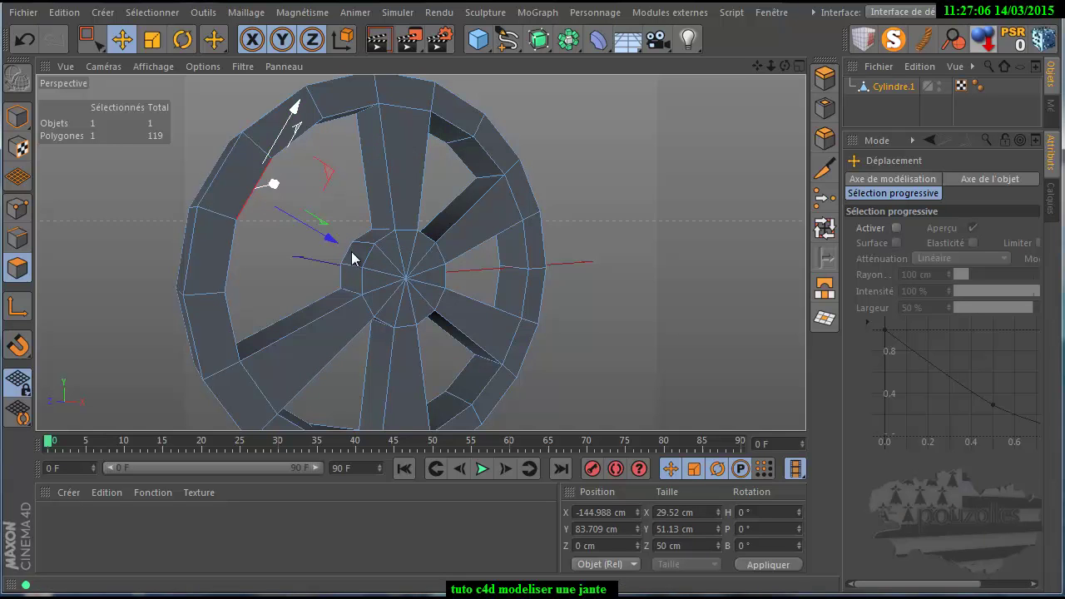
pyautogui.keyDown('shift'); pyautogui.click(360, 258); pyautogui.keyUp('shift')
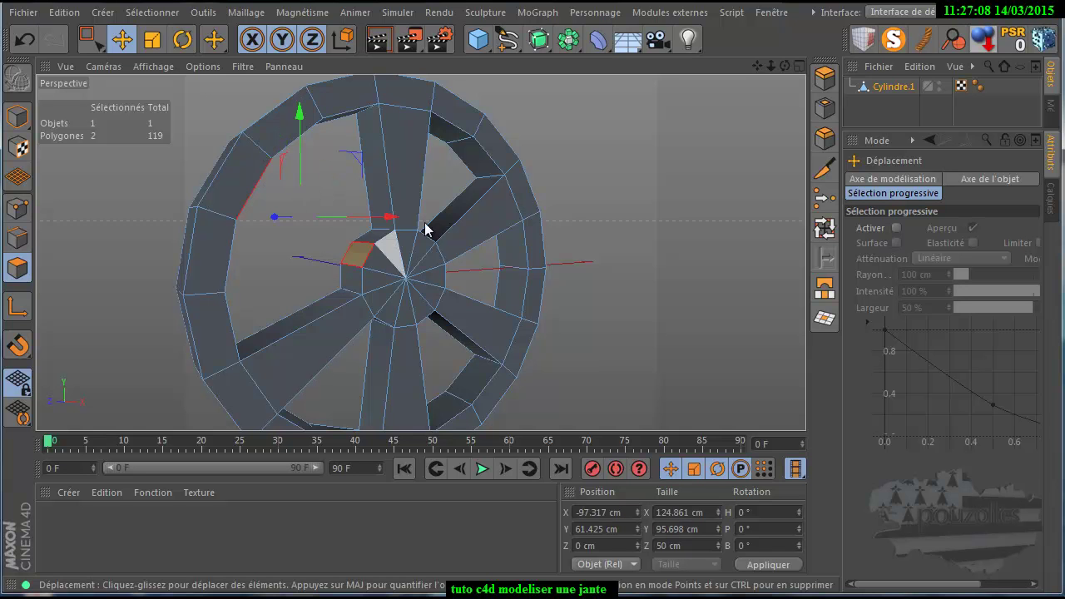
pyautogui.keyDown('alt'); pyautogui.moveTo(530, 381); pyautogui.dragTo(531, 381); pyautogui.keyUp('alt')
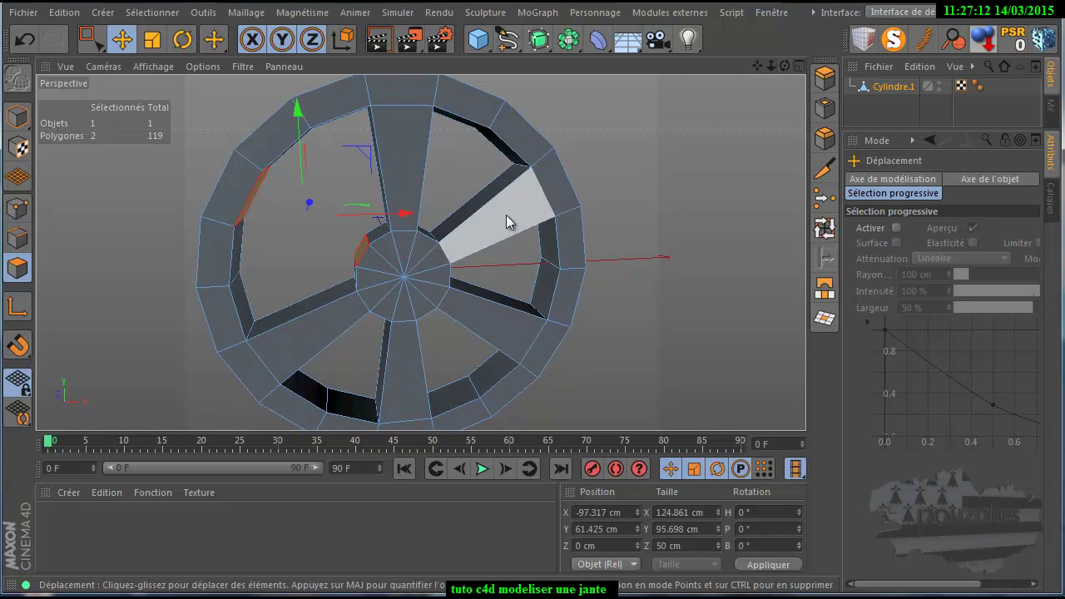
pyautogui.scroll(2, 506, 216)
# Bridge the upper-left rim face to the hub, bringing the wheel to 121 polygons
pyautogui.click(825, 288)
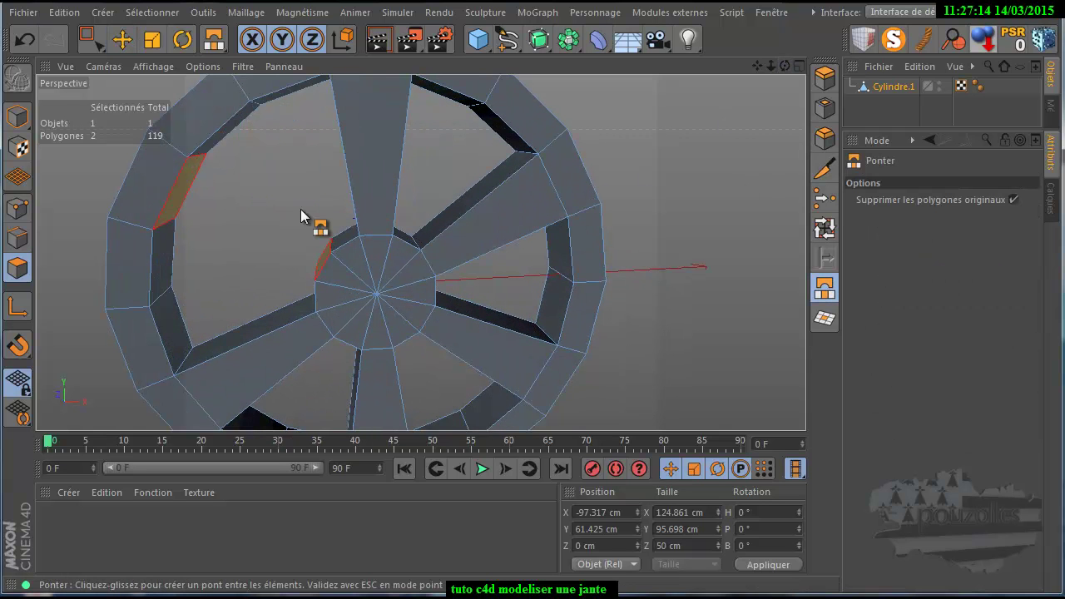
pyautogui.moveTo(335, 255); pyautogui.dragTo(337, 262)
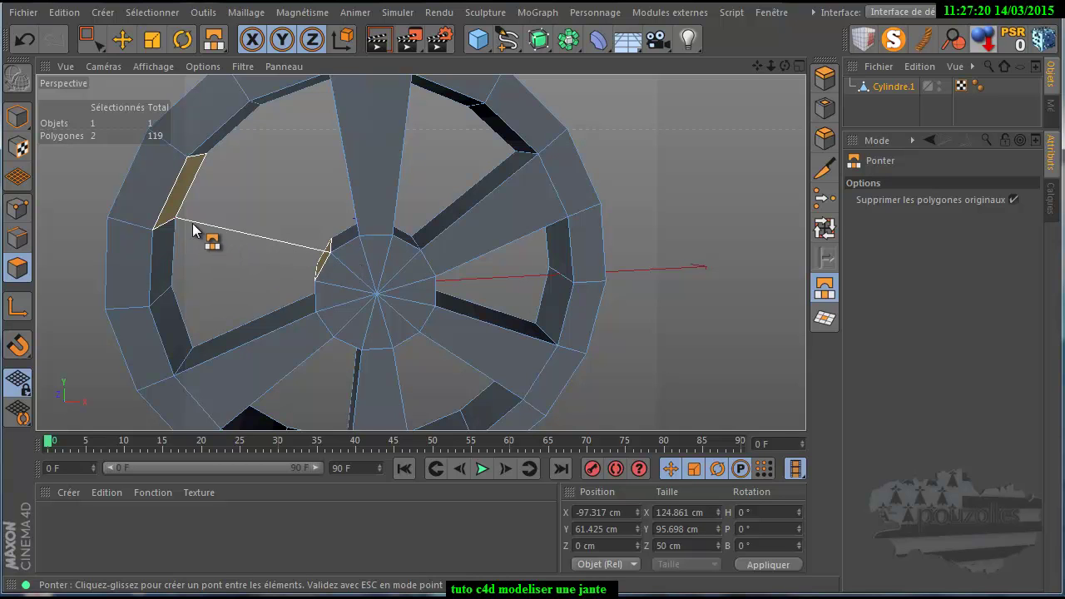
pyautogui.moveTo(183, 223); pyautogui.dragTo(187, 164)
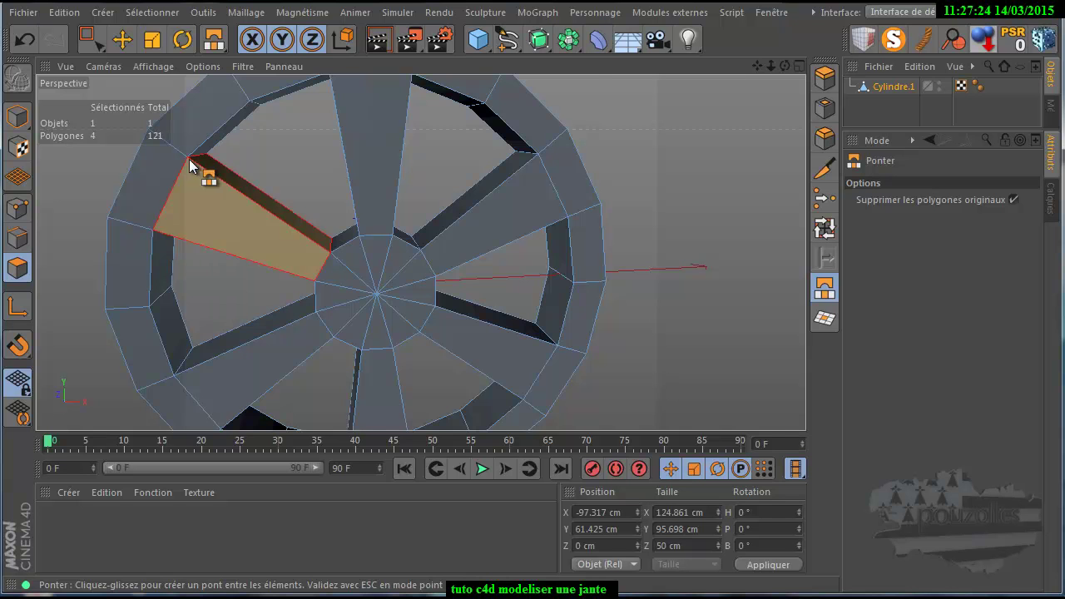
pyautogui.scroll(-3, 203, 169)
pyautogui.scroll(-1, 297, 239)
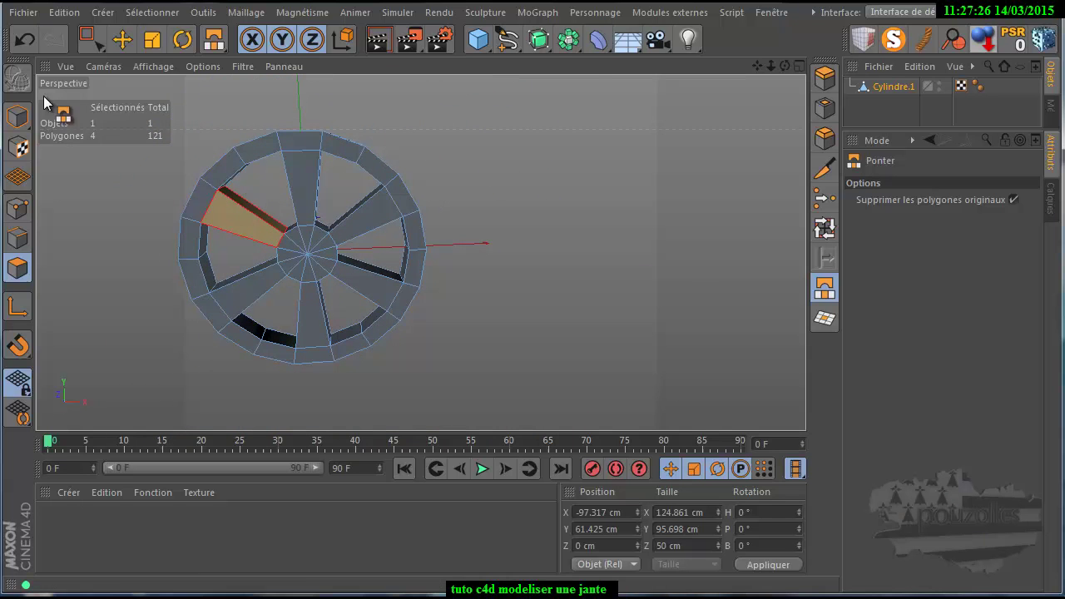
# Put Cylindre.1 under a Subdivision Surface, switch the smoothing off, and return to Points mode
pyautogui.click(17, 118)
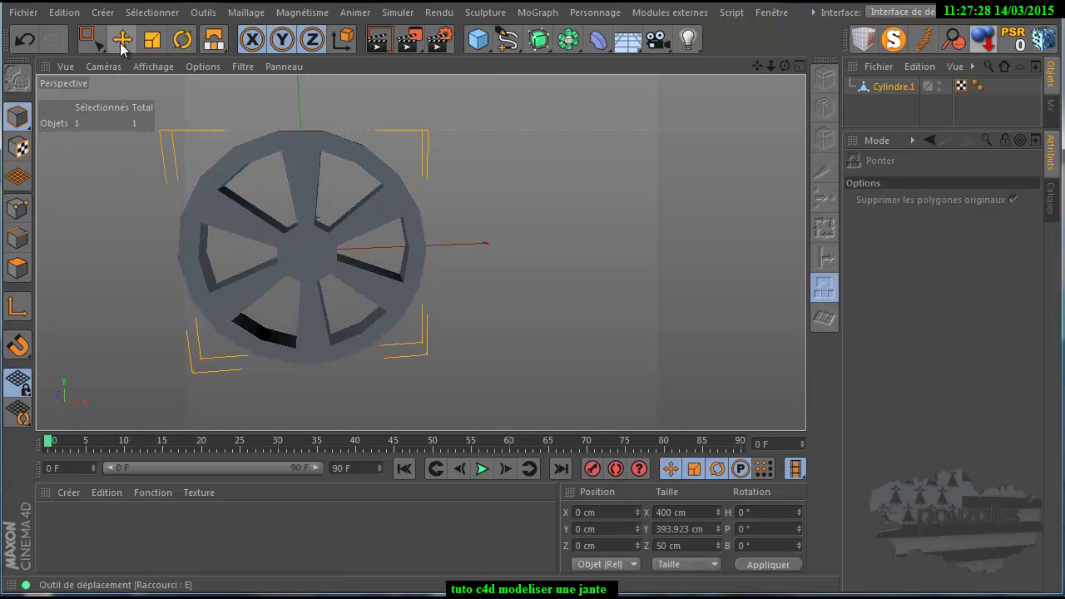
pyautogui.click(121, 40)
pyautogui.moveTo(283, 277)
pyautogui.keyDown('alt'); pyautogui.mouseDown()
pyautogui.moveTo(225, 191)
pyautogui.moveTo(490, 214)
pyautogui.mouseUp(); pyautogui.keyUp('alt')
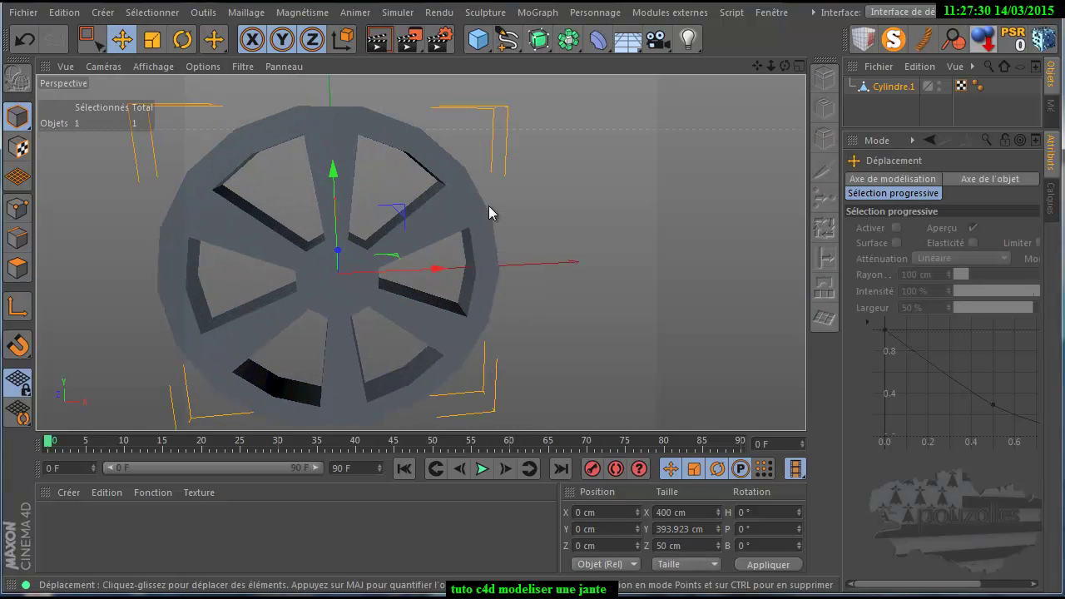
pyautogui.moveTo(530, 388)
pyautogui.keyDown('alt'); pyautogui.mouseDown()
pyautogui.moveTo(520, 373)
pyautogui.moveTo(533, 387)
pyautogui.moveTo(556, 375)
pyautogui.moveTo(539, 385)
pyautogui.moveTo(533, 418)
pyautogui.moveTo(532, 385)
pyautogui.moveTo(549, 386)
pyautogui.moveTo(532, 397)
pyautogui.moveTo(540, 385)
pyautogui.moveTo(527, 385)
pyautogui.moveTo(547, 381)
pyautogui.moveTo(539, 368)
pyautogui.moveTo(527, 389)
pyautogui.moveTo(530, 381)
pyautogui.mouseUp(); pyautogui.keyUp('alt')
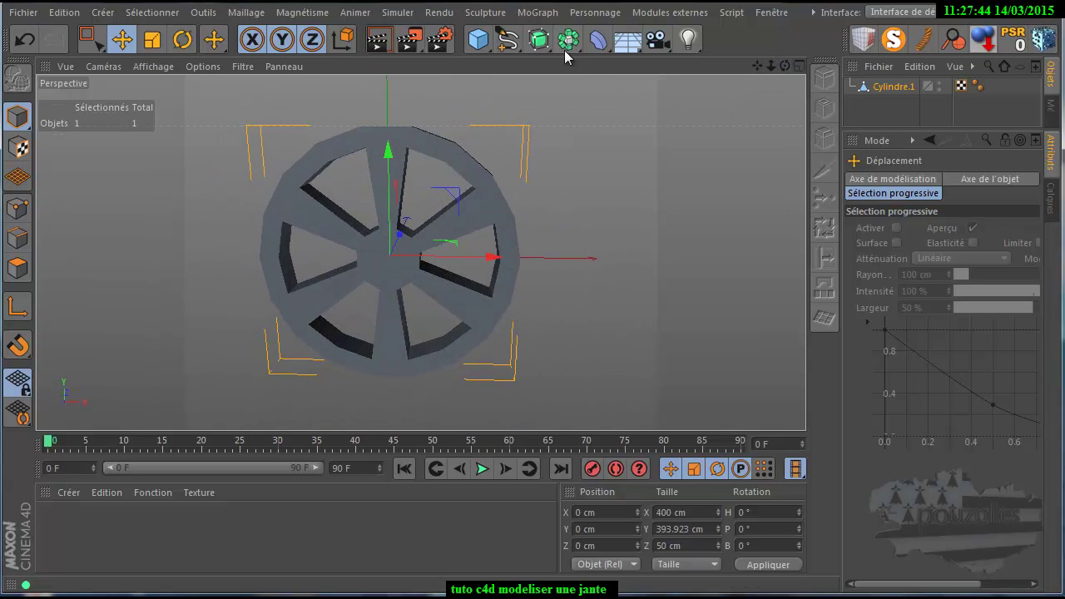
pyautogui.click(539, 39)
pyautogui.moveTo(907, 108); pyautogui.dragTo(906, 88)
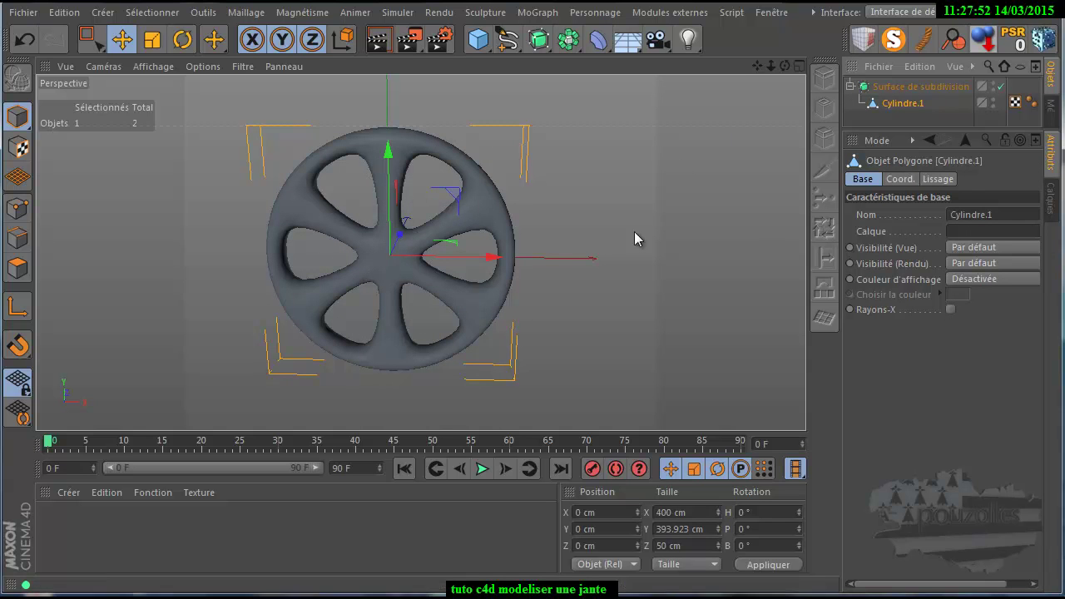
pyautogui.click(1001, 87)
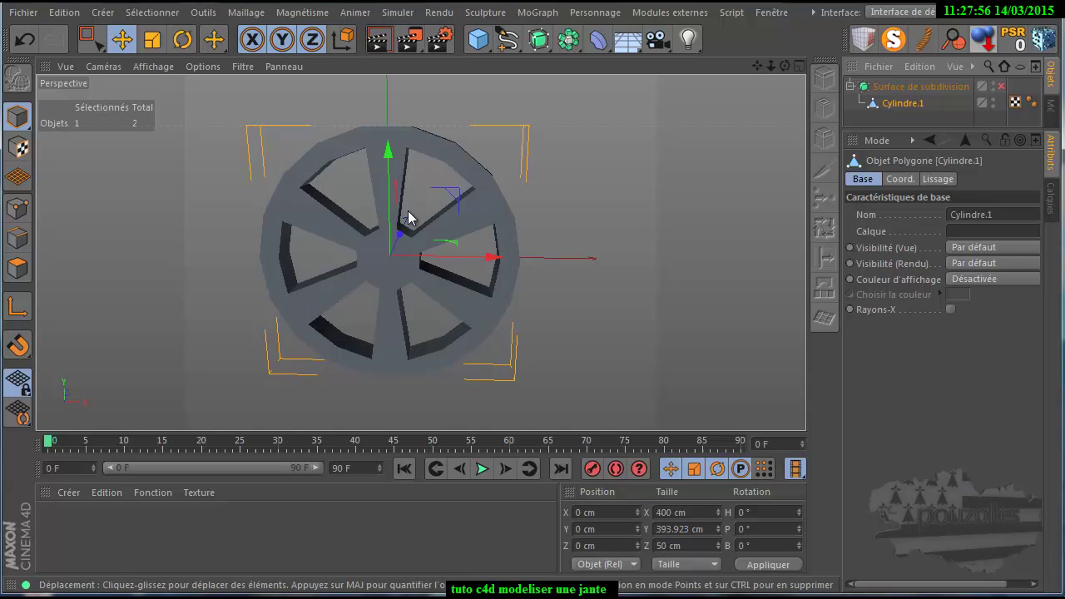
pyautogui.scroll(1, 357, 251)
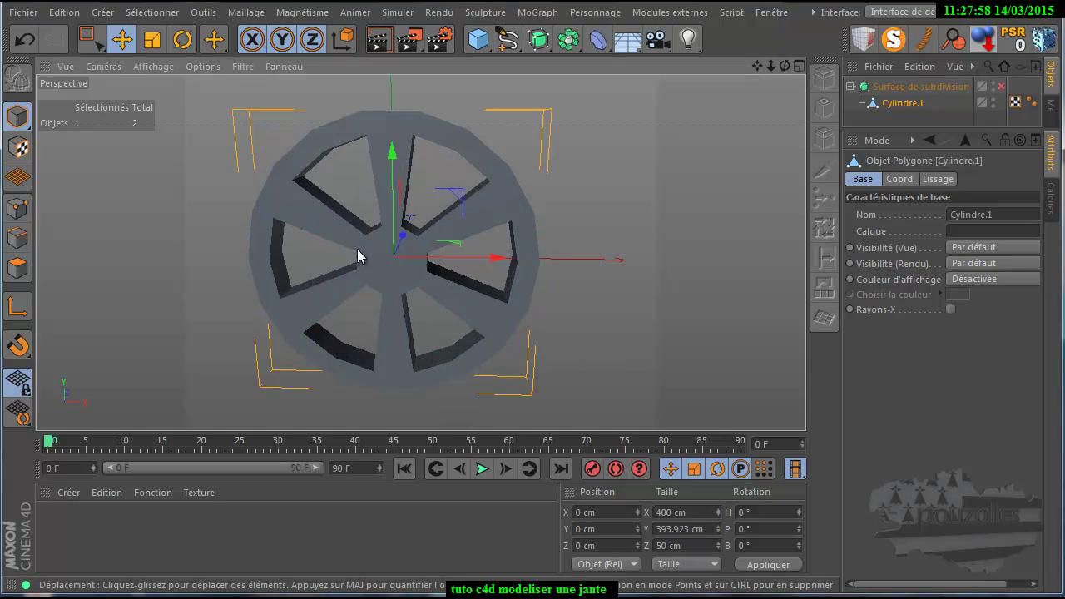
pyautogui.scroll(1, 357, 249)
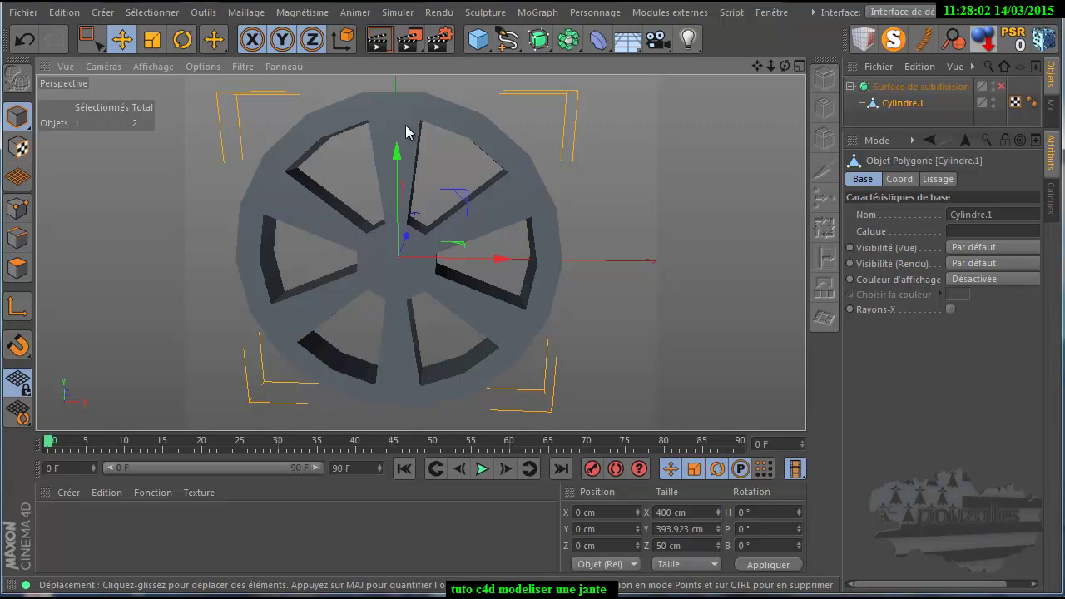
pyautogui.click(18, 208)
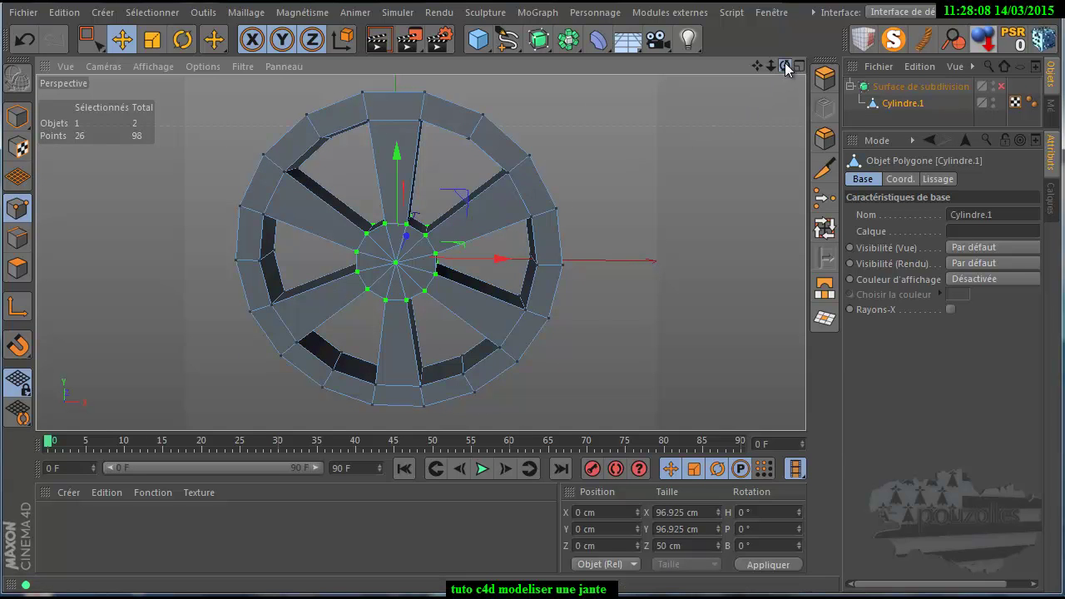
# Scale the selected hub points down to about 20.837 cm deep
pyautogui.moveTo(784, 65); pyautogui.dragTo(532, 382)
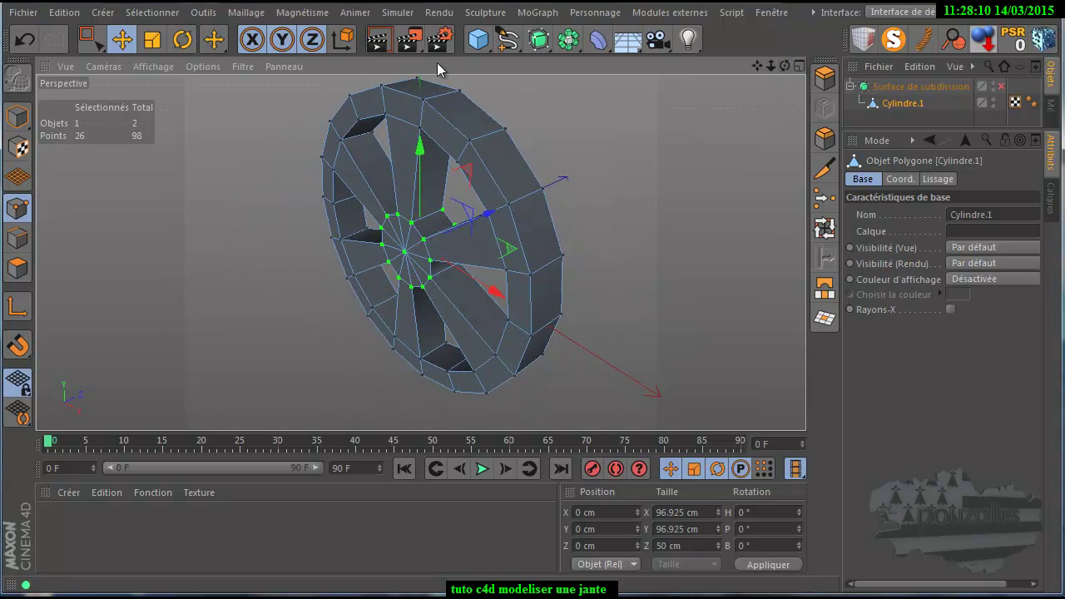
pyautogui.click(152, 41)
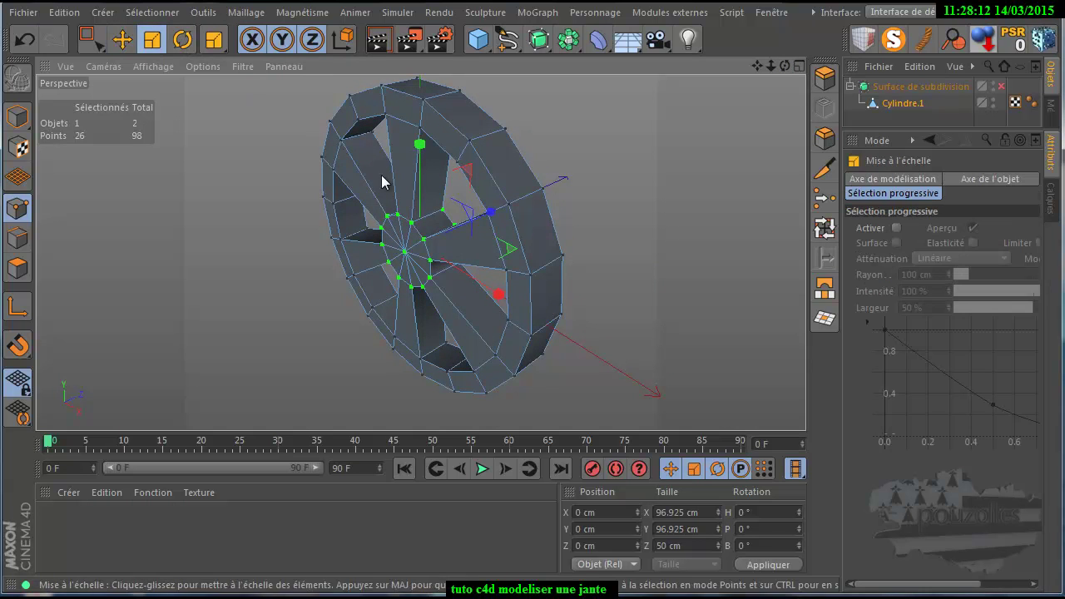
pyautogui.moveTo(494, 218); pyautogui.dragTo(456, 242)
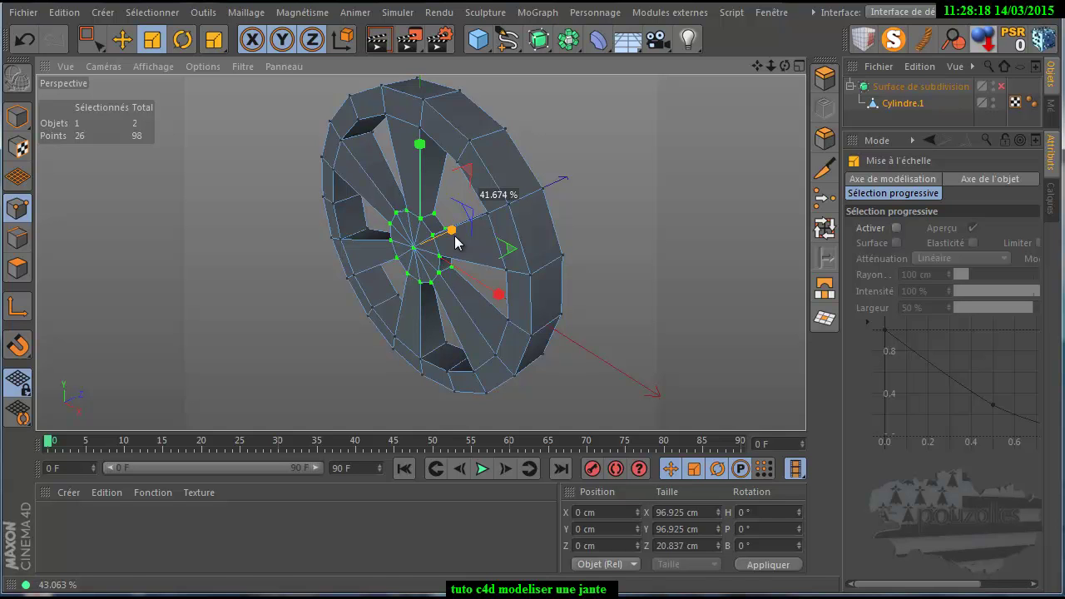
# In the maximised Top view, move the hub points back to Z −14.361 cm
pyautogui.middleClick(302, 272)
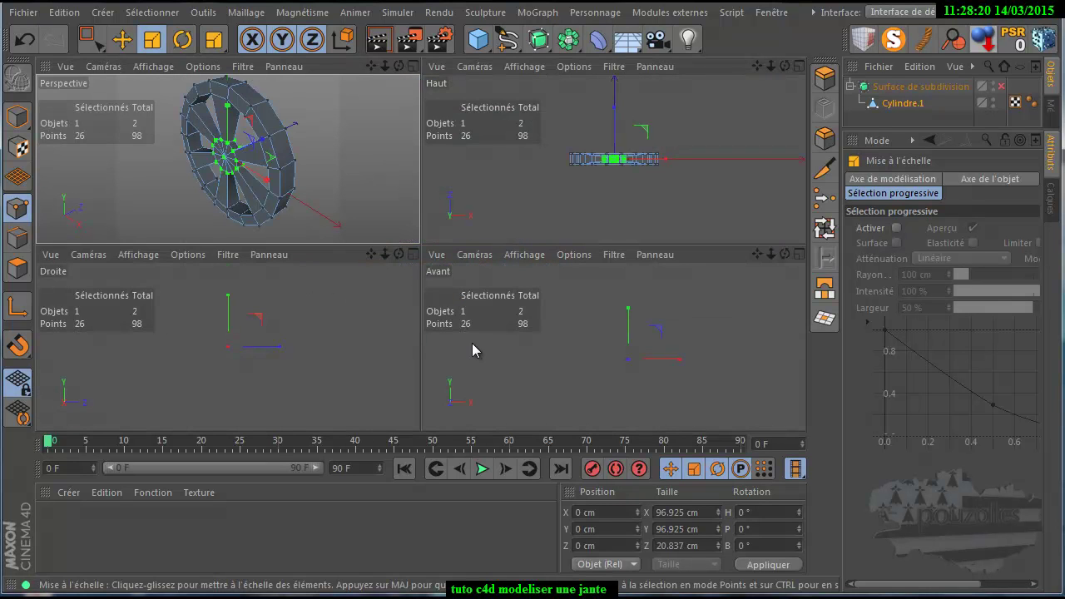
pyautogui.middleClick(583, 208)
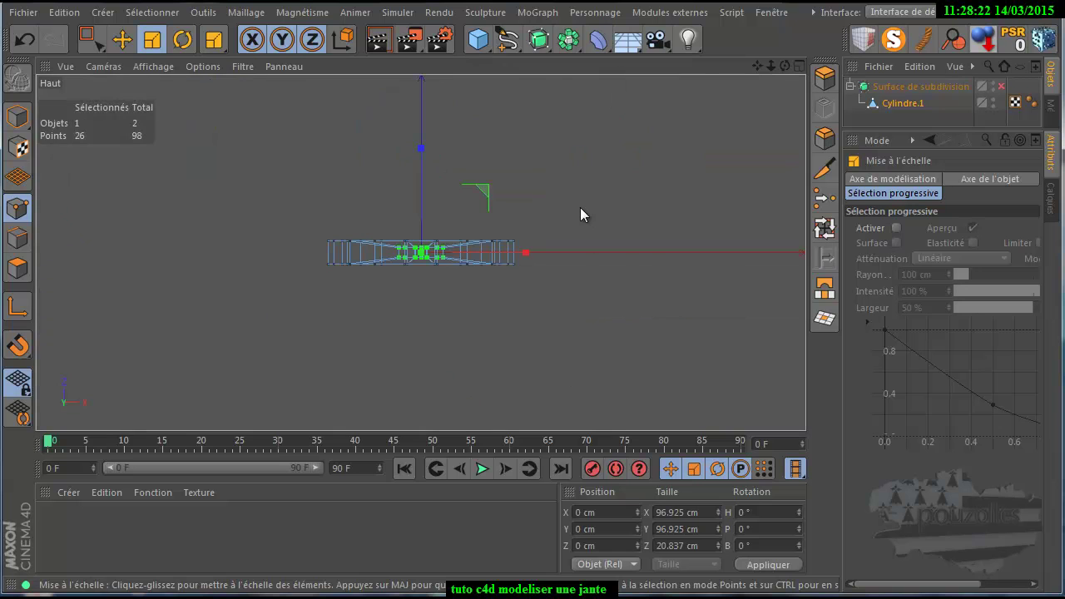
pyautogui.click(122, 39)
pyautogui.scroll(1, 403, 198)
pyautogui.scroll(2, 403, 199)
pyautogui.scroll(2, 407, 217)
pyautogui.moveTo(426, 199); pyautogui.dragTo(429, 202)
pyautogui.scroll(2, 428, 324)
pyautogui.scroll(1, 427, 322)
pyautogui.scroll(2, 426, 321)
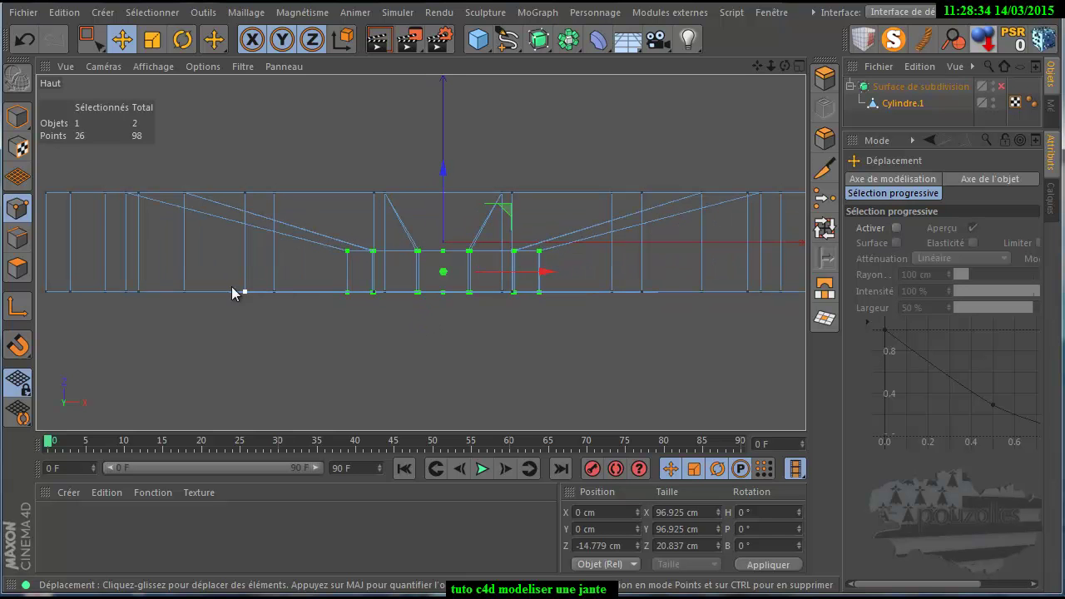
pyautogui.moveTo(442, 165); pyautogui.dragTo(443, 167)
# Return to the maximised Perspective view and orbit to see the wheel side-on
pyautogui.middleClick(281, 173)
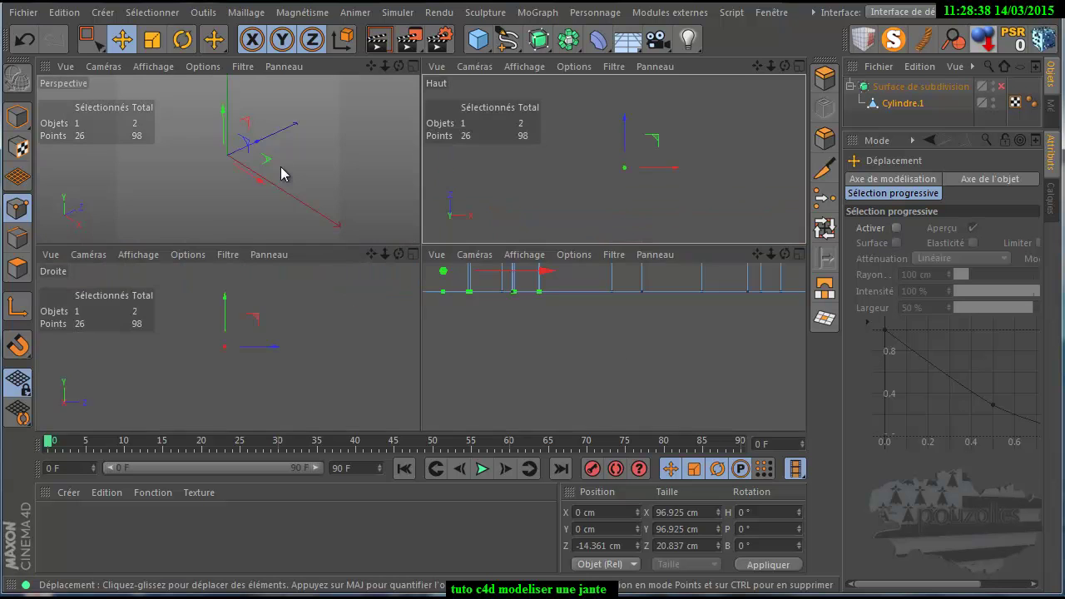
pyautogui.middleClick(303, 164)
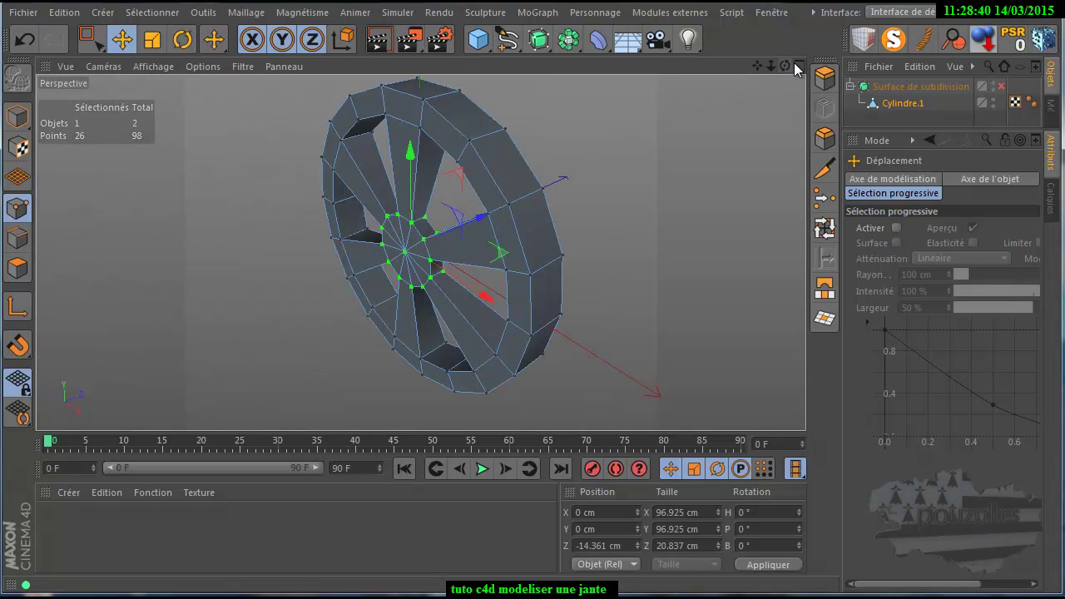
pyautogui.moveTo(532, 384)
pyautogui.keyDown('alt'); pyautogui.mouseDown()
pyautogui.moveTo(521, 377)
pyautogui.moveTo(531, 381)
pyautogui.mouseUp(); pyautogui.keyUp('alt')
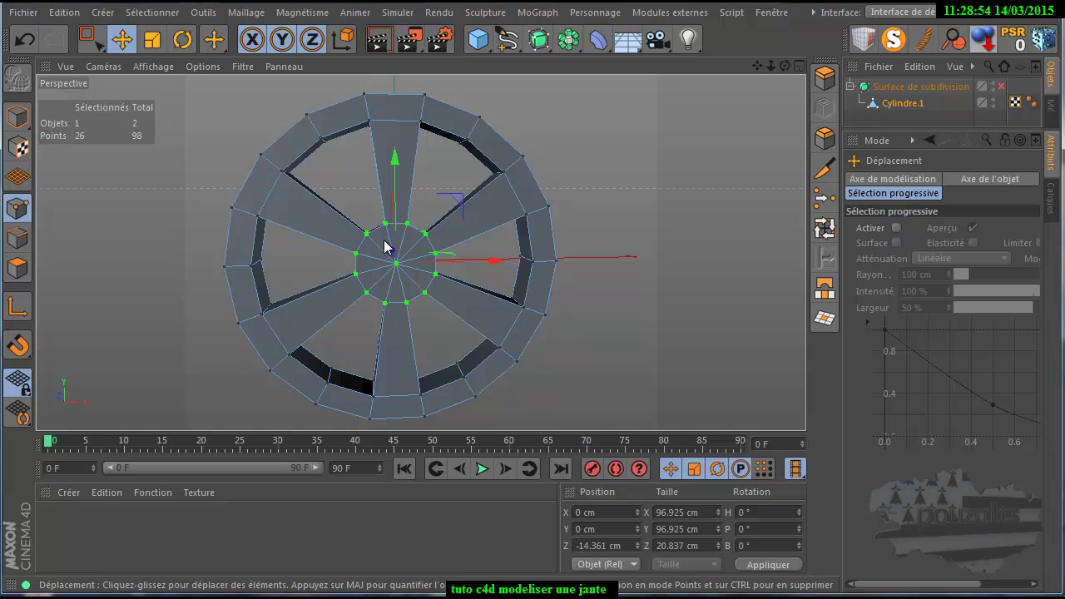
# In the maximised front view, rotate the hub points to angle the spokes
pyautogui.middleClick(432, 223)
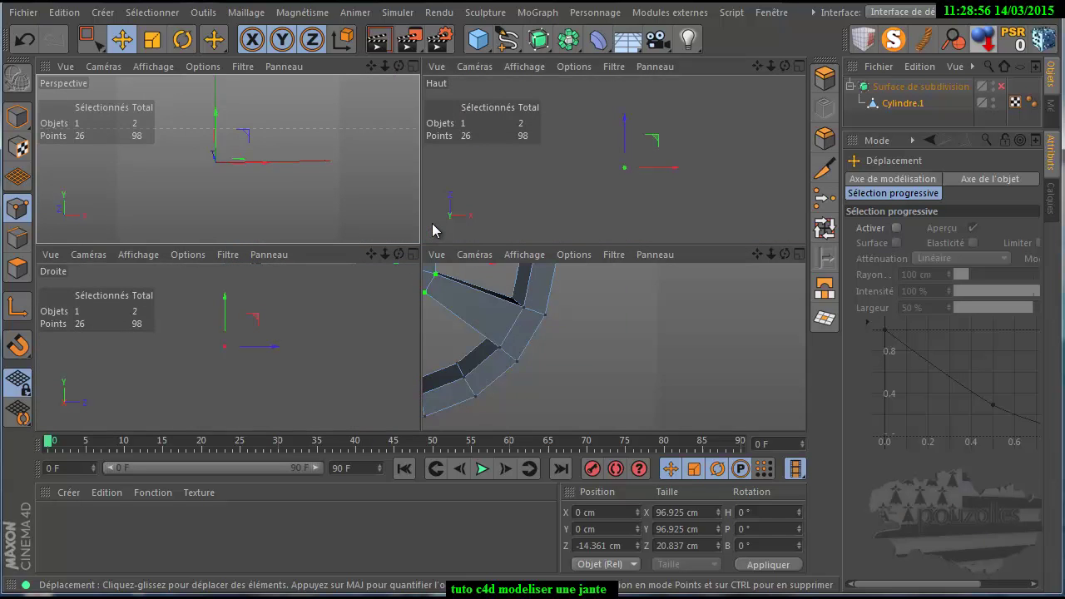
pyautogui.middleClick(559, 346)
pyautogui.scroll(3, 406, 296)
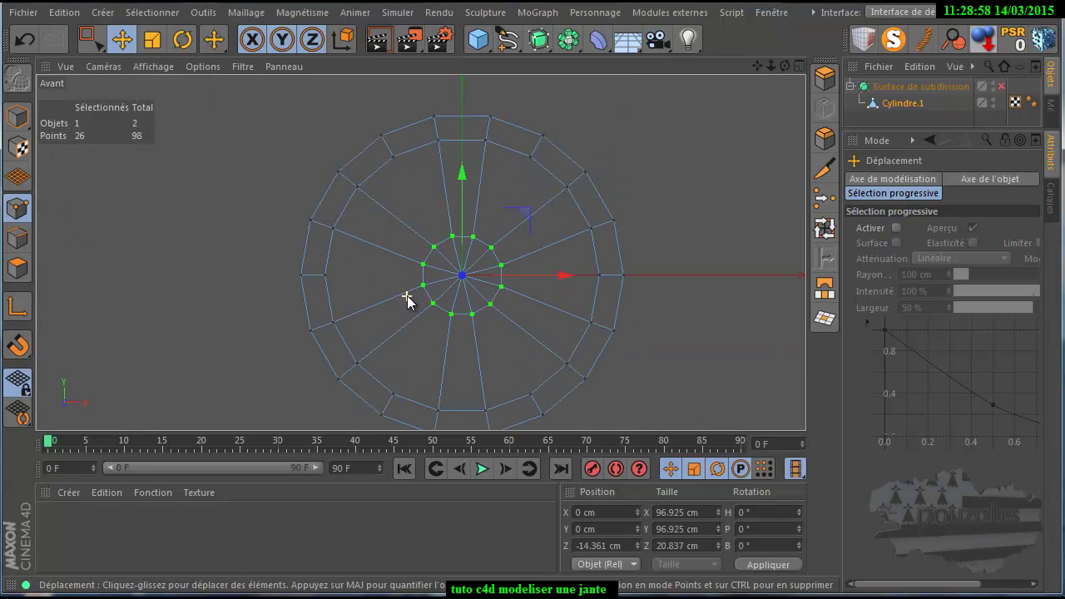
pyautogui.click(182, 40)
pyautogui.moveTo(493, 223); pyautogui.dragTo(508, 263)
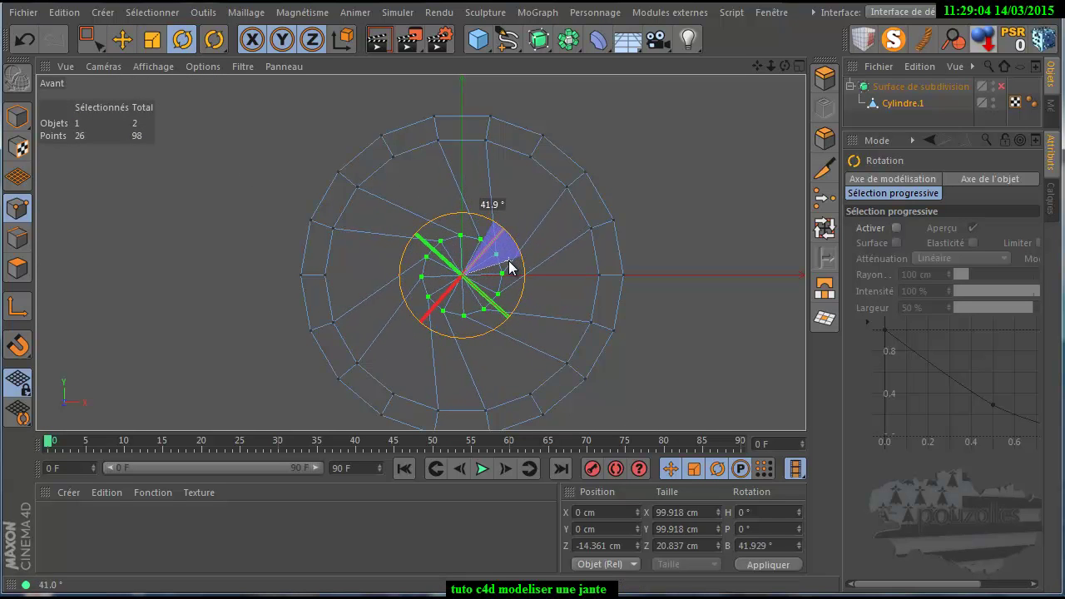
pyautogui.moveTo(507, 263)
pyautogui.mouseDown()
pyautogui.moveTo(458, 225)
pyautogui.moveTo(440, 232)
pyautogui.moveTo(466, 222)
pyautogui.mouseUp()
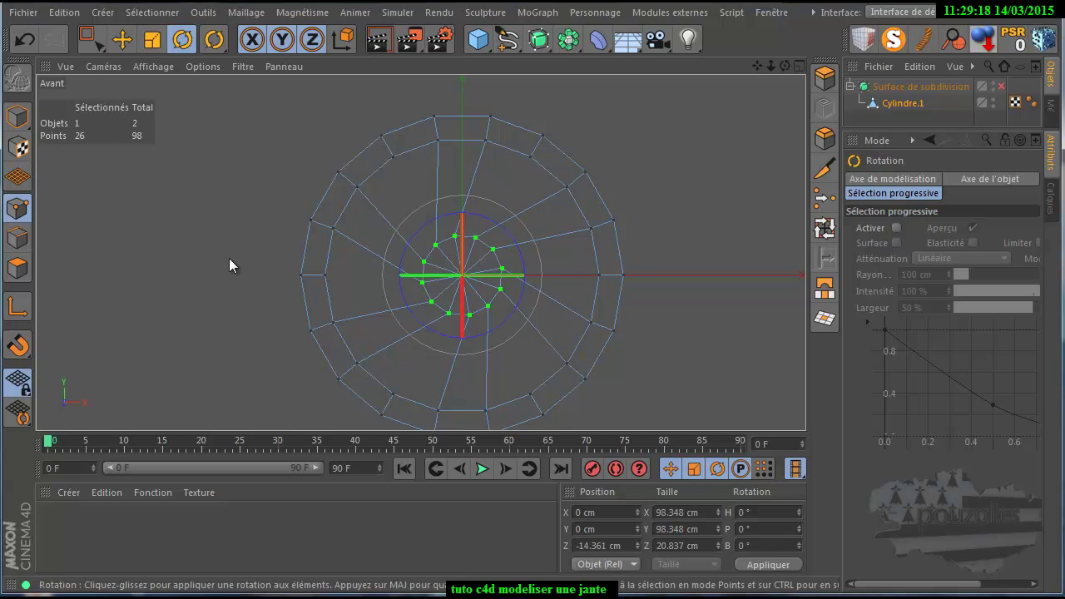
# Return to a single large Perspective view and deselect all points
pyautogui.middleClick(229, 258)
pyautogui.middleClick(297, 216)
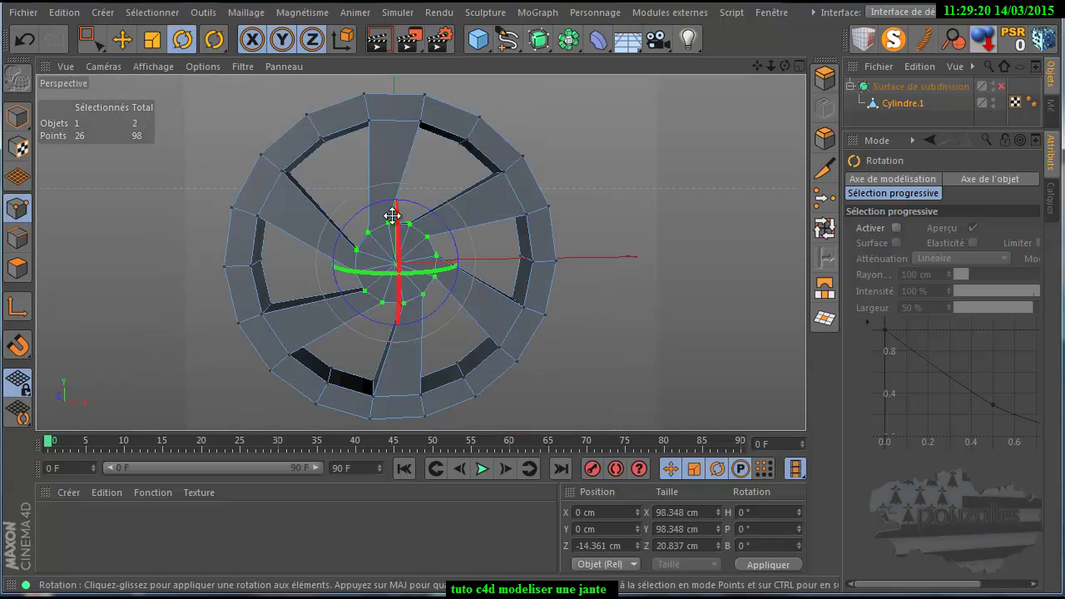
pyautogui.click(608, 147)
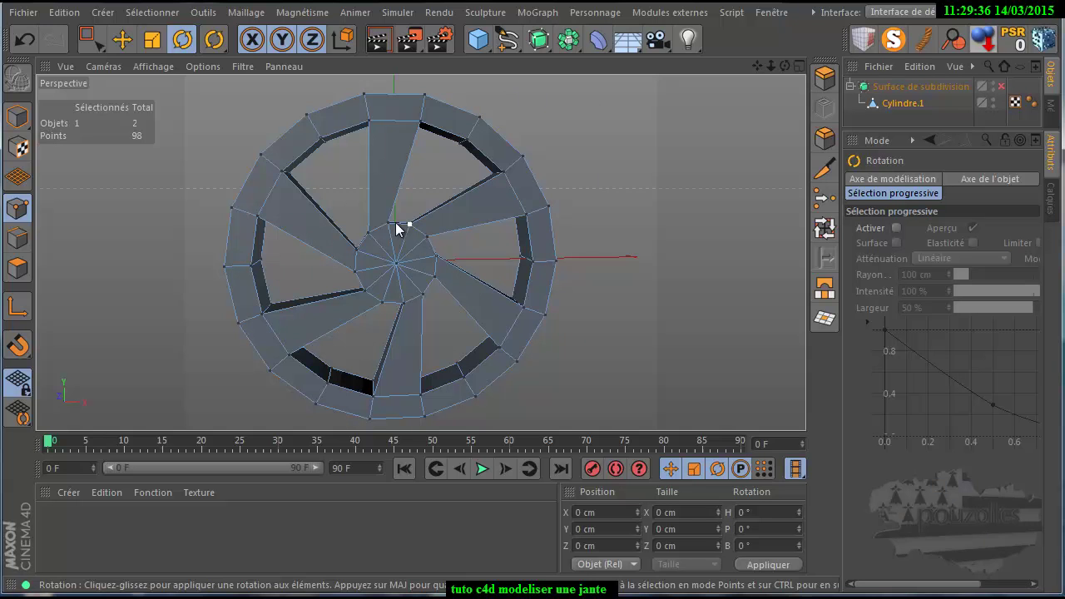
# Preview the wheel with subdivision on and a render, switch it off, then box-select the 26 hub points
pyautogui.click(1000, 85)
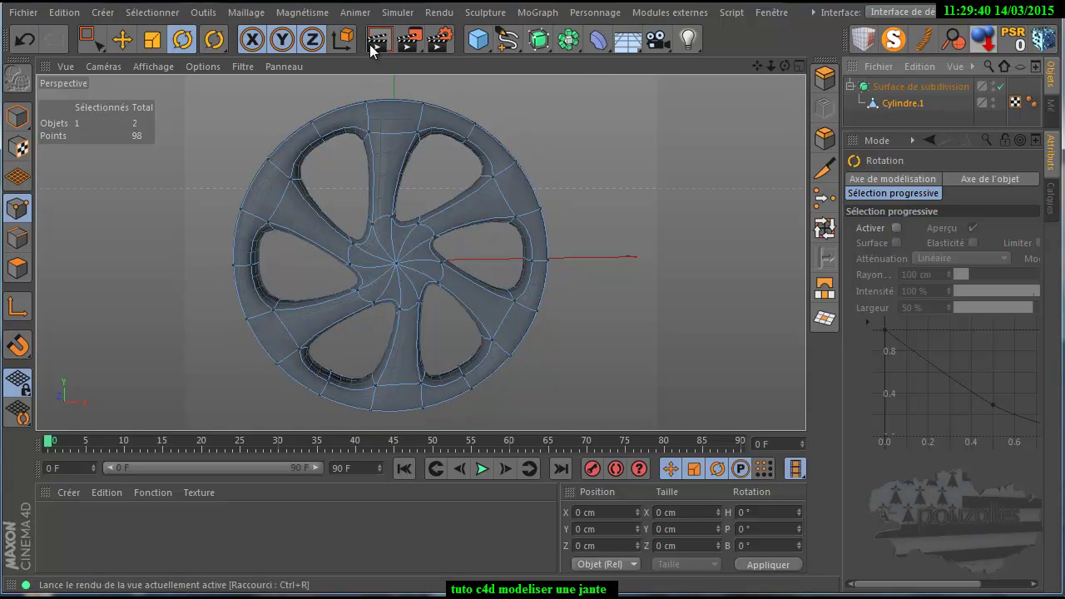
pyautogui.click(379, 39)
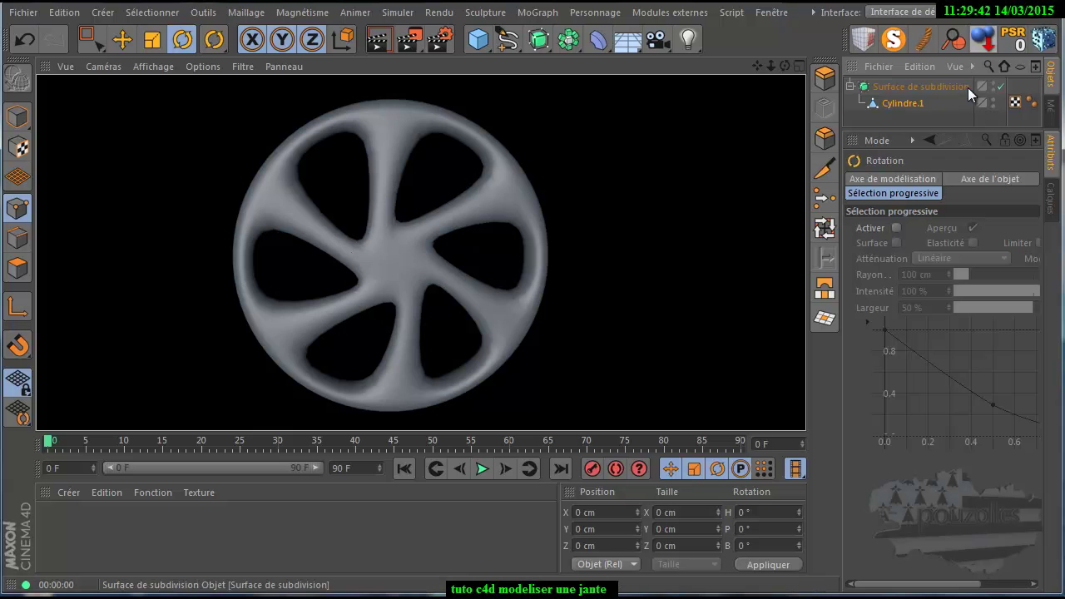
pyautogui.click(1001, 86)
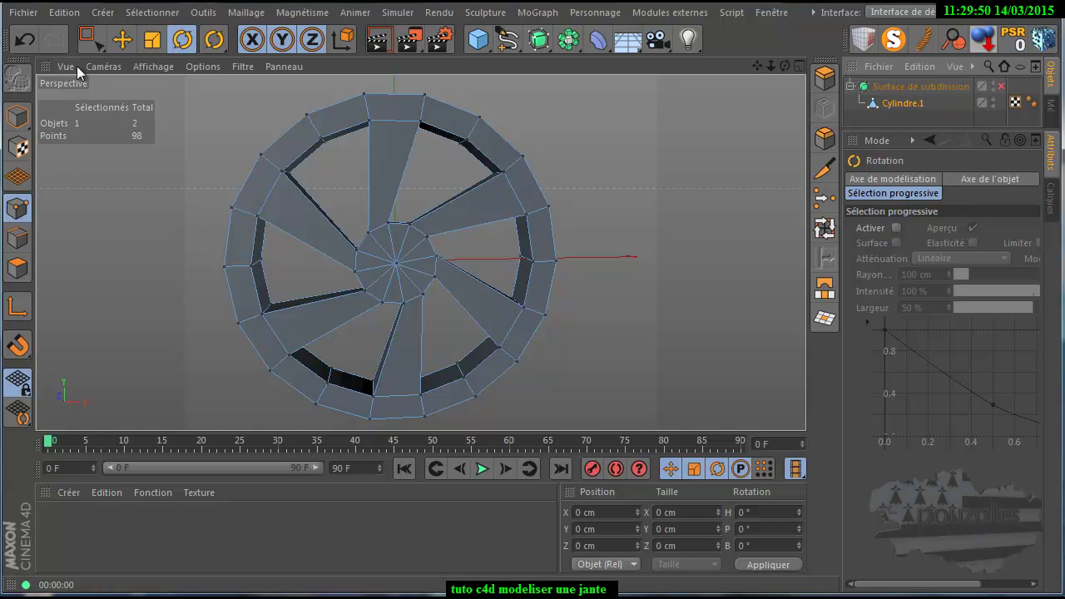
pyautogui.click(86, 39)
pyautogui.moveTo(460, 190)
pyautogui.mouseDown()
pyautogui.moveTo(428, 291)
pyautogui.moveTo(331, 347)
pyautogui.mouseUp()
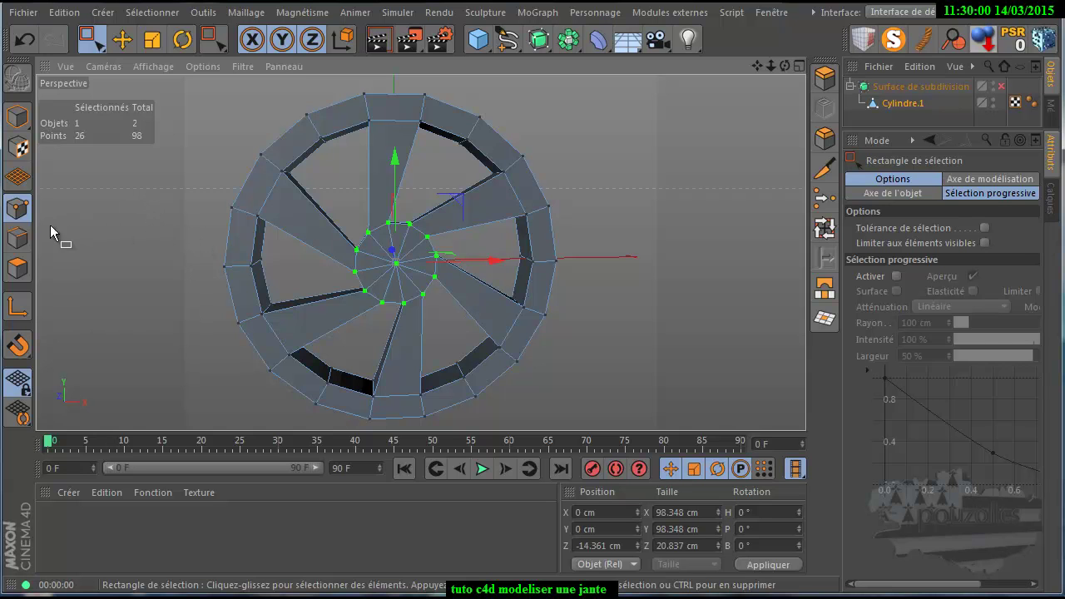
# Pick the Knife in Edge mode and enable snapping to vertices, edges and midpoints
pyautogui.click(17, 238)
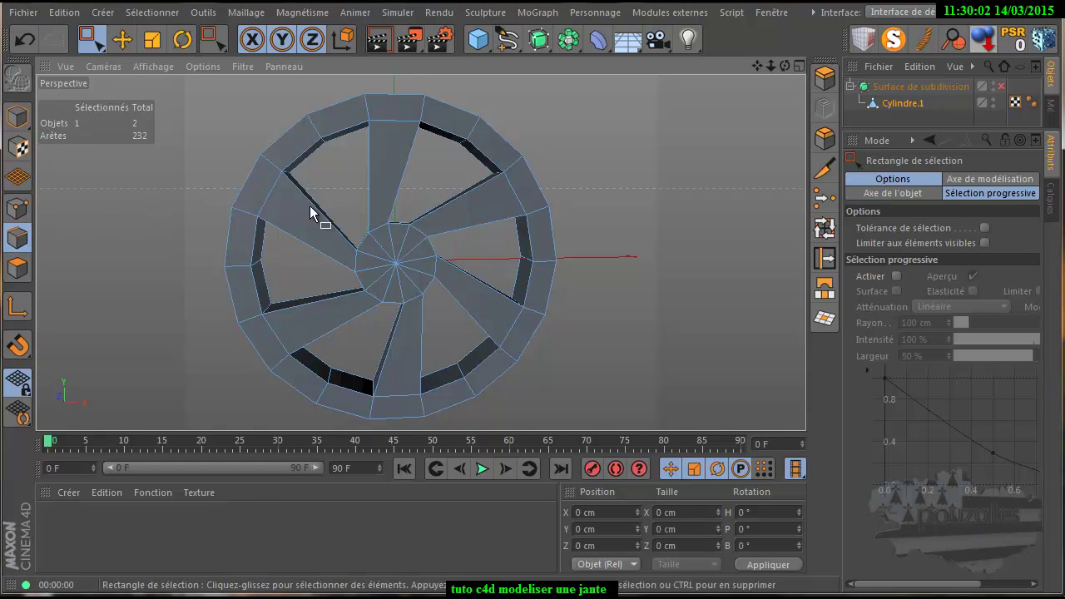
pyautogui.click(824, 171)
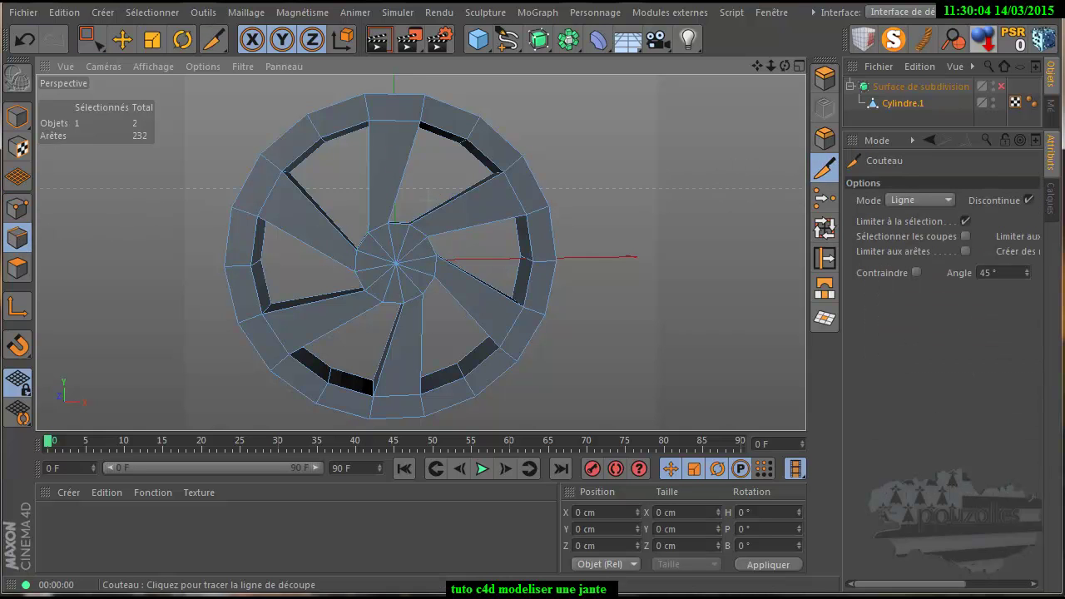
pyautogui.click(26, 342)
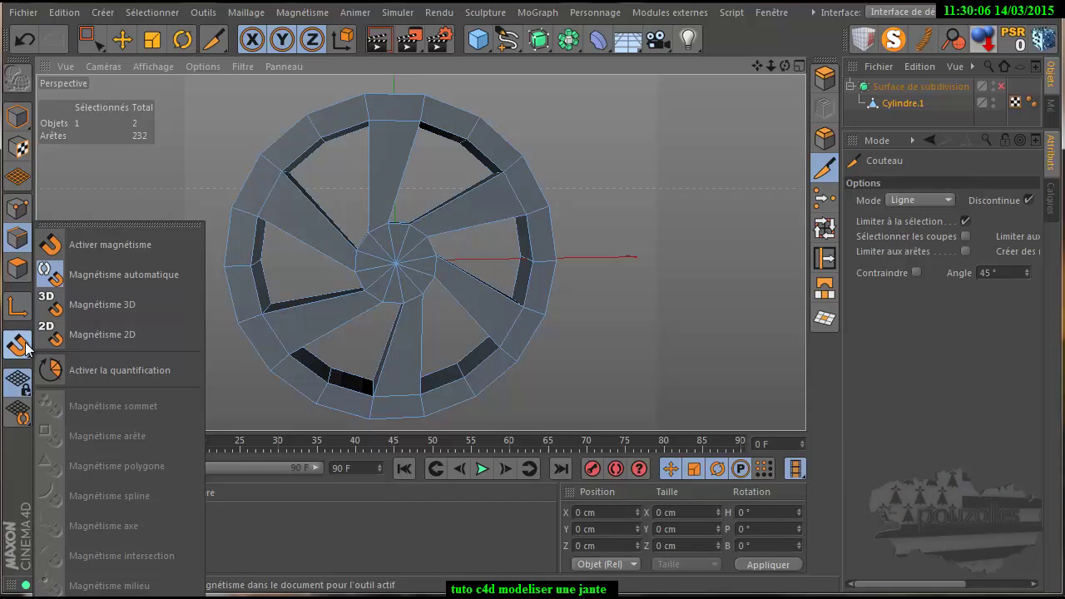
pyautogui.click(124, 225)
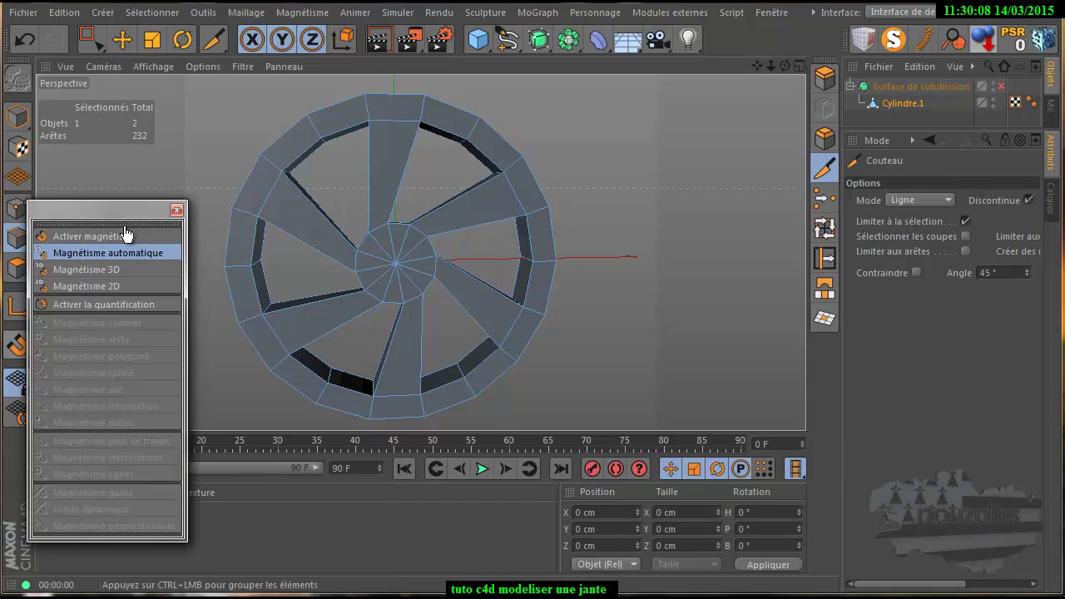
pyautogui.moveTo(135, 208); pyautogui.dragTo(162, 116)
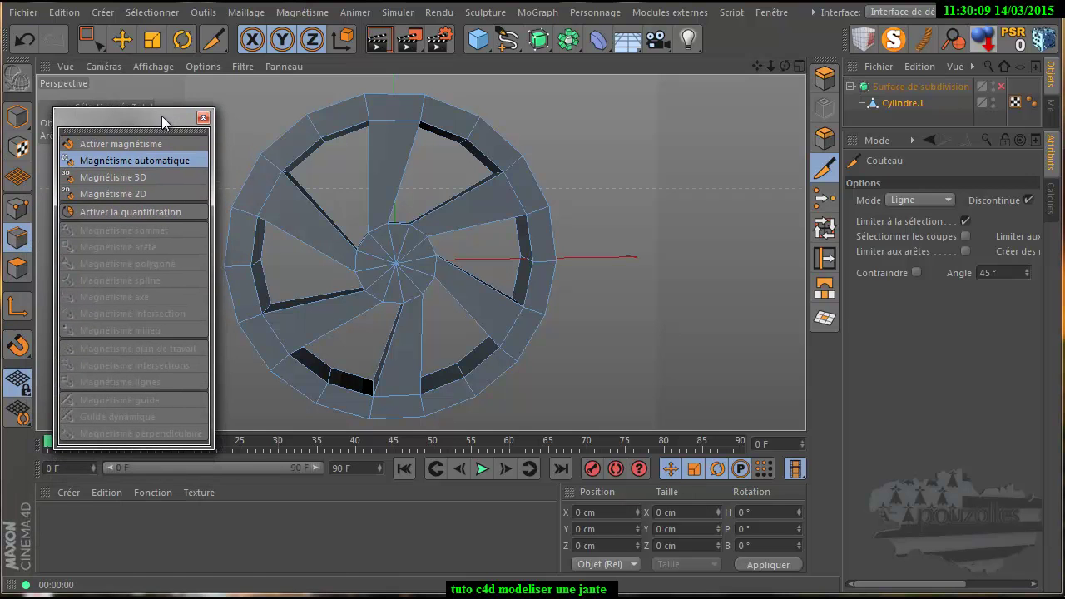
pyautogui.click(133, 147)
pyautogui.click(133, 147)
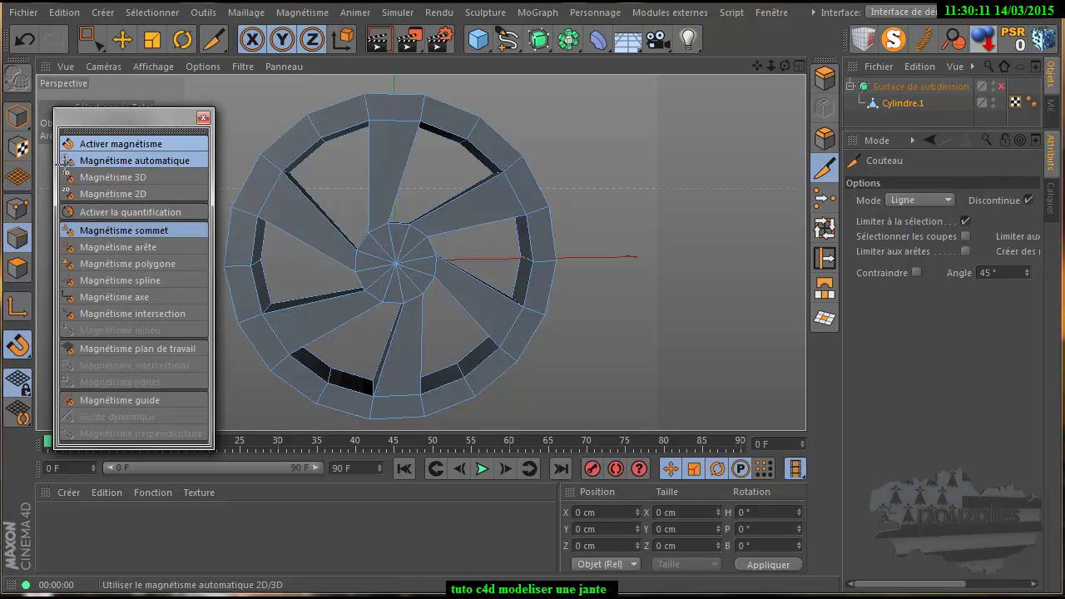
pyautogui.click(123, 248)
pyautogui.click(117, 333)
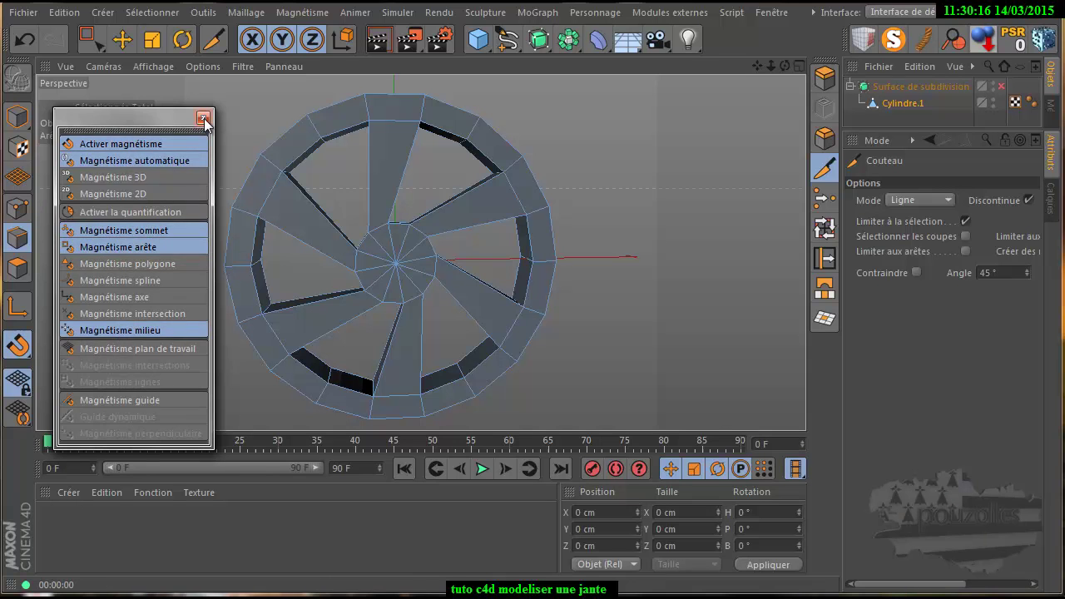
pyautogui.click(203, 117)
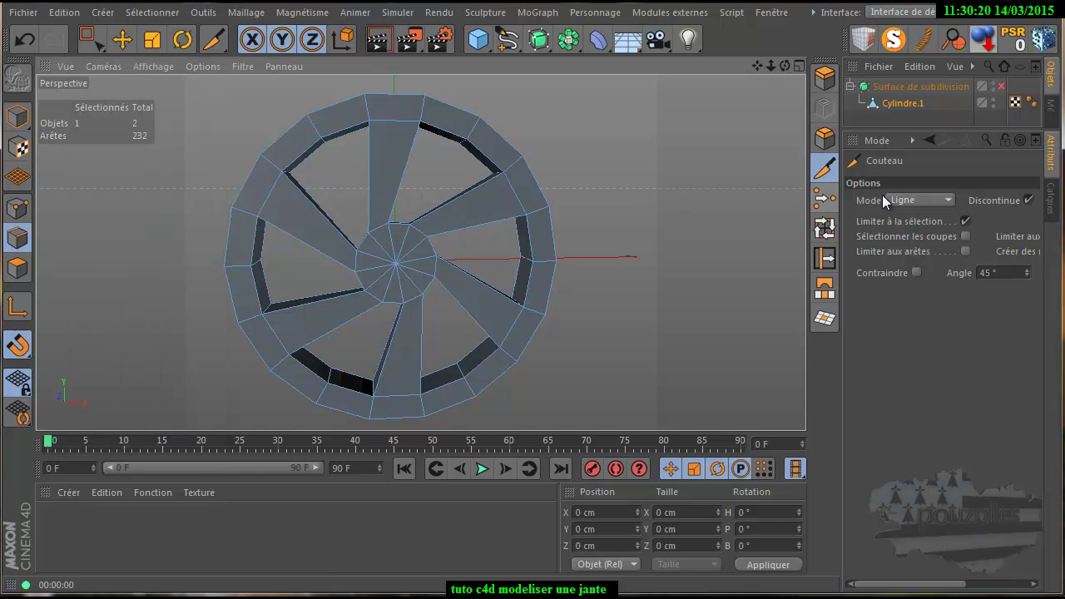
# Set the Knife to Loop mode and cut a loop across each of the five spokes
pyautogui.click(915, 200)
pyautogui.click(911, 267)
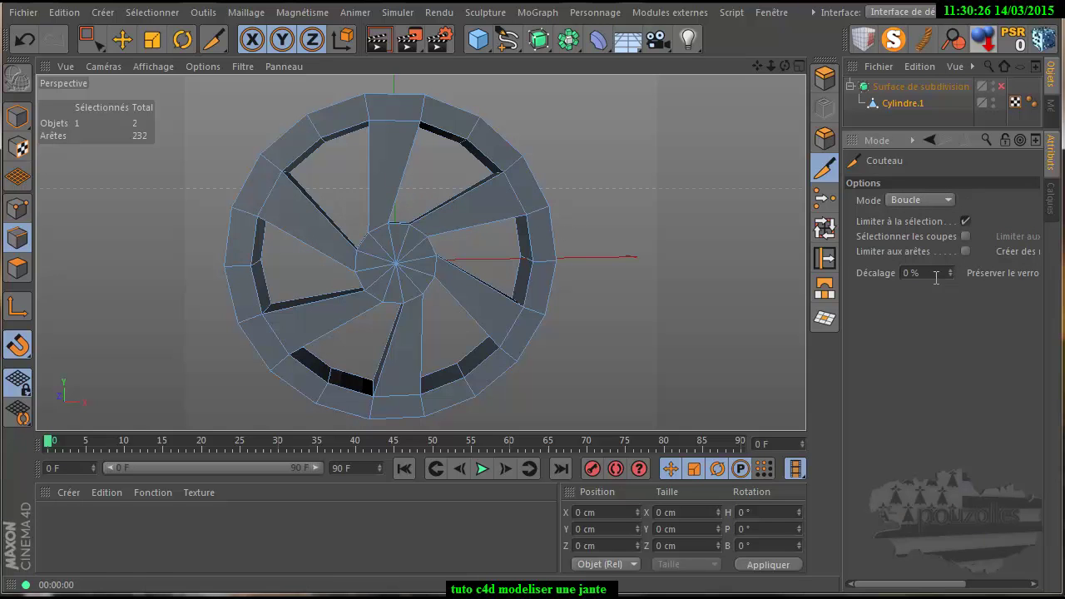
pyautogui.click(318, 212)
pyautogui.click(402, 173)
pyautogui.click(459, 196)
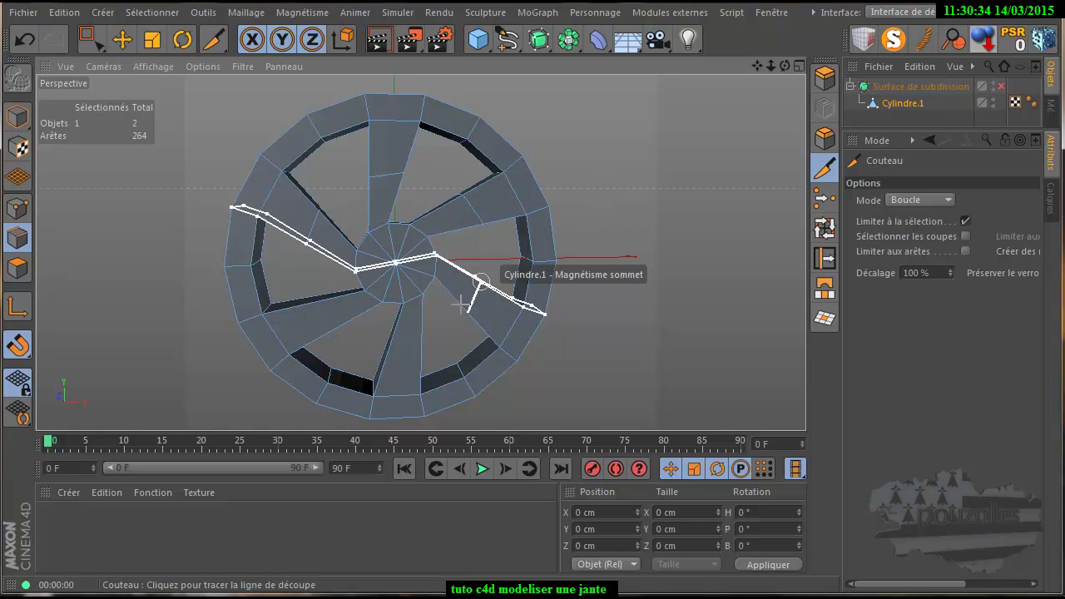
pyautogui.click(421, 343)
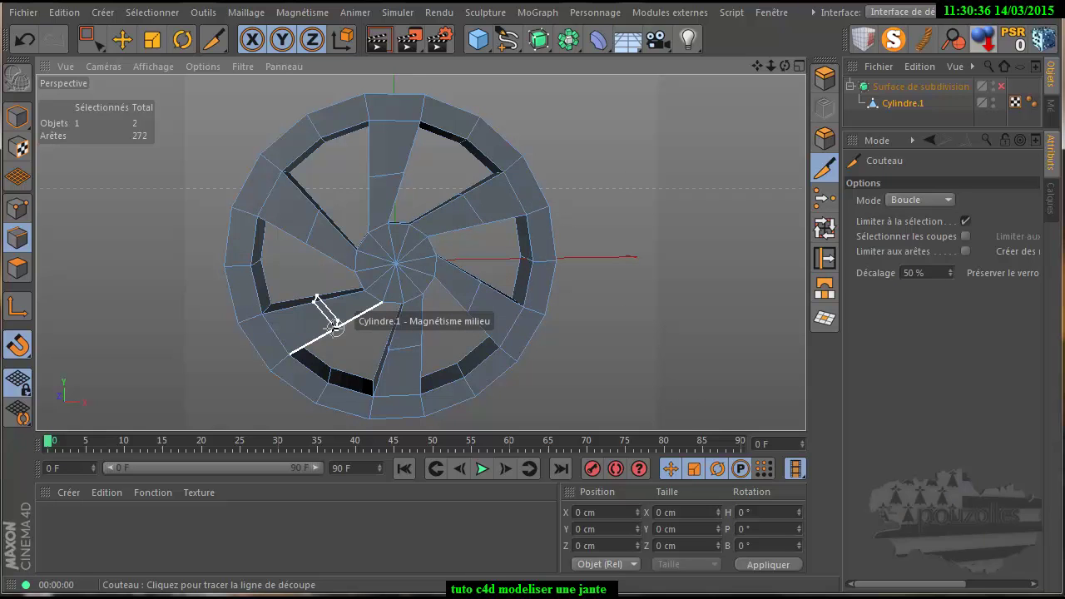
pyautogui.click(335, 326)
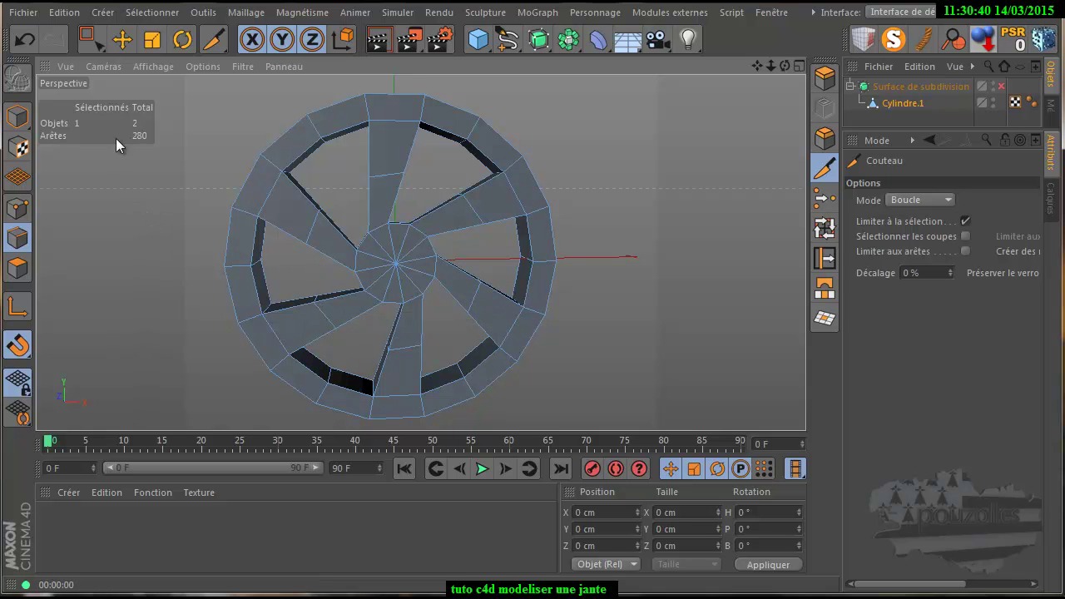
# In Points mode, box-select the new points on the upper spoke
pyautogui.click(94, 43)
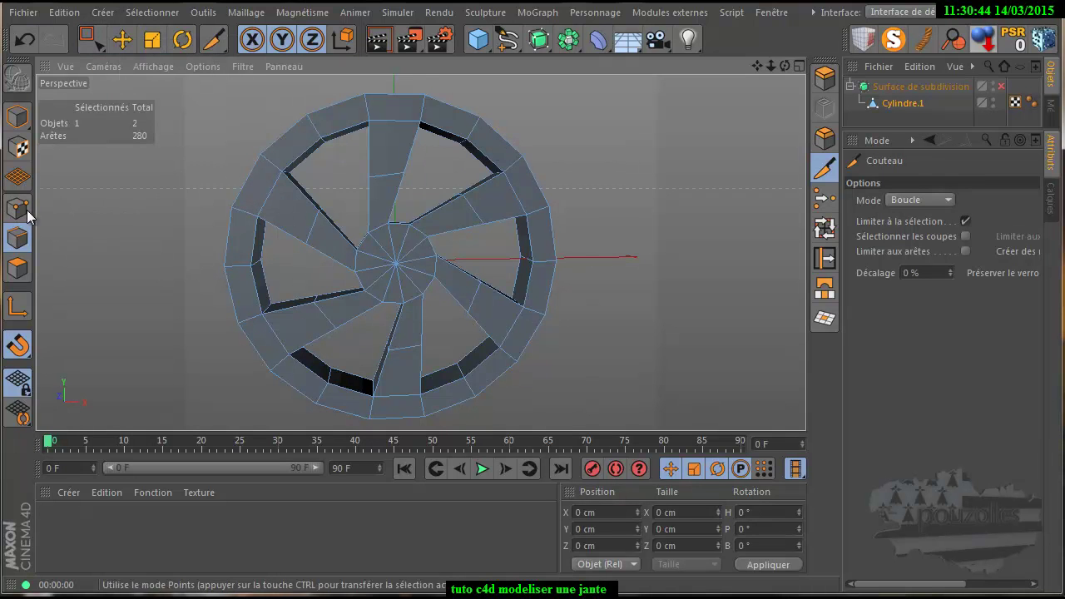
pyautogui.click(17, 208)
pyautogui.click(88, 43)
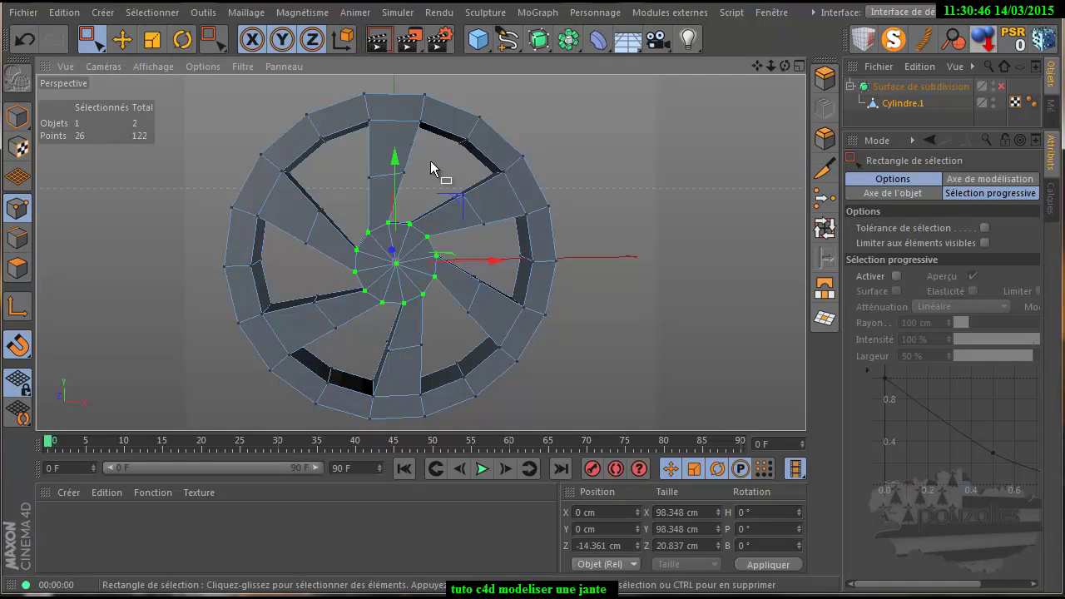
pyautogui.moveTo(431, 161); pyautogui.dragTo(348, 186)
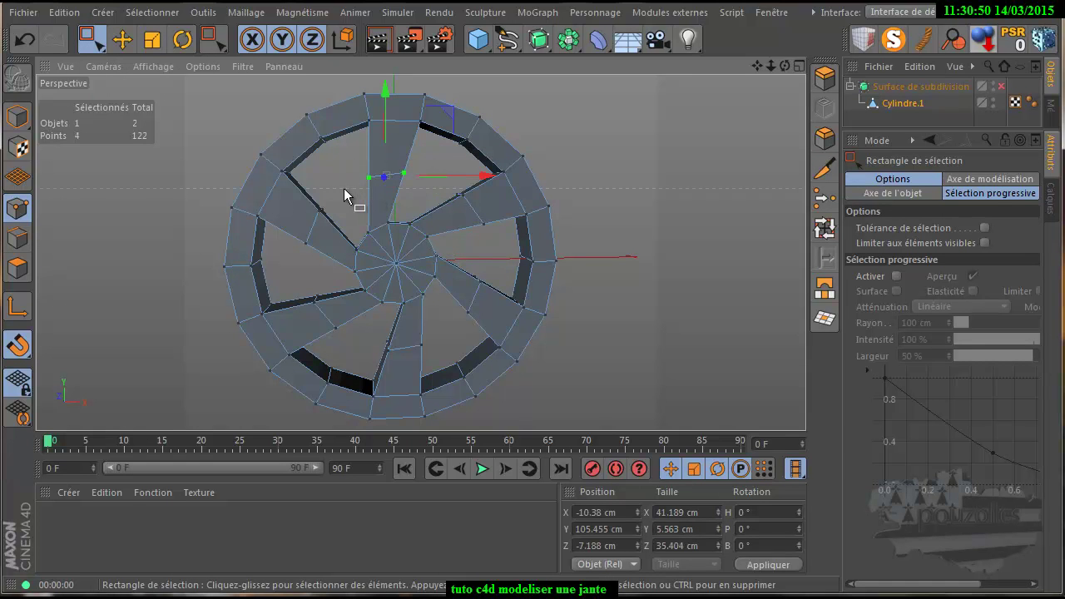
# Add each spoke's new mid-spoke points to the selection, then enlarge the front view
pyautogui.moveTo(343, 188)
pyautogui.keyDown('shift'); pyautogui.mouseDown()
pyautogui.moveTo(296, 286)
pyautogui.moveTo(306, 347)
pyautogui.mouseUp(); pyautogui.keyUp('shift')
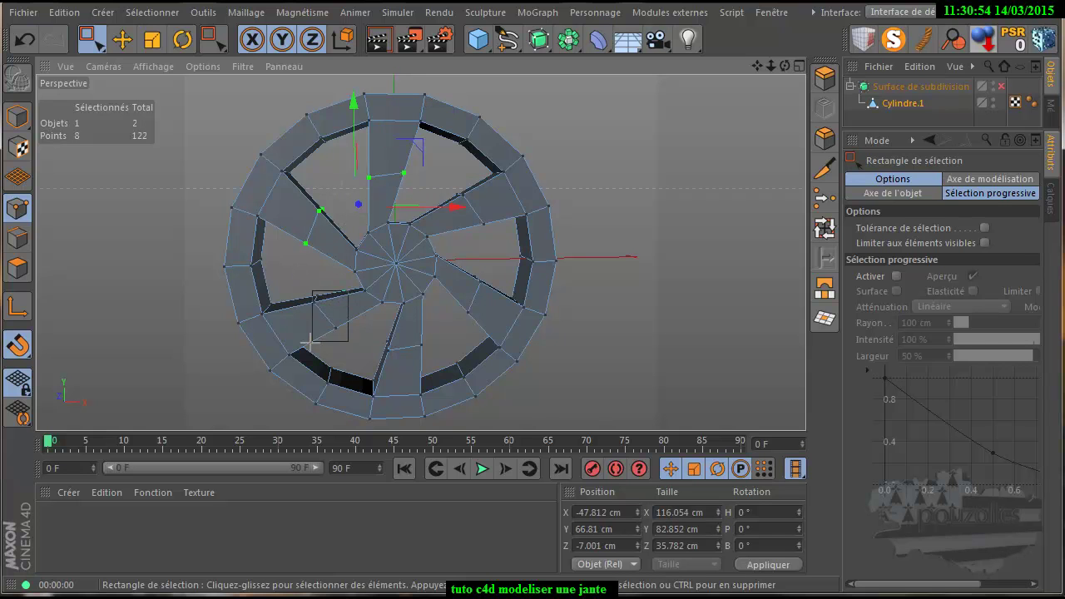
pyautogui.keyDown('shift'); pyautogui.moveTo(385, 327); pyautogui.dragTo(441, 368); pyautogui.keyUp('shift')
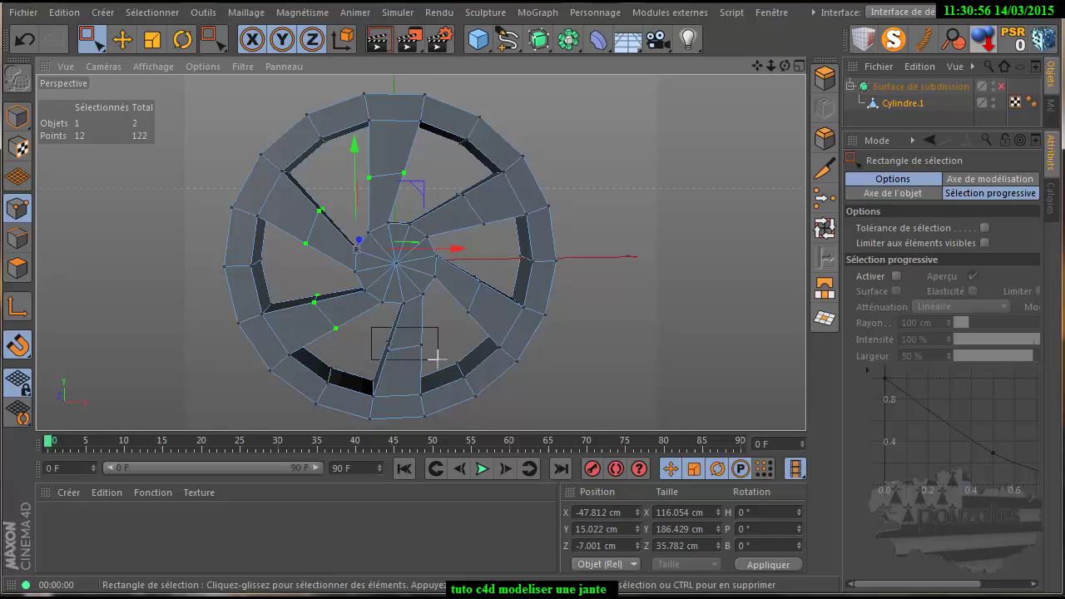
pyautogui.keyDown('shift'); pyautogui.moveTo(491, 264); pyautogui.dragTo(442, 336); pyautogui.keyUp('shift')
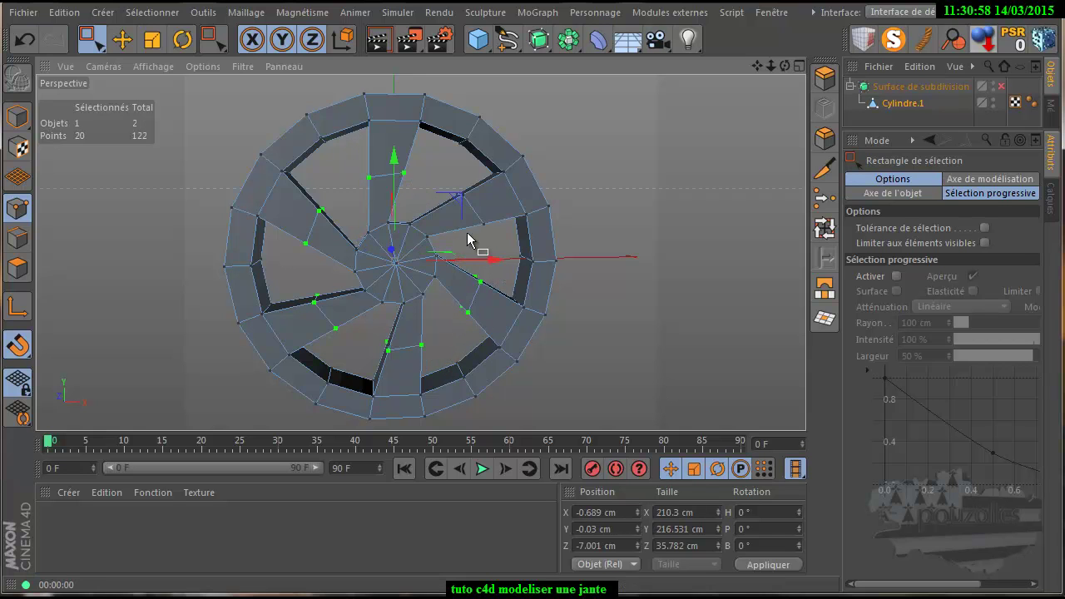
pyautogui.keyDown('shift'); pyautogui.moveTo(444, 184); pyautogui.dragTo(497, 240); pyautogui.keyUp('shift')
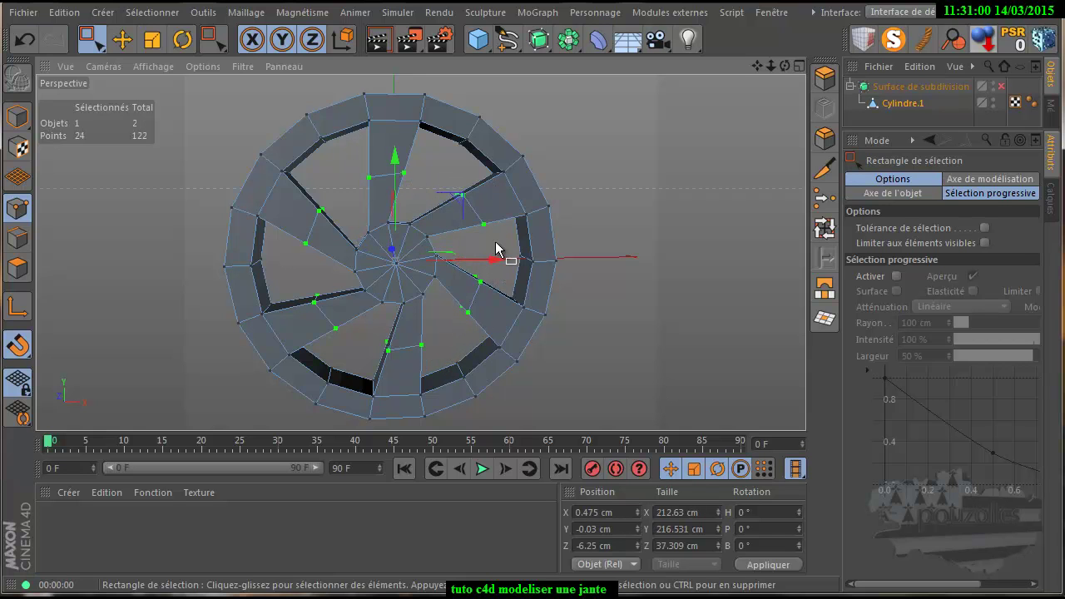
pyautogui.moveTo(783, 65)
pyautogui.mouseDown()
pyautogui.moveTo(530, 380)
pyautogui.moveTo(585, 380)
pyautogui.moveTo(530, 382)
pyautogui.mouseUp()
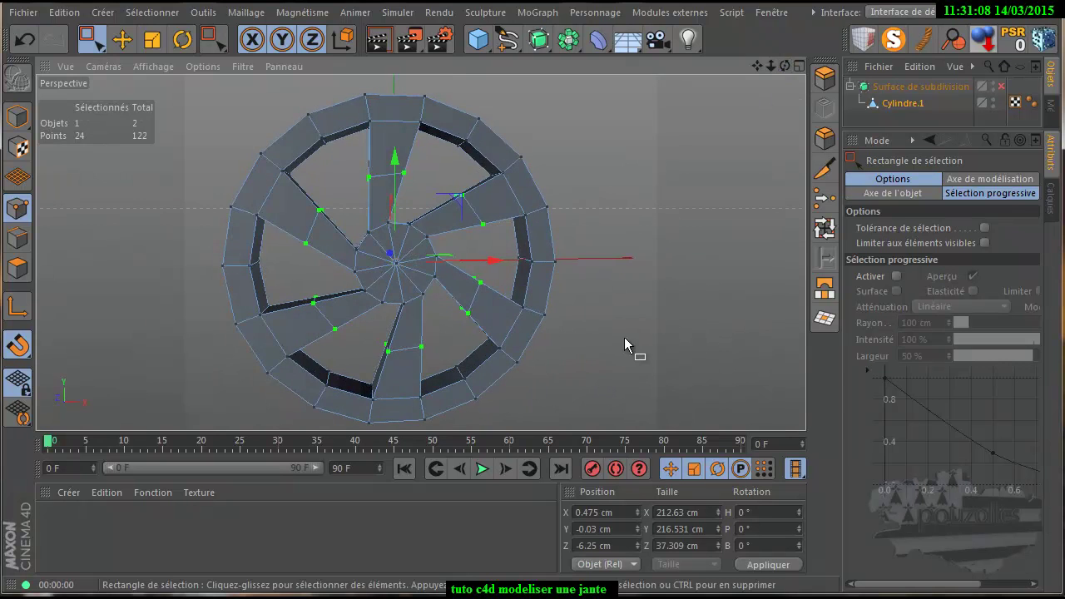
pyautogui.middleClick(622, 340)
pyautogui.middleClick(616, 370)
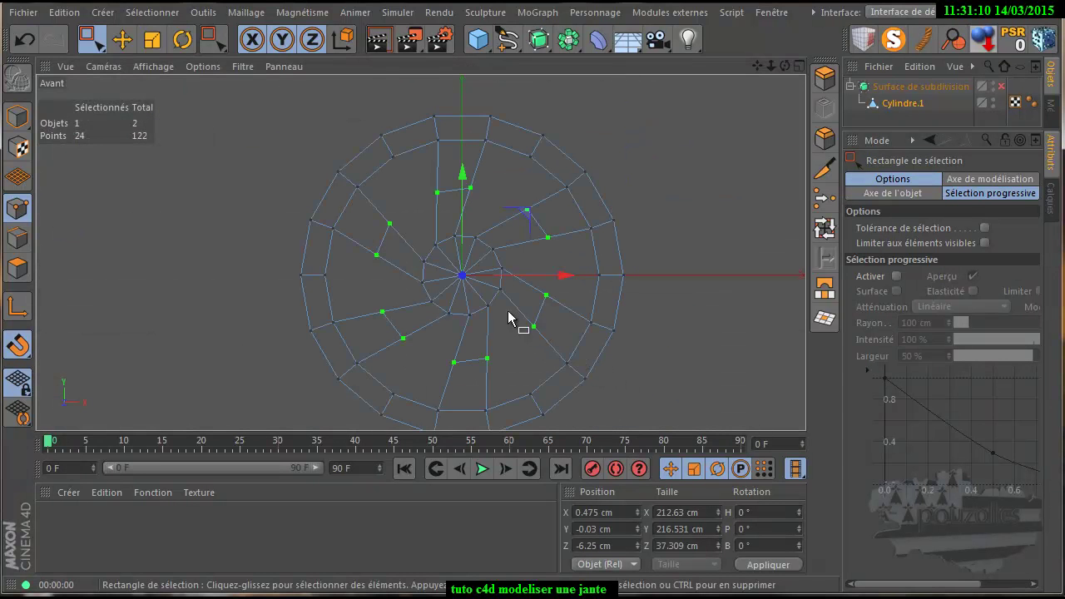
# Rotate the 24 mid-spoke points about 7.7° around the hub, then maximise the Perspective view
pyautogui.click(181, 39)
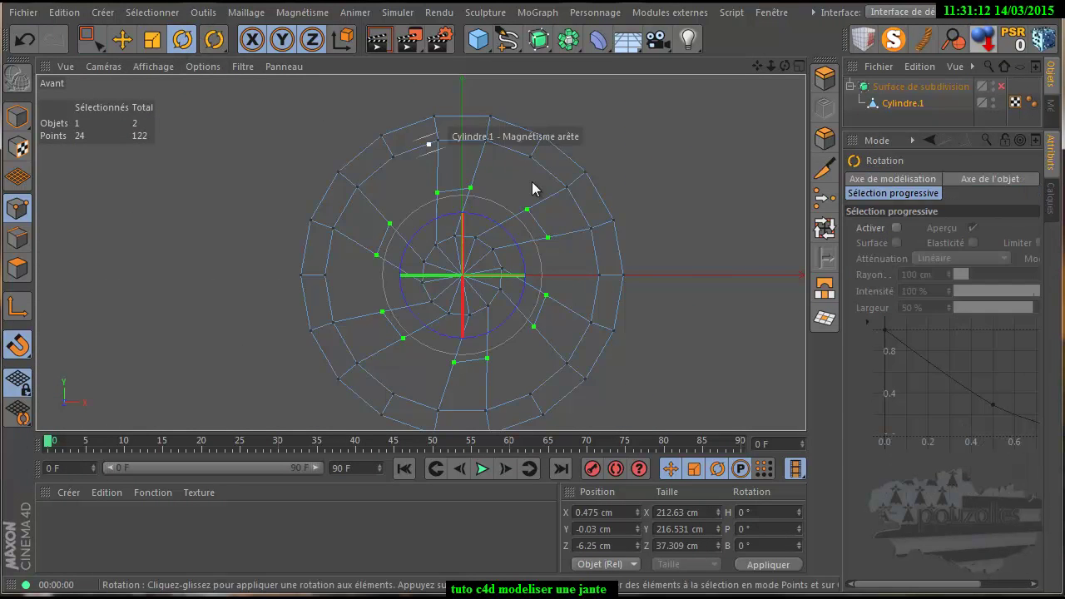
pyautogui.moveTo(486, 220)
pyautogui.mouseDown()
pyautogui.moveTo(469, 222)
pyautogui.moveTo(488, 240)
pyautogui.mouseUp()
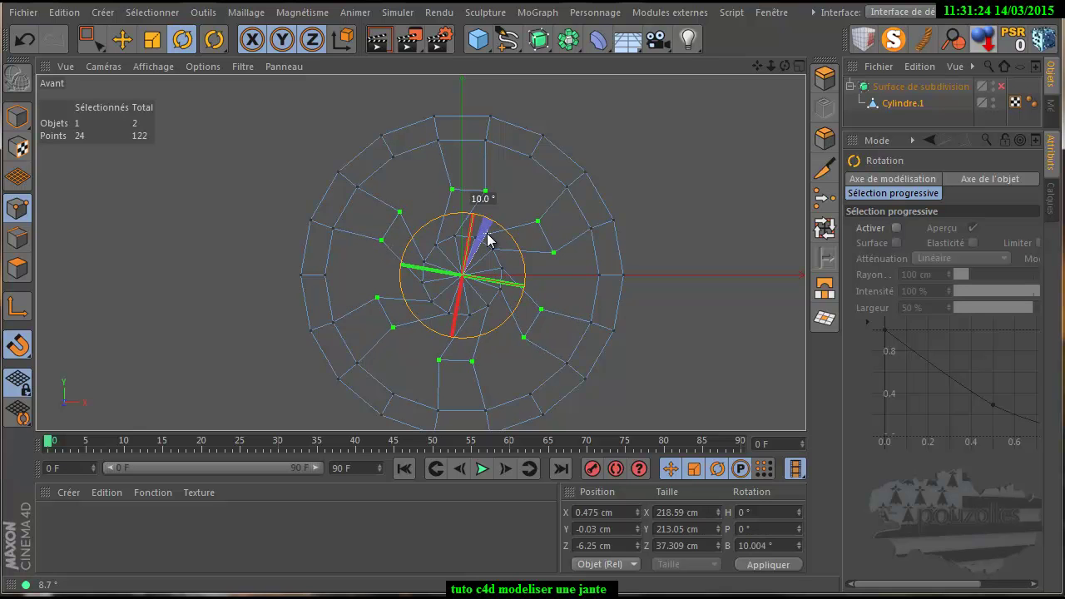
pyautogui.moveTo(487, 234); pyautogui.dragTo(487, 229)
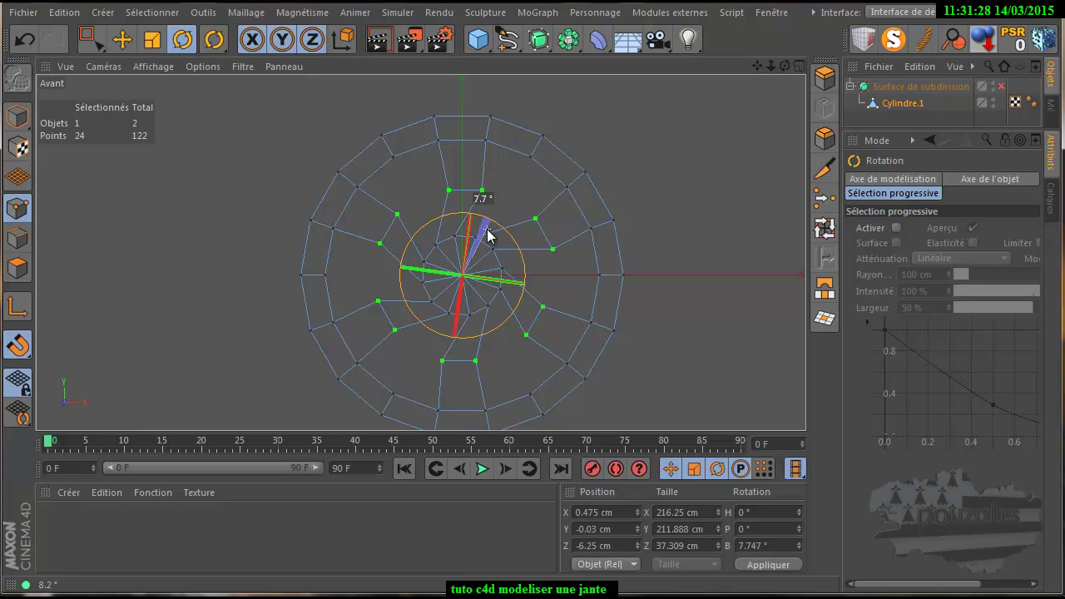
pyautogui.moveTo(487, 229); pyautogui.dragTo(487, 230)
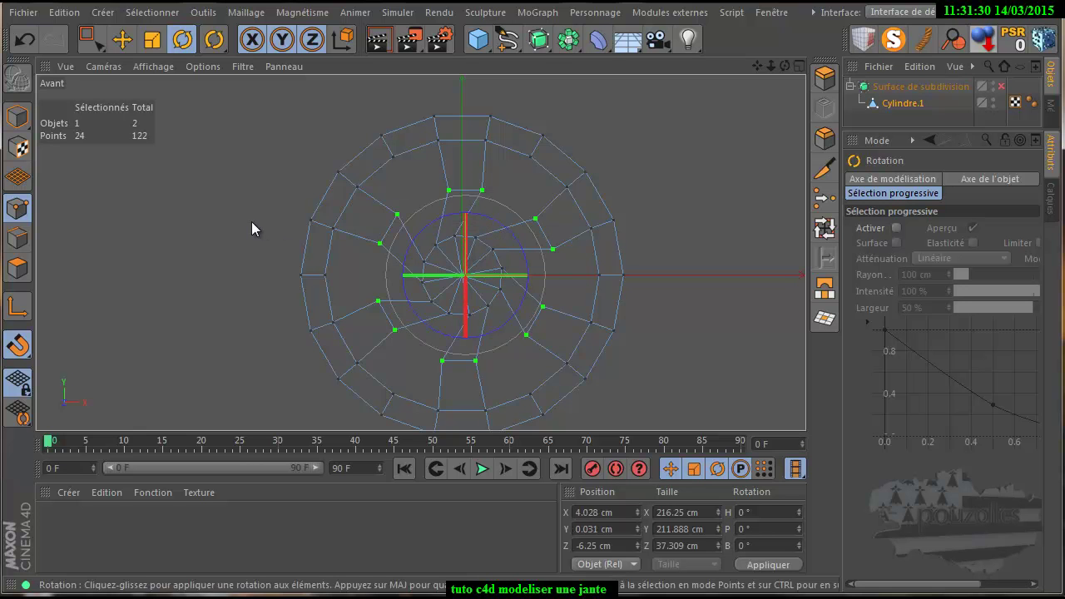
pyautogui.middleClick(251, 221)
pyautogui.middleClick(252, 221)
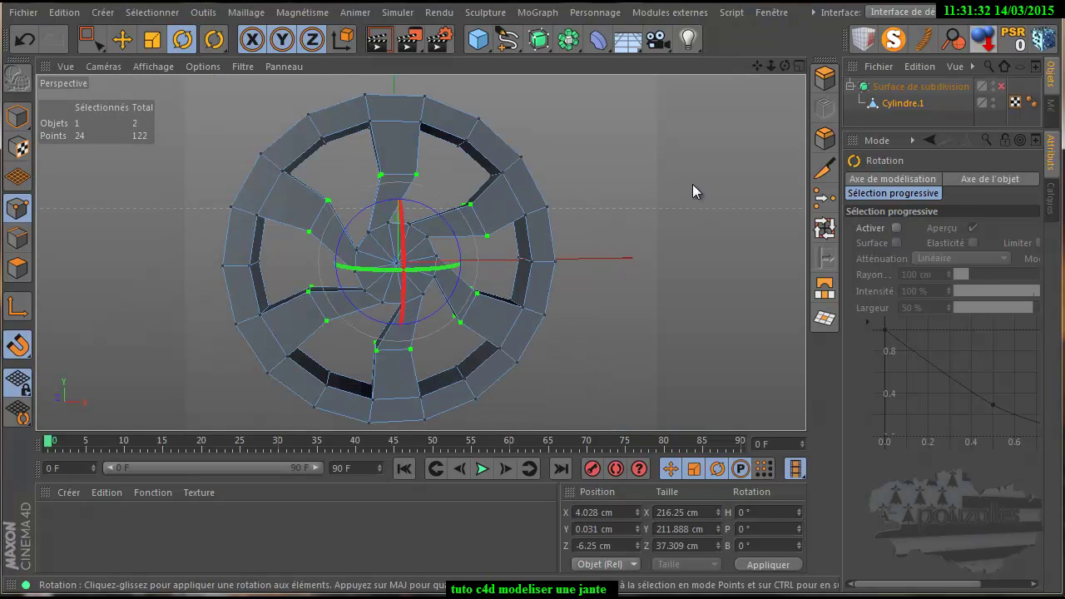
# Render a preview of the smoothed wheel, then clear the render
pyautogui.click(1000, 85)
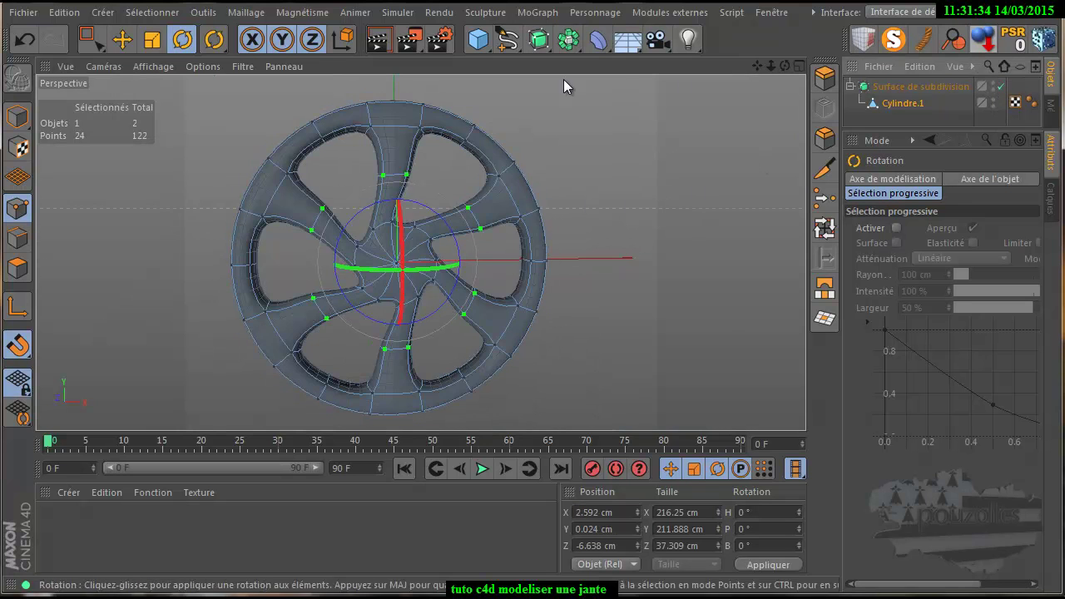
pyautogui.click(380, 44)
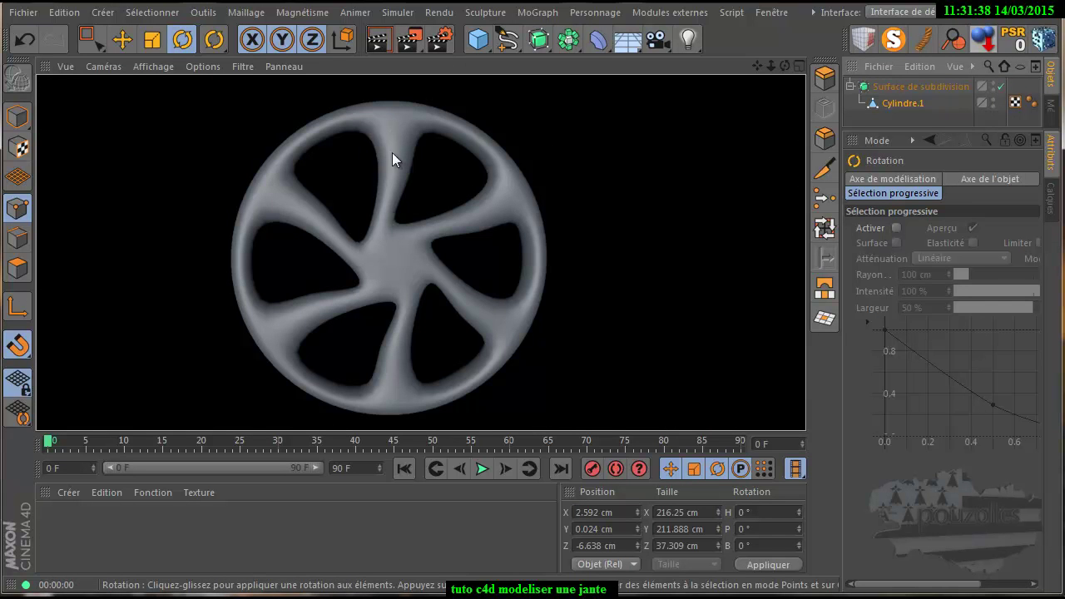
pyautogui.click(898, 104)
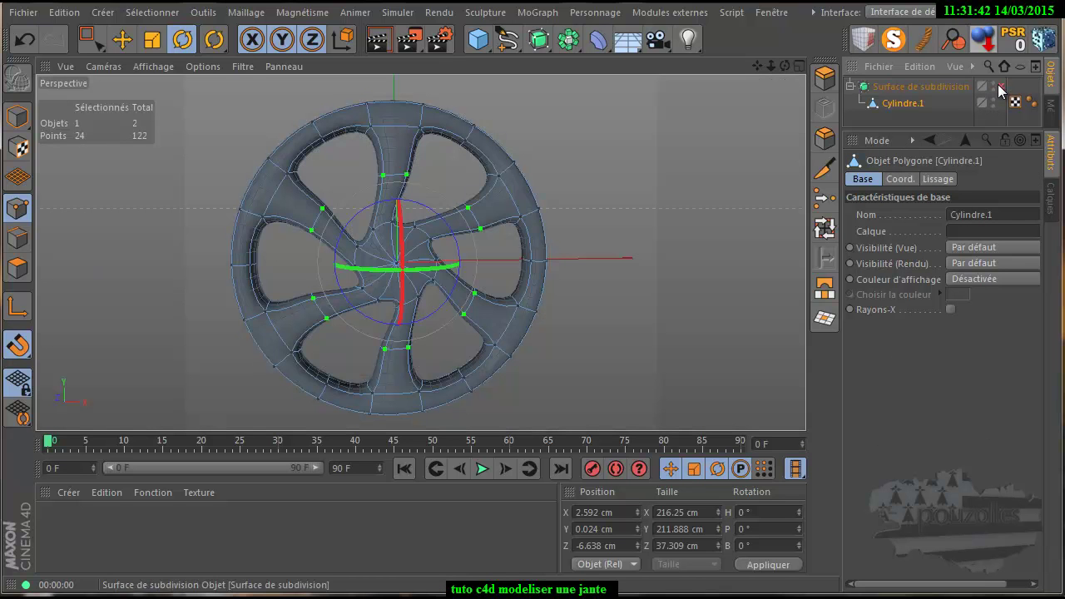
# With smoothing off, rotate the inner spoke points further, then re-render the smoothed wheel
pyautogui.click(1000, 87)
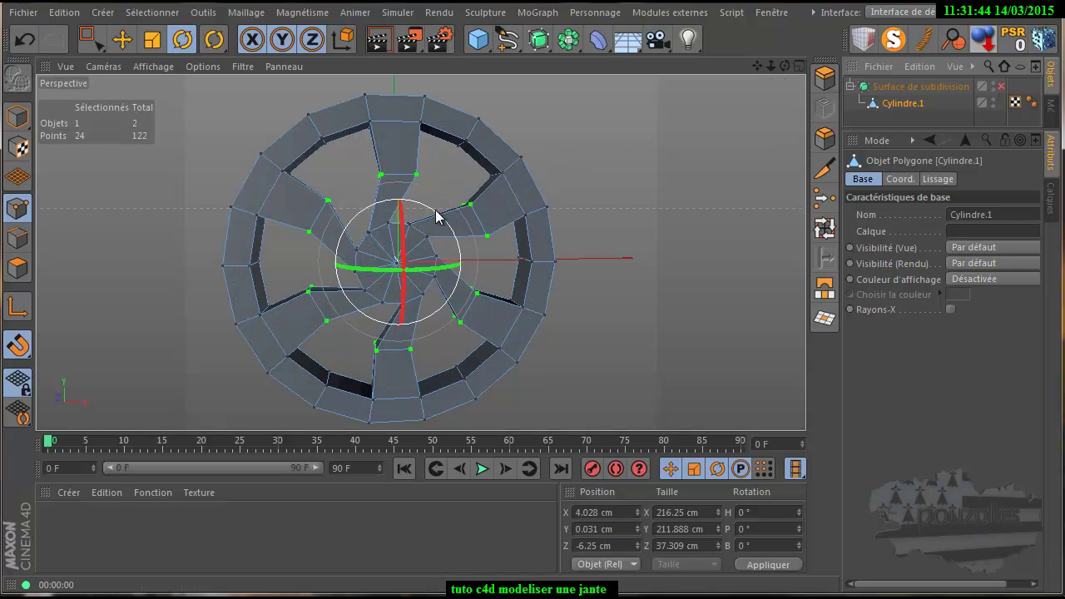
pyautogui.moveTo(437, 216); pyautogui.dragTo(447, 217)
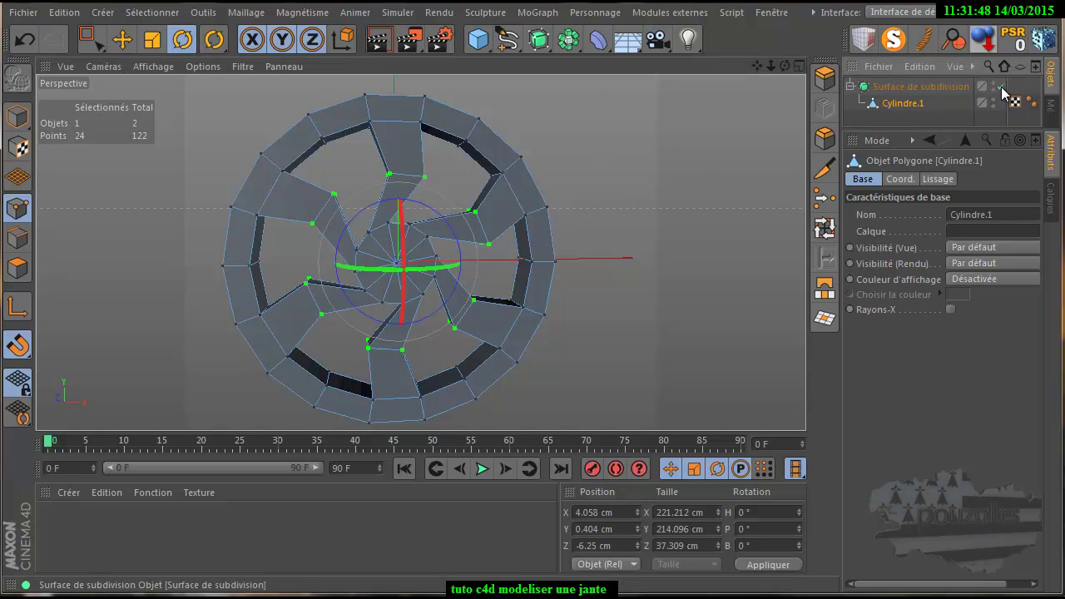
pyautogui.click(1001, 87)
pyautogui.click(377, 50)
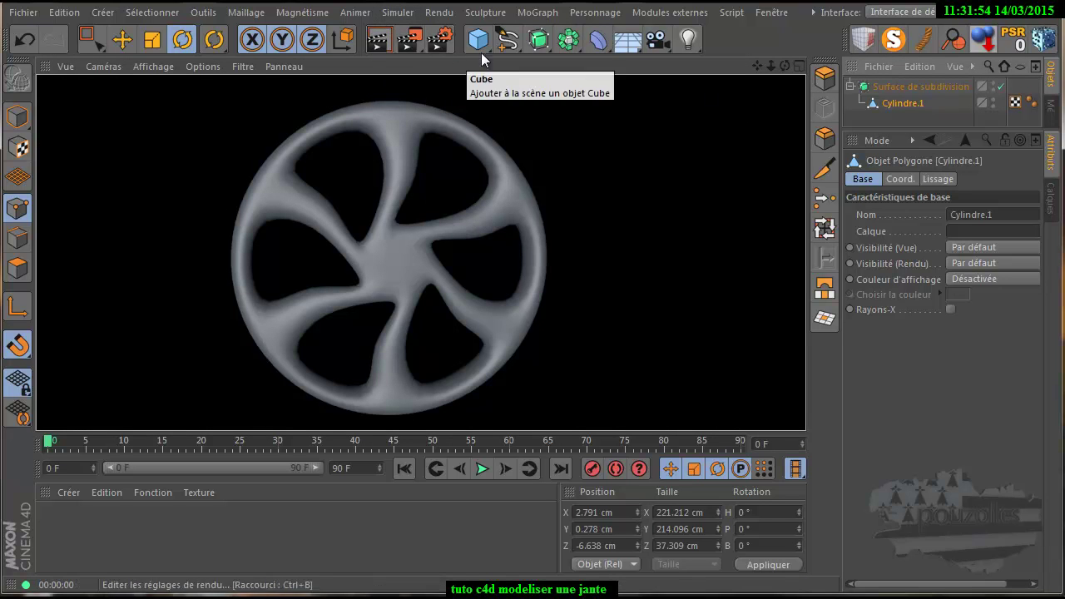
pyautogui.click(900, 102)
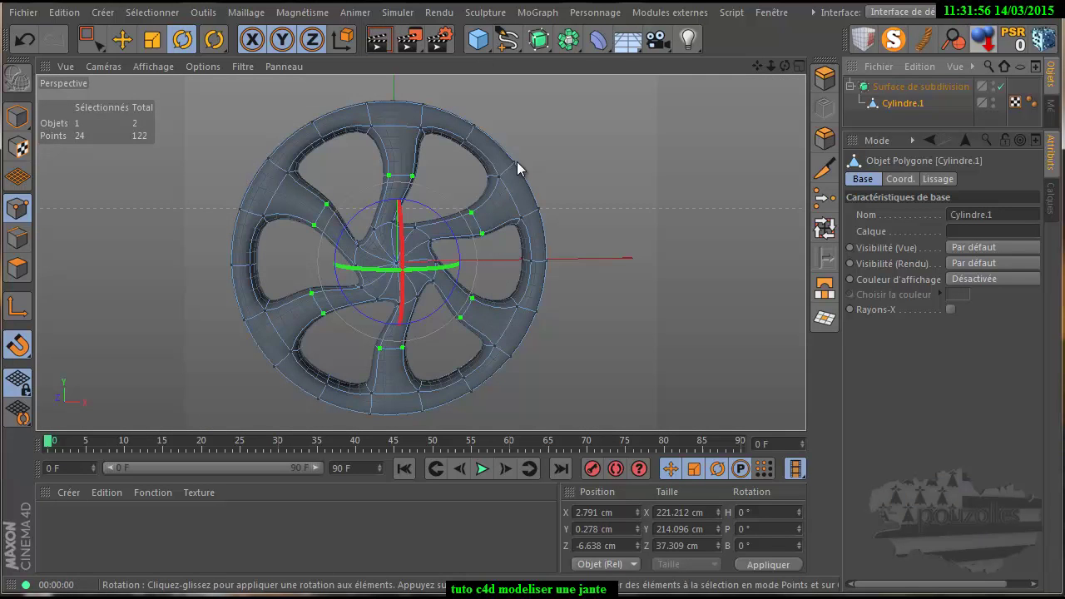
# Twist the spoke points about 27.5° more, check with renders, then disable subdivision smoothing
pyautogui.moveTo(422, 212); pyautogui.dragTo(388, 208)
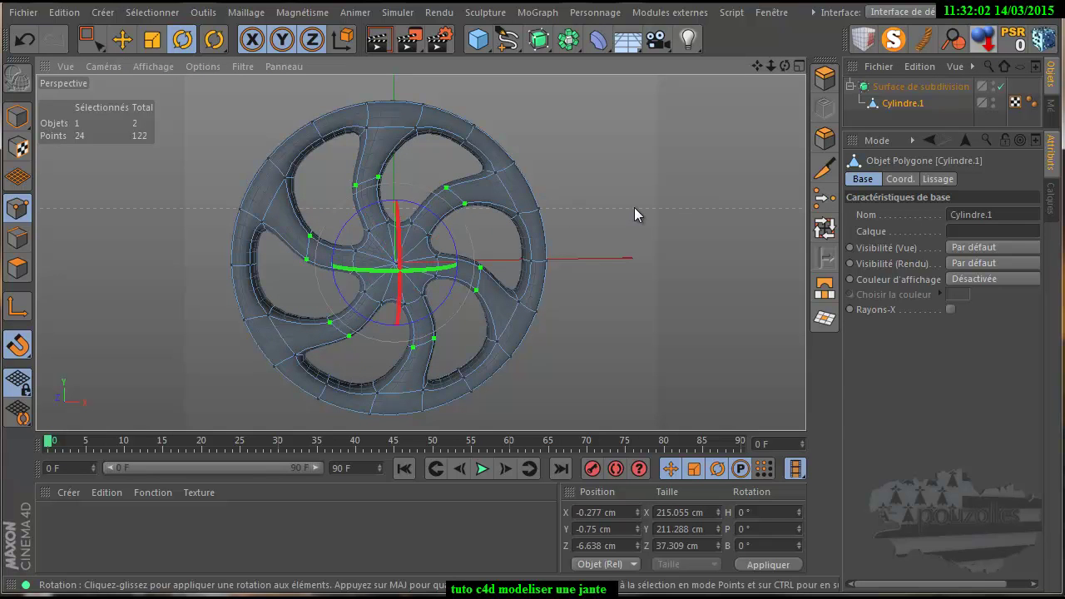
pyautogui.click(377, 41)
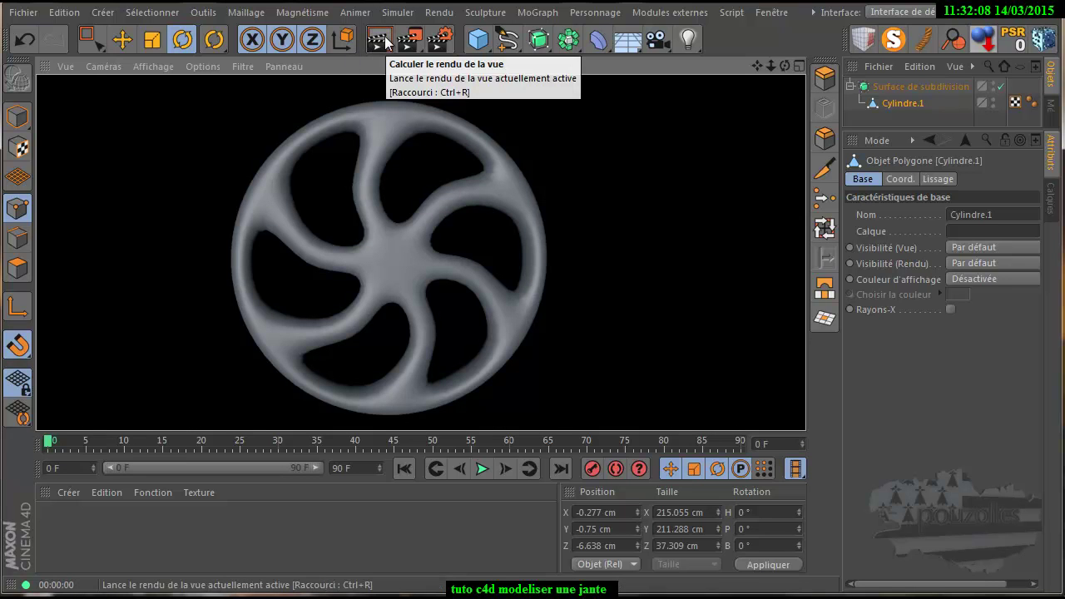
pyautogui.click(894, 103)
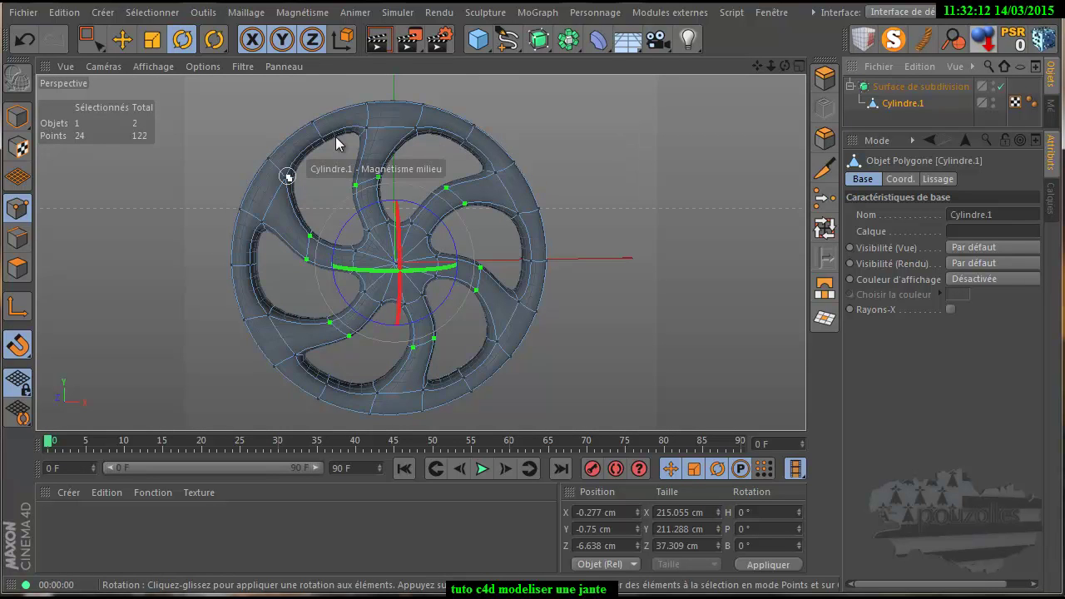
pyautogui.click(380, 47)
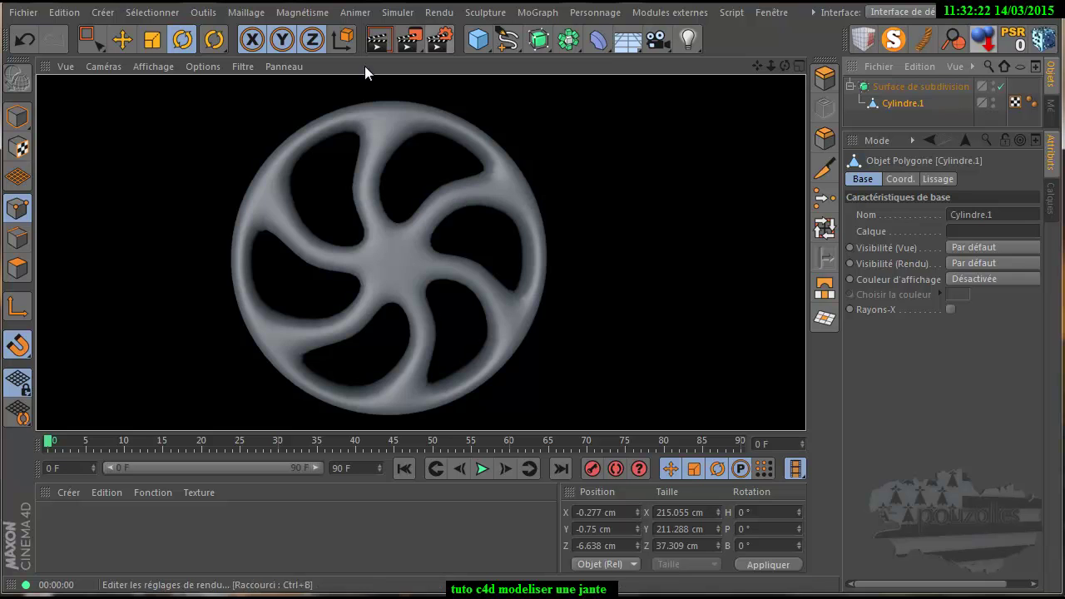
pyautogui.click(906, 105)
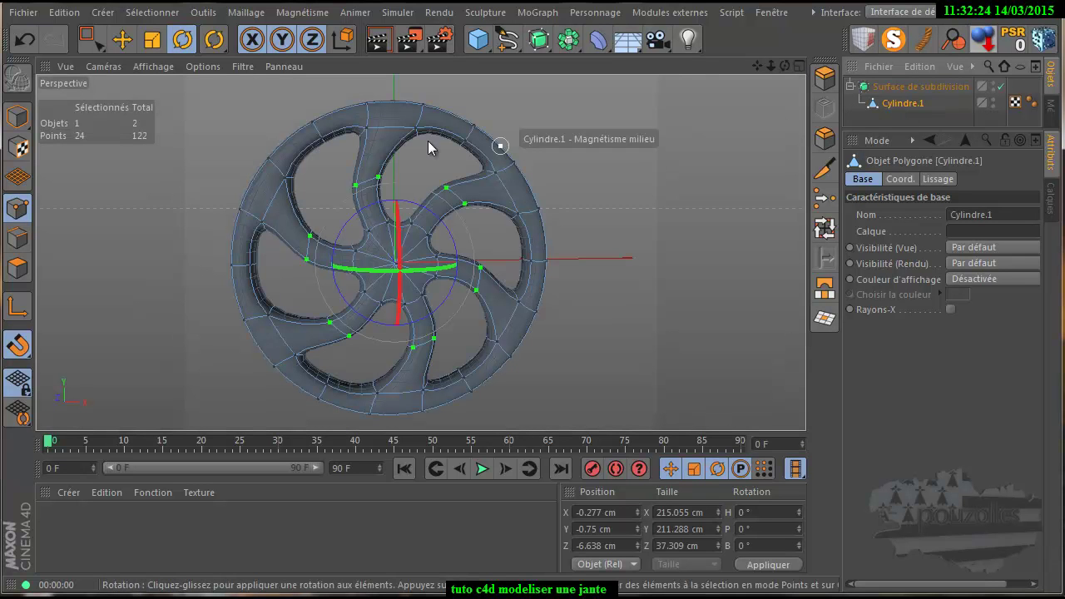
pyautogui.click(1001, 86)
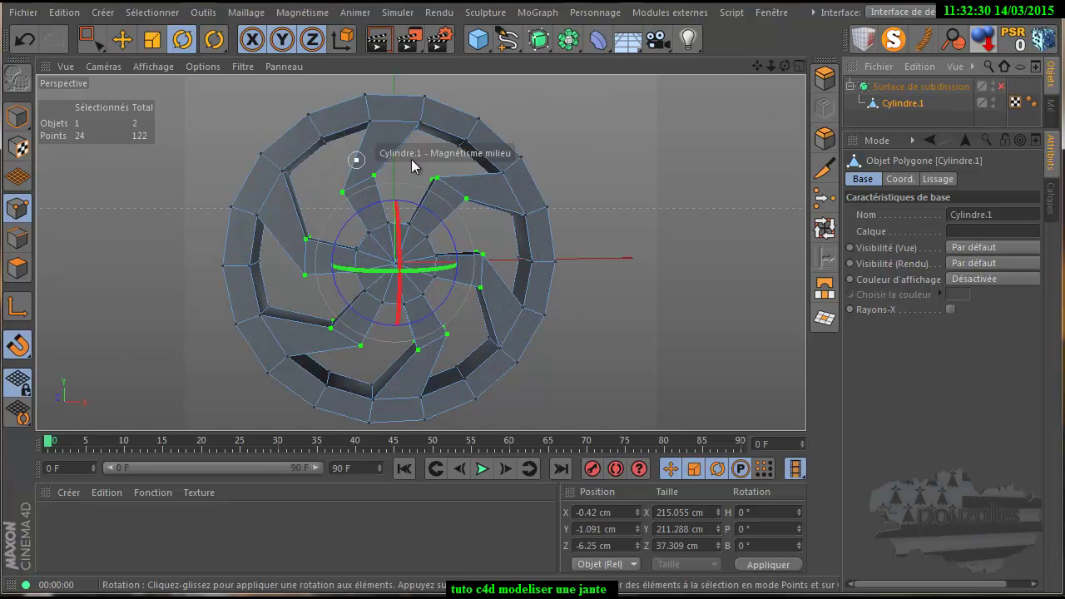
# Switch to the Brush selection tool and maximise the Top view
pyautogui.scroll(2, 460, 214)
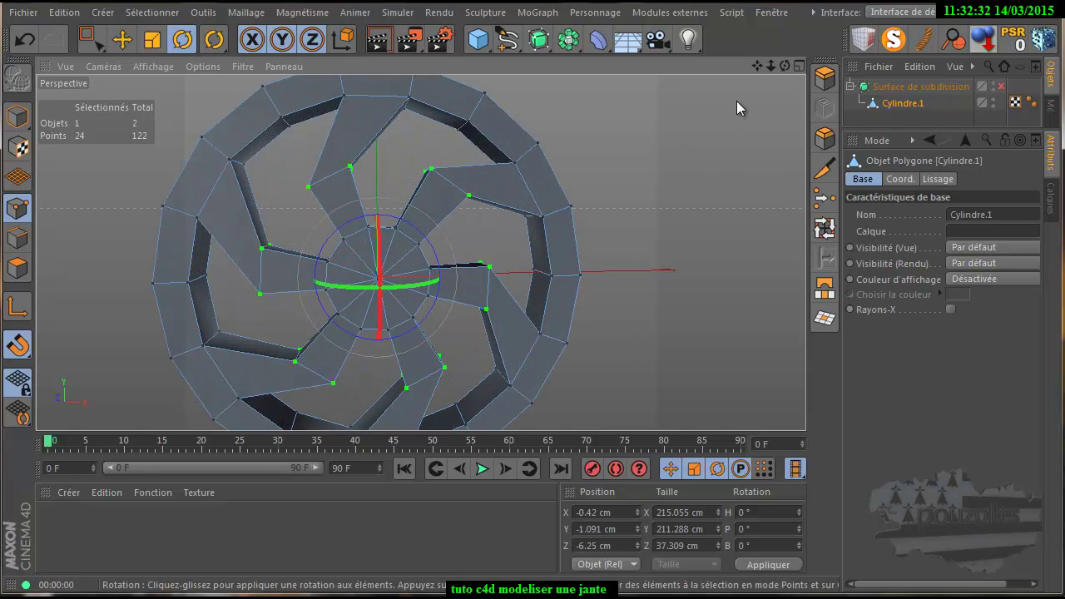
pyautogui.click(90, 40)
pyautogui.click(166, 64)
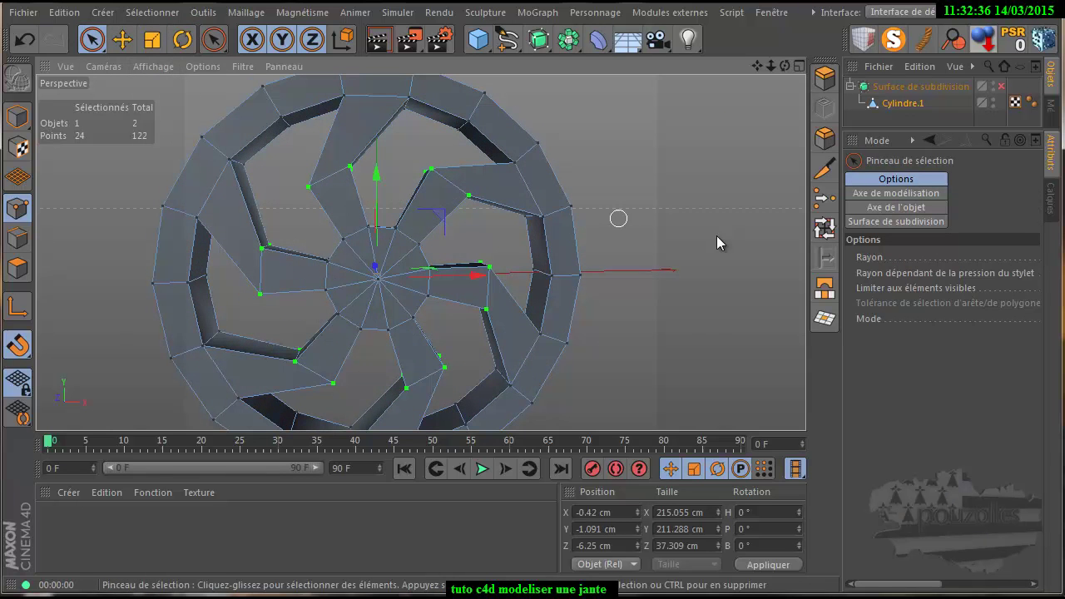
pyautogui.moveTo(915, 588)
pyautogui.mouseDown()
pyautogui.moveTo(942, 591)
pyautogui.moveTo(906, 591)
pyautogui.mouseUp()
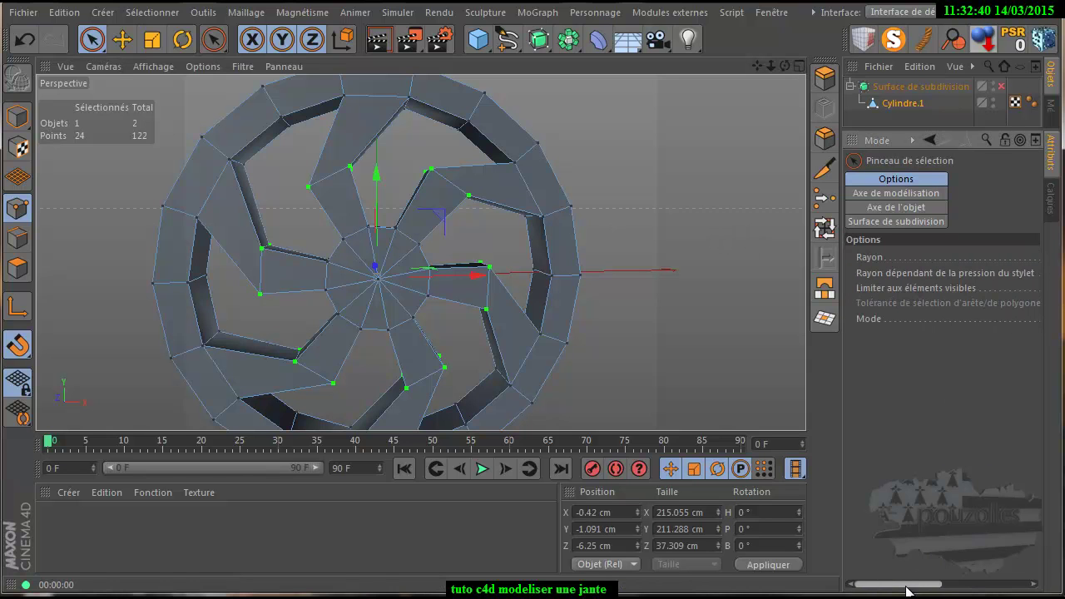
pyautogui.middleClick(624, 287)
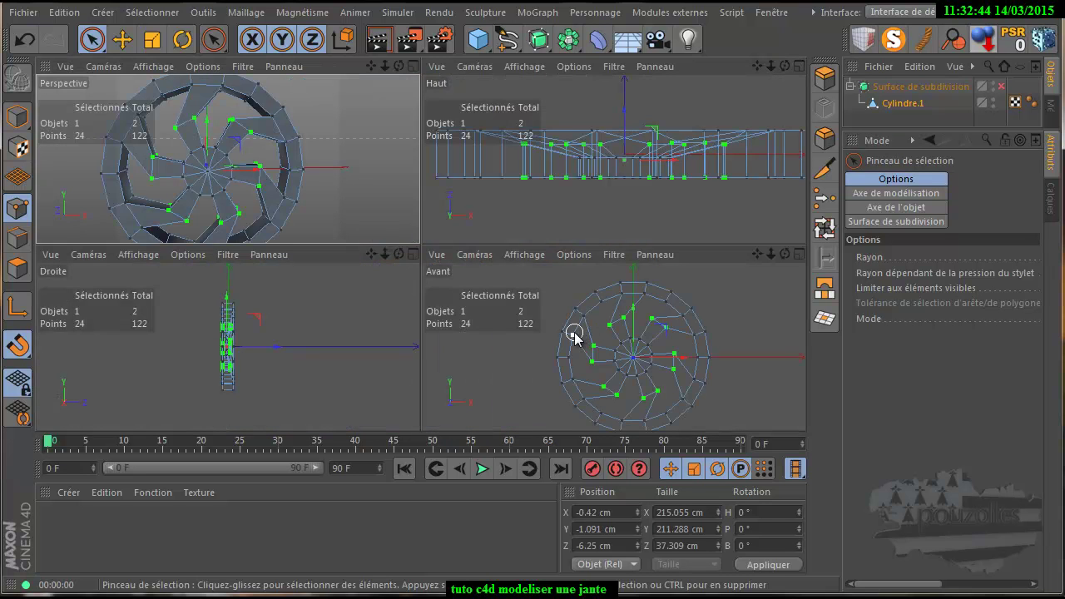
pyautogui.middleClick(574, 335)
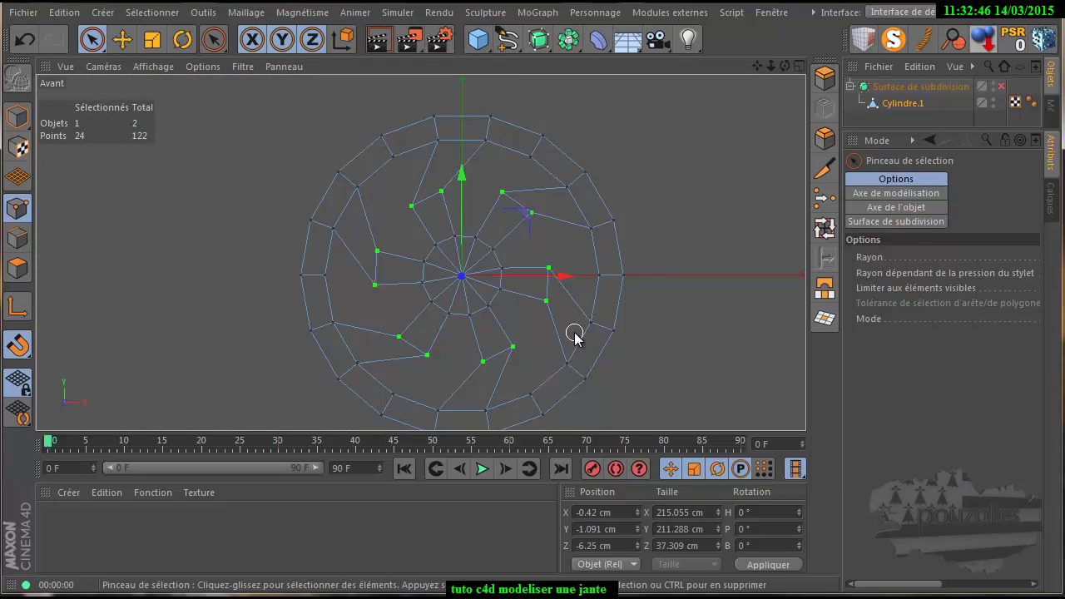
pyautogui.middleClick(574, 335)
pyautogui.middleClick(575, 223)
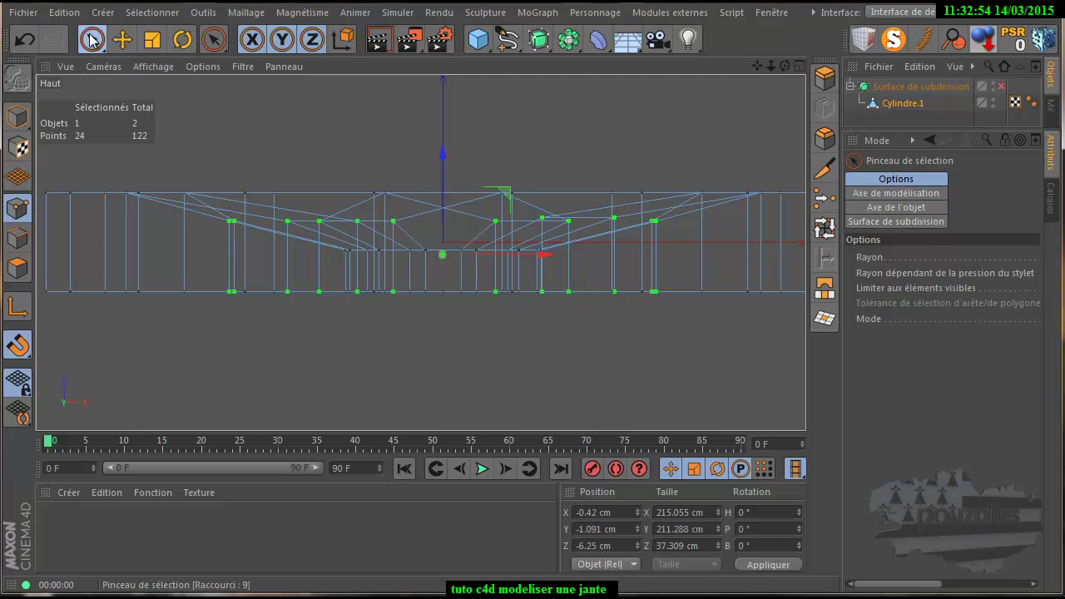
# Brush-select so only the twelve spoke points on the upper row stay selected
pyautogui.moveTo(904, 585)
pyautogui.mouseDown()
pyautogui.moveTo(974, 570)
pyautogui.moveTo(855, 575)
pyautogui.mouseUp()
pyautogui.moveTo(205, 294); pyautogui.dragTo(335, 293)
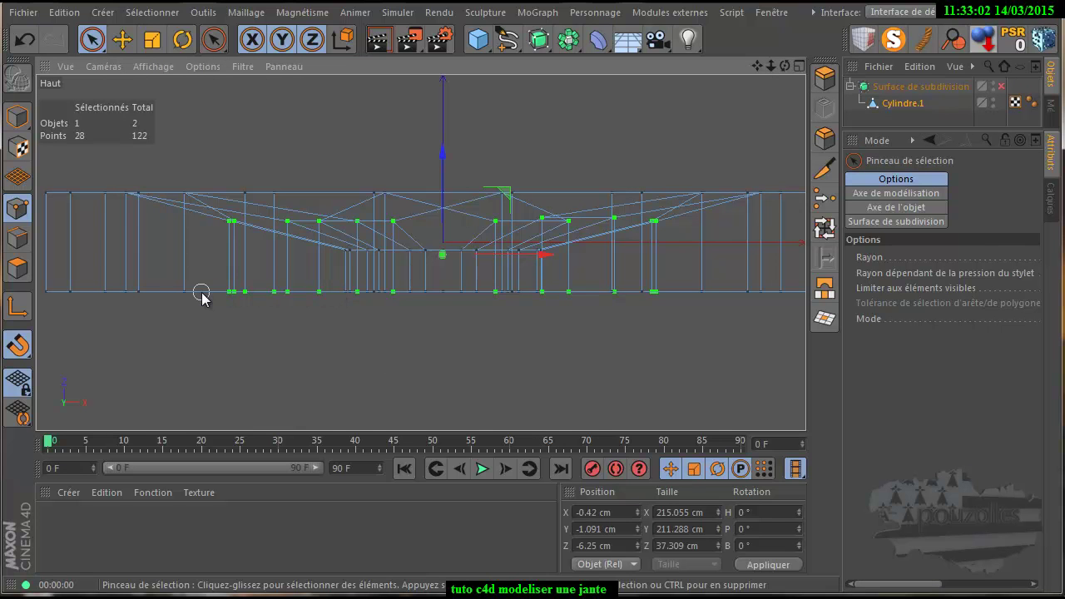
pyautogui.keyDown('ctrl'); pyautogui.moveTo(633, 297); pyautogui.dragTo(700, 296); pyautogui.keyUp('ctrl')
pyautogui.keyDown('ctrl'); pyautogui.moveTo(439, 279); pyautogui.dragTo(441, 287); pyautogui.keyUp('ctrl')
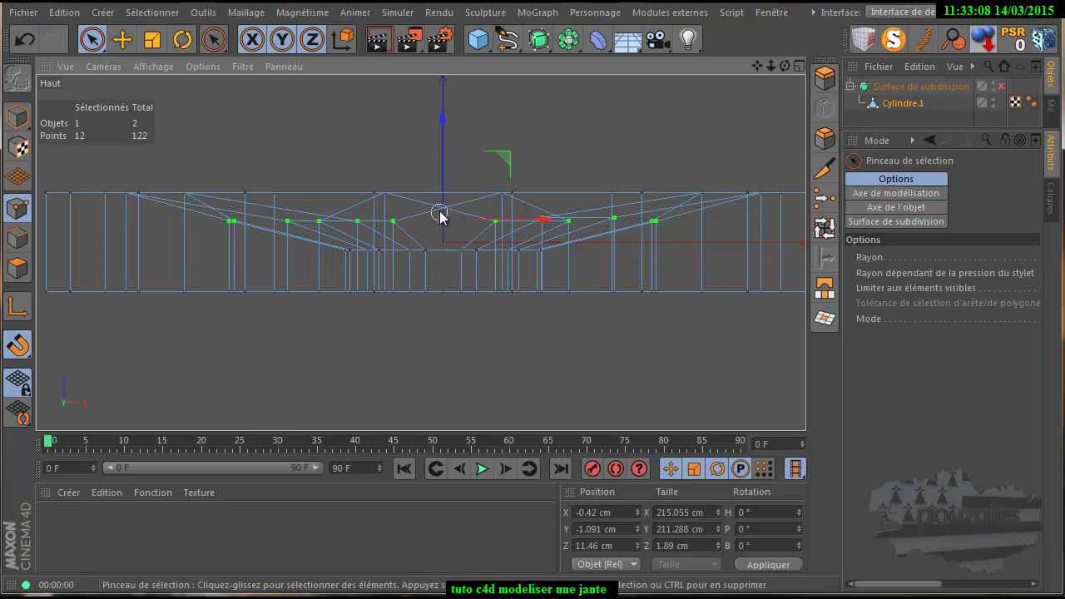
# In the Perspective view, push the twelve selected spoke points back to about -14 cm on Z
pyautogui.middleClick(393, 137)
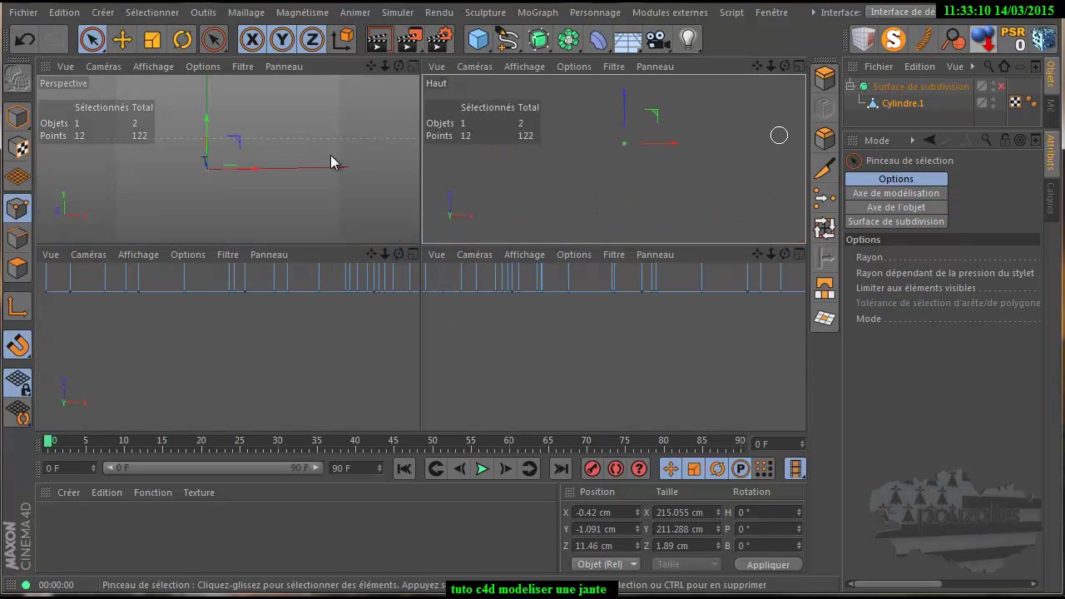
pyautogui.middleClick(313, 169)
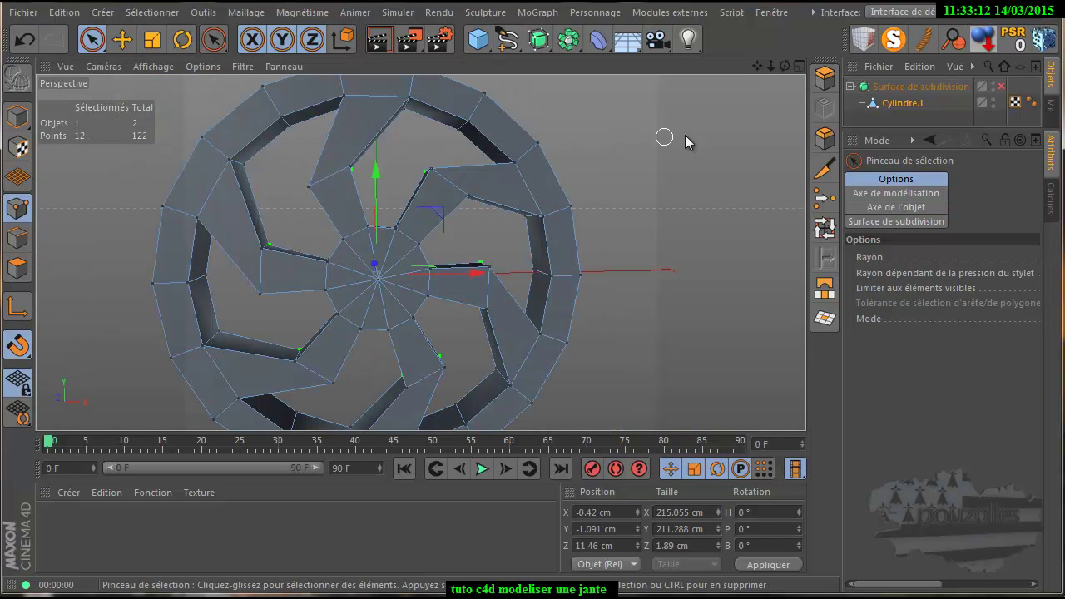
pyautogui.moveTo(786, 65); pyautogui.dragTo(535, 380)
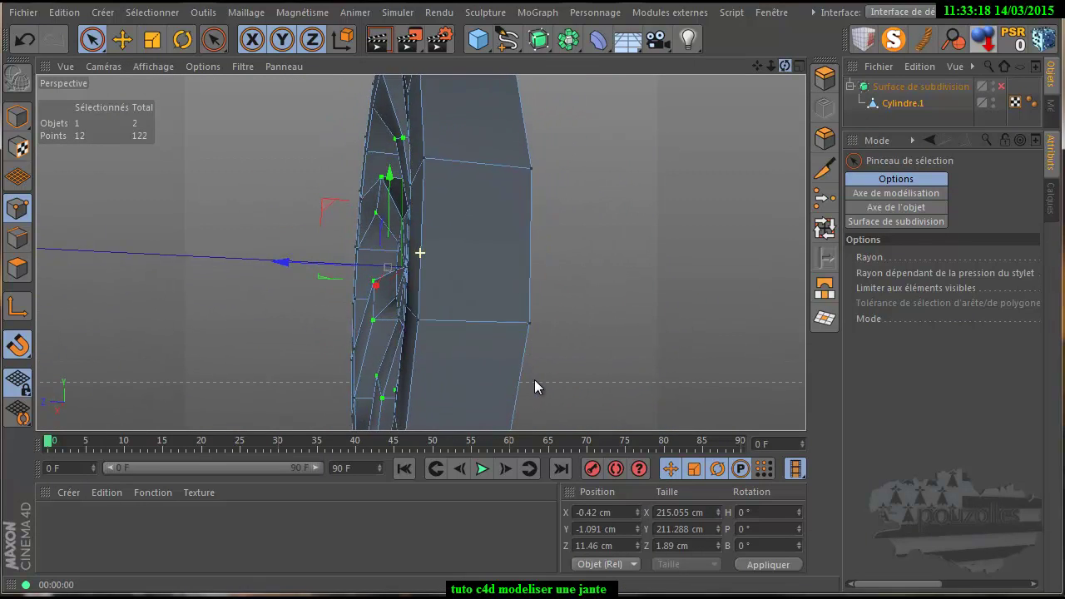
pyautogui.moveTo(534, 380); pyautogui.dragTo(532, 380)
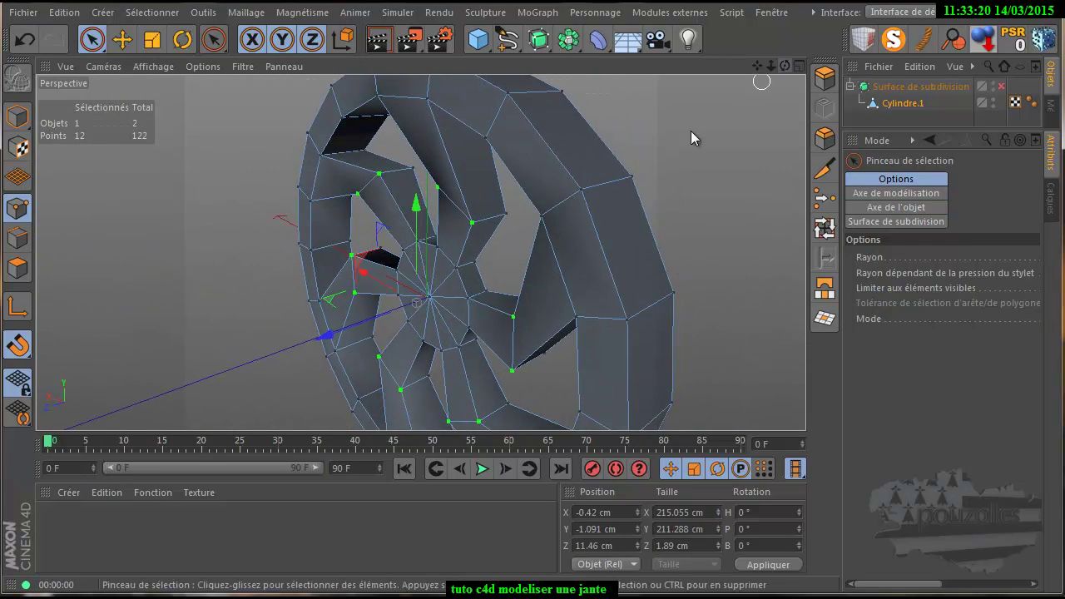
pyautogui.moveTo(325, 339); pyautogui.dragTo(352, 338)
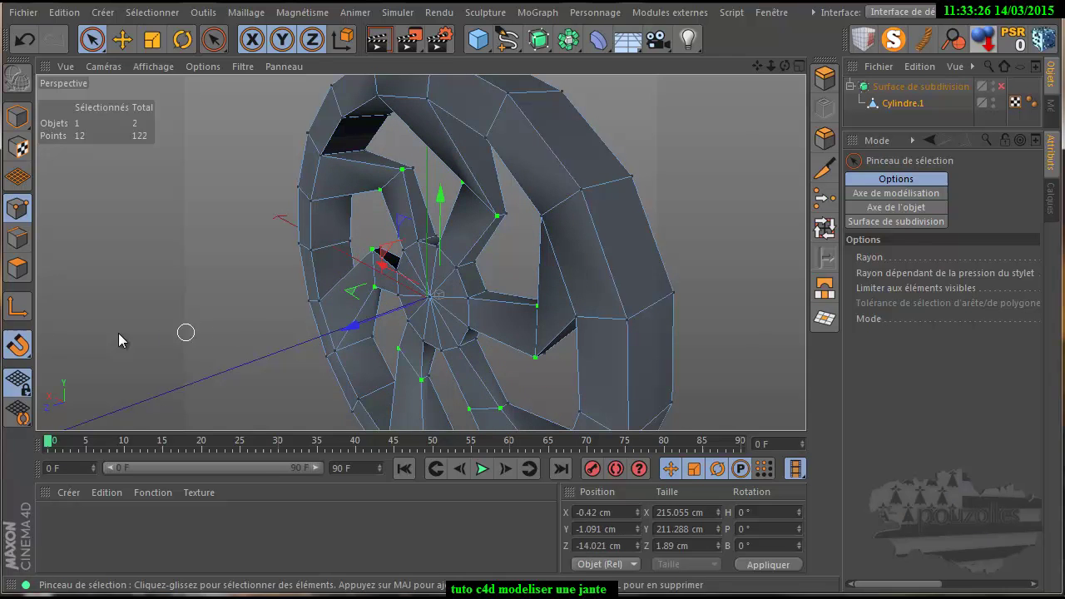
pyautogui.click(18, 345)
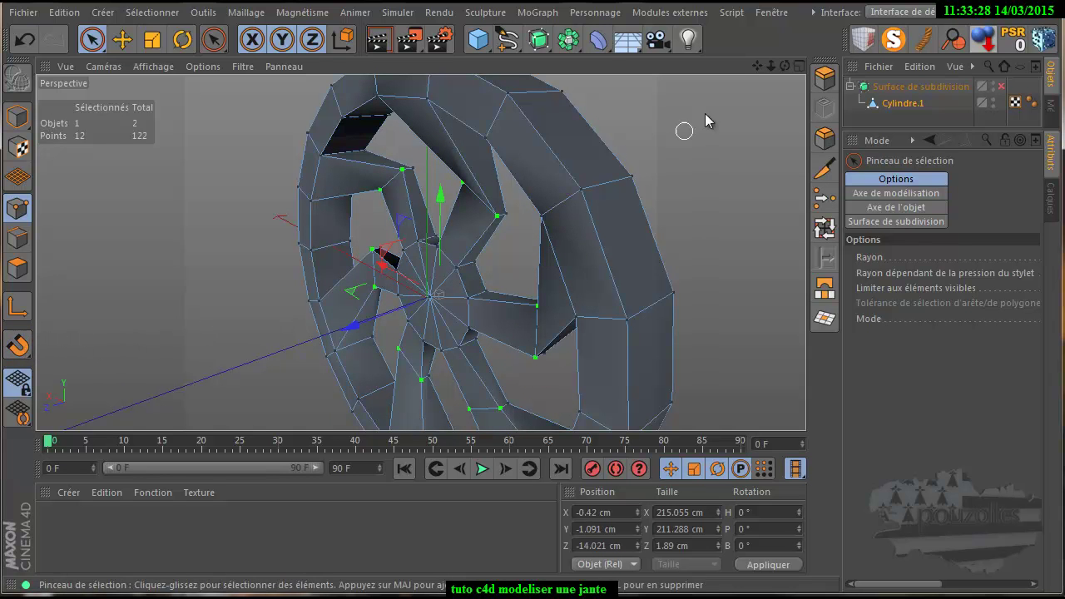
pyautogui.keyDown('alt'); pyautogui.moveTo(532, 386); pyautogui.dragTo(533, 382); pyautogui.keyUp('alt')
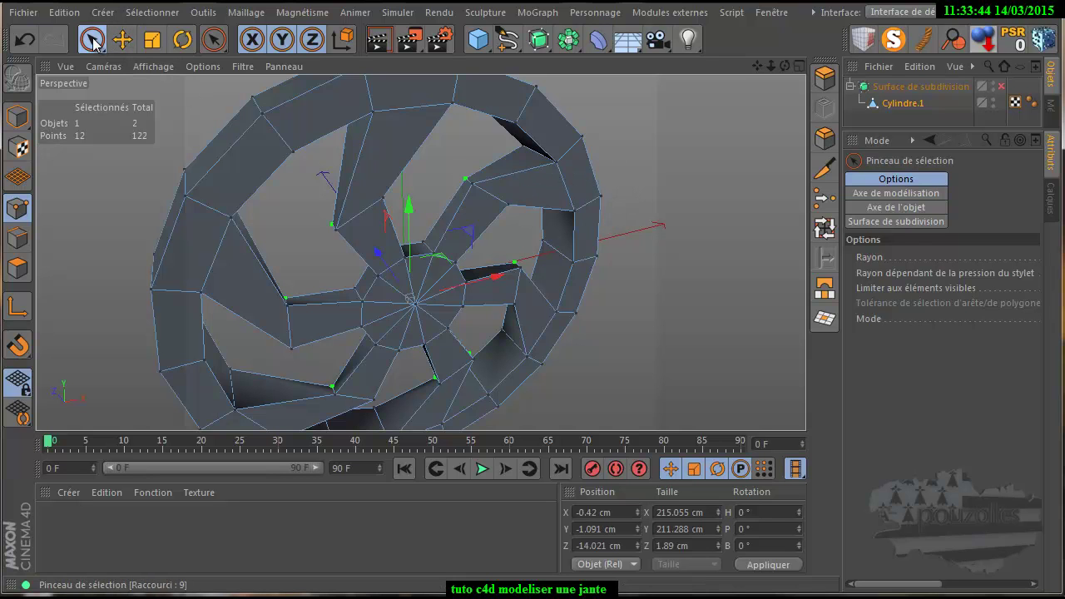
# Select several spoke points near the rim
pyautogui.click(476, 188)
pyautogui.click(508, 205)
pyautogui.keyDown('shift'); pyautogui.click(528, 271); pyautogui.keyUp('shift')
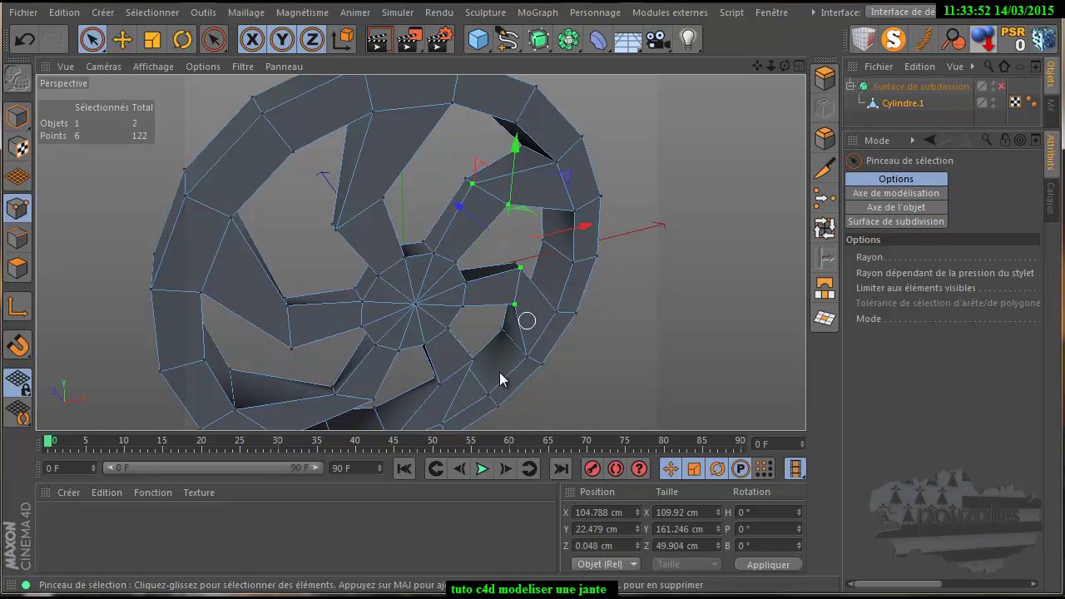
pyautogui.keyDown('shift'); pyautogui.moveTo(475, 362); pyautogui.dragTo(439, 389); pyautogui.keyUp('shift')
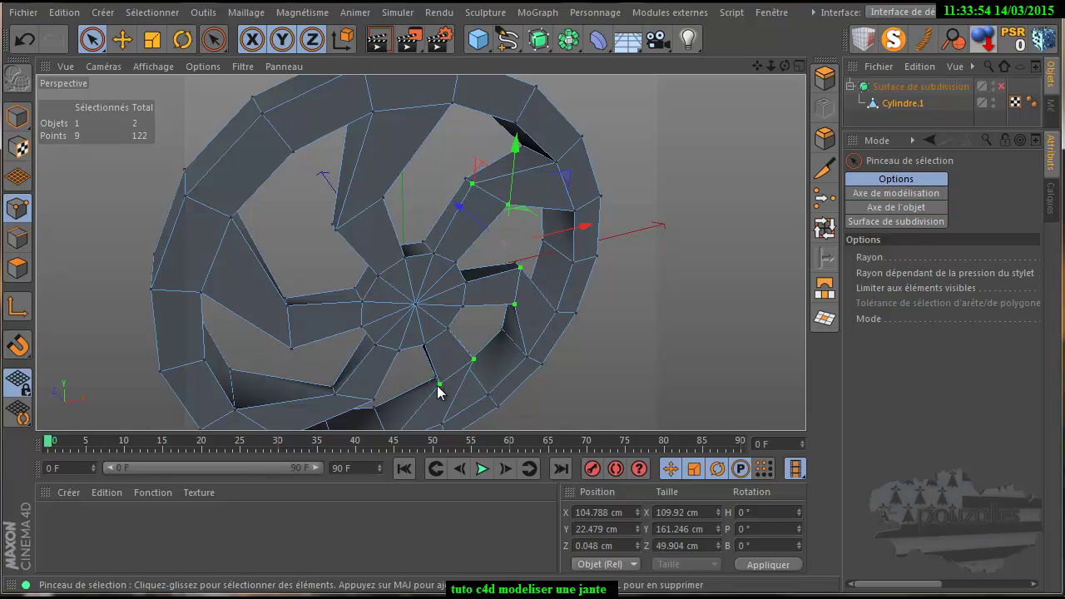
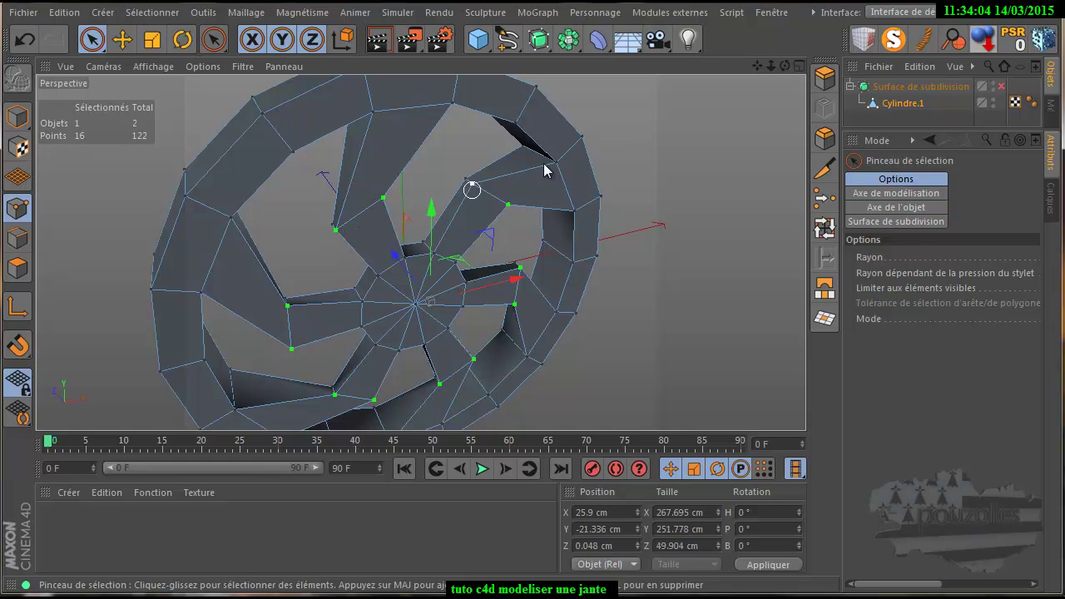
# Deselect four stray points with the Selection brush, leaving only the 12 spoke points selected
pyautogui.moveTo(786, 66); pyautogui.dragTo(764, 85)
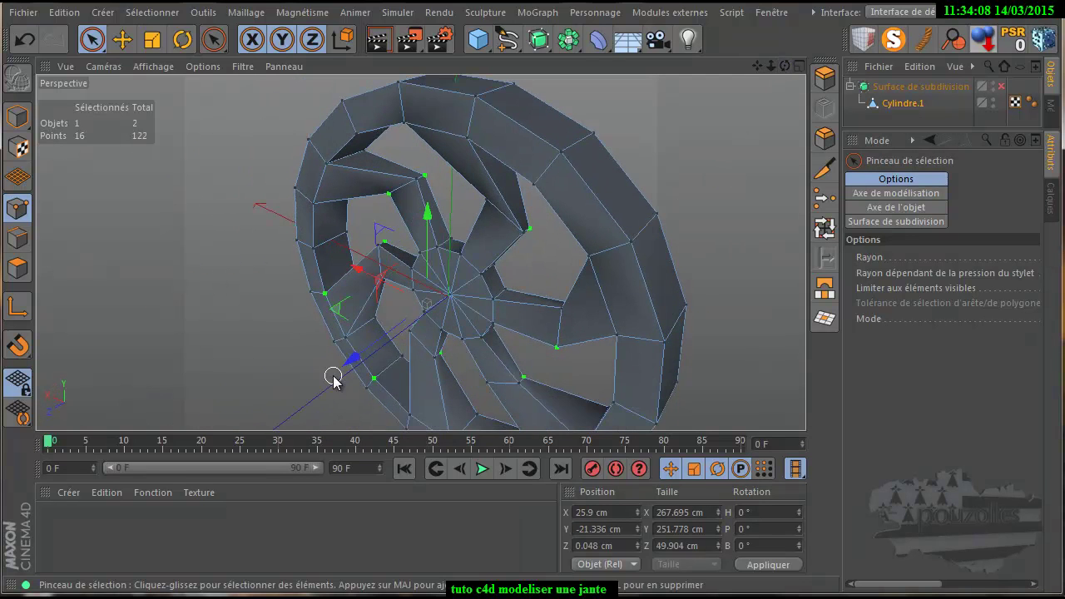
pyautogui.scroll(3, 333, 375)
pyautogui.moveTo(784, 66); pyautogui.dragTo(459, 328)
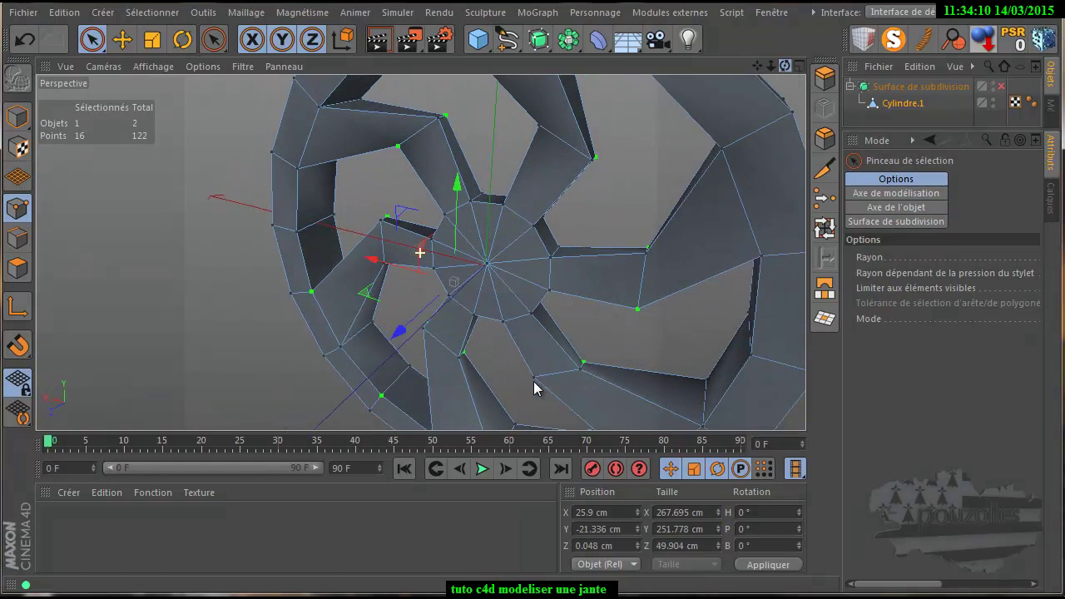
pyautogui.keyDown('ctrl'); pyautogui.moveTo(300, 288); pyautogui.dragTo(396, 403); pyautogui.keyUp('ctrl')
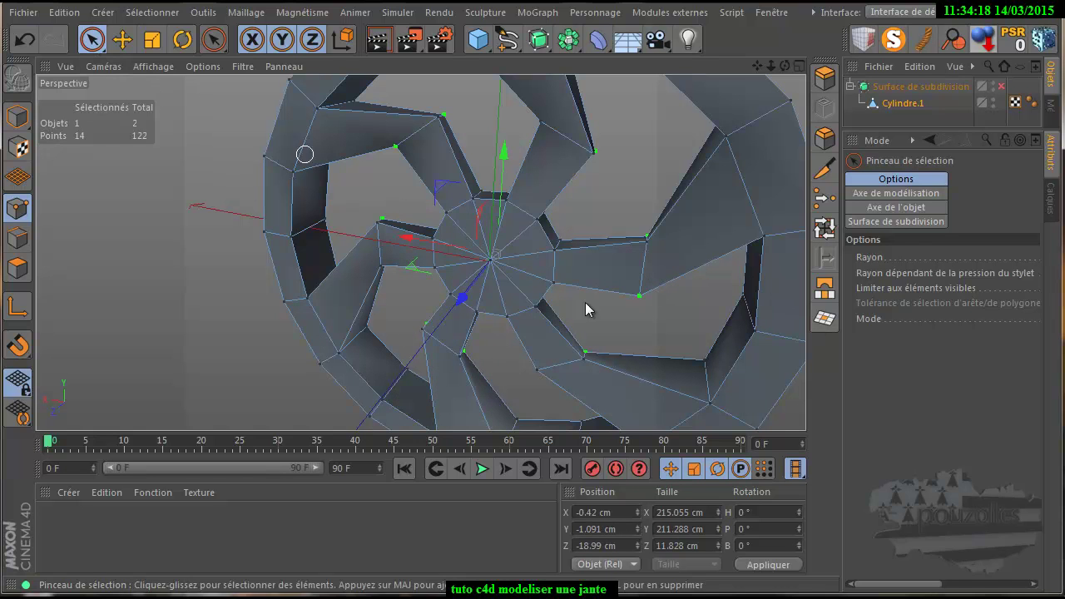
pyautogui.click(862, 288)
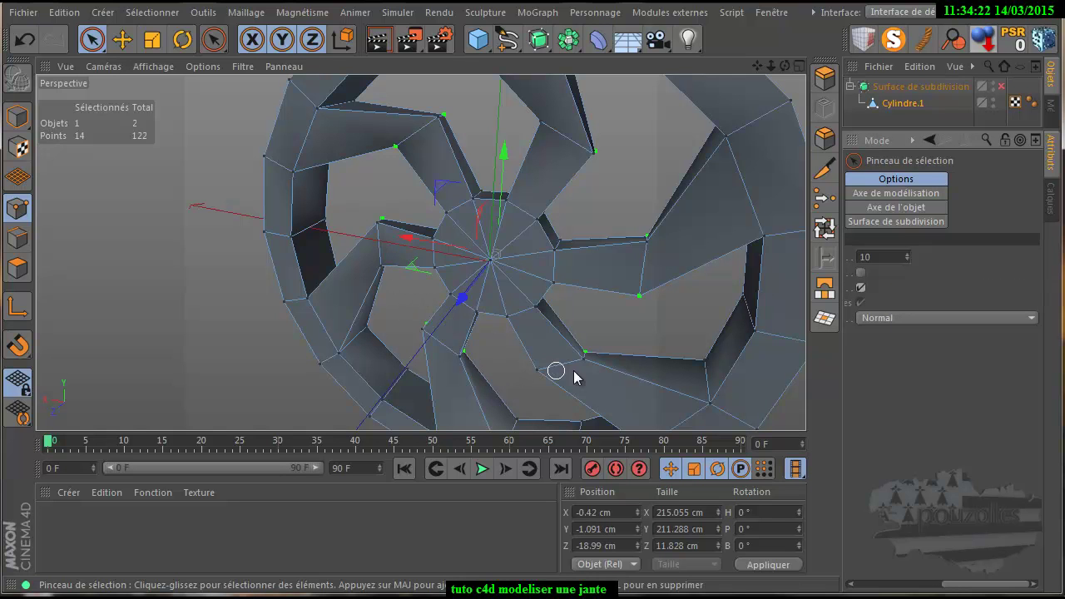
pyautogui.keyDown('ctrl'); pyautogui.click(644, 296); pyautogui.keyUp('ctrl')
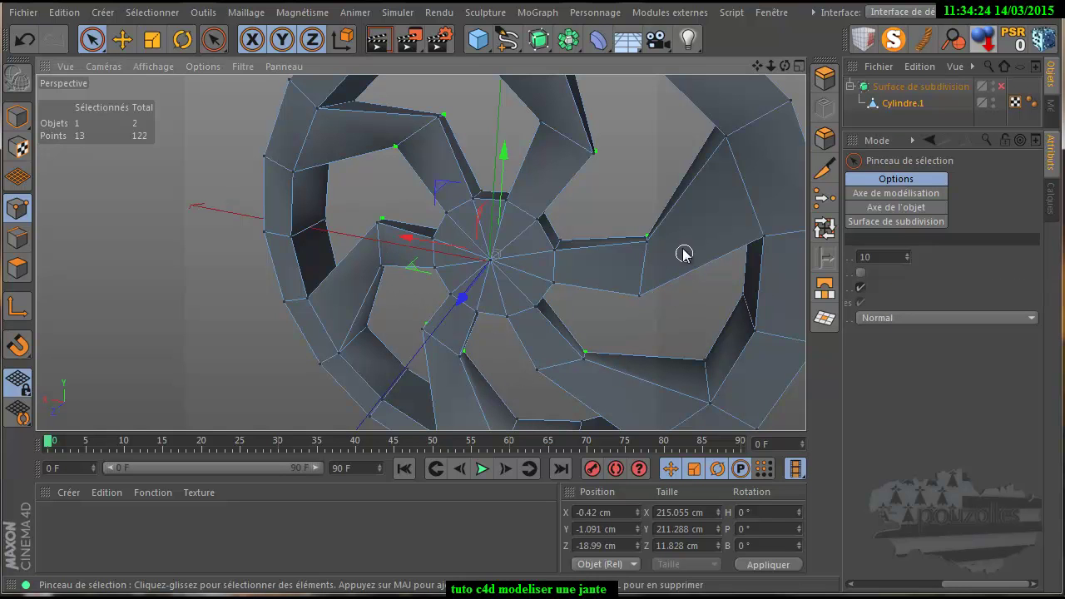
pyautogui.keyDown('ctrl'); pyautogui.click(397, 148); pyautogui.keyUp('ctrl')
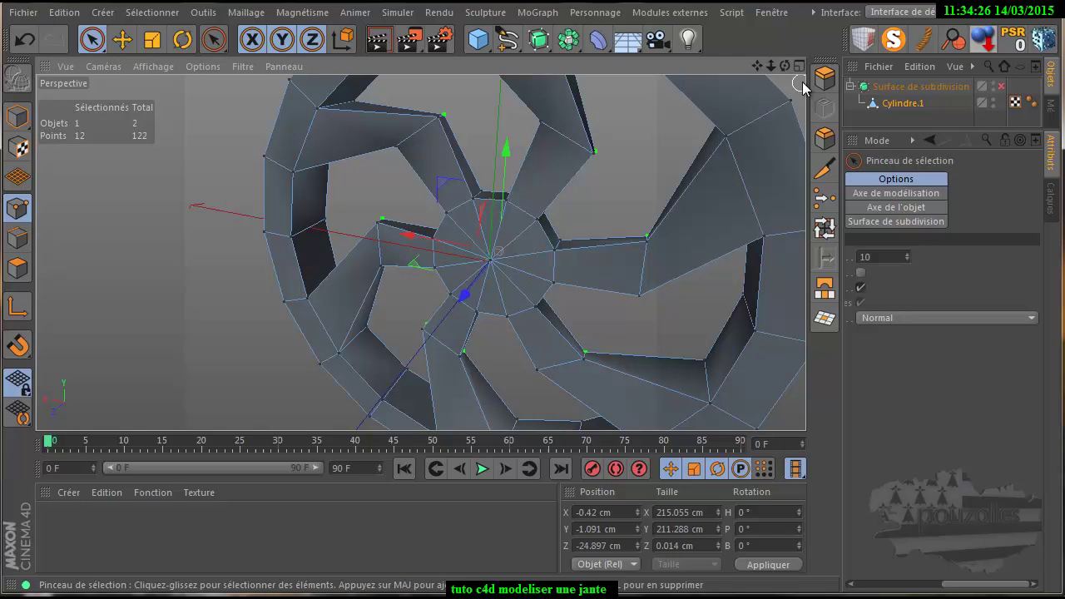
# Push the twelve selected spoke points back along the wheel's Z axis
pyautogui.moveTo(784, 65)
pyautogui.mouseDown()
pyautogui.moveTo(540, 381)
pyautogui.moveTo(517, 380)
pyautogui.moveTo(545, 382)
pyautogui.moveTo(504, 389)
pyautogui.moveTo(534, 381)
pyautogui.mouseUp()
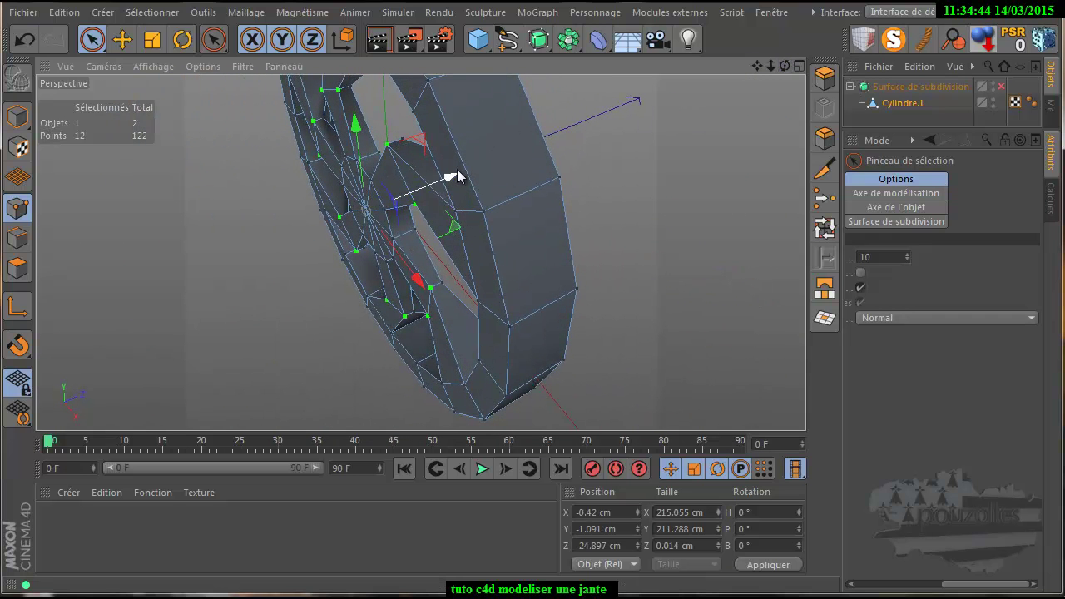
pyautogui.moveTo(452, 178)
pyautogui.mouseDown()
pyautogui.moveTo(438, 195)
pyautogui.moveTo(440, 186)
pyautogui.mouseUp()
pyautogui.keyDown('alt'); pyautogui.moveTo(632, 221); pyautogui.dragTo(707, 162); pyautogui.keyUp('alt')
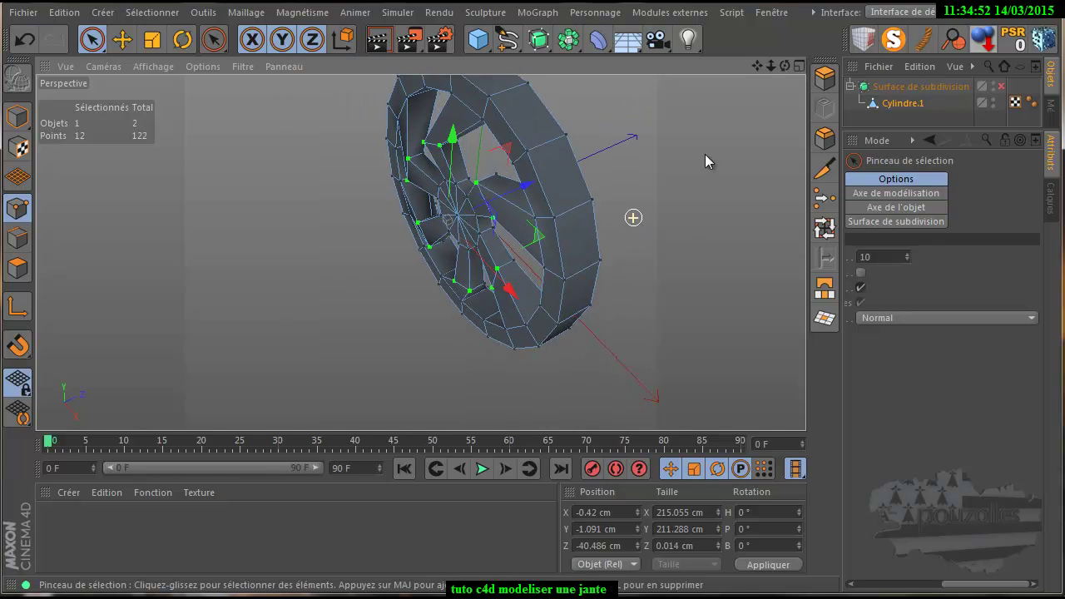
pyautogui.moveTo(757, 65); pyautogui.dragTo(531, 383)
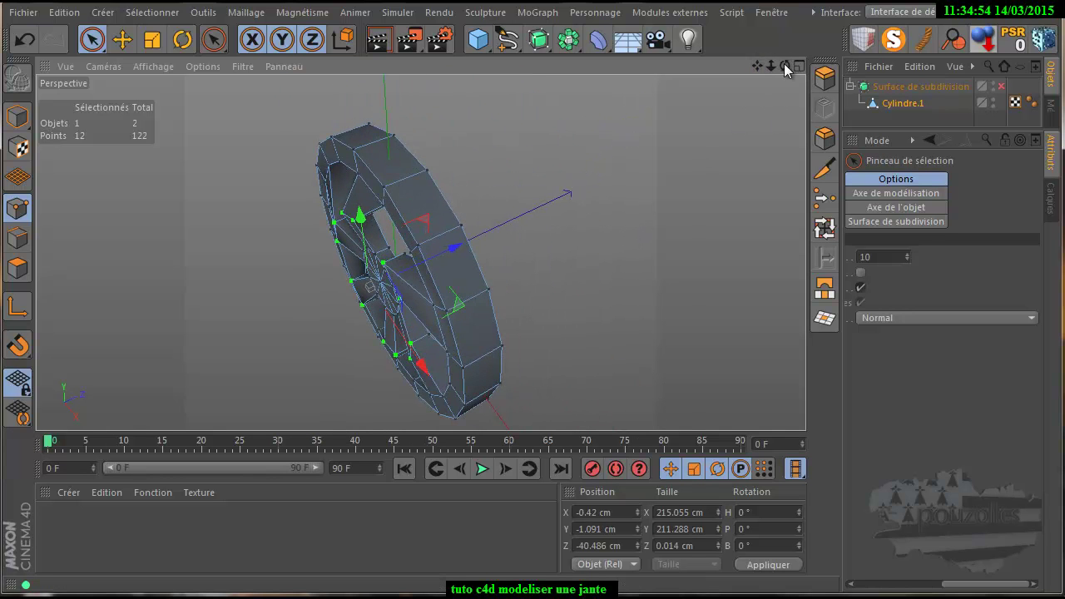
pyautogui.moveTo(784, 63); pyautogui.dragTo(531, 381)
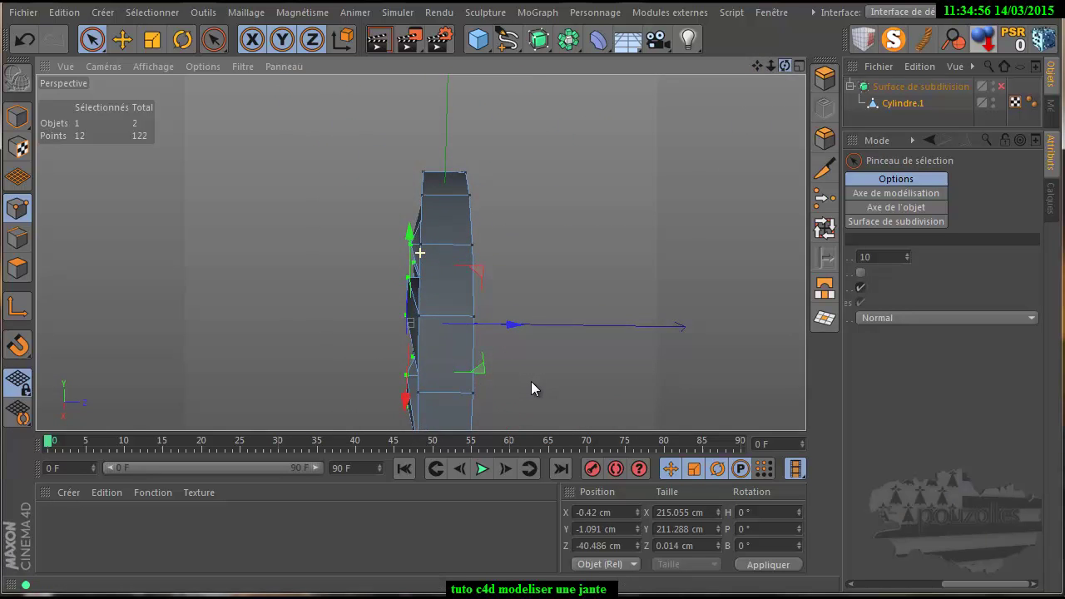
# Fine-tune the spoke points' depth offset in the Top view, then return to Perspective
pyautogui.middleClick(541, 211)
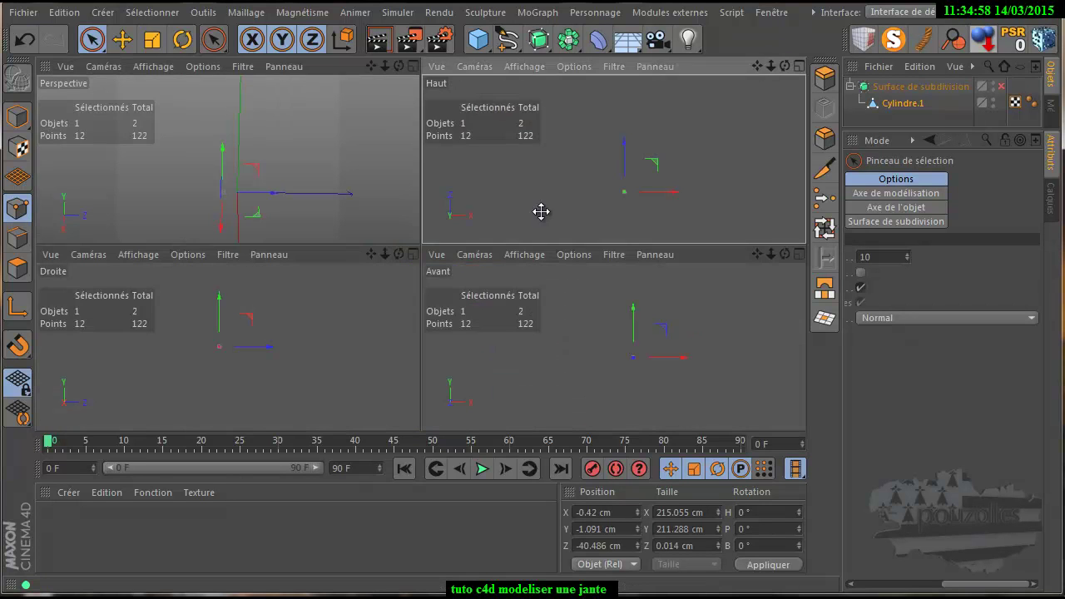
pyautogui.middleClick(540, 212)
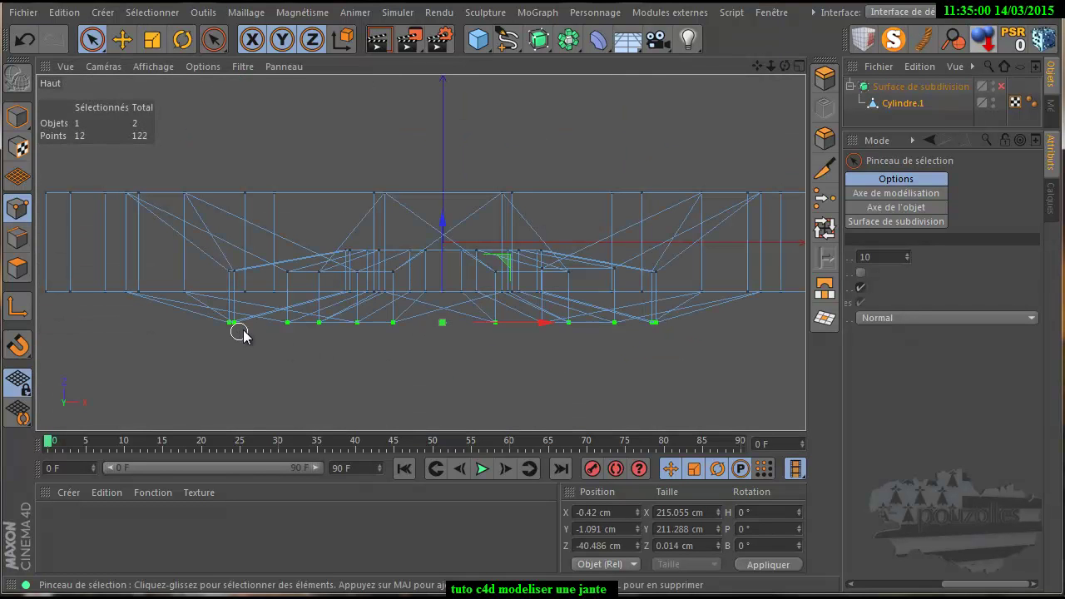
pyautogui.moveTo(443, 229); pyautogui.dragTo(448, 215)
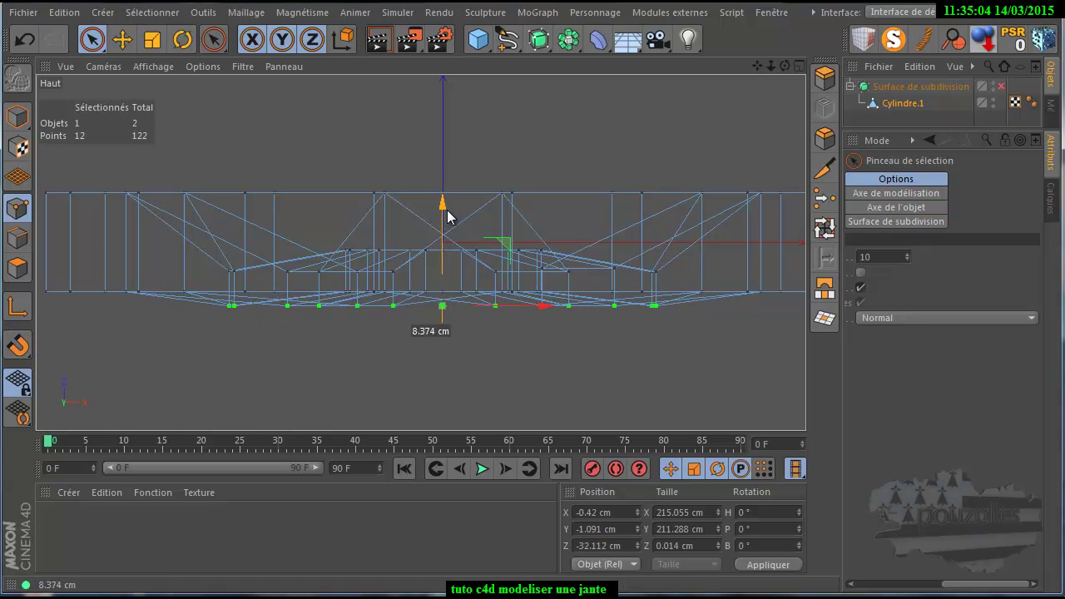
pyautogui.moveTo(447, 216); pyautogui.dragTo(448, 217)
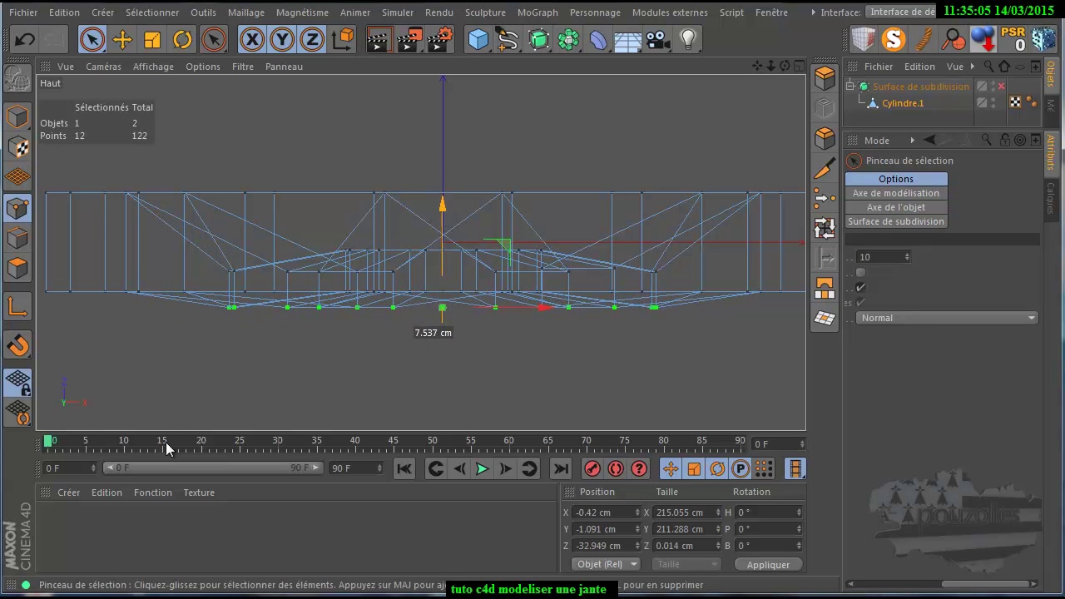
pyautogui.middleClick(207, 360)
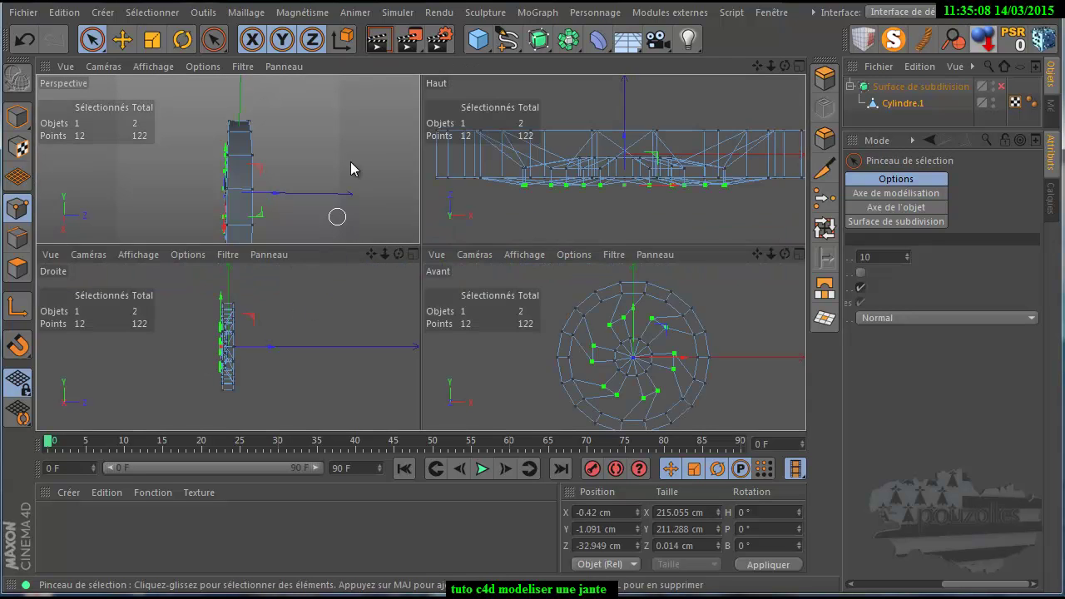
pyautogui.middleClick(351, 161)
pyautogui.moveTo(534, 381)
pyautogui.keyDown('alt'); pyautogui.mouseDown()
pyautogui.moveTo(756, 69)
pyautogui.moveTo(776, 65)
pyautogui.moveTo(850, 105)
pyautogui.mouseUp(); pyautogui.keyUp('alt')
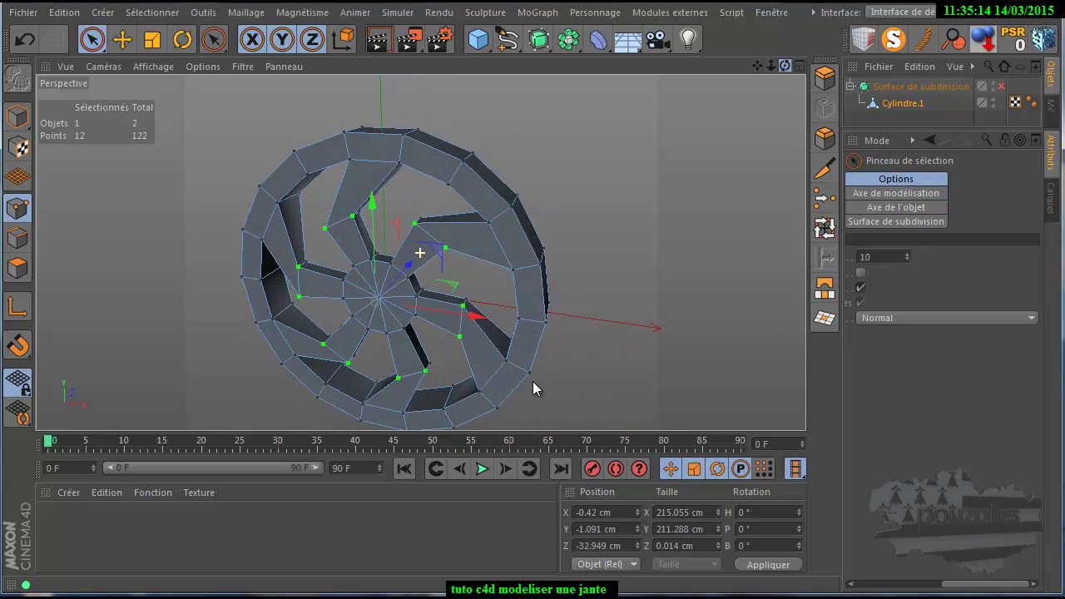
# Preview the rim with Subdivision Surface on, then turn it off and switch to Polygon mode
pyautogui.click(1001, 86)
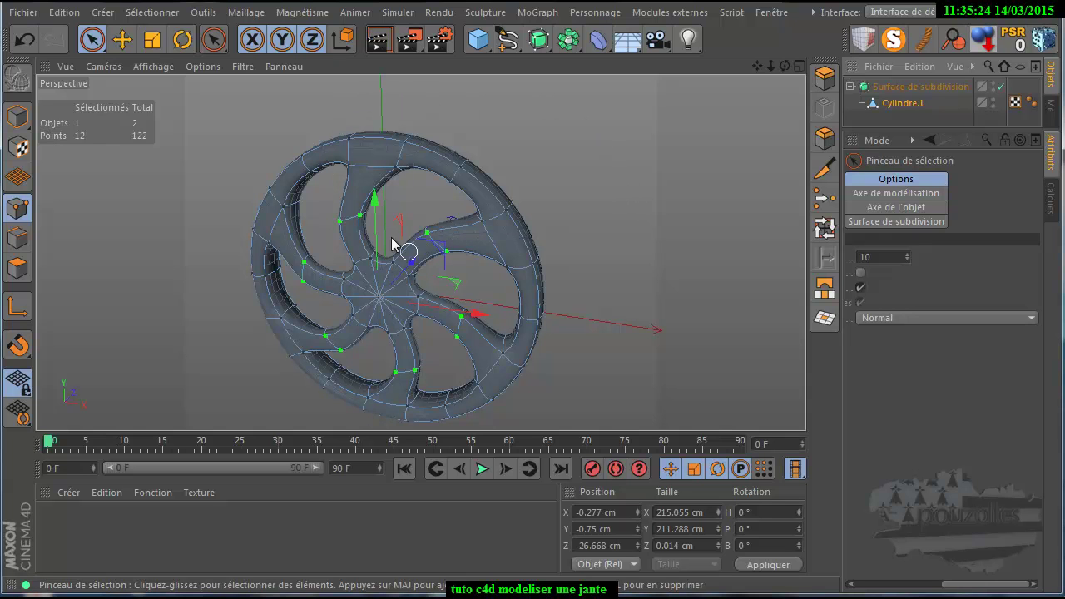
pyautogui.click(17, 267)
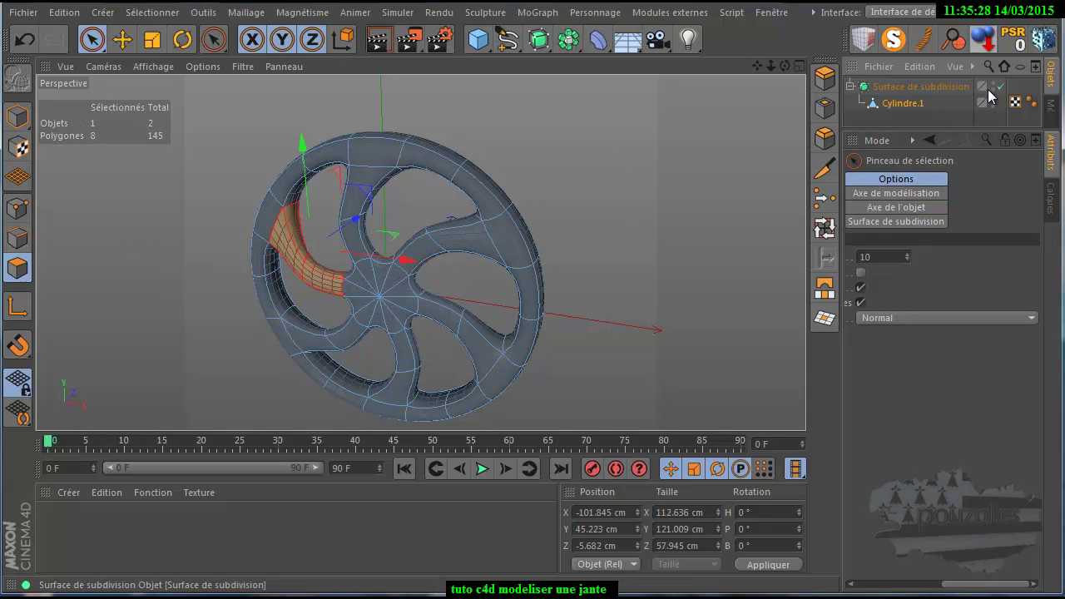
pyautogui.click(1001, 86)
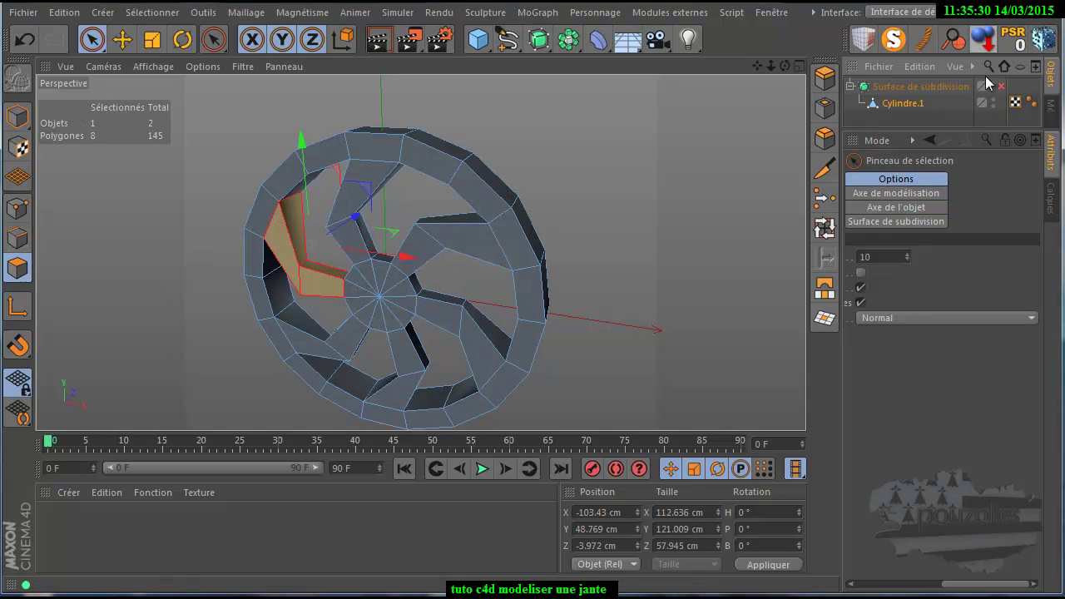
pyautogui.middleClick(584, 344)
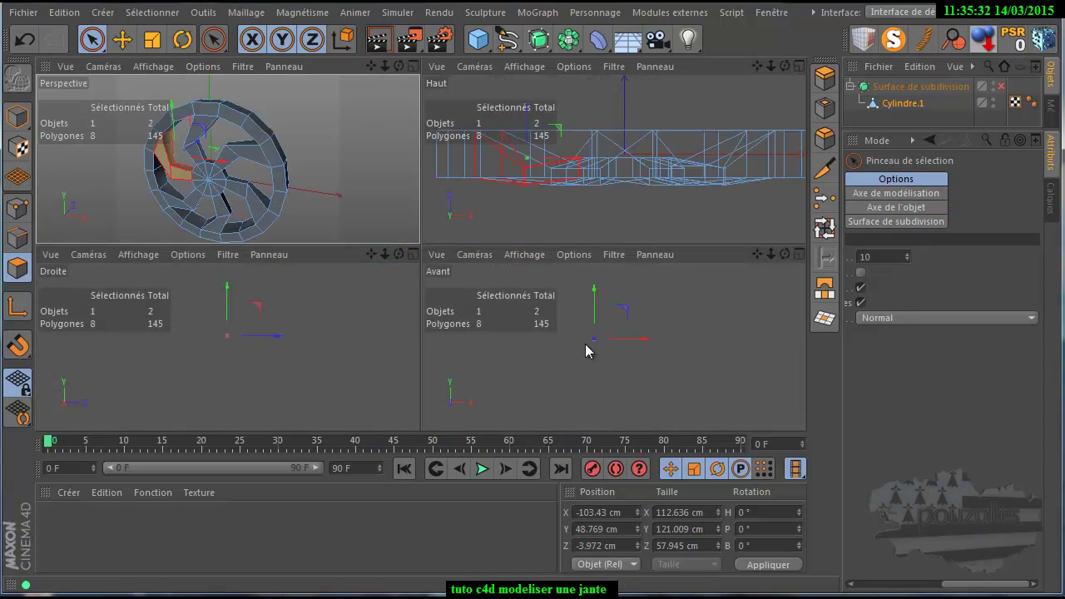
pyautogui.middleClick(585, 343)
# In the Front view, brush-select the polygons of every curved spoke, 24 in total
pyautogui.click(378, 253)
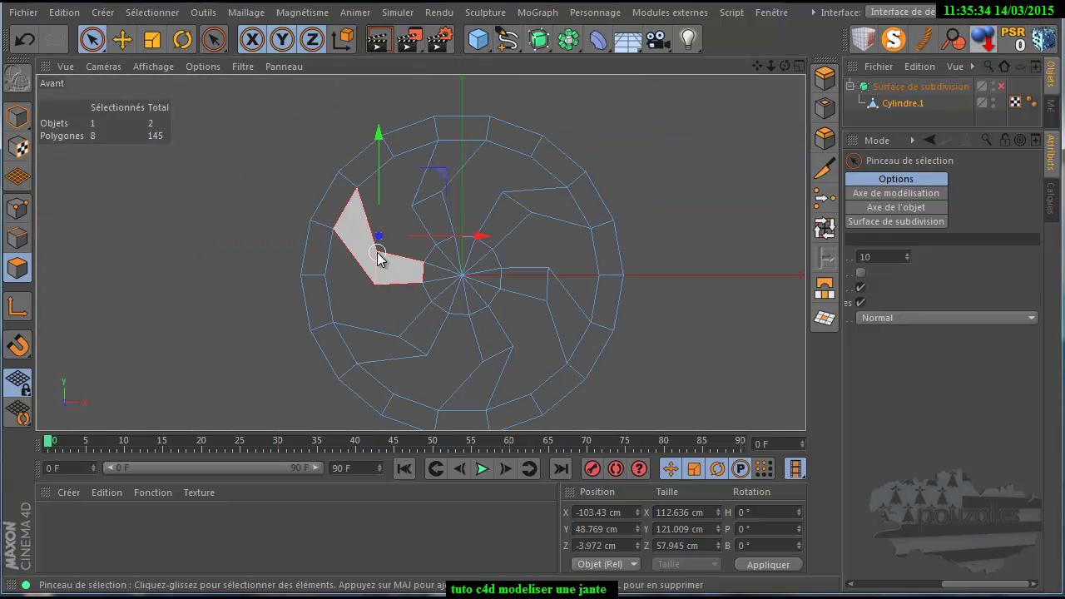
pyautogui.scroll(1, 575, 254)
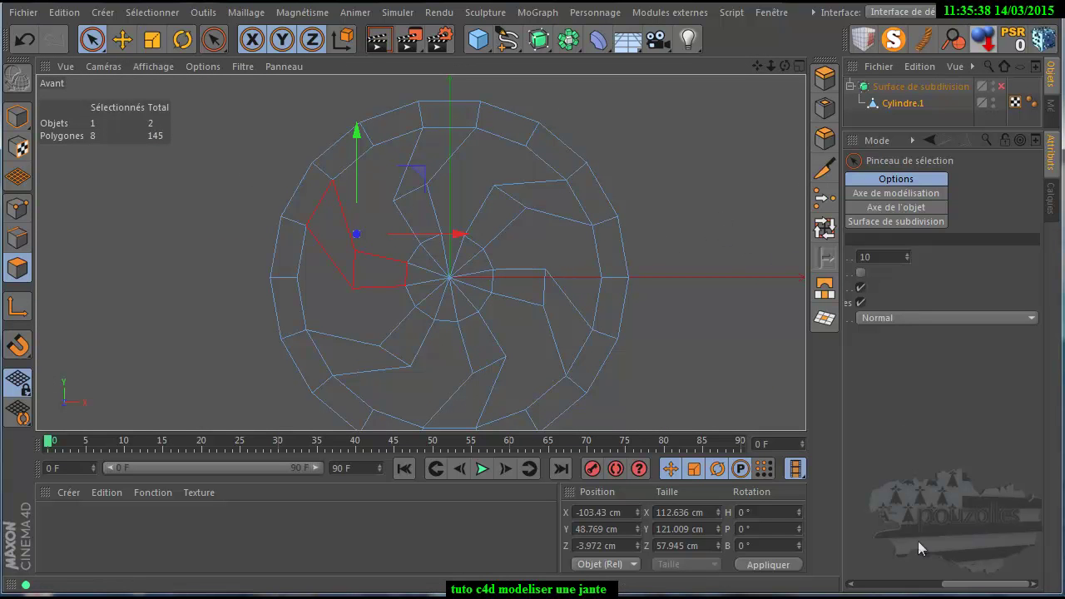
pyautogui.moveTo(953, 583); pyautogui.dragTo(863, 582)
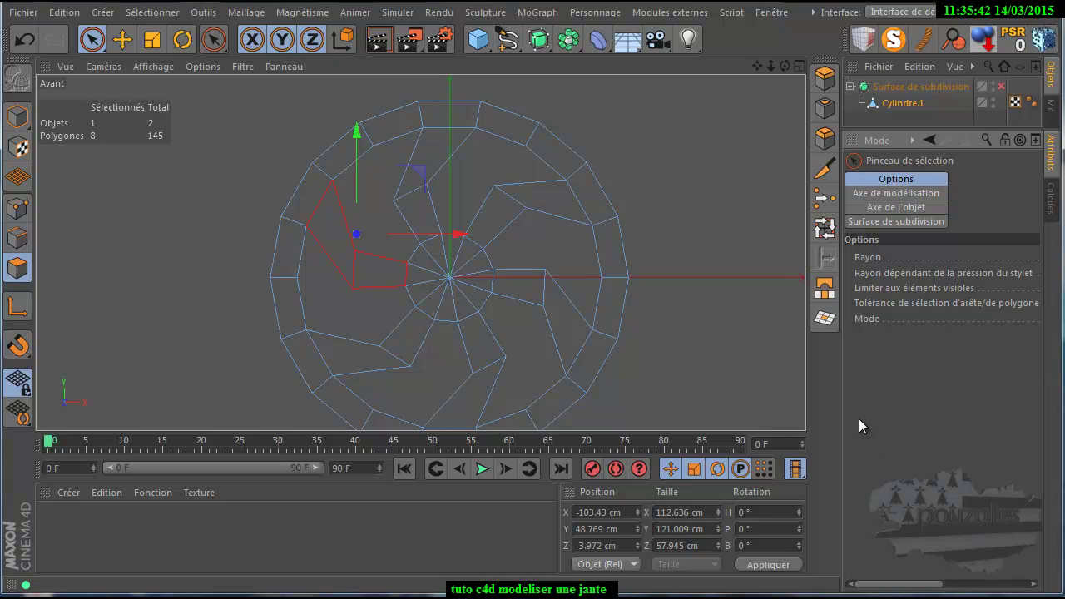
pyautogui.moveTo(843, 380); pyautogui.dragTo(784, 380)
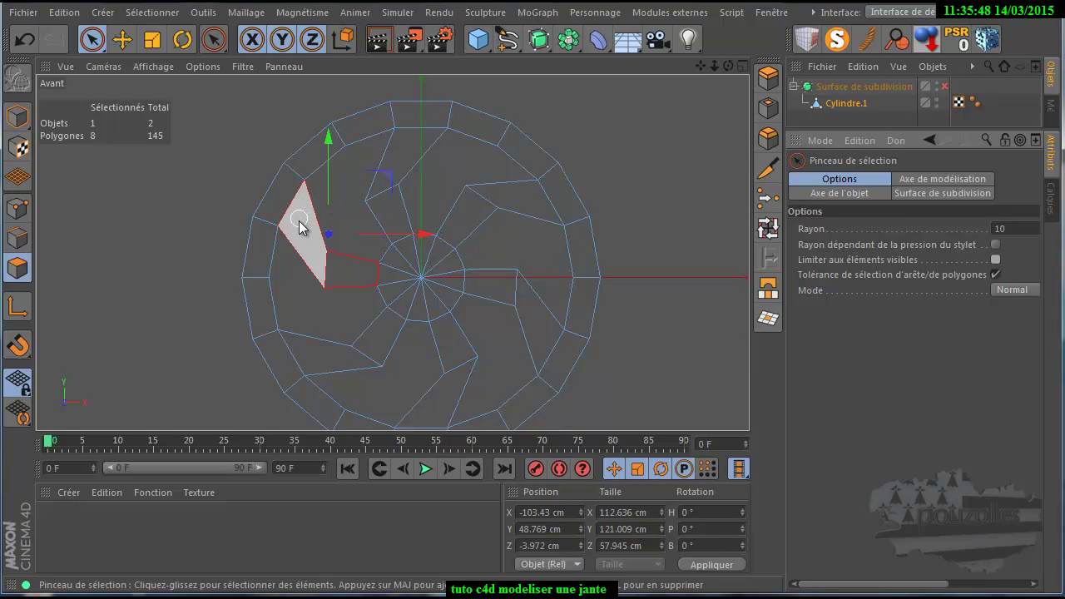
pyautogui.moveTo(301, 233); pyautogui.dragTo(326, 277)
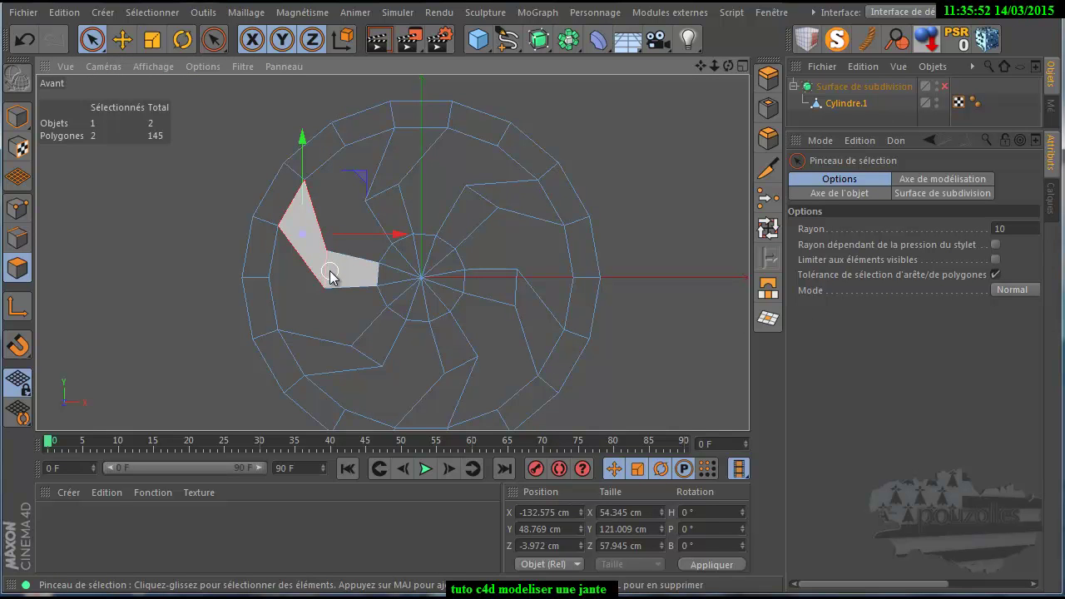
pyautogui.keyDown('shift'); pyautogui.moveTo(398, 218); pyautogui.dragTo(386, 200); pyautogui.keyUp('shift')
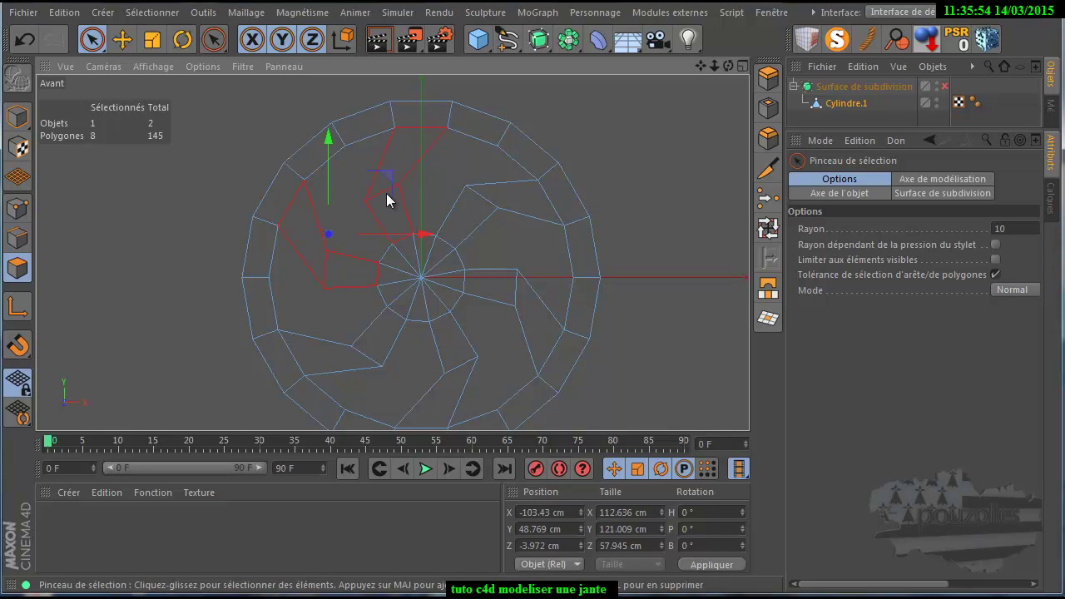
pyautogui.keyDown('shift'); pyautogui.click(475, 198); pyautogui.keyUp('shift')
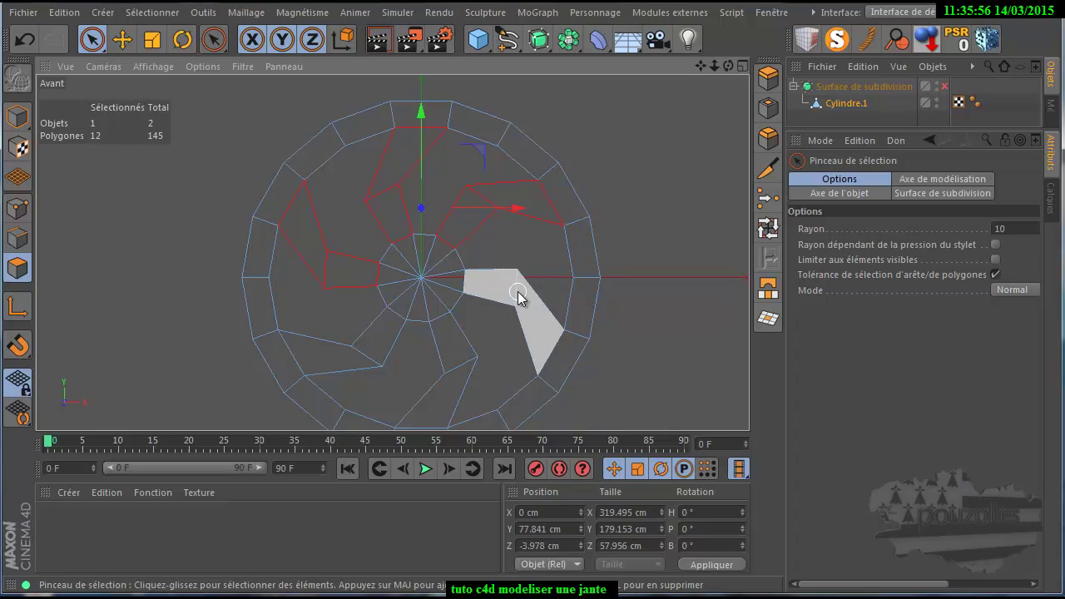
pyautogui.keyDown('shift'); pyautogui.click(517, 291); pyautogui.keyUp('shift')
pyautogui.keyDown('shift'); pyautogui.click(462, 371); pyautogui.keyUp('shift')
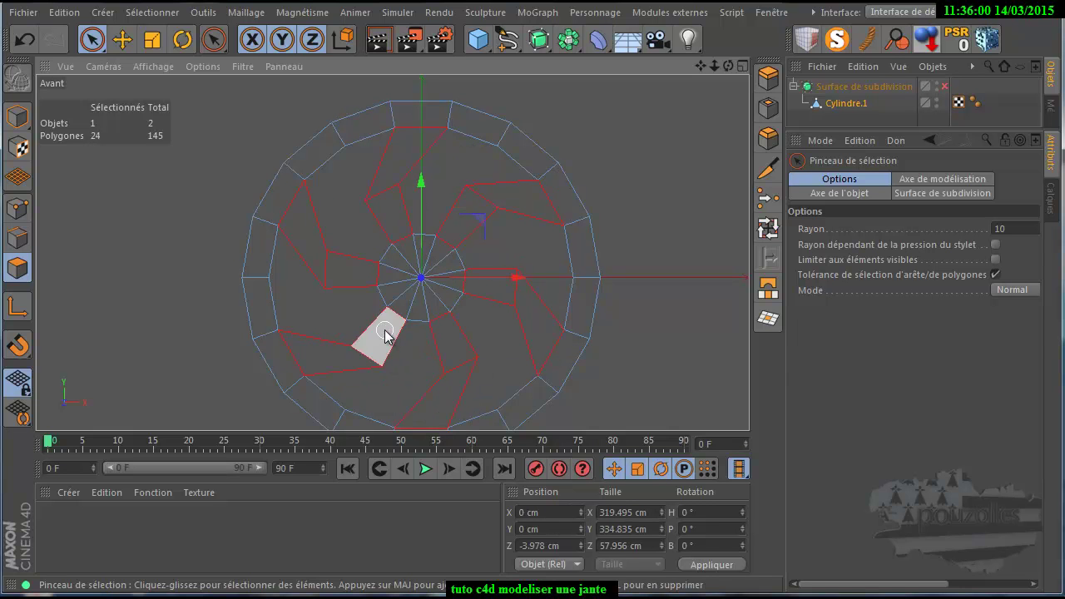
pyautogui.middleClick(364, 304)
pyautogui.middleClick(324, 236)
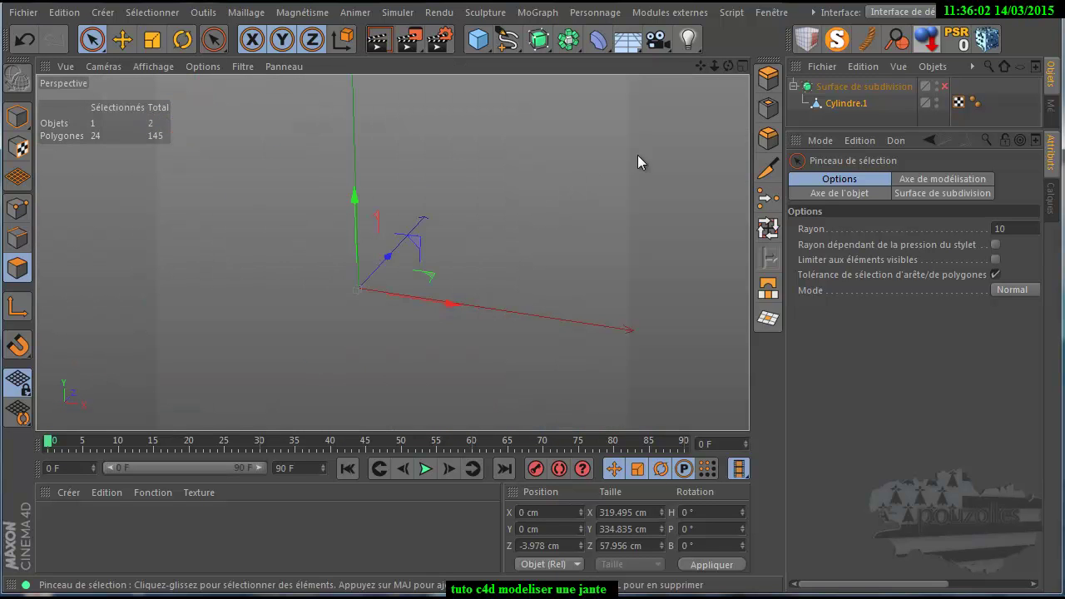
pyautogui.moveTo(729, 66)
pyautogui.mouseDown()
pyautogui.moveTo(531, 381)
pyautogui.moveTo(566, 393)
pyautogui.moveTo(533, 381)
pyautogui.mouseUp()
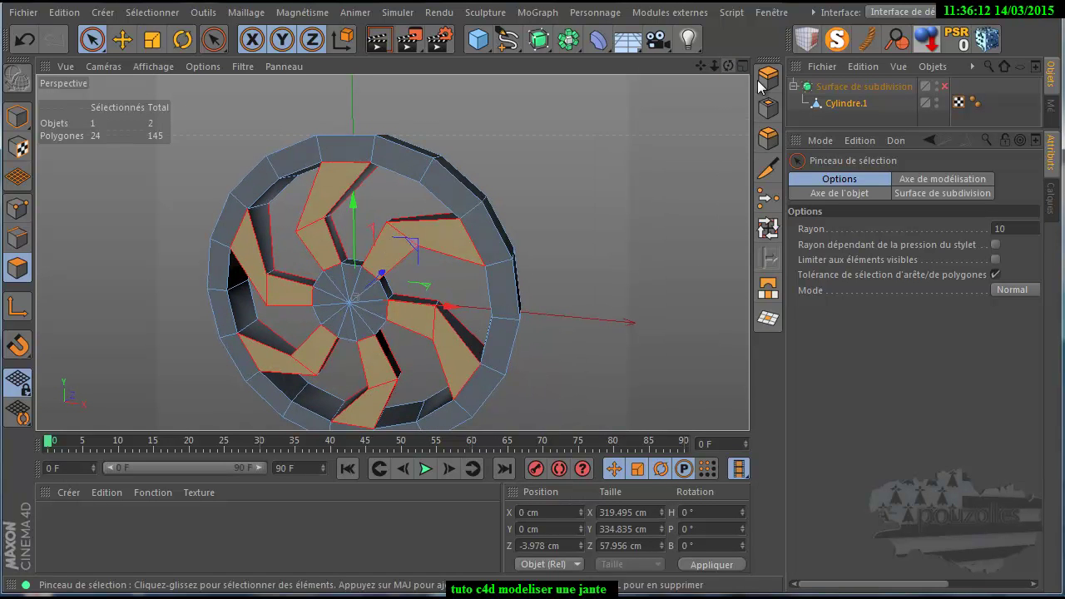
# Inset the 24 spoke polygons with Extrusion interne at an 8.1 cm offset
pyautogui.click(767, 109)
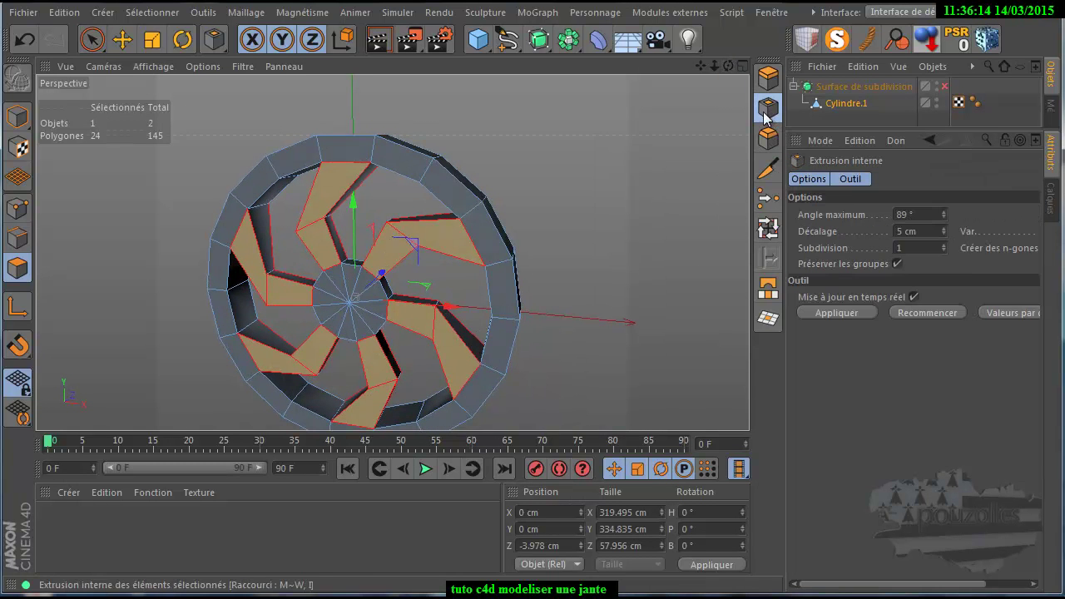
pyautogui.moveTo(532, 382); pyautogui.dragTo(532, 381)
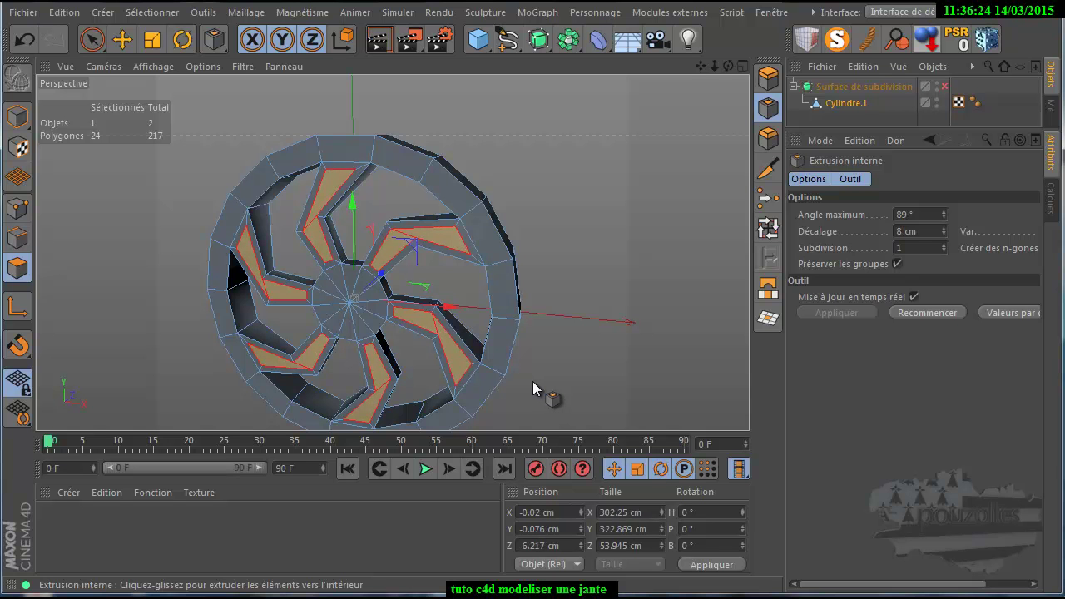
pyautogui.moveTo(728, 66); pyautogui.dragTo(533, 380)
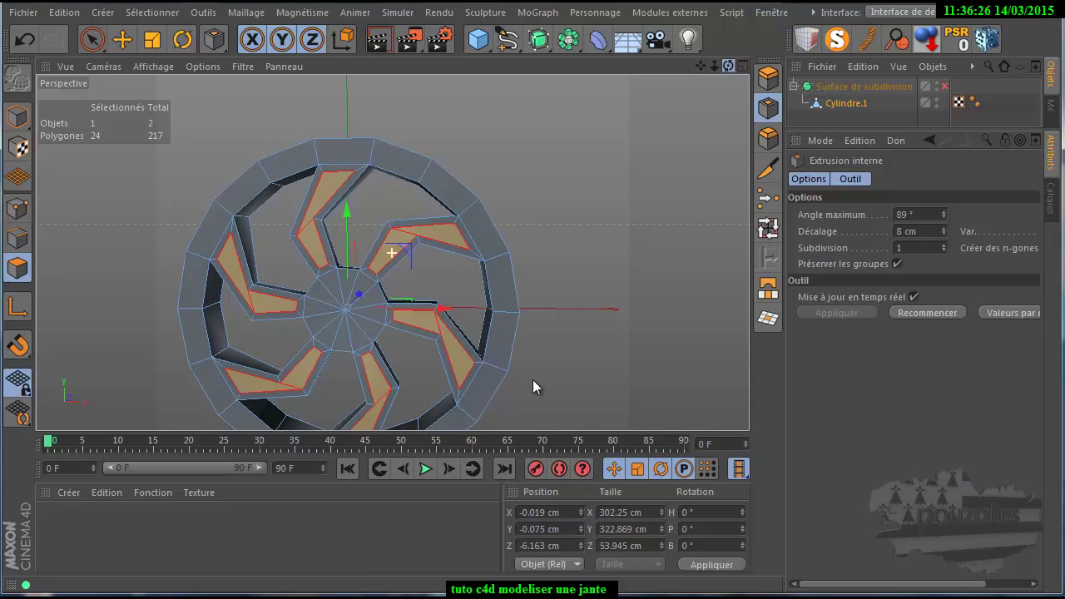
pyautogui.moveTo(704, 68); pyautogui.dragTo(534, 379)
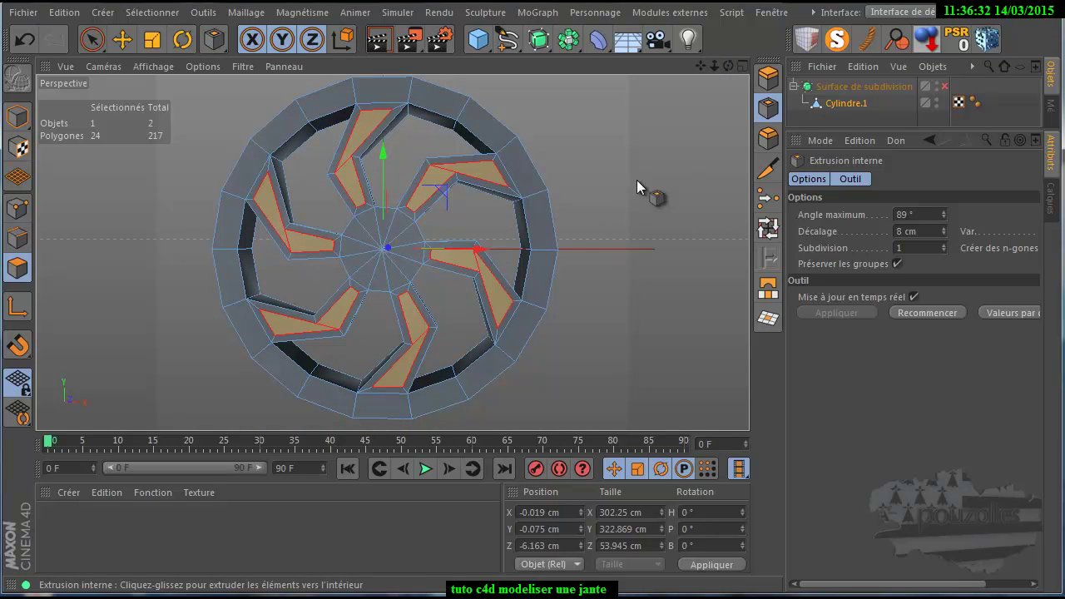
pyautogui.click(24, 39)
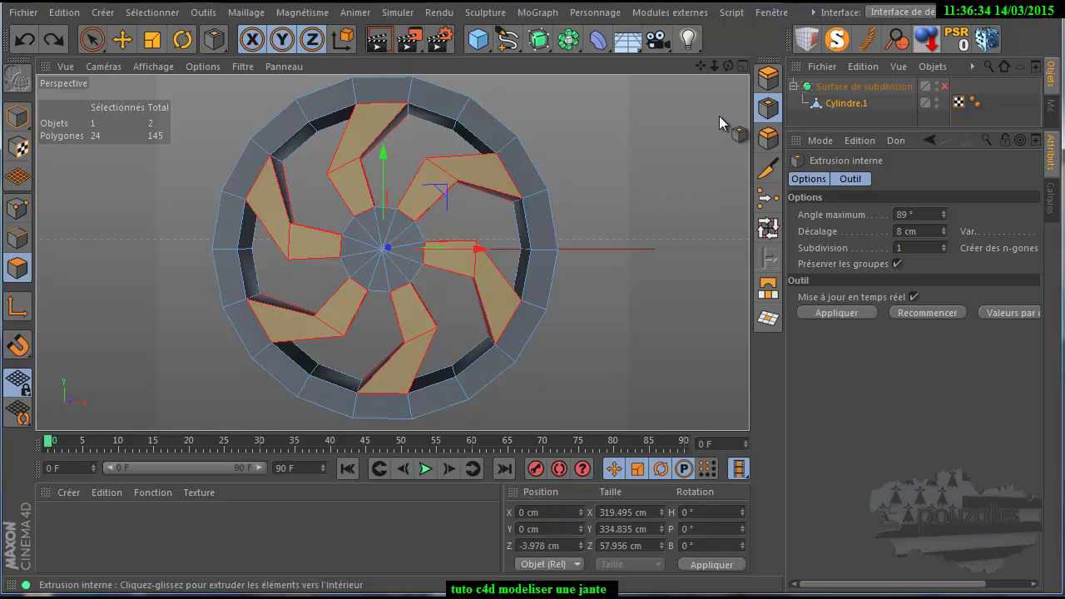
pyautogui.click(533, 382)
pyautogui.moveTo(533, 382); pyautogui.dragTo(532, 381)
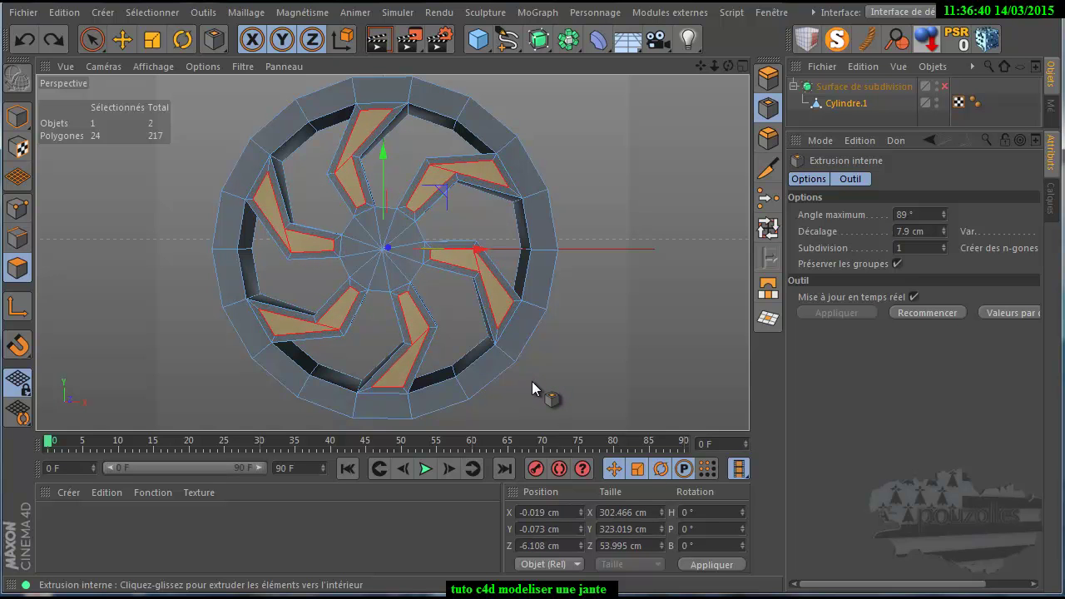
pyautogui.moveTo(532, 381); pyautogui.dragTo(533, 381)
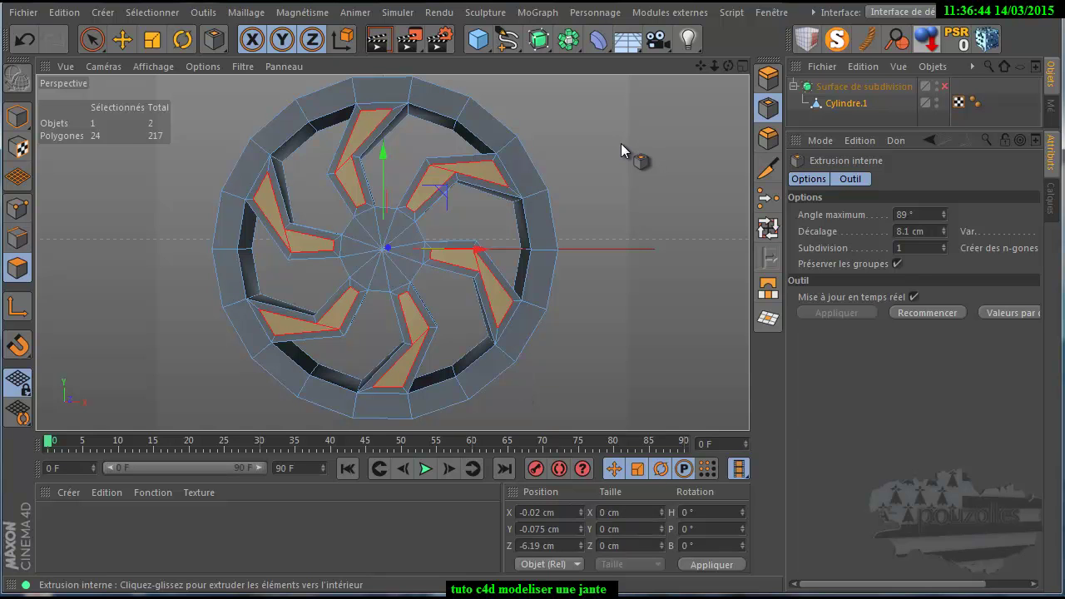
# Delete the inset swirl faces, opening holes through the spokes
pyautogui.hotkey('ctrl', 'shift', 'a')
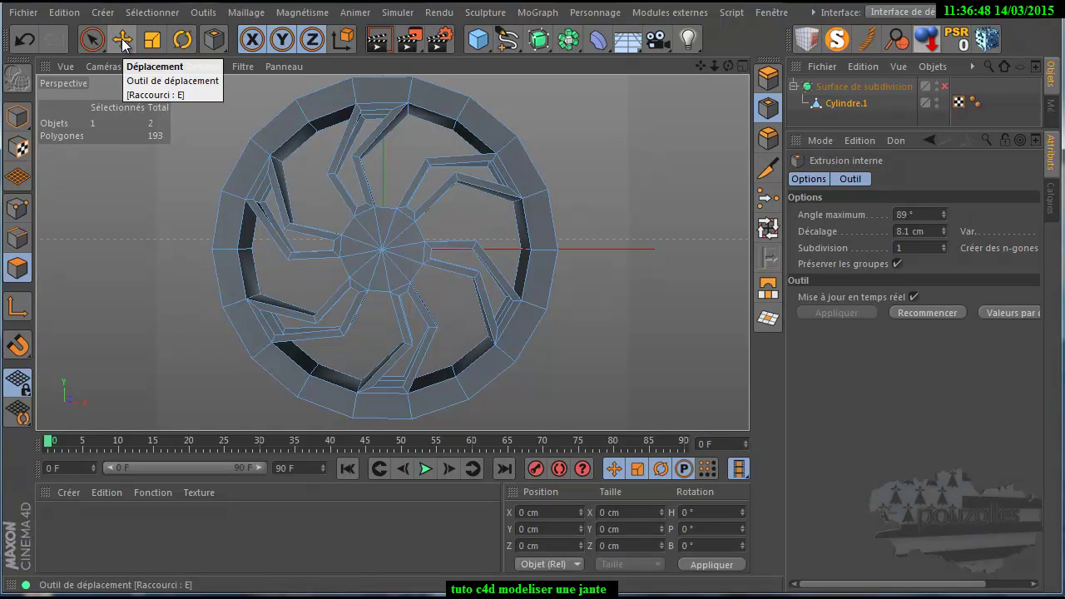
pyautogui.click(15, 239)
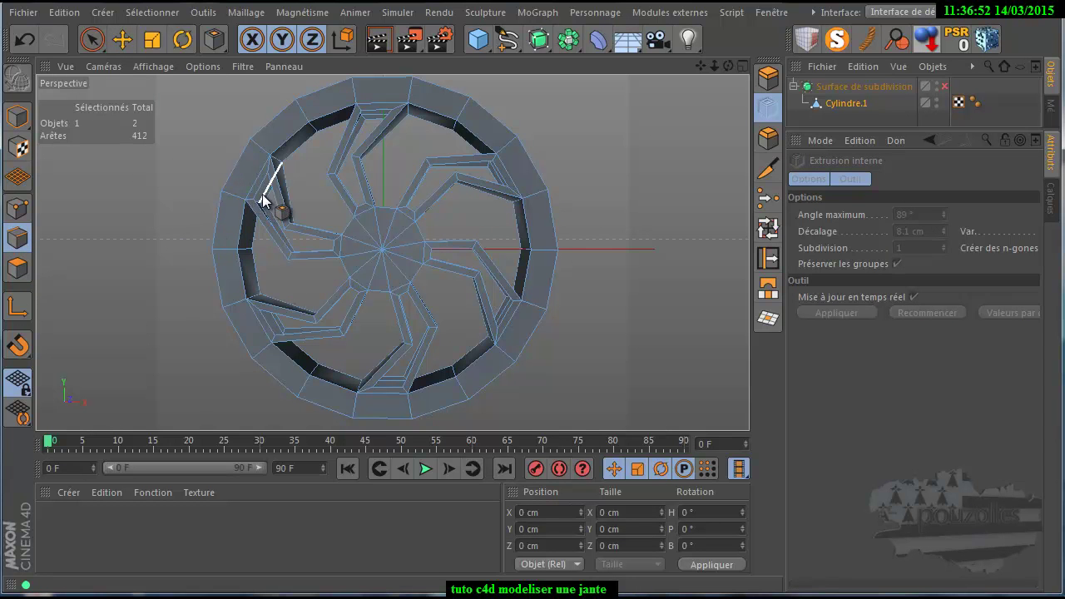
pyautogui.click(776, 293)
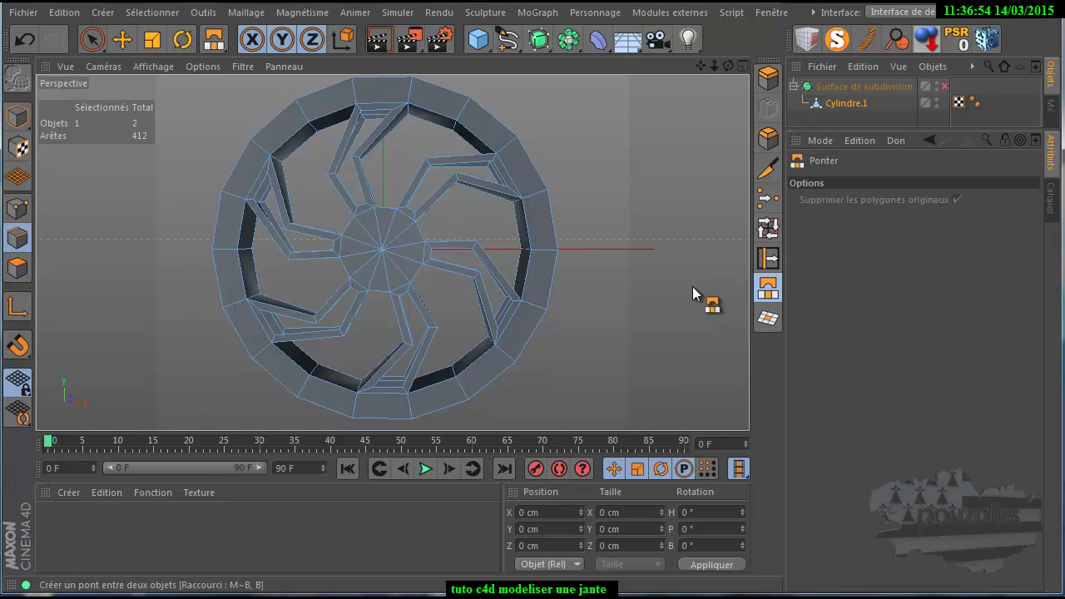
pyautogui.scroll(2, 509, 308)
pyautogui.scroll(3, 508, 306)
pyautogui.scroll(1, 507, 306)
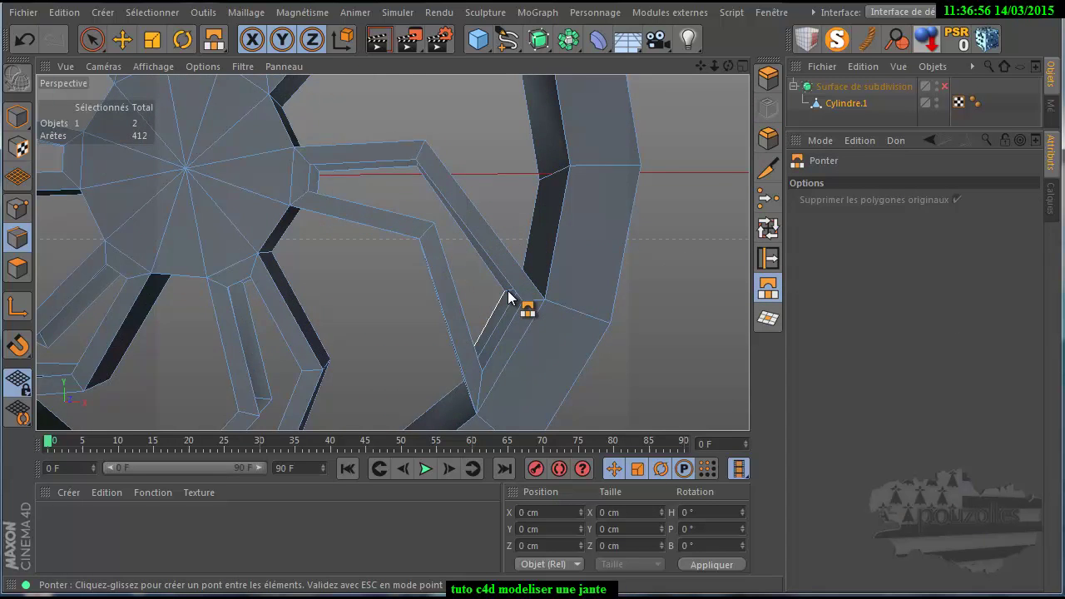
pyautogui.scroll(3, 508, 300)
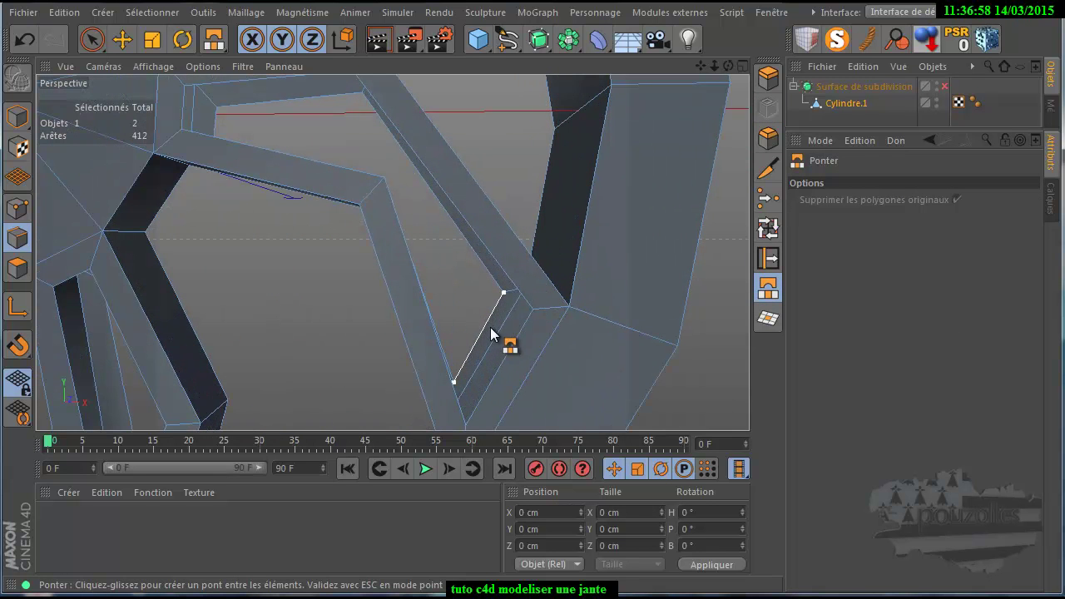
# Bridge the first open spoke edges with new polygons using Ponter
pyautogui.moveTo(490, 326); pyautogui.dragTo(508, 348)
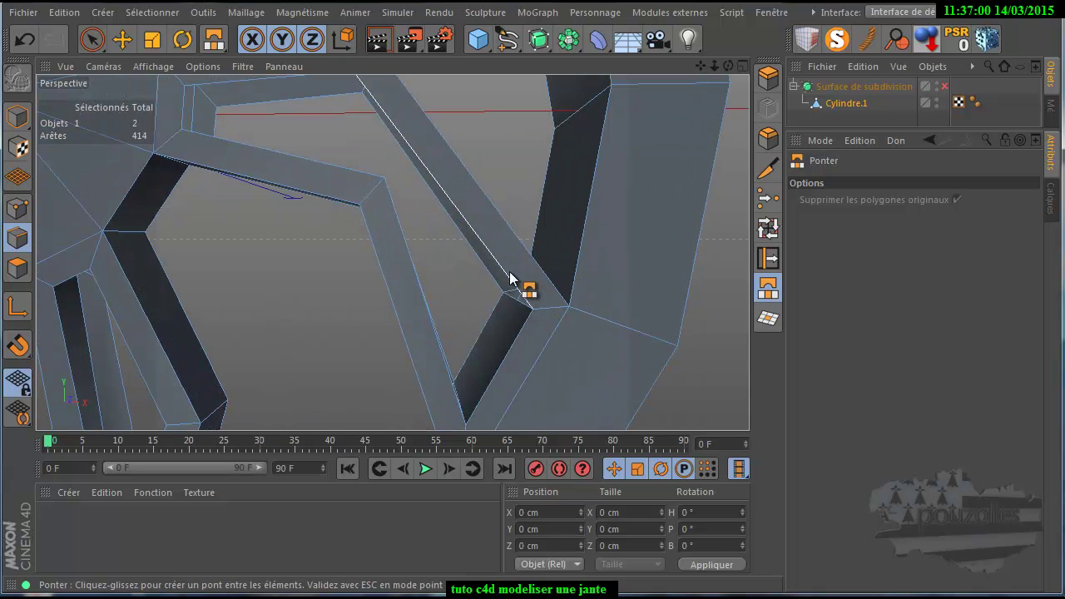
pyautogui.moveTo(509, 289); pyautogui.dragTo(531, 307)
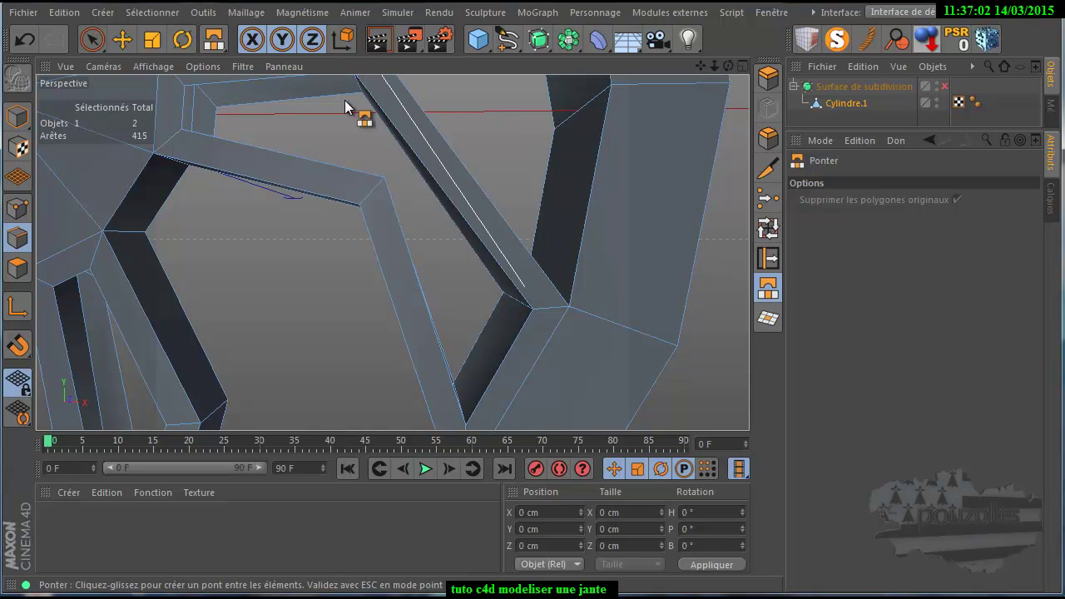
pyautogui.moveTo(203, 84)
pyautogui.mouseDown()
pyautogui.moveTo(233, 100)
pyautogui.moveTo(174, 121)
pyautogui.moveTo(190, 102)
pyautogui.mouseUp()
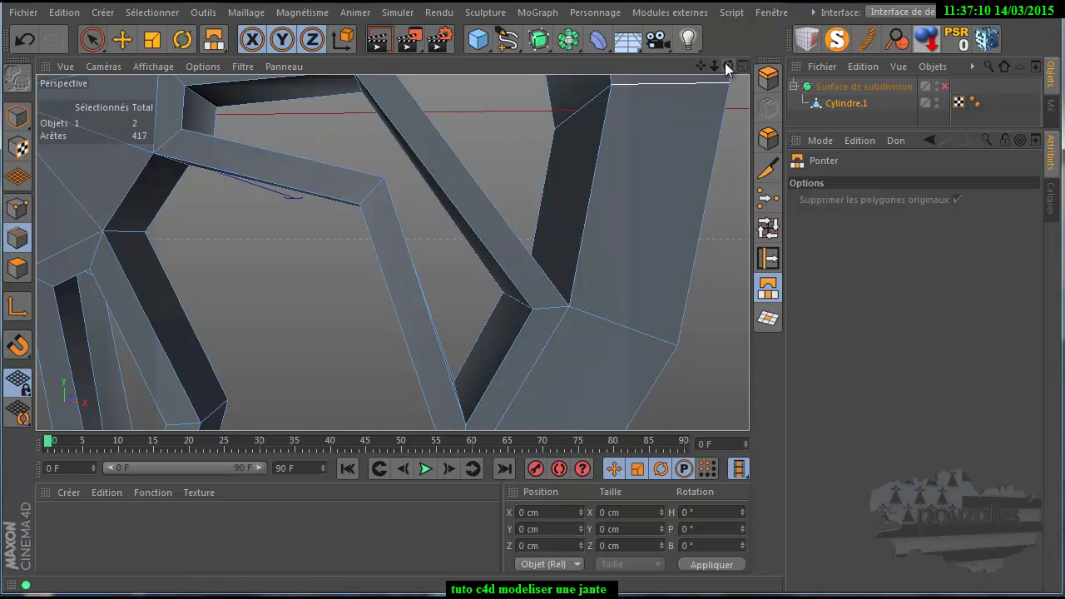
pyautogui.moveTo(725, 62); pyautogui.dragTo(532, 382)
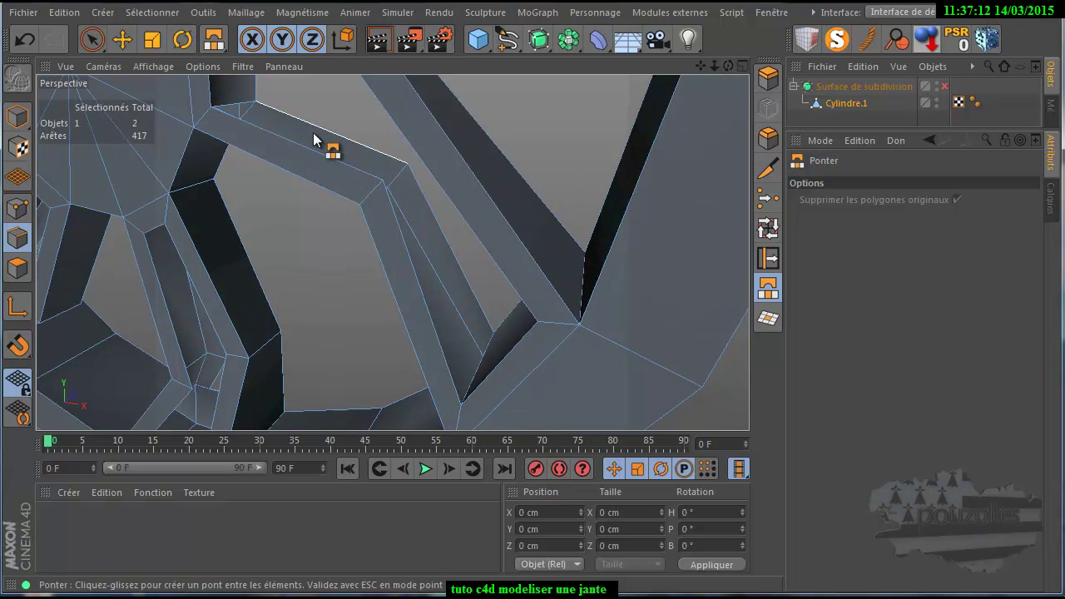
pyautogui.moveTo(316, 131); pyautogui.dragTo(280, 148)
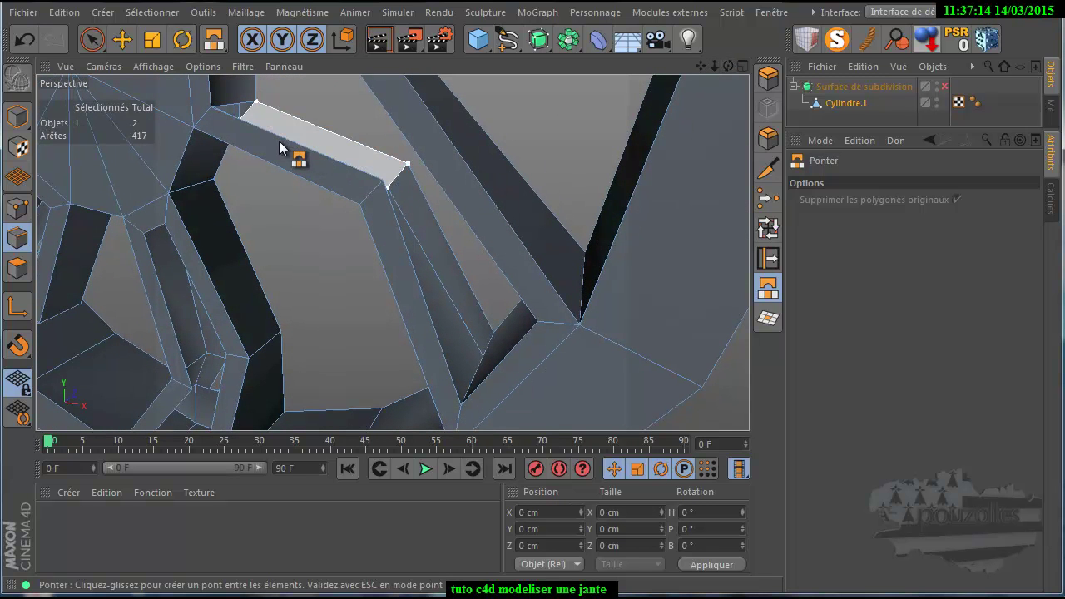
pyautogui.moveTo(254, 133); pyautogui.dragTo(255, 136)
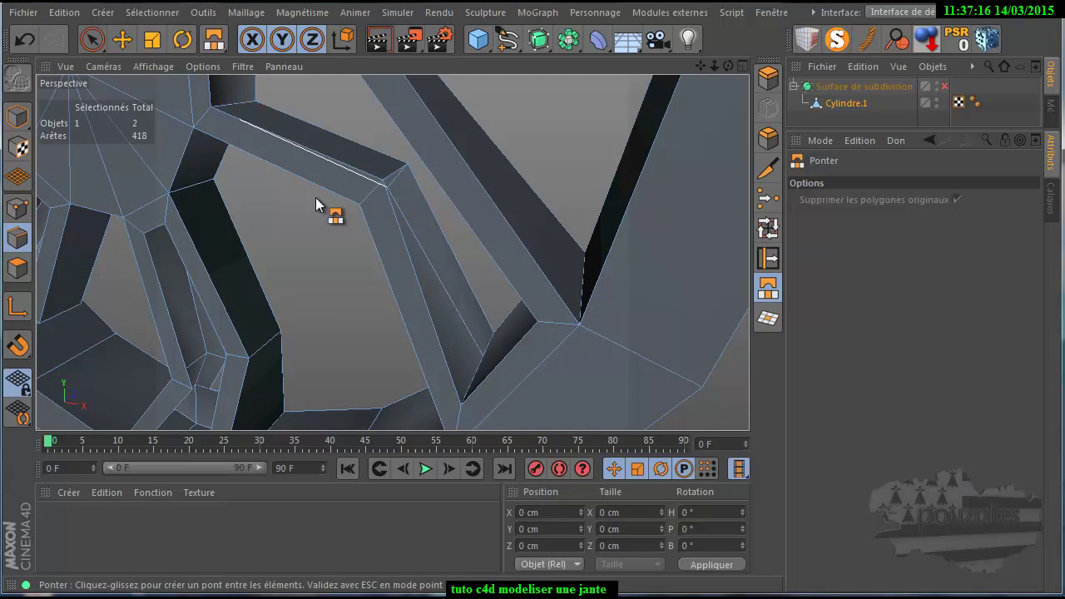
# Bridge further spoke openings, bringing Cylindre.1 to 424 edges
pyautogui.moveTo(459, 265); pyautogui.dragTo(428, 313)
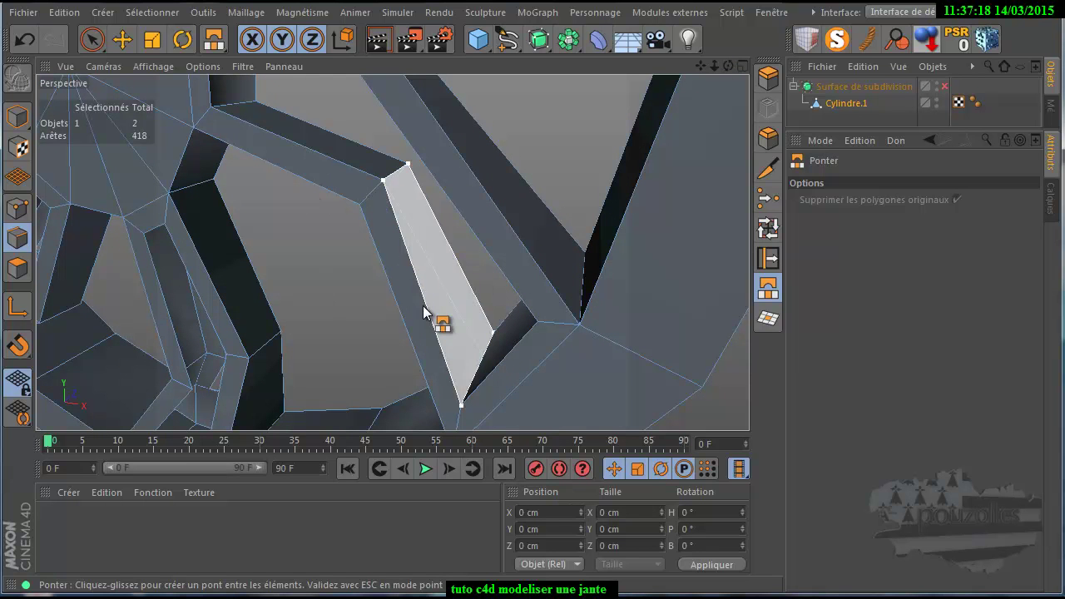
pyautogui.moveTo(700, 65); pyautogui.dragTo(525, 387)
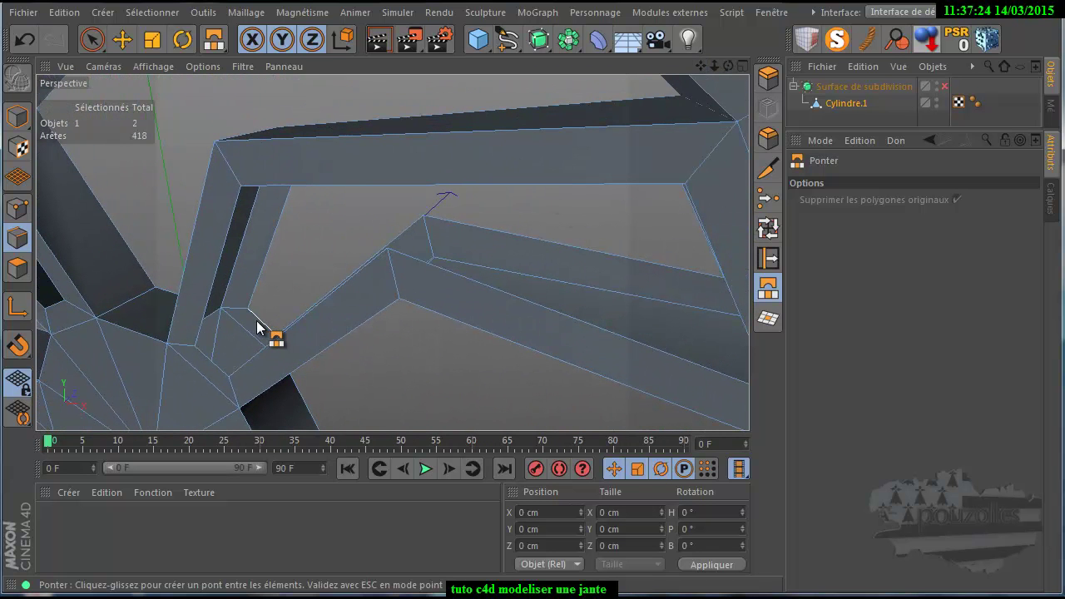
pyautogui.moveTo(259, 329)
pyautogui.mouseDown()
pyautogui.moveTo(211, 366)
pyautogui.moveTo(222, 316)
pyautogui.mouseUp()
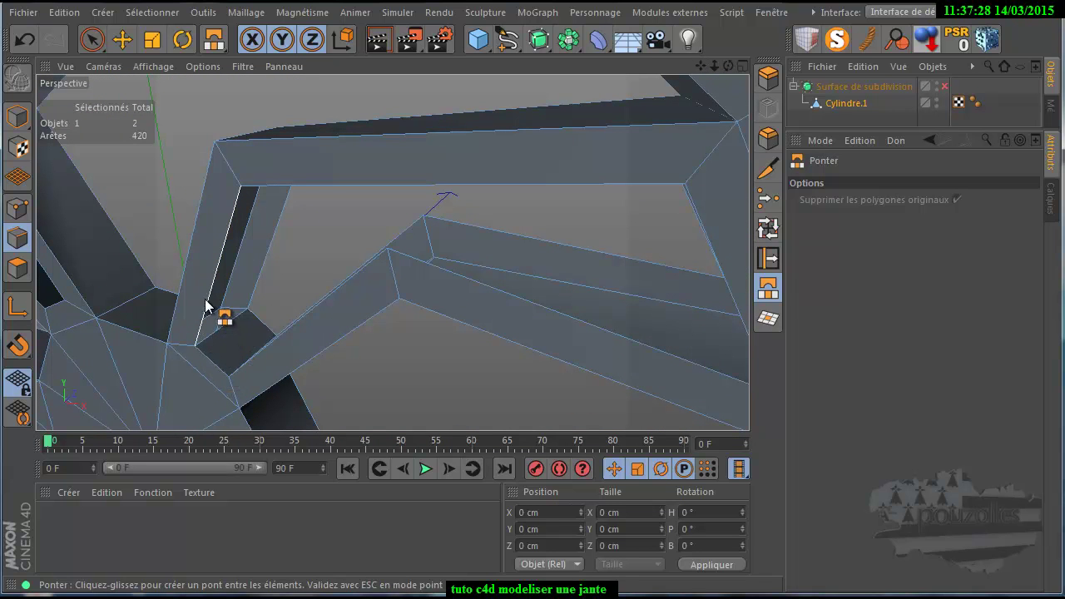
pyautogui.click(261, 286)
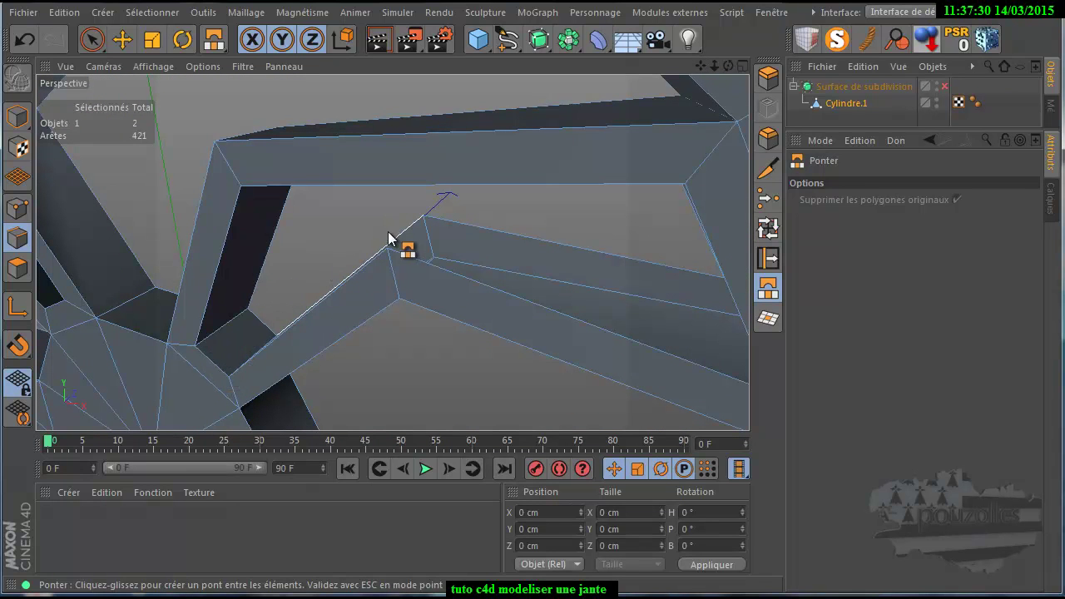
pyautogui.moveTo(410, 233)
pyautogui.mouseDown()
pyautogui.moveTo(361, 268)
pyautogui.moveTo(498, 283)
pyautogui.mouseUp()
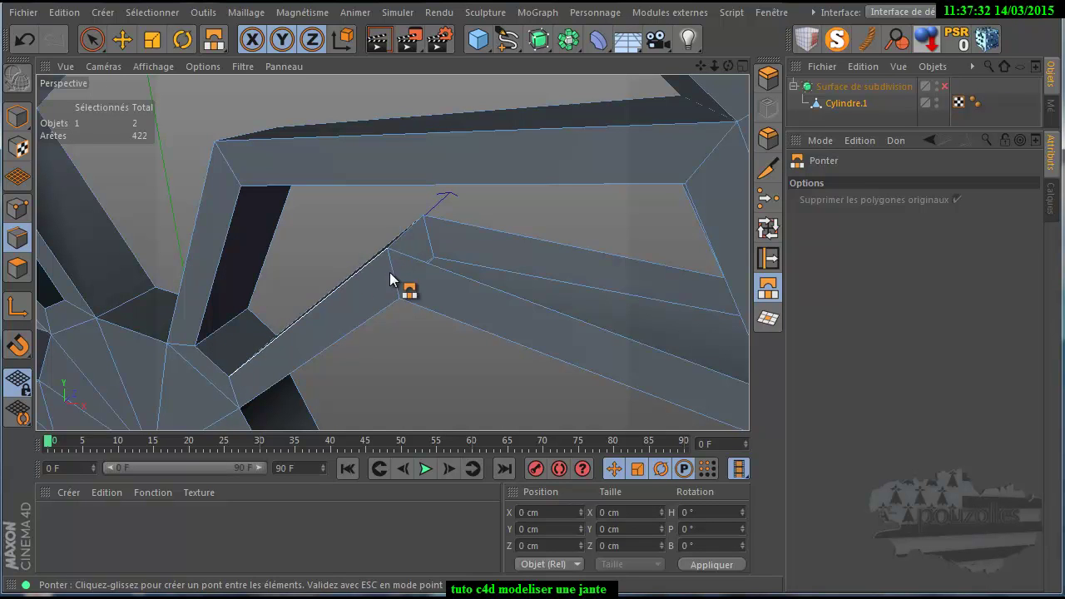
pyautogui.click(496, 287)
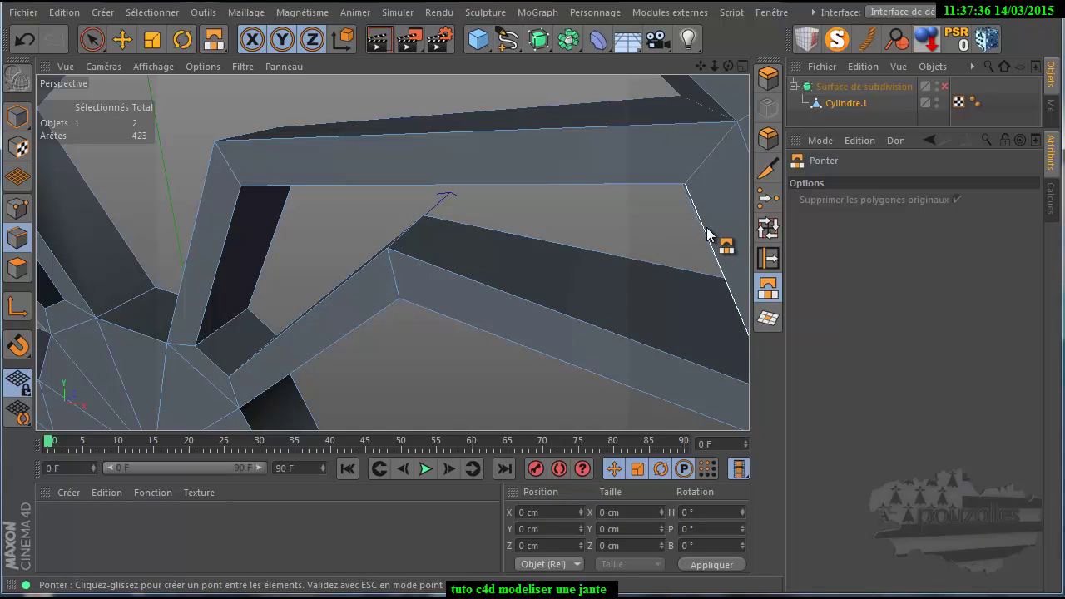
pyautogui.moveTo(708, 236); pyautogui.dragTo(738, 121)
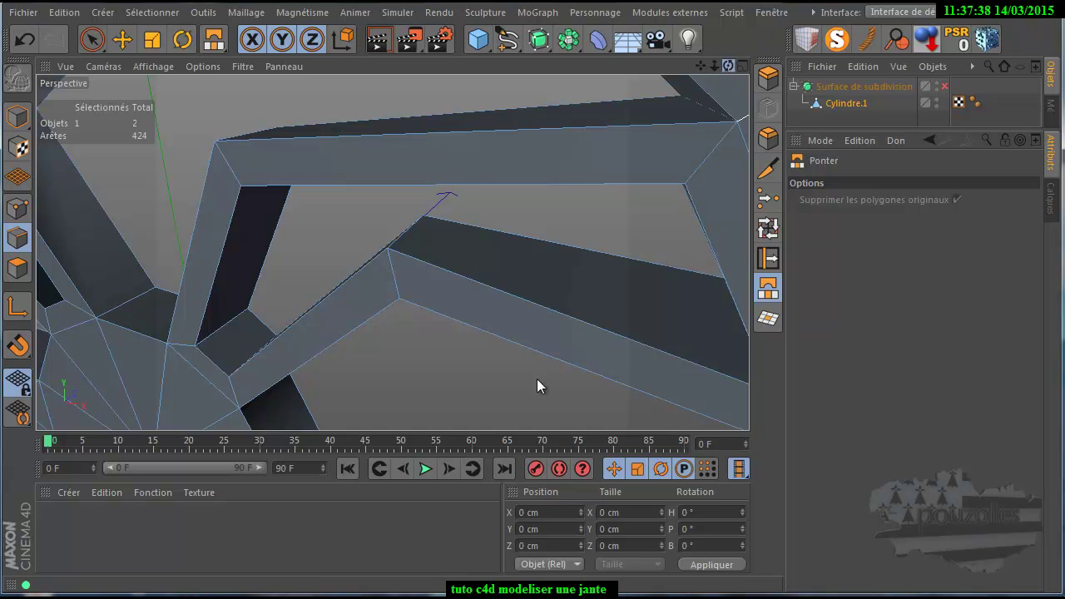
# Bridge the upper and lower edges at a spoke junction to close that gap
pyautogui.keyDown('alt'); pyautogui.moveTo(536, 378); pyautogui.dragTo(532, 383); pyautogui.keyUp('alt')
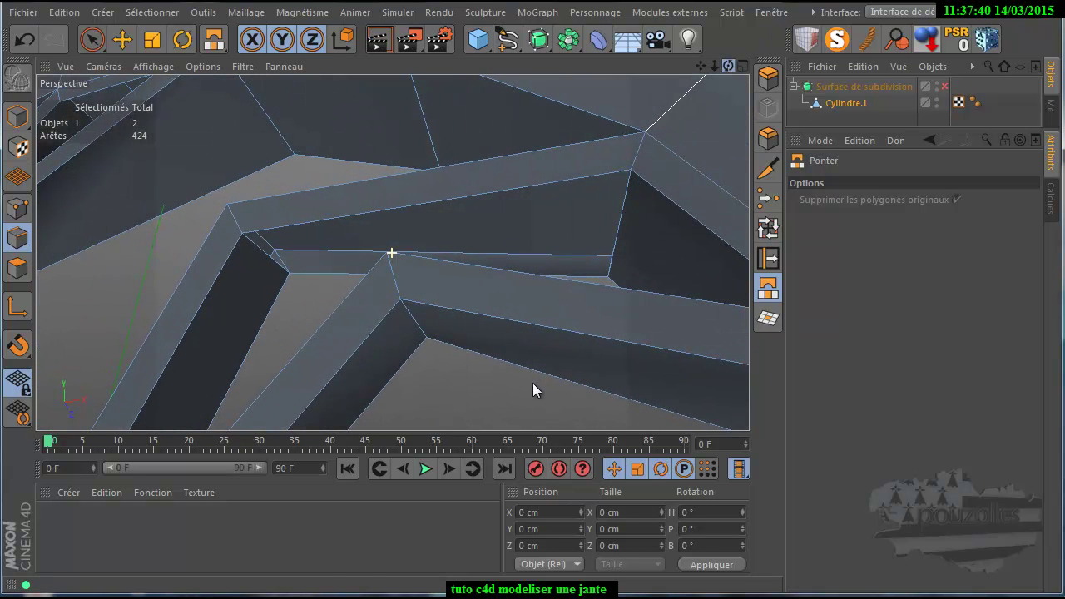
pyautogui.moveTo(419, 219); pyautogui.dragTo(547, 274)
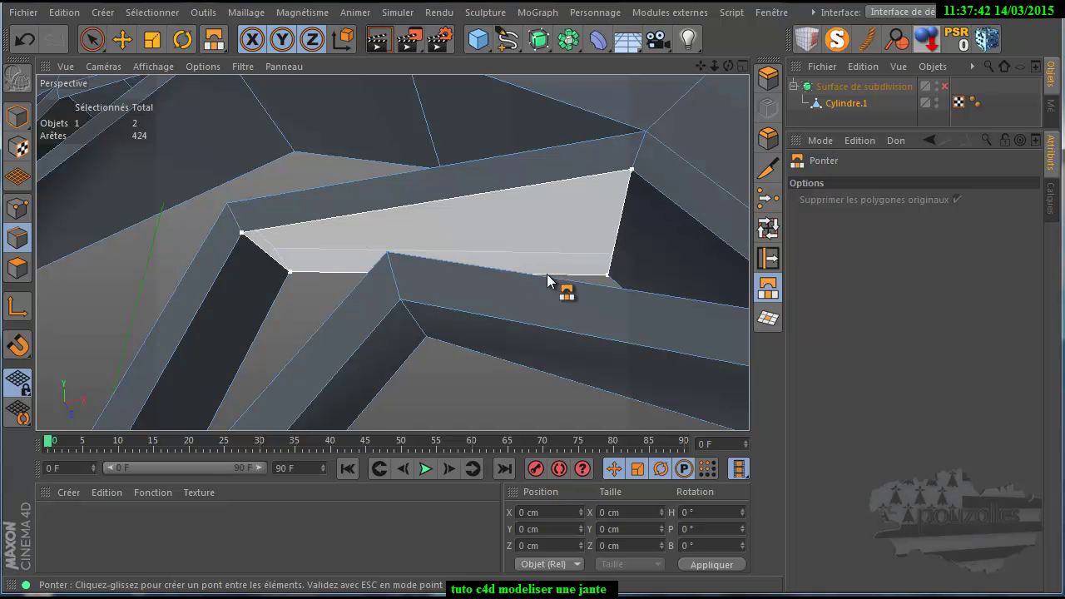
pyautogui.moveTo(327, 274); pyautogui.dragTo(315, 273)
pyautogui.keyDown('alt'); pyautogui.moveTo(511, 220); pyautogui.dragTo(418, 225); pyautogui.keyUp('alt')
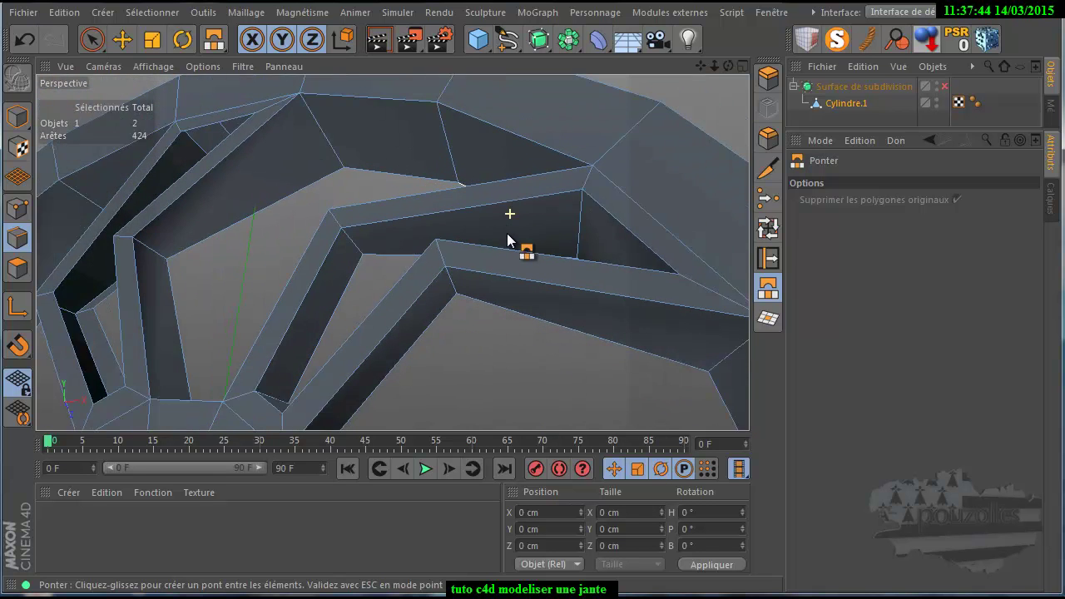
pyautogui.scroll(3, 219, 252)
pyautogui.scroll(3, 229, 262)
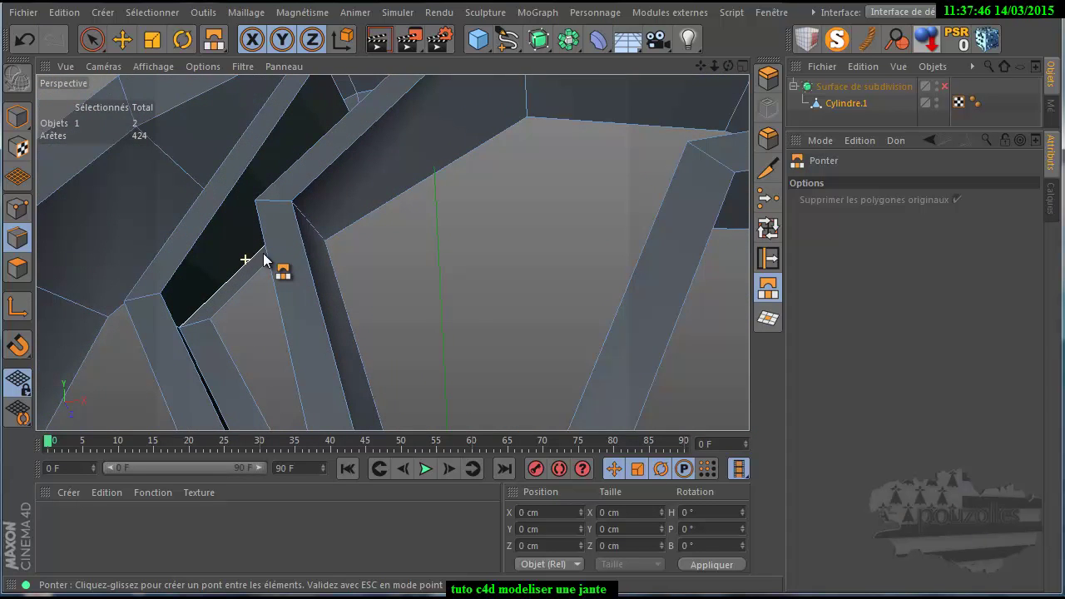
pyautogui.moveTo(701, 65); pyautogui.dragTo(536, 379)
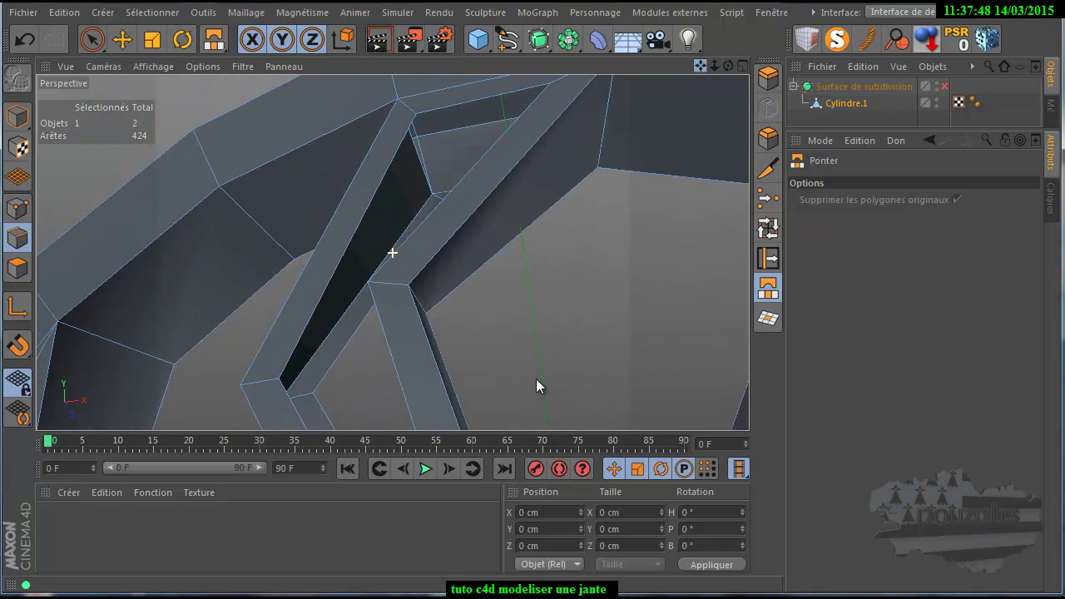
pyautogui.moveTo(712, 67)
pyautogui.mouseDown()
pyautogui.moveTo(724, 68)
pyautogui.moveTo(535, 385)
pyautogui.mouseUp()
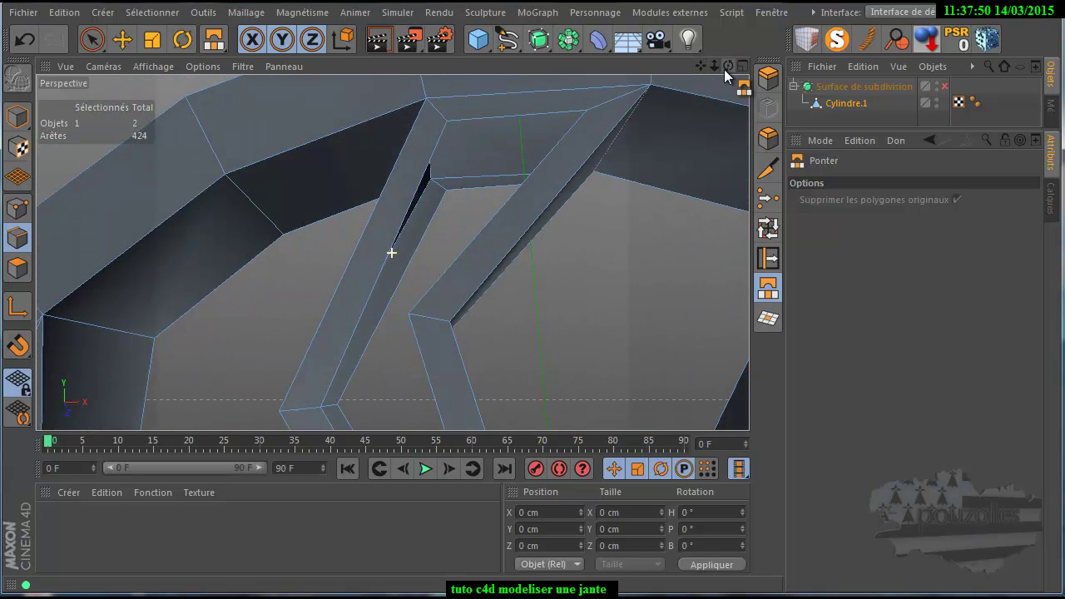
# Bridge more strut gaps, undoing one wrong bridge, reaching 430 edges
pyautogui.moveTo(511, 119)
pyautogui.mouseDown()
pyautogui.moveTo(493, 190)
pyautogui.moveTo(403, 229)
pyautogui.mouseUp()
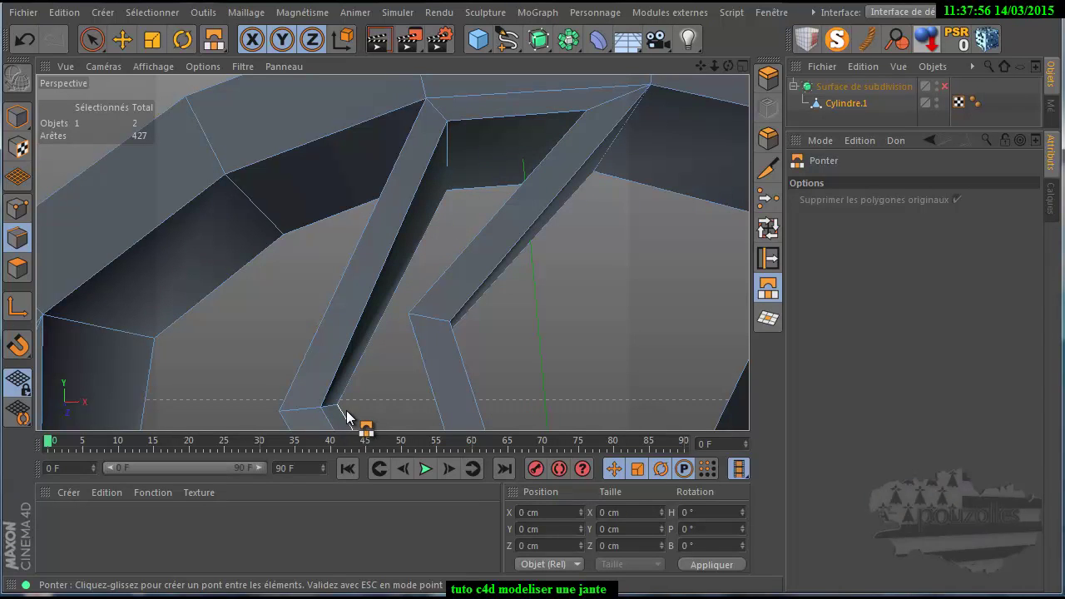
pyautogui.moveTo(324, 408); pyautogui.dragTo(359, 392)
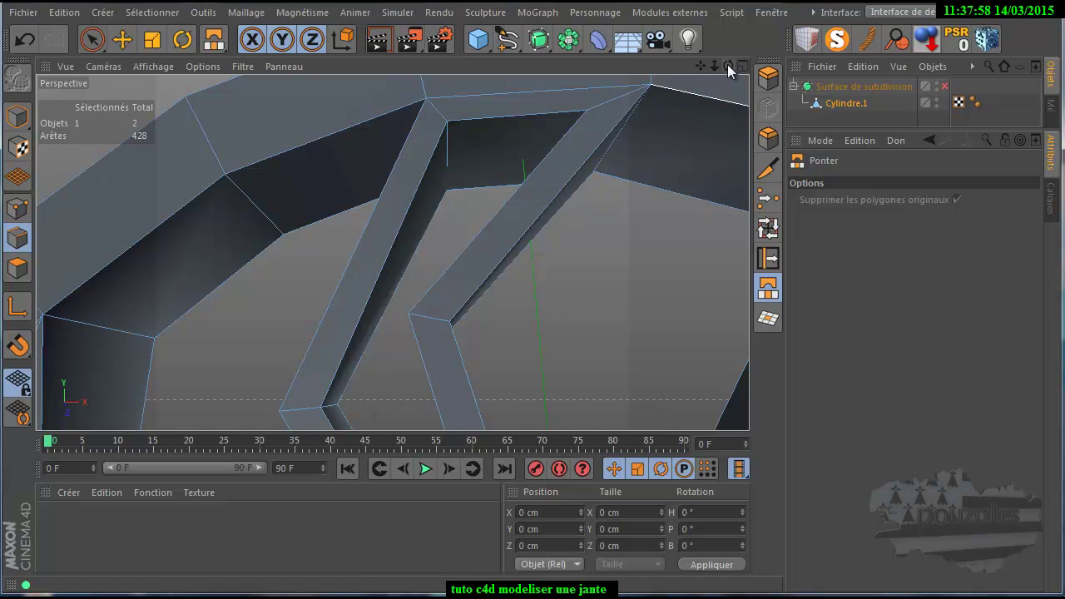
pyautogui.moveTo(727, 64); pyautogui.dragTo(531, 389)
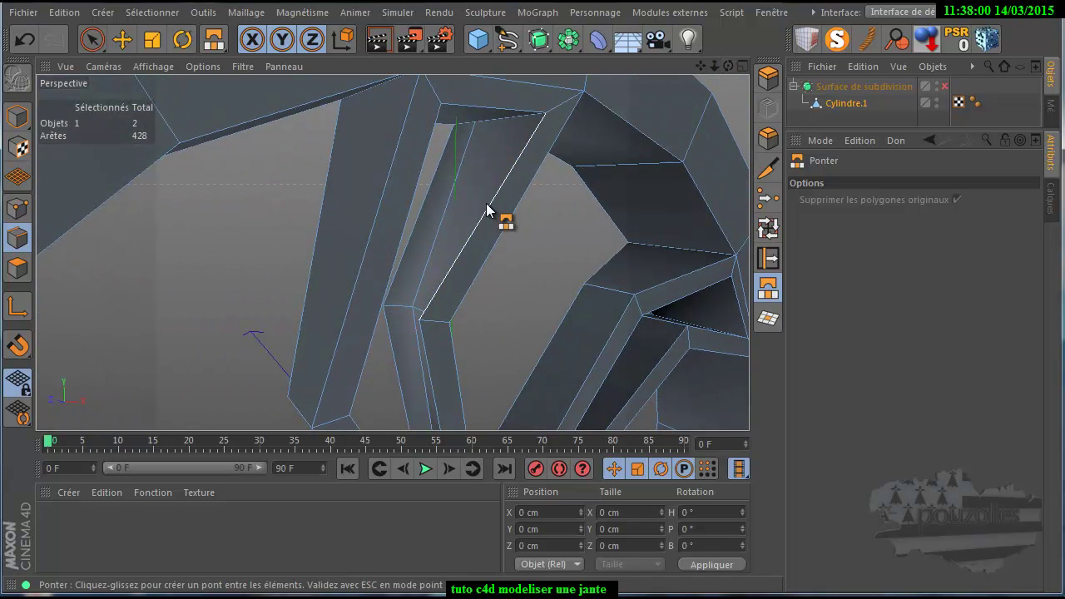
pyautogui.moveTo(487, 208); pyautogui.dragTo(418, 229)
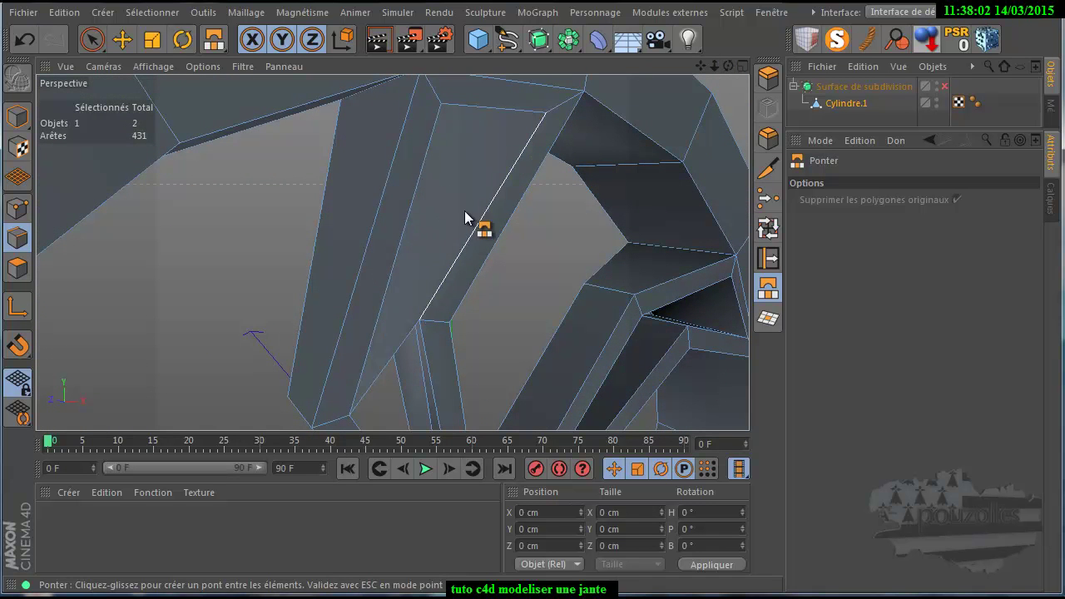
pyautogui.click(25, 39)
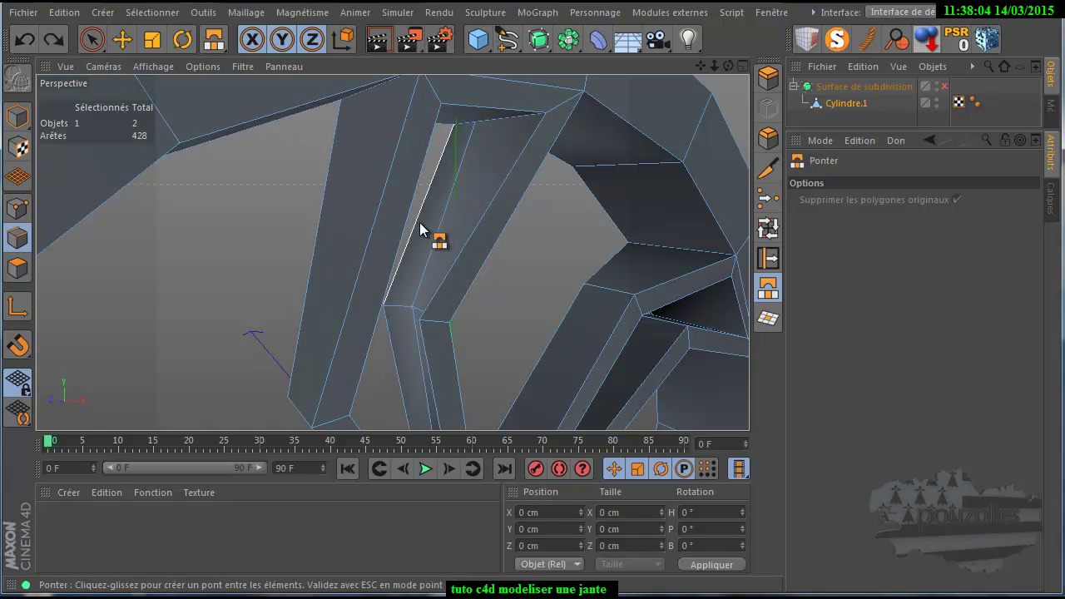
pyautogui.moveTo(420, 229); pyautogui.dragTo(480, 255)
pyautogui.moveTo(427, 366)
pyautogui.mouseDown()
pyautogui.moveTo(402, 363)
pyautogui.moveTo(452, 327)
pyautogui.mouseUp()
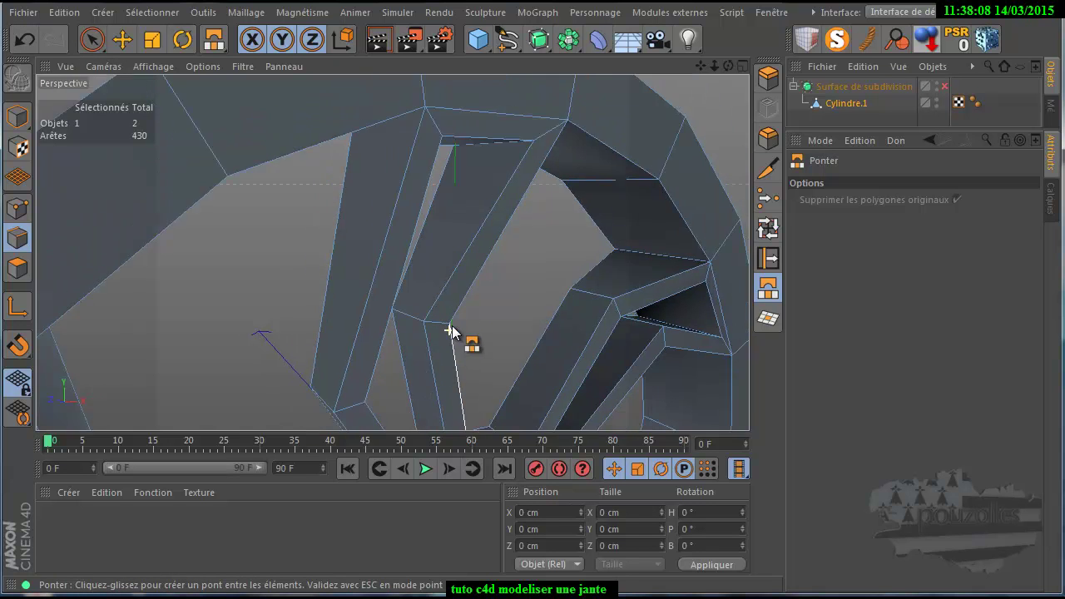
pyautogui.scroll(-5, 452, 325)
pyautogui.keyDown('alt'); pyautogui.moveTo(533, 380); pyautogui.dragTo(538, 381); pyautogui.keyUp('alt')
# Fill the slot near the hub and bridge the edges across the neighbouring slot
pyautogui.scroll(1, 439, 266)
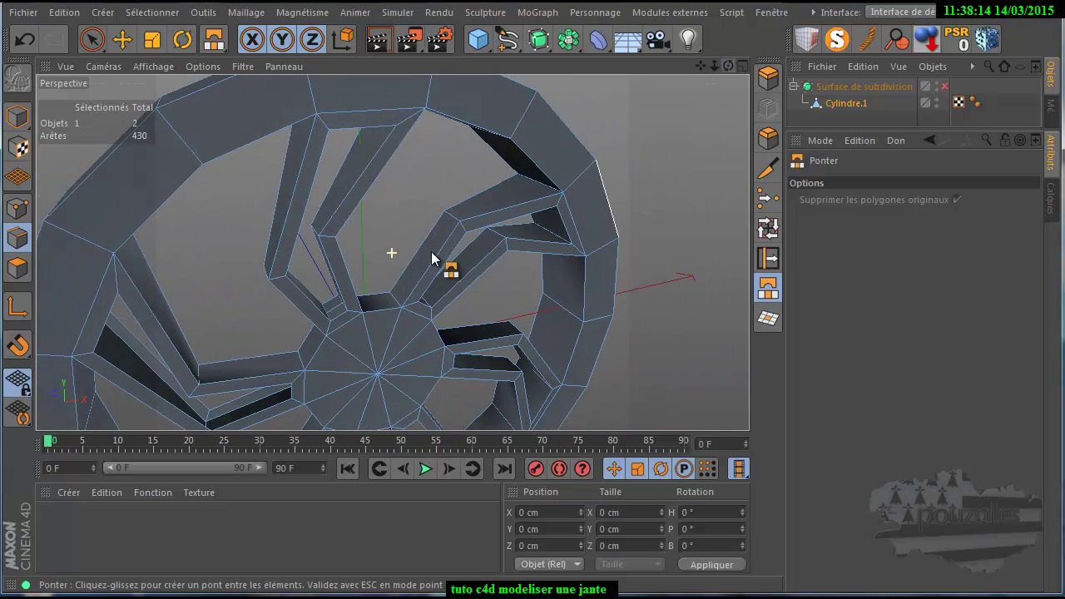
pyautogui.scroll(2, 314, 357)
pyautogui.scroll(2, 327, 318)
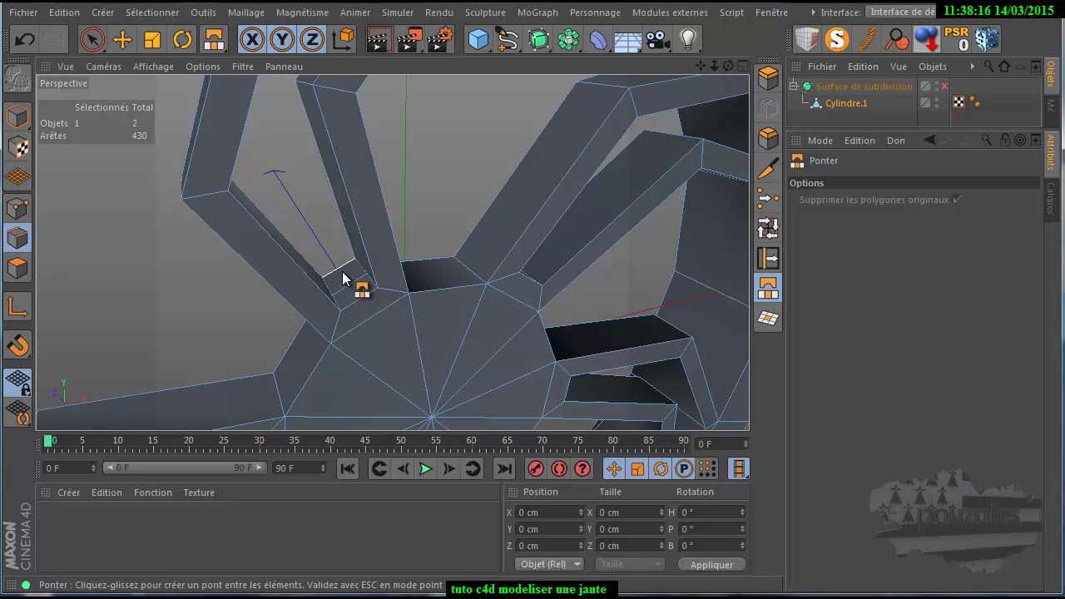
pyautogui.moveTo(702, 68)
pyautogui.mouseDown()
pyautogui.moveTo(535, 379)
pyautogui.moveTo(599, 181)
pyautogui.mouseUp()
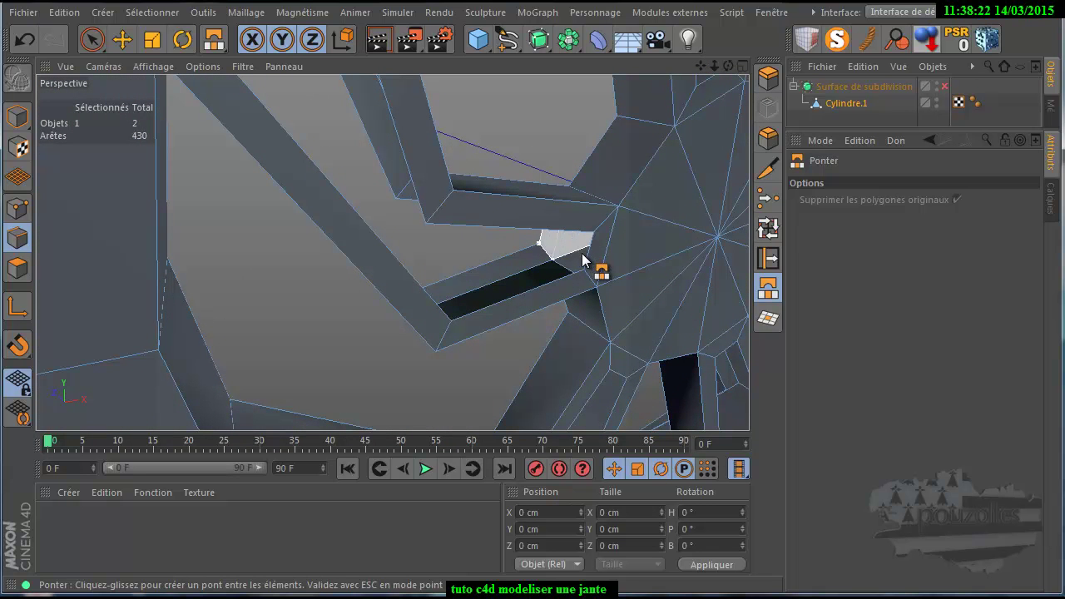
pyautogui.moveTo(592, 273)
pyautogui.mouseDown()
pyautogui.moveTo(513, 302)
pyautogui.moveTo(525, 307)
pyautogui.mouseUp()
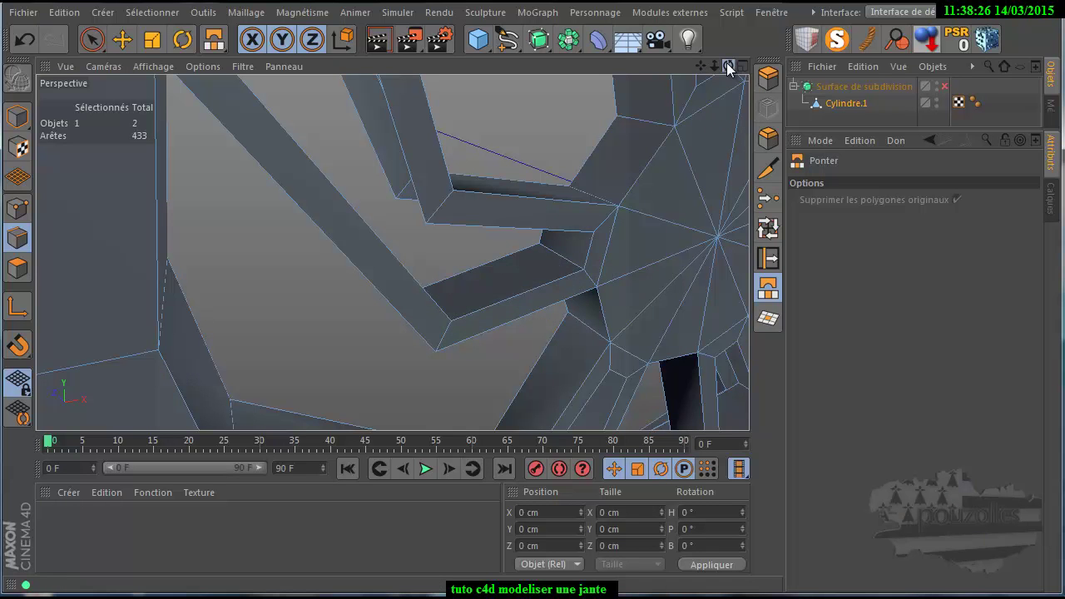
pyautogui.moveTo(728, 65); pyautogui.dragTo(477, 148)
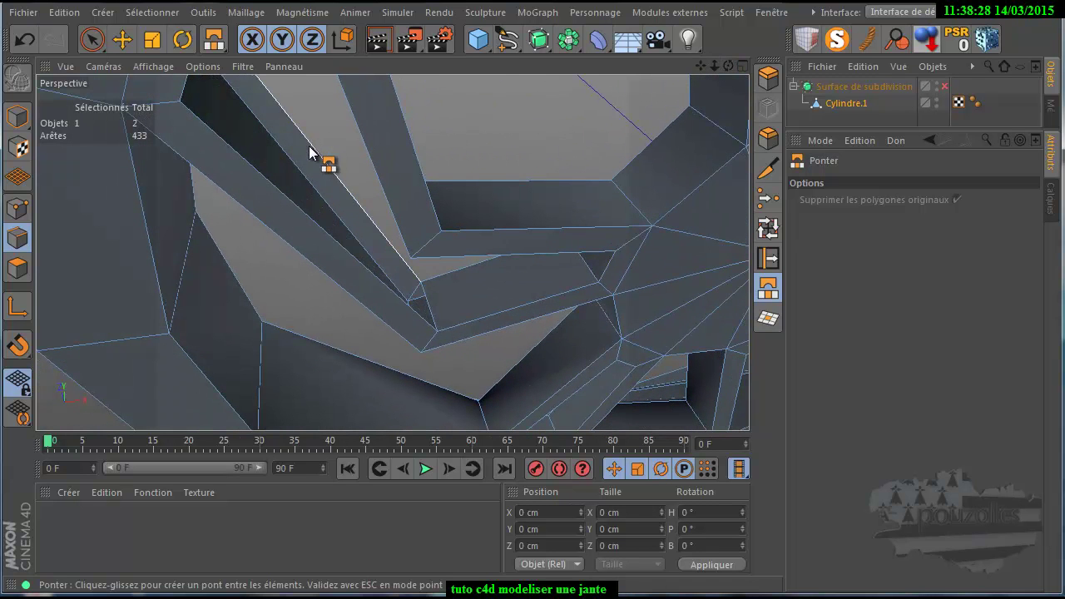
pyautogui.moveTo(308, 145); pyautogui.dragTo(287, 204)
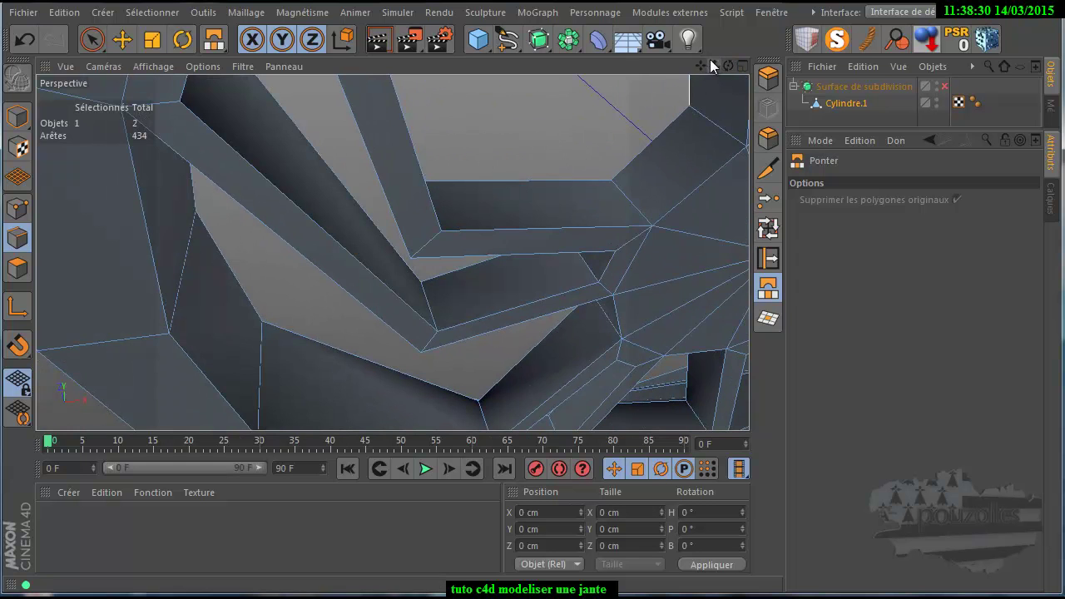
# Bridge the upper-left edges and the next strut gaps
pyautogui.moveTo(727, 65); pyautogui.dragTo(531, 381)
pyautogui.moveTo(718, 65); pyautogui.dragTo(533, 381)
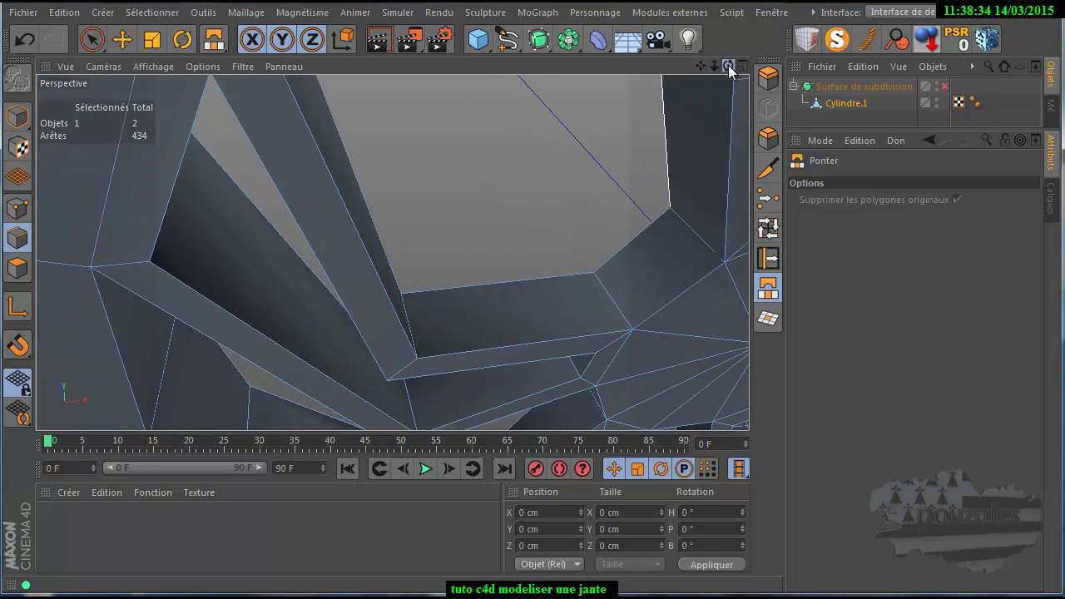
pyautogui.moveTo(728, 65); pyautogui.dragTo(538, 379)
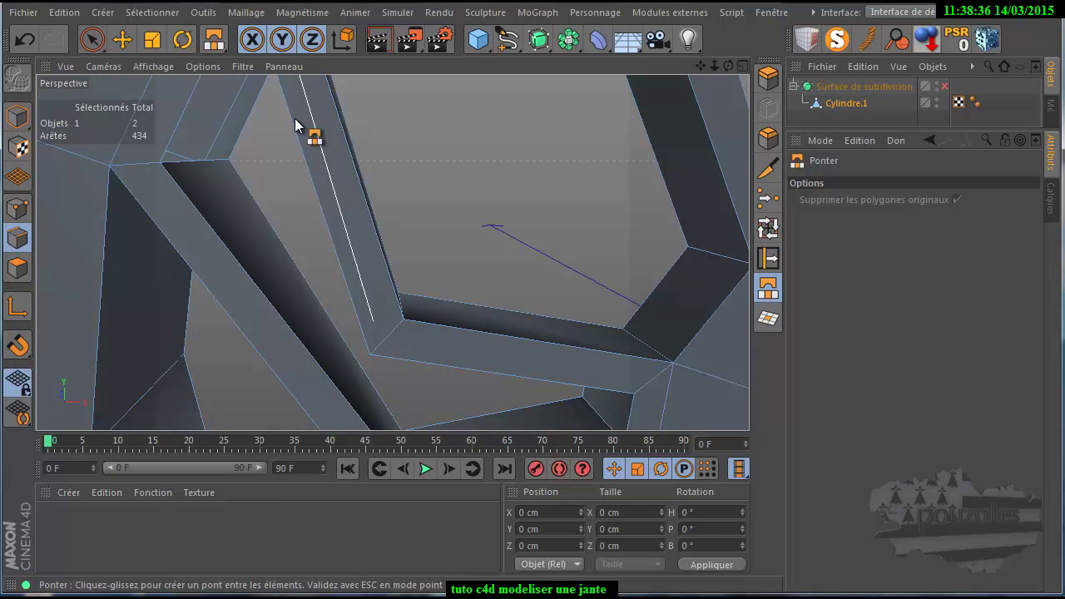
pyautogui.moveTo(247, 124); pyautogui.dragTo(174, 117)
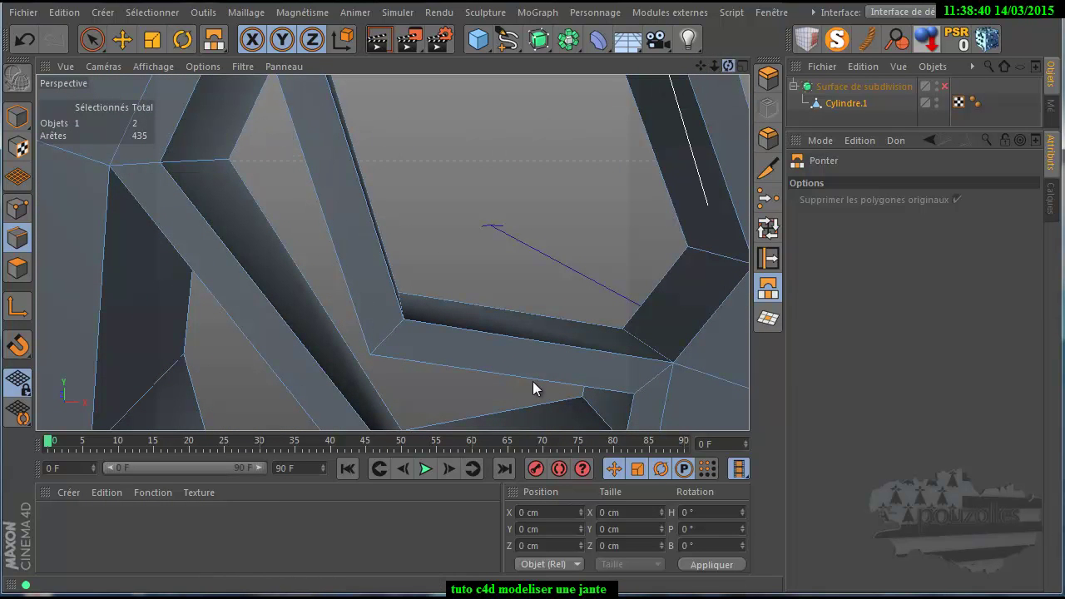
pyautogui.keyDown('alt'); pyautogui.moveTo(533, 381); pyautogui.dragTo(699, 95); pyautogui.keyUp('alt')
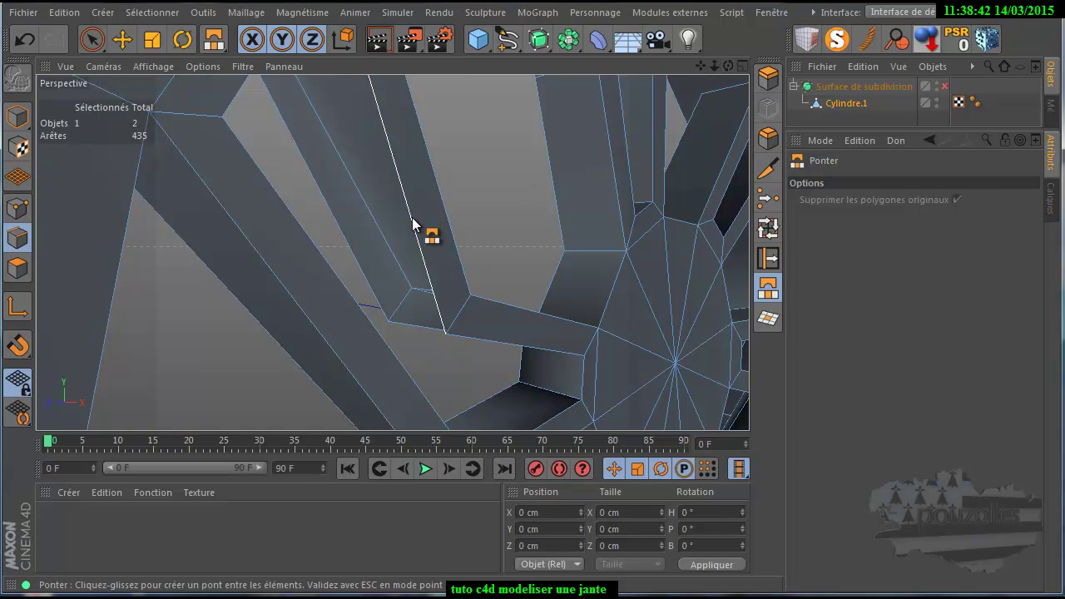
pyautogui.moveTo(414, 223); pyautogui.dragTo(351, 250)
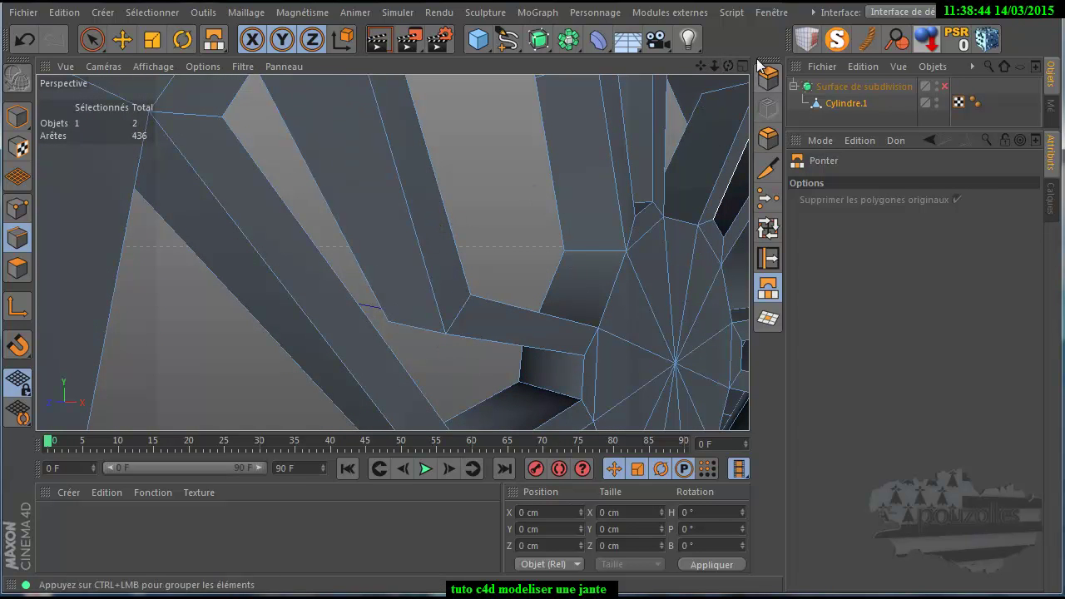
pyautogui.keyDown('alt'); pyautogui.moveTo(532, 380); pyautogui.dragTo(547, 316); pyautogui.keyUp('alt')
pyautogui.moveTo(495, 353); pyautogui.dragTo(475, 385)
# Fill several adjacent gaps between spoke edges with new faces
pyautogui.moveTo(693, 65)
pyautogui.keyDown('alt'); pyautogui.mouseDown()
pyautogui.moveTo(522, 376)
pyautogui.moveTo(539, 371)
pyautogui.moveTo(534, 379)
pyautogui.mouseUp(); pyautogui.keyUp('alt')
pyautogui.moveTo(410, 134); pyautogui.dragTo(391, 179)
pyautogui.moveTo(376, 217); pyautogui.dragTo(420, 241)
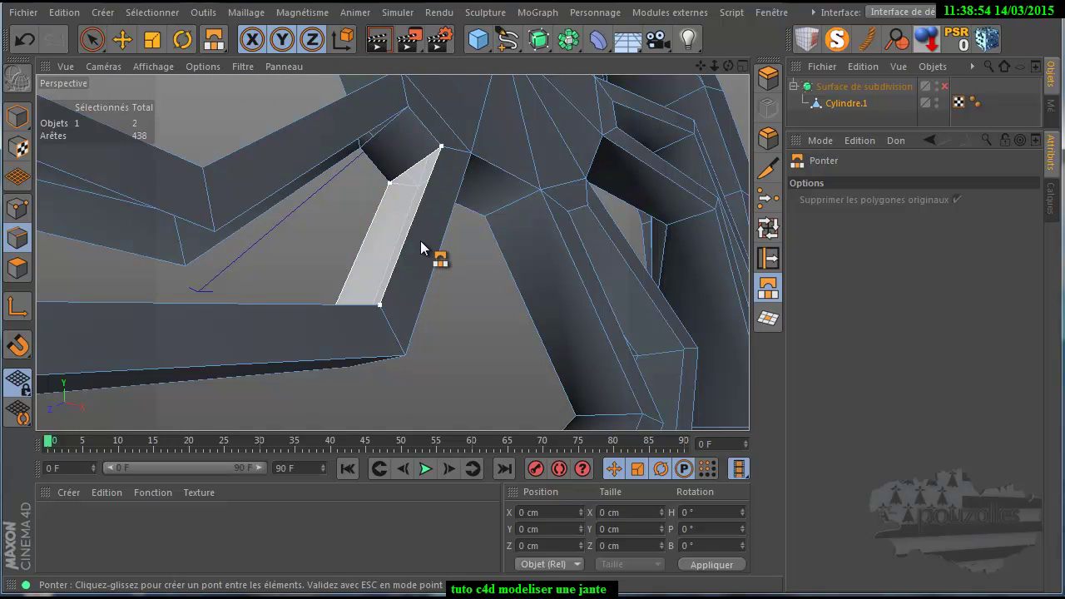
pyautogui.moveTo(271, 208)
pyautogui.mouseDown()
pyautogui.moveTo(214, 223)
pyautogui.moveTo(143, 263)
pyautogui.mouseUp()
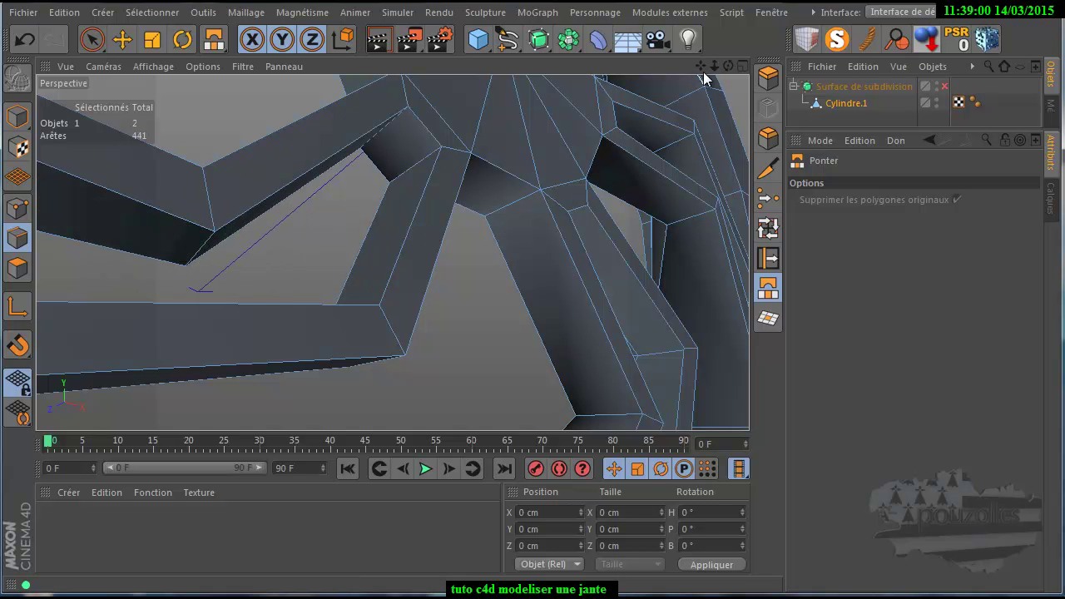
pyautogui.moveTo(708, 70); pyautogui.dragTo(530, 385)
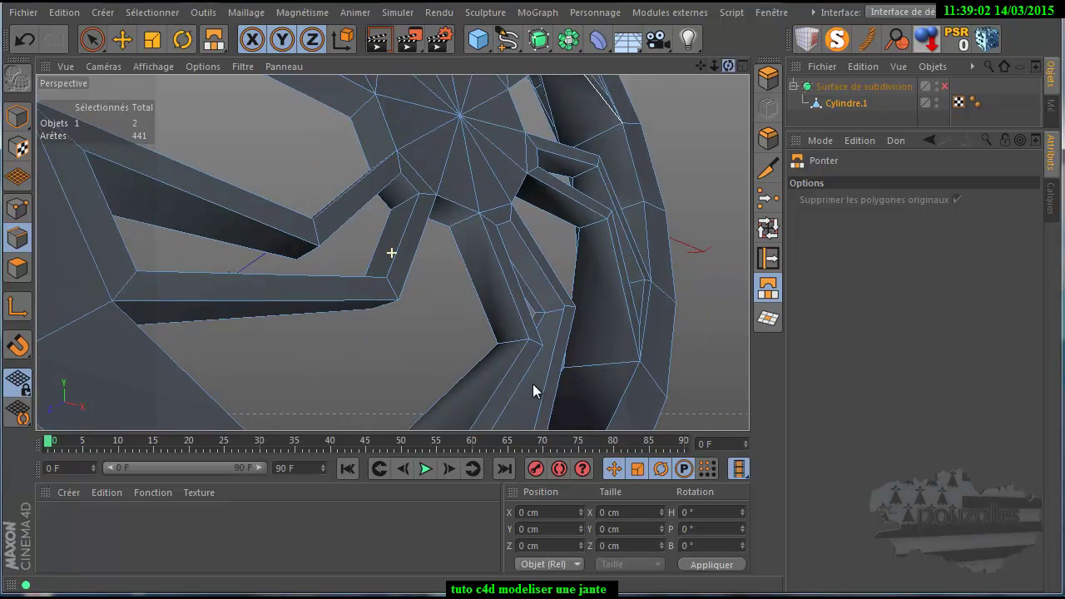
pyautogui.moveTo(48, 249)
pyautogui.mouseDown()
pyautogui.moveTo(117, 306)
pyautogui.moveTo(115, 340)
pyautogui.mouseUp()
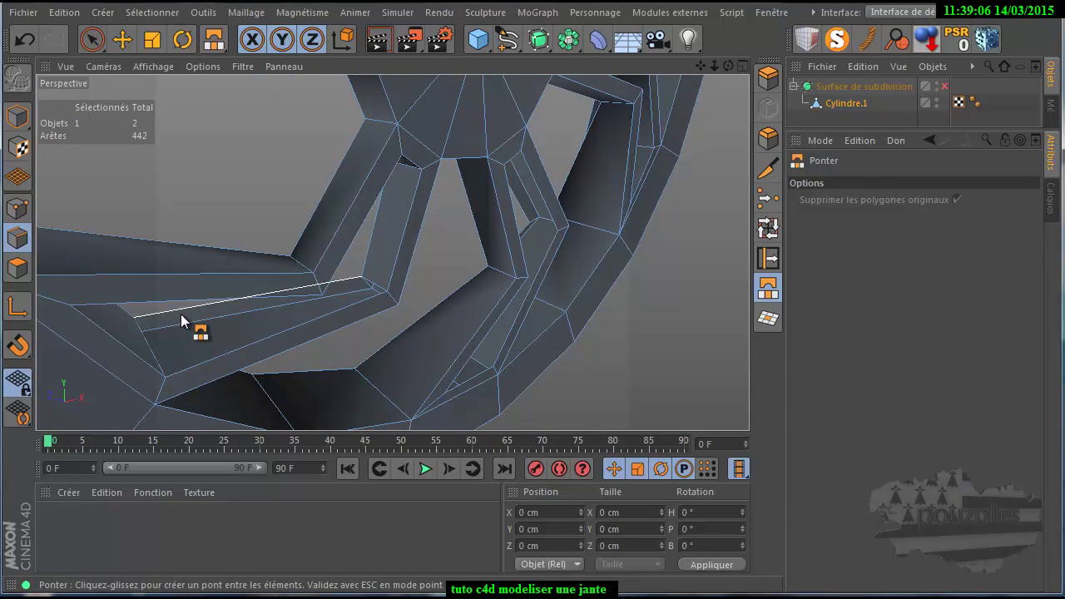
pyautogui.moveTo(213, 350); pyautogui.dragTo(221, 365)
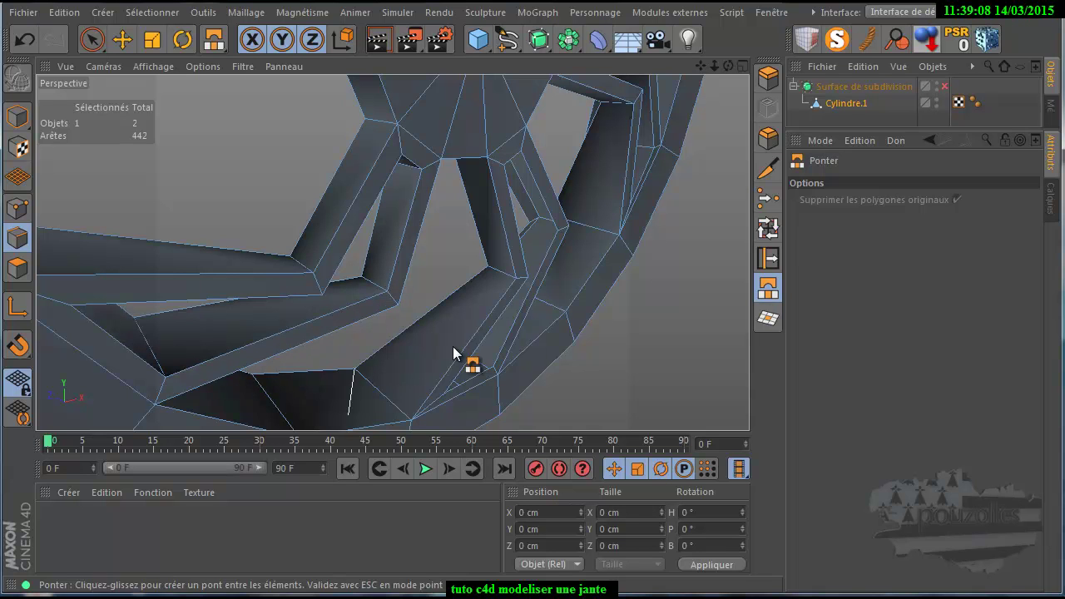
# Close the last spoke gaps, including the black slit, reaching 448 edges
pyautogui.moveTo(700, 71); pyautogui.dragTo(530, 383)
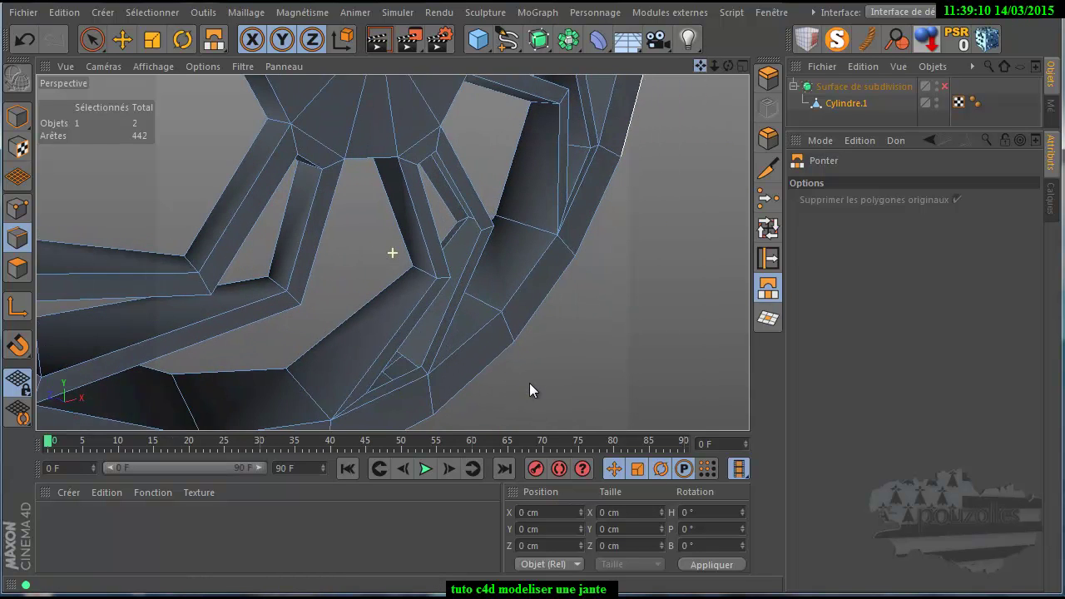
pyautogui.moveTo(341, 364)
pyautogui.mouseDown()
pyautogui.moveTo(411, 296)
pyautogui.moveTo(427, 304)
pyautogui.mouseUp()
pyautogui.moveTo(365, 187)
pyautogui.mouseDown()
pyautogui.moveTo(405, 239)
pyautogui.moveTo(414, 236)
pyautogui.mouseUp()
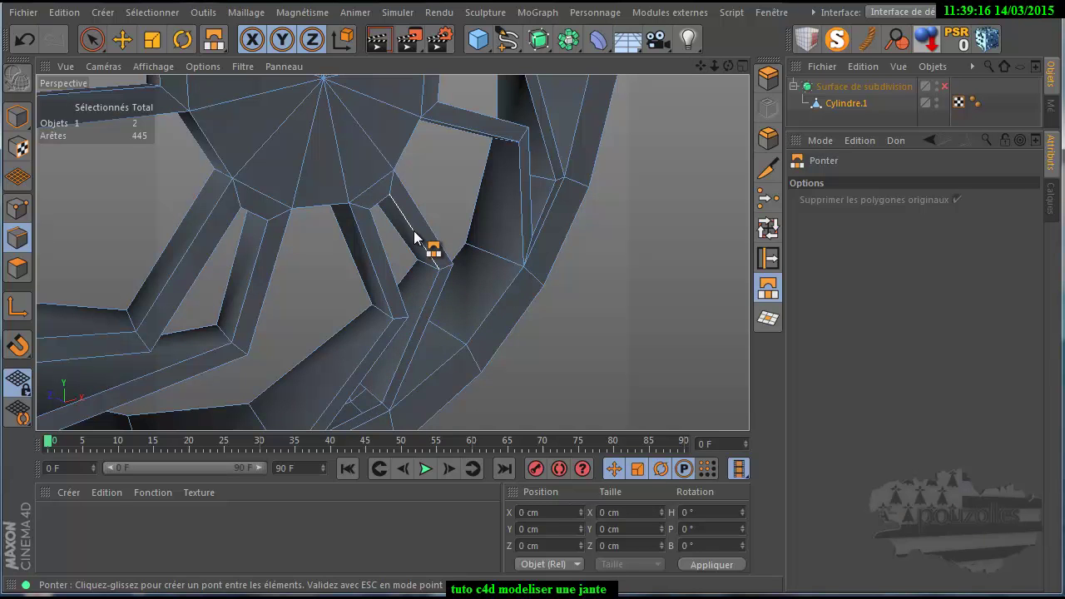
pyautogui.moveTo(729, 66)
pyautogui.mouseDown()
pyautogui.moveTo(532, 382)
pyautogui.moveTo(427, 422)
pyautogui.mouseUp()
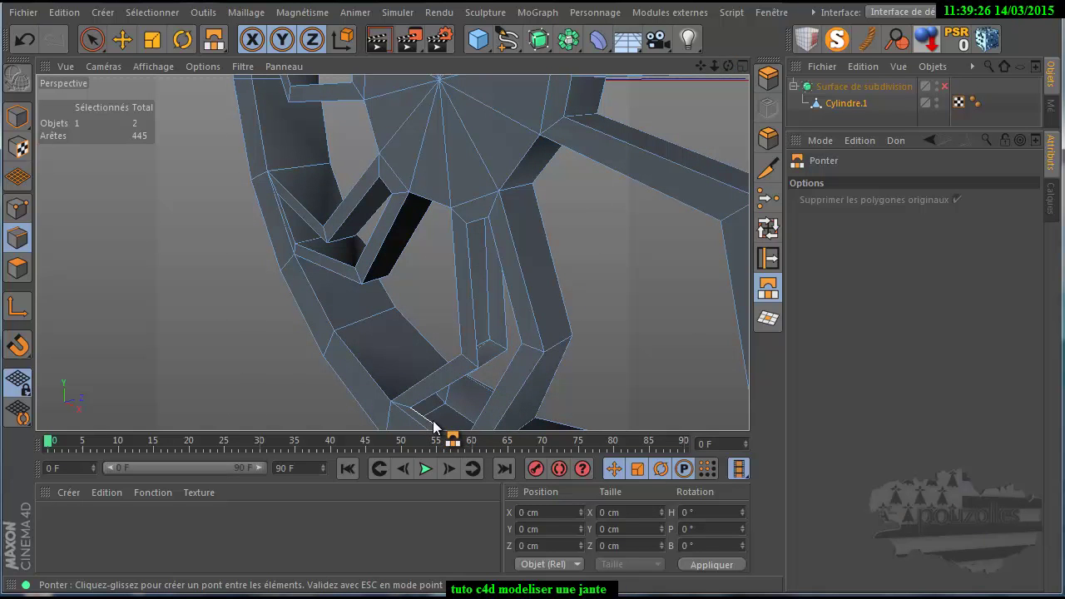
pyautogui.scroll(3, 455, 424)
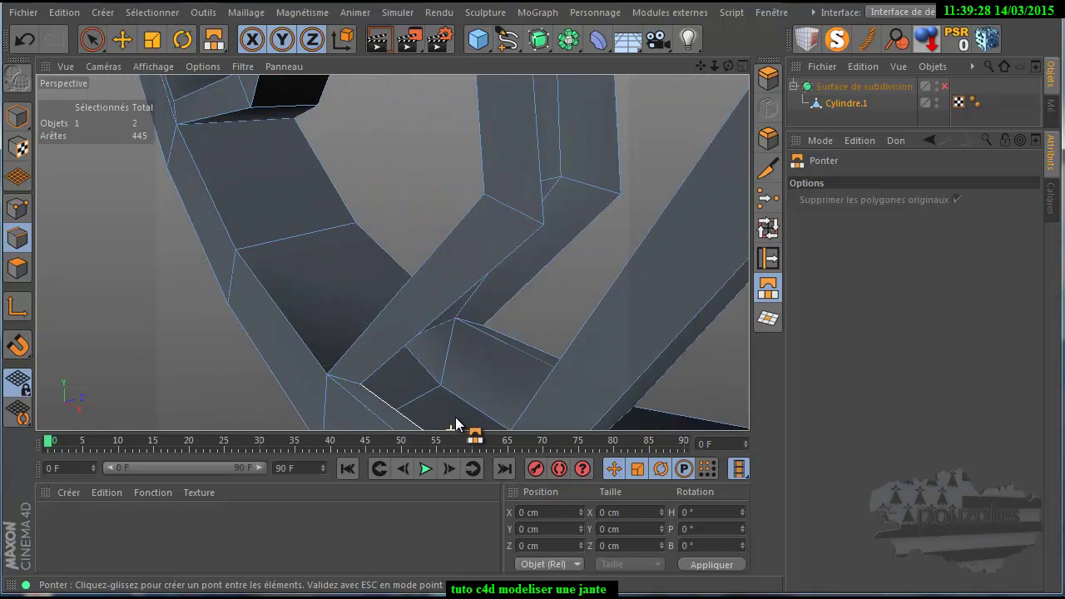
pyautogui.scroll(2, 455, 423)
pyautogui.moveTo(730, 64); pyautogui.dragTo(532, 382)
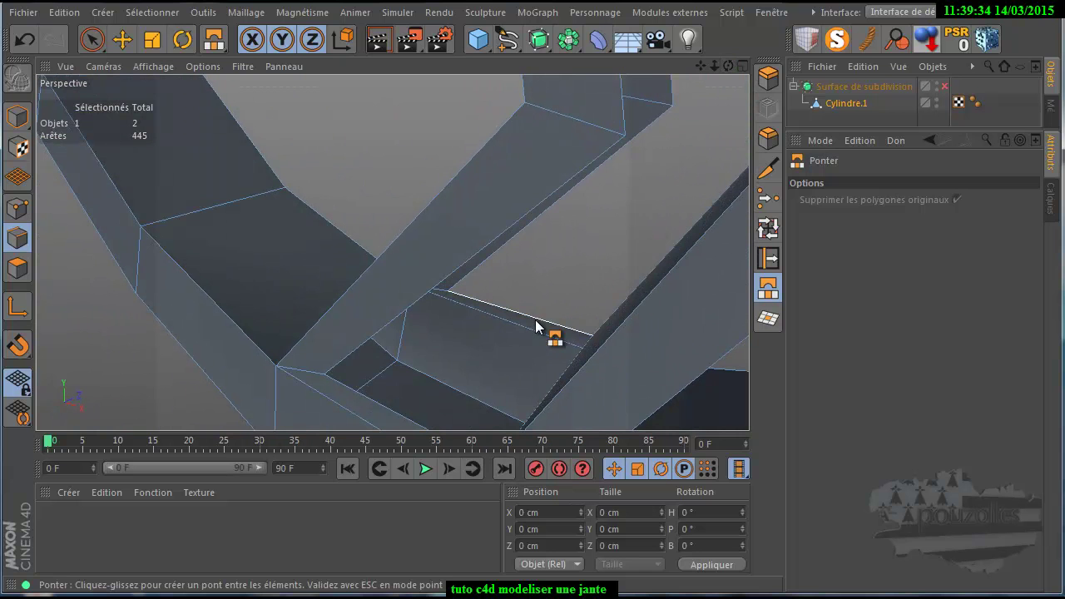
pyautogui.moveTo(533, 319); pyautogui.dragTo(374, 407)
pyautogui.moveTo(398, 359)
pyautogui.mouseDown()
pyautogui.moveTo(406, 305)
pyautogui.moveTo(524, 258)
pyautogui.mouseUp()
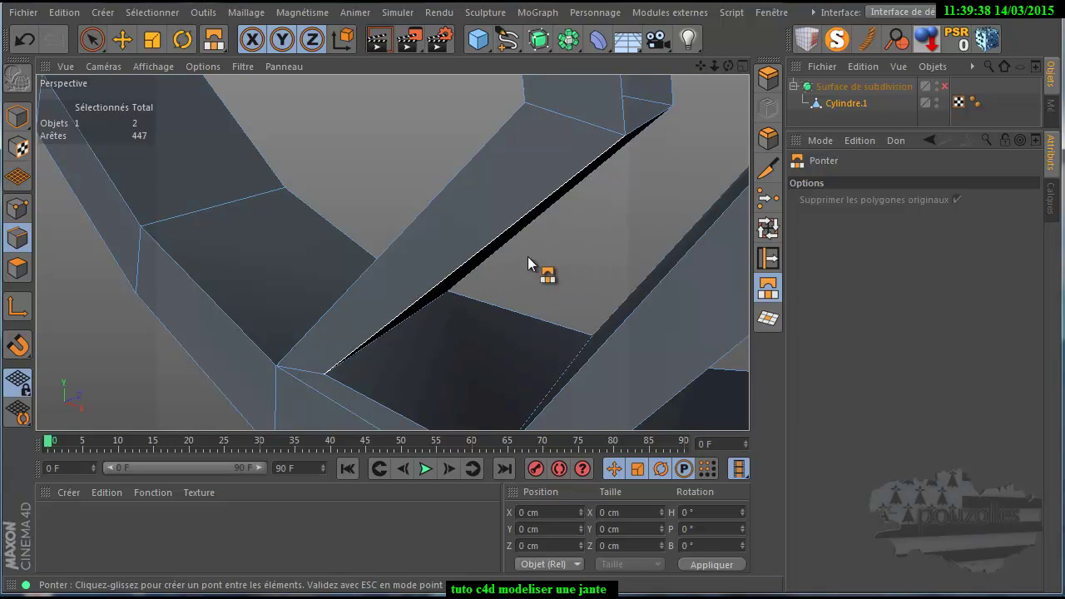
pyautogui.moveTo(617, 111); pyautogui.dragTo(696, 95)
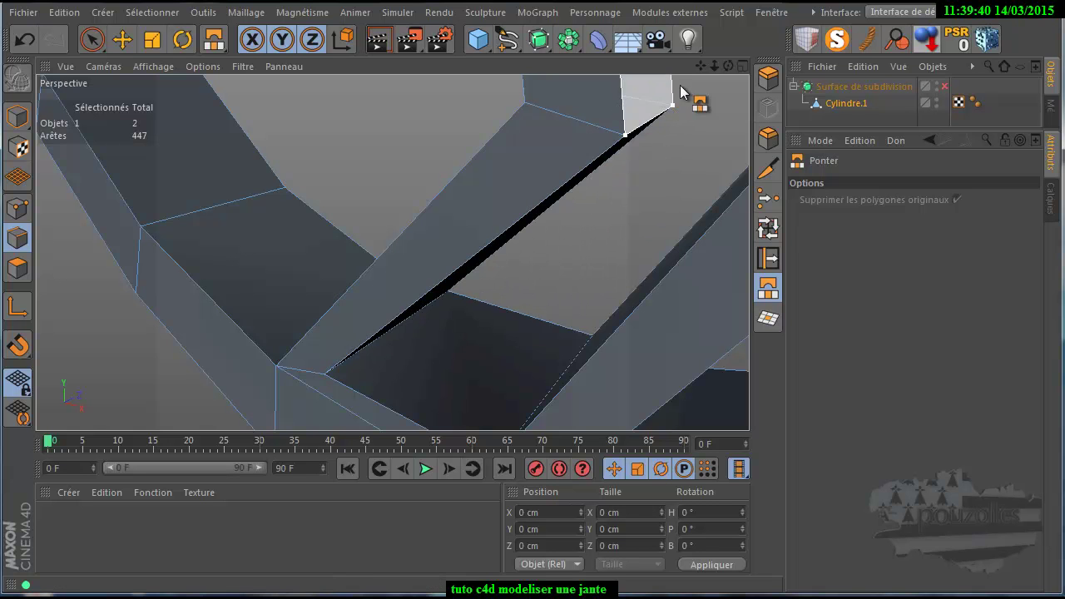
# Orbit and pan the Perspective view so the wheel faces the camera almost head-on
pyautogui.keyDown('alt'); pyautogui.moveTo(528, 396); pyautogui.dragTo(628, 185); pyautogui.keyUp('alt')
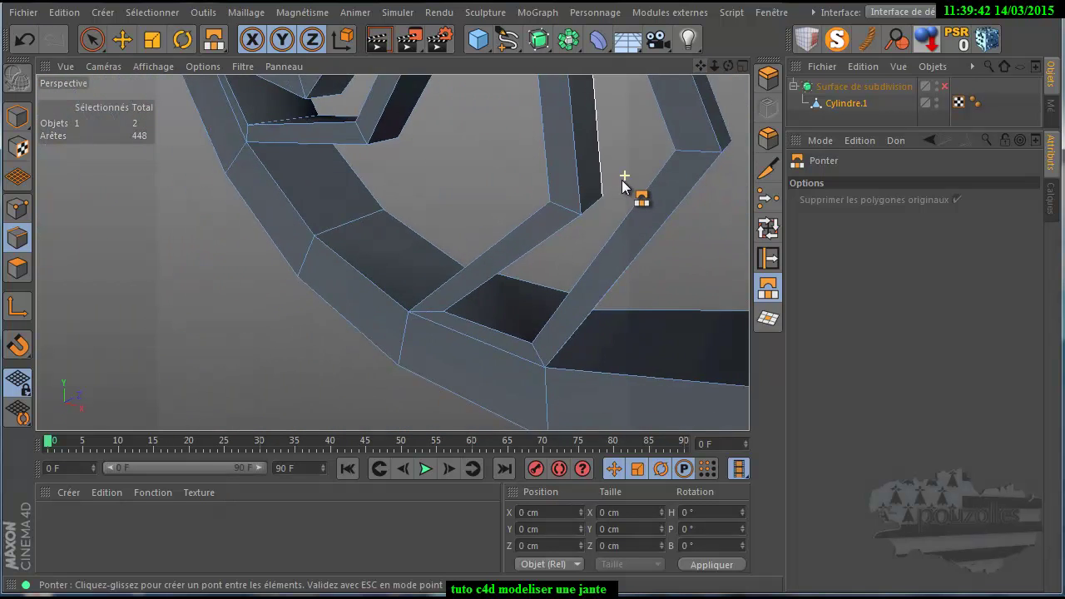
pyautogui.moveTo(708, 70); pyautogui.dragTo(528, 391)
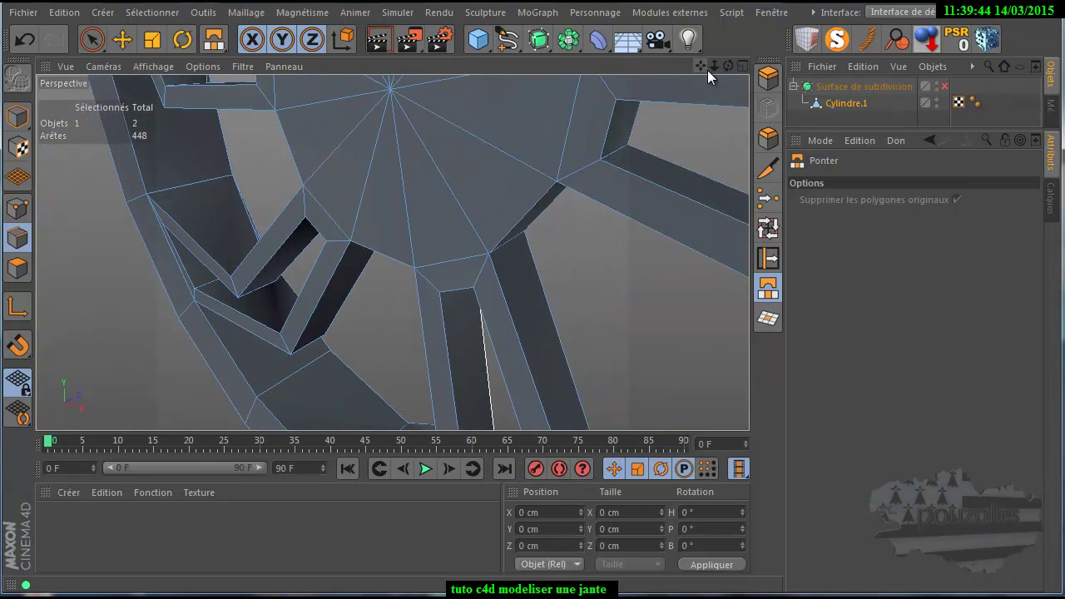
pyautogui.moveTo(728, 68); pyautogui.dragTo(542, 377)
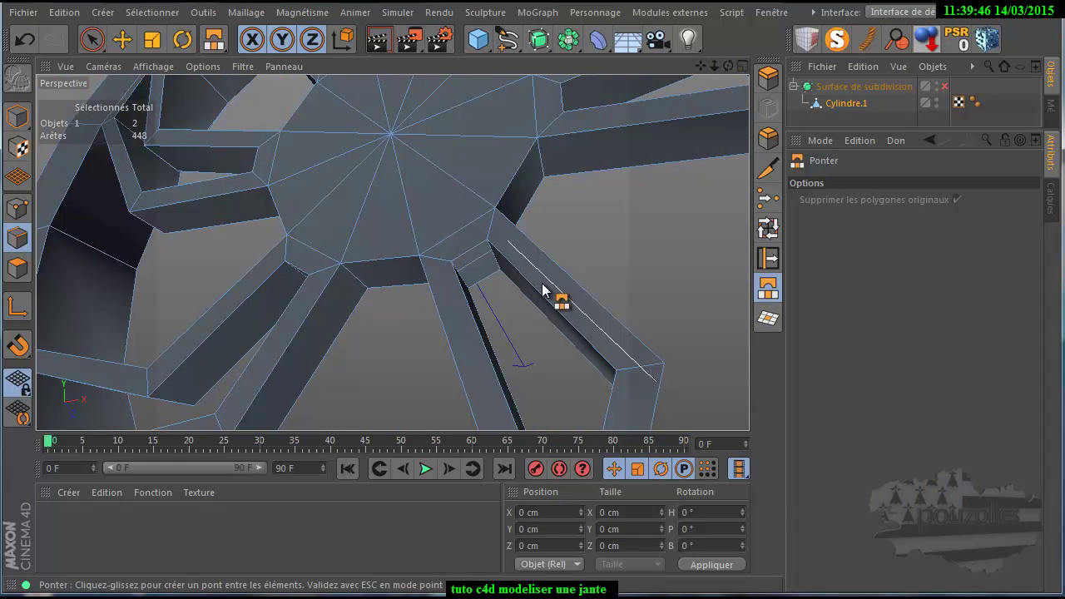
pyautogui.moveTo(506, 261)
pyautogui.keyDown('alt'); pyautogui.mouseDown()
pyautogui.moveTo(556, 256)
pyautogui.moveTo(642, 143)
pyautogui.mouseUp(); pyautogui.keyUp('alt')
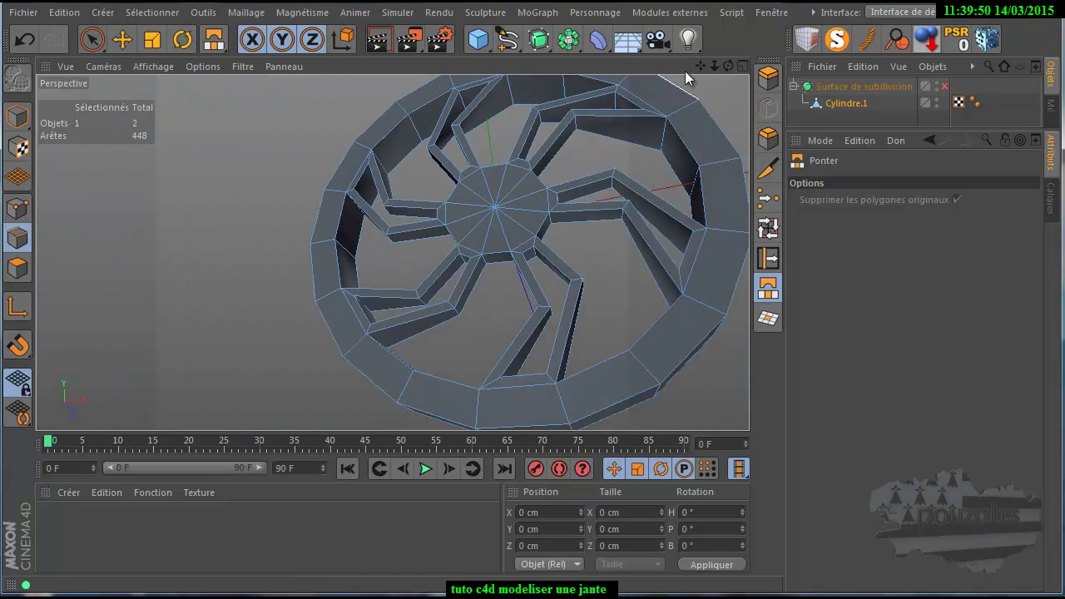
pyautogui.moveTo(698, 63)
pyautogui.mouseDown()
pyautogui.moveTo(523, 381)
pyautogui.moveTo(548, 389)
pyautogui.moveTo(532, 384)
pyautogui.moveTo(565, 193)
pyautogui.mouseUp()
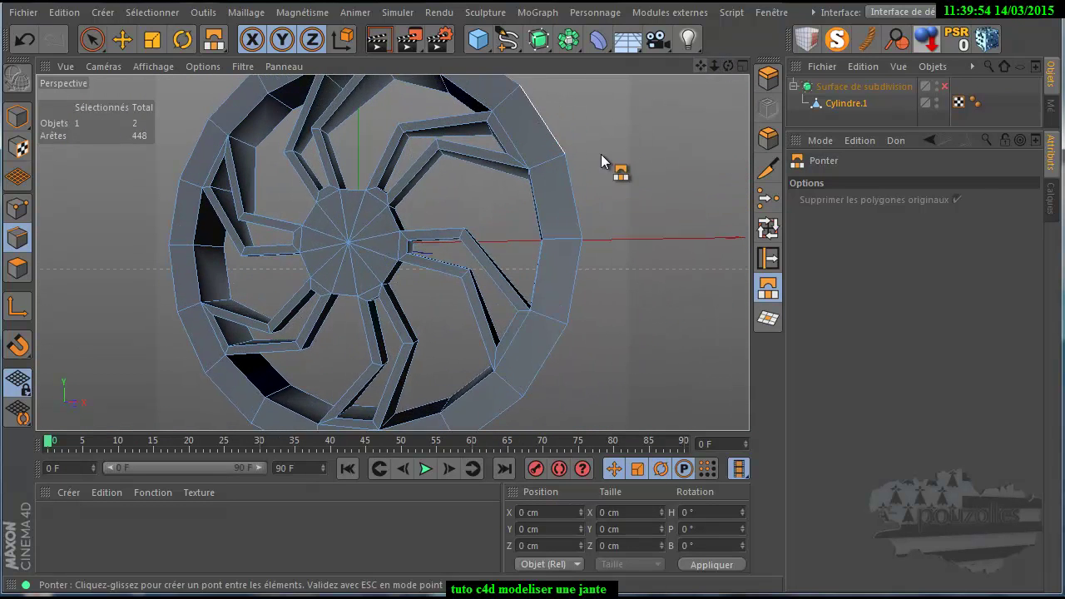
pyautogui.moveTo(697, 69); pyautogui.dragTo(529, 384)
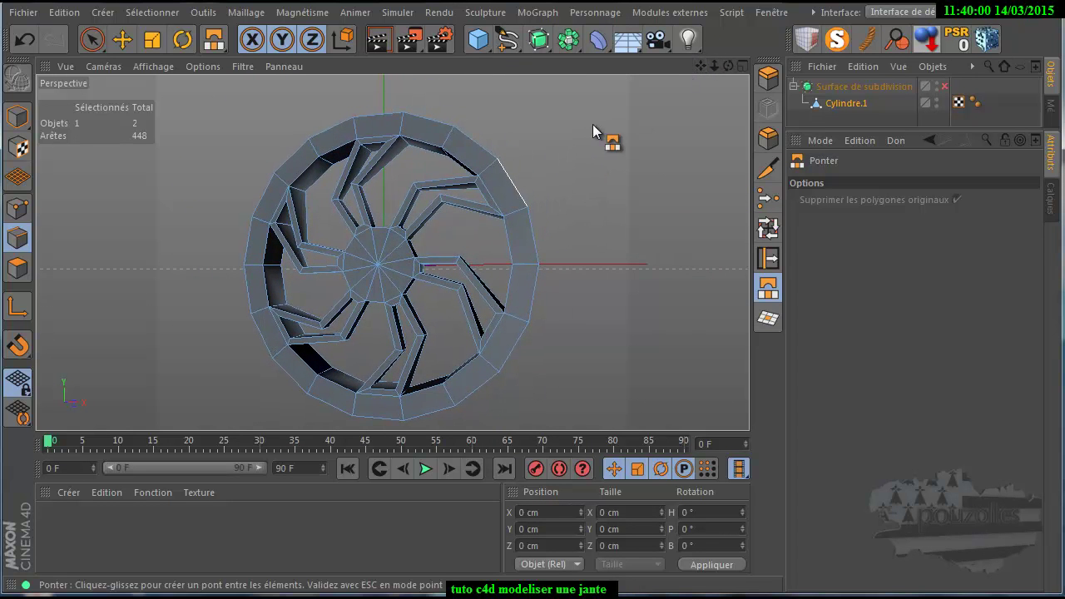
# Enable the Subdivision Surface and render a preview of the smoothed wheel
pyautogui.click(944, 86)
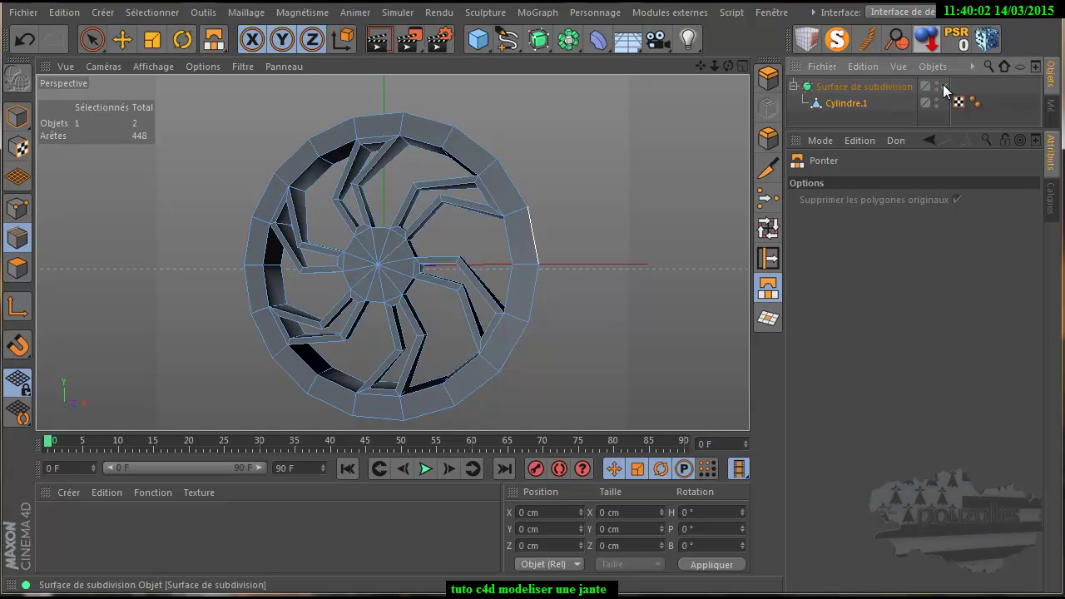
pyautogui.click(379, 39)
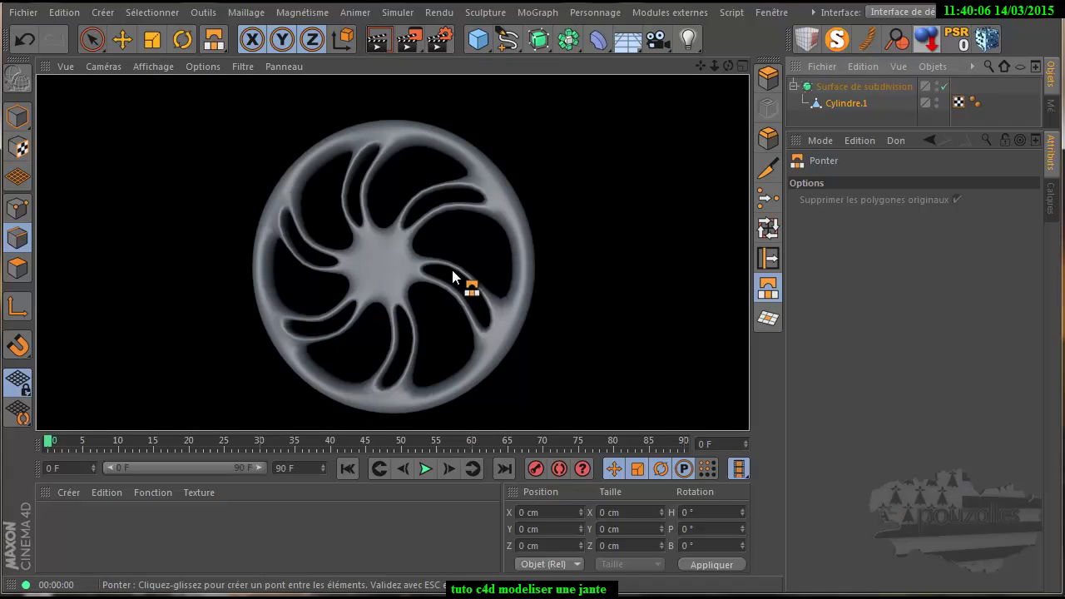
pyautogui.click(403, 261)
pyautogui.click(375, 47)
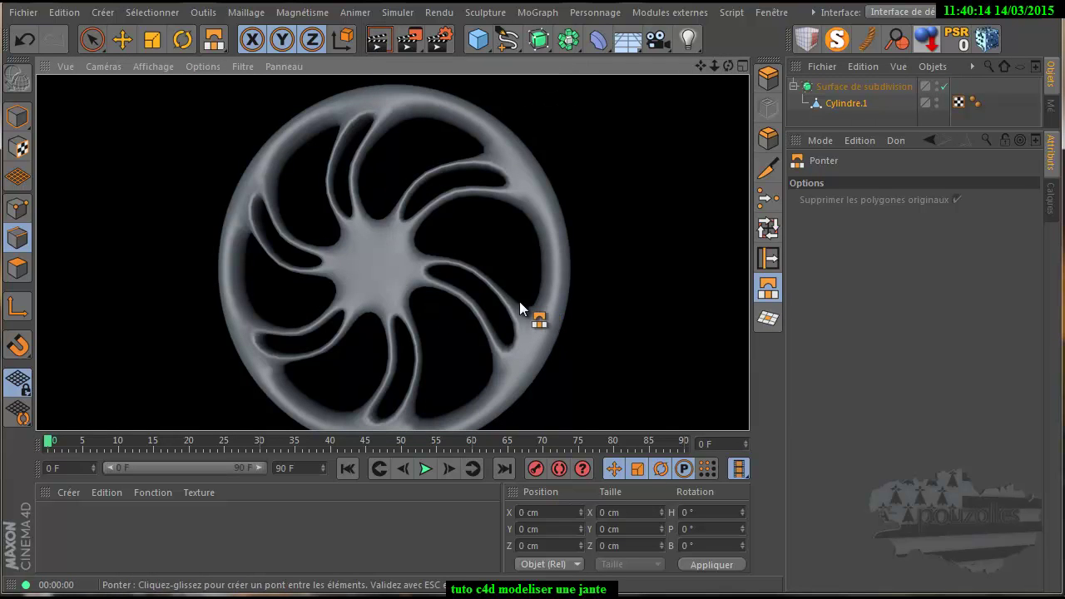
# Render the finished rim in jante 2.c4d for comparison, then return to the working file
pyautogui.click(777, 14)
pyautogui.click(799, 388)
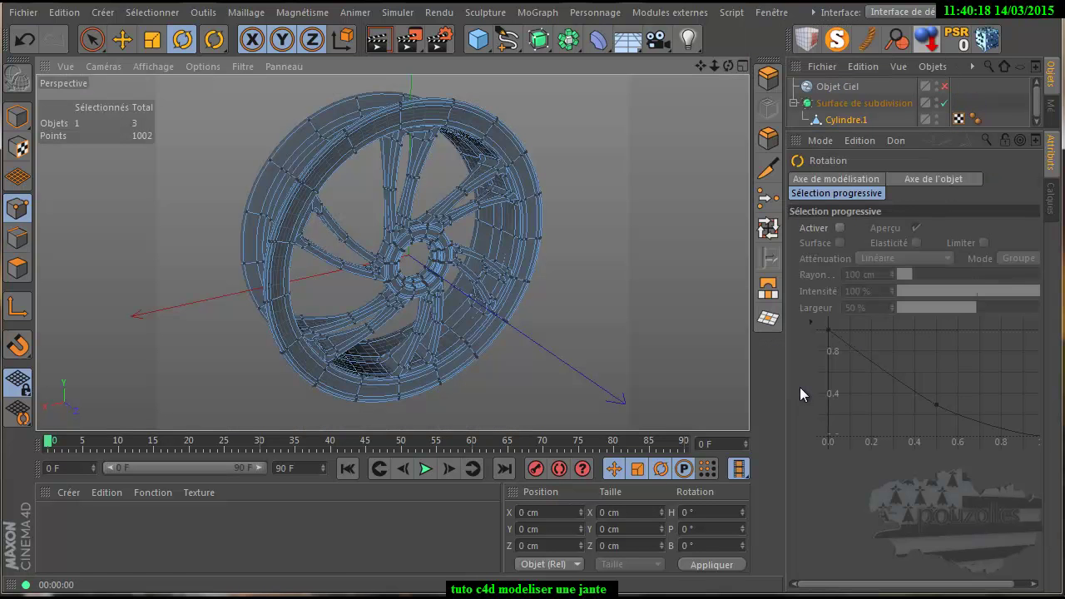
pyautogui.moveTo(725, 66)
pyautogui.mouseDown()
pyautogui.moveTo(533, 381)
pyautogui.moveTo(499, 169)
pyautogui.mouseUp()
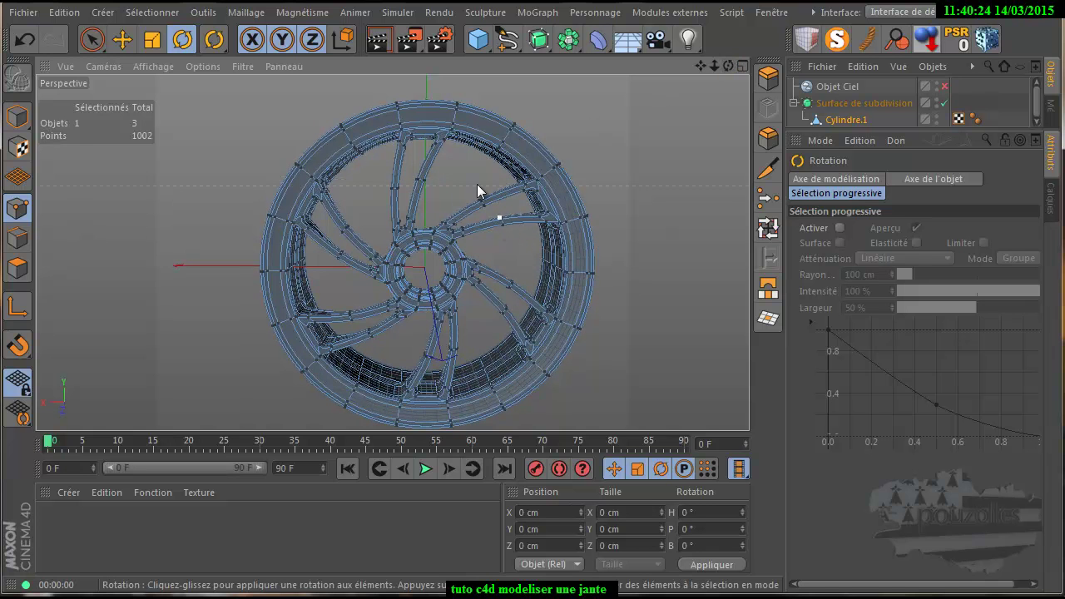
pyautogui.click(379, 40)
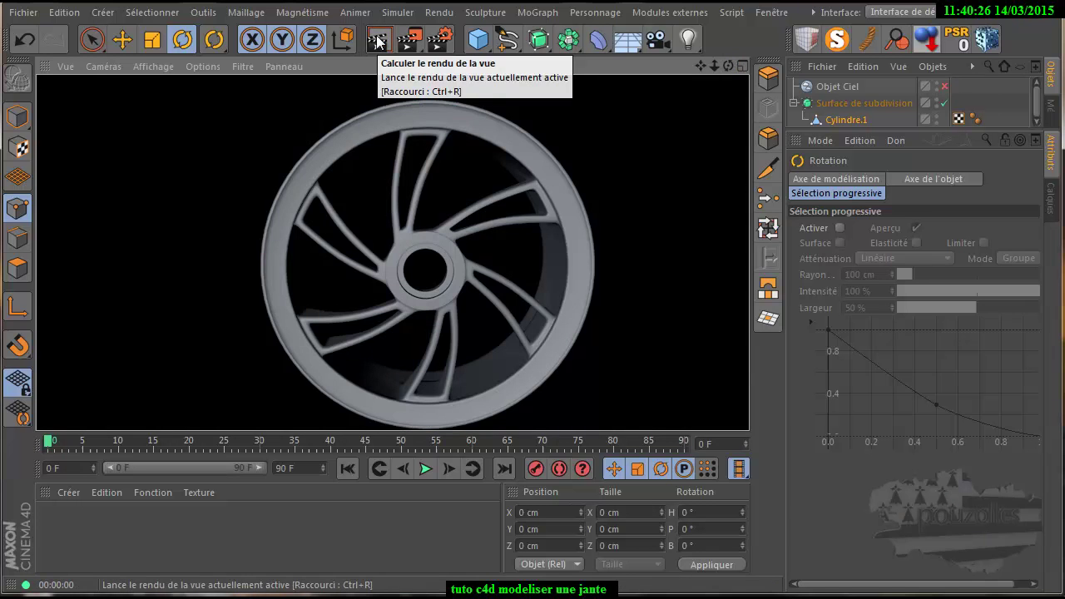
pyautogui.click(757, 13)
pyautogui.click(794, 375)
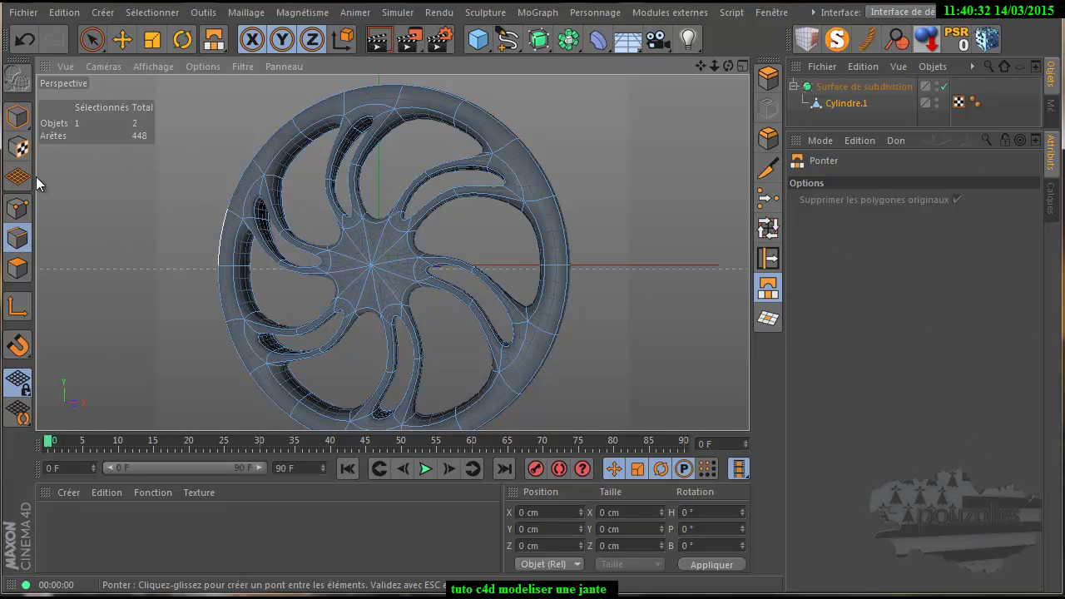
# In the Front view, box-select the 48 mid-spoke points and rotate them about 8° around the hub
pyautogui.click(18, 207)
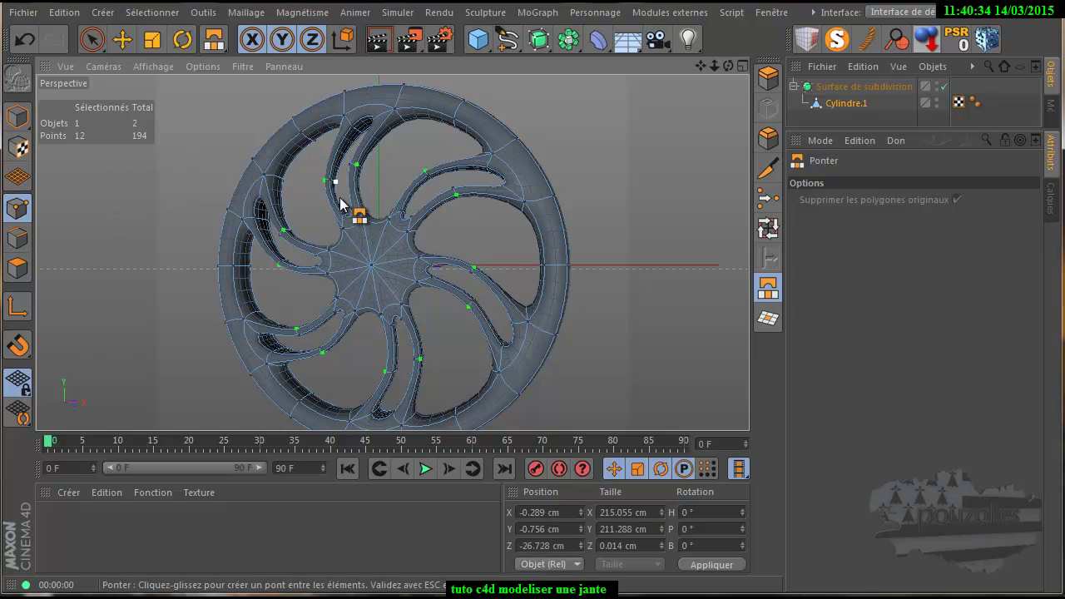
pyautogui.middleClick(306, 225)
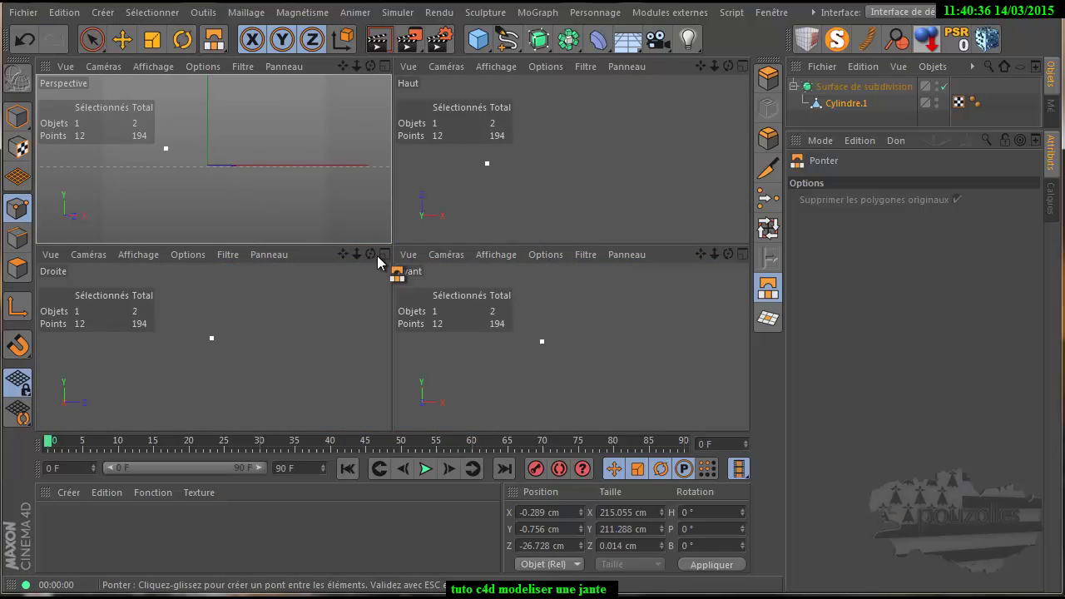
pyautogui.middleClick(528, 371)
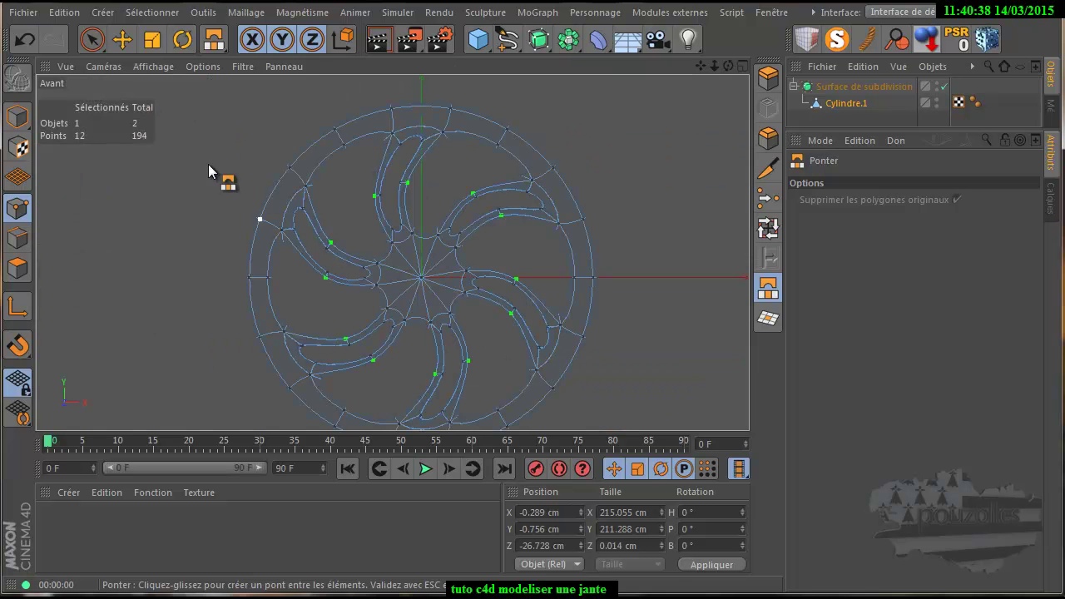
pyautogui.moveTo(94, 39); pyautogui.dragTo(160, 91)
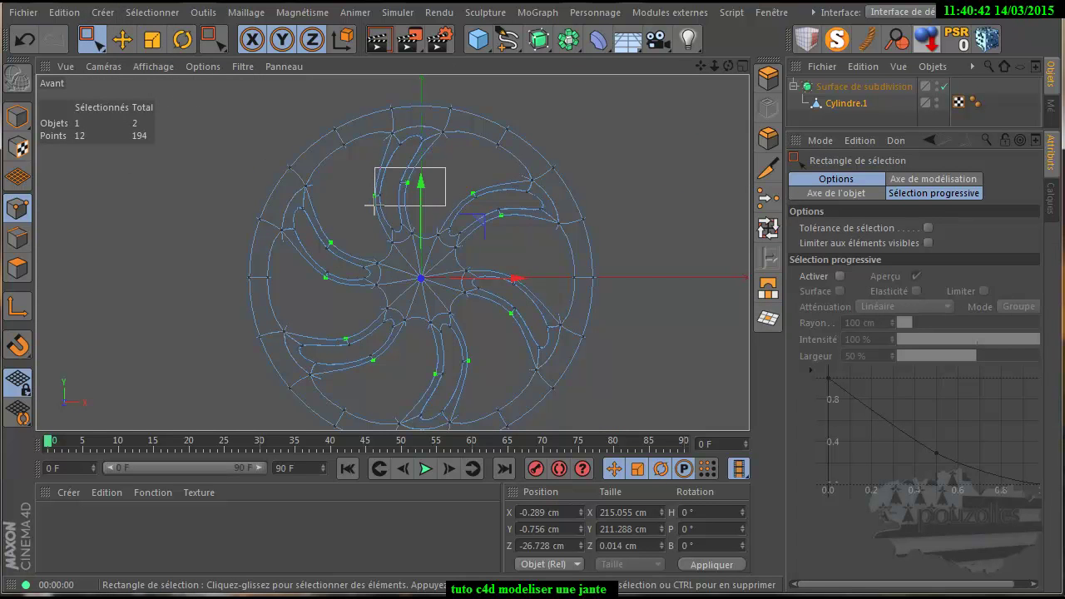
pyautogui.moveTo(357, 212); pyautogui.dragTo(304, 309)
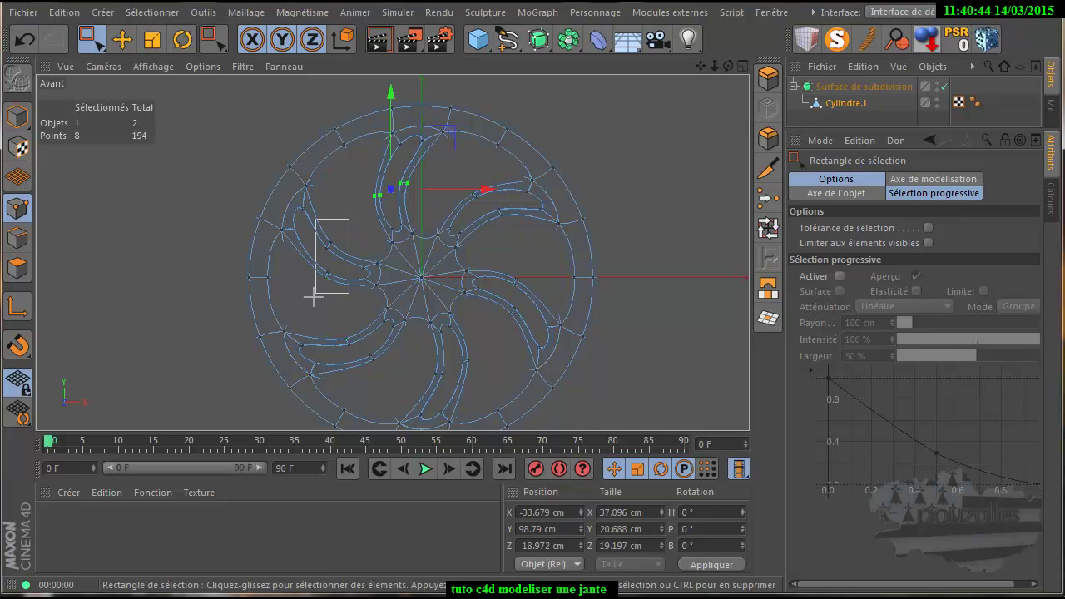
pyautogui.keyDown('shift'); pyautogui.moveTo(381, 388); pyautogui.dragTo(383, 395); pyautogui.keyUp('shift')
pyautogui.keyDown('shift'); pyautogui.moveTo(488, 354); pyautogui.dragTo(483, 350); pyautogui.keyUp('shift')
pyautogui.keyDown('shift'); pyautogui.moveTo(419, 400); pyautogui.dragTo(420, 401); pyautogui.keyUp('shift')
pyautogui.keyDown('shift'); pyautogui.moveTo(515, 295); pyautogui.dragTo(499, 324); pyautogui.keyUp('shift')
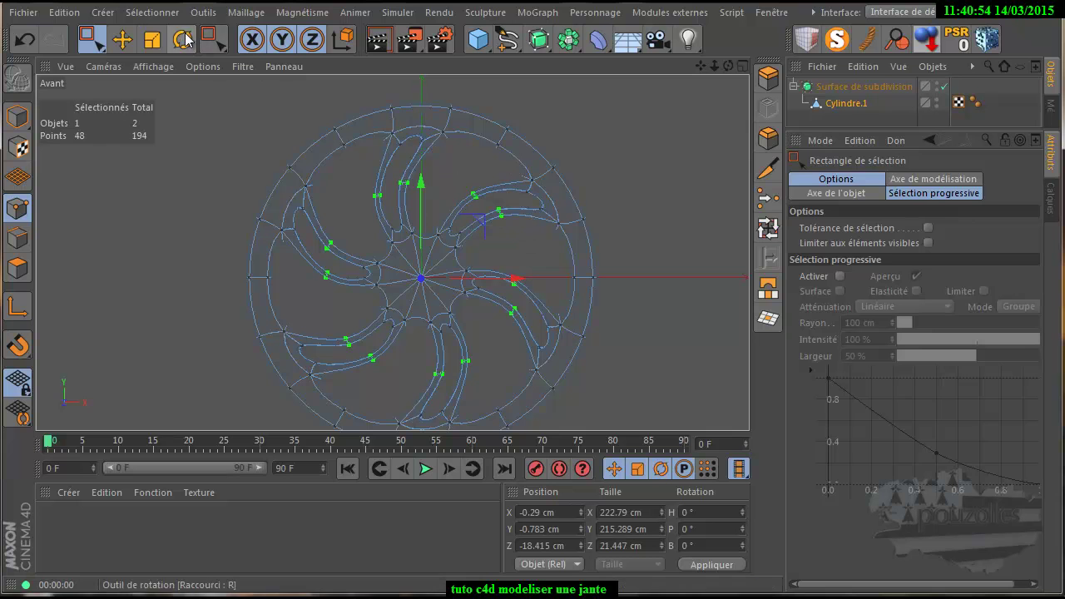
pyautogui.press('r')
pyautogui.moveTo(447, 231); pyautogui.dragTo(452, 238)
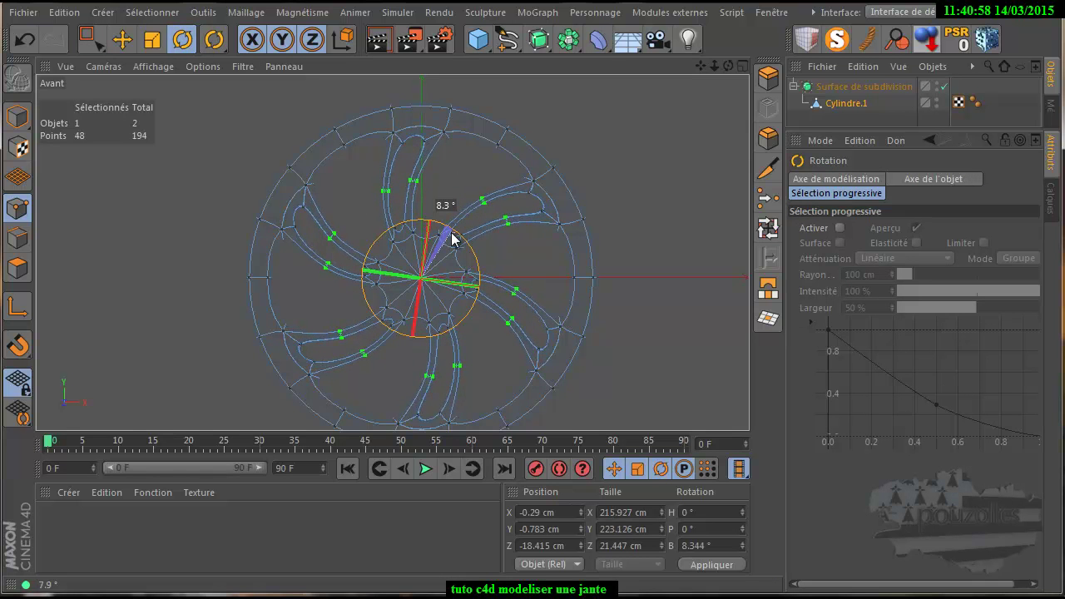
# Return to the single perspective view and render the swirled spokes twice to check them
pyautogui.middleClick(228, 161)
pyautogui.middleClick(232, 167)
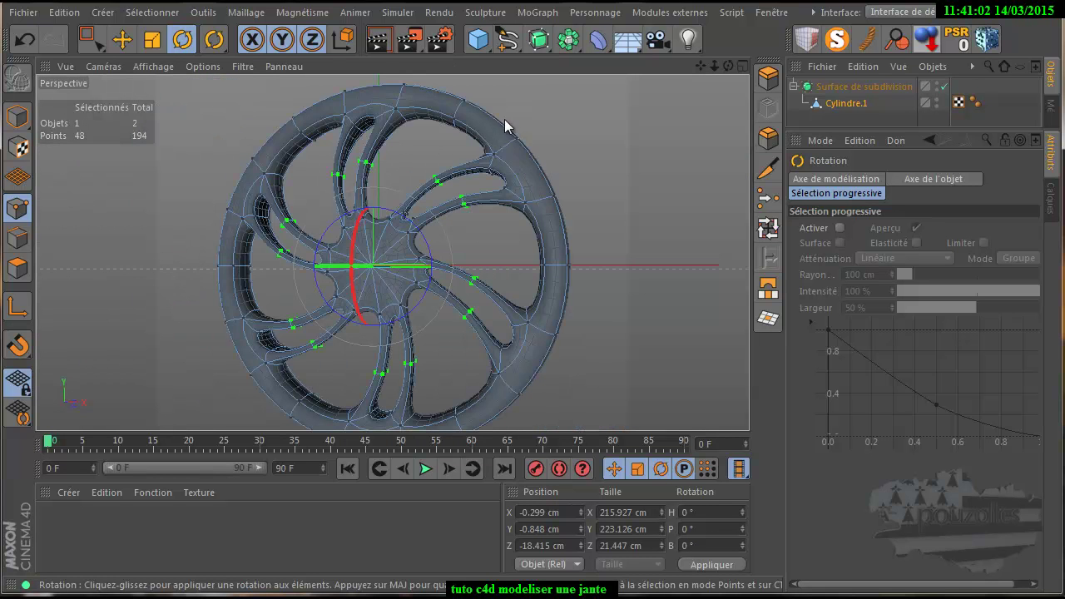
pyautogui.click(378, 45)
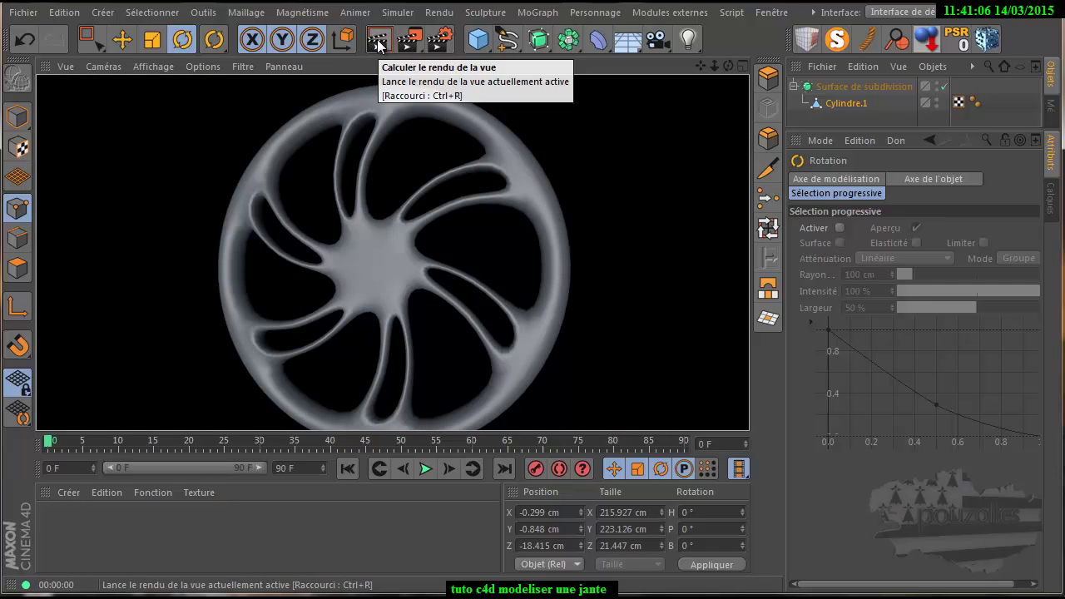
pyautogui.click(391, 418)
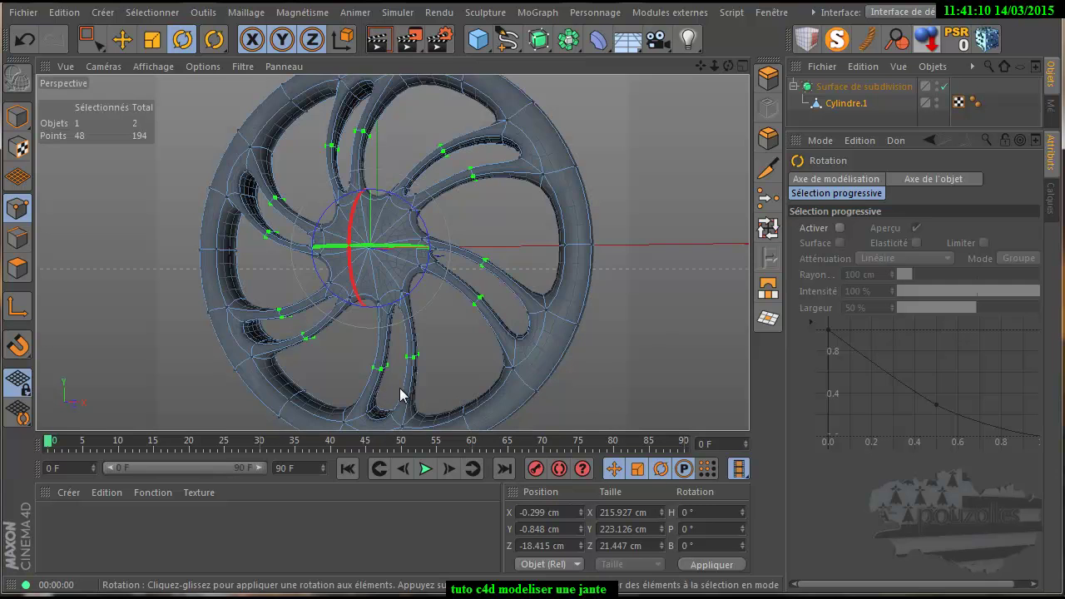
pyautogui.click(378, 39)
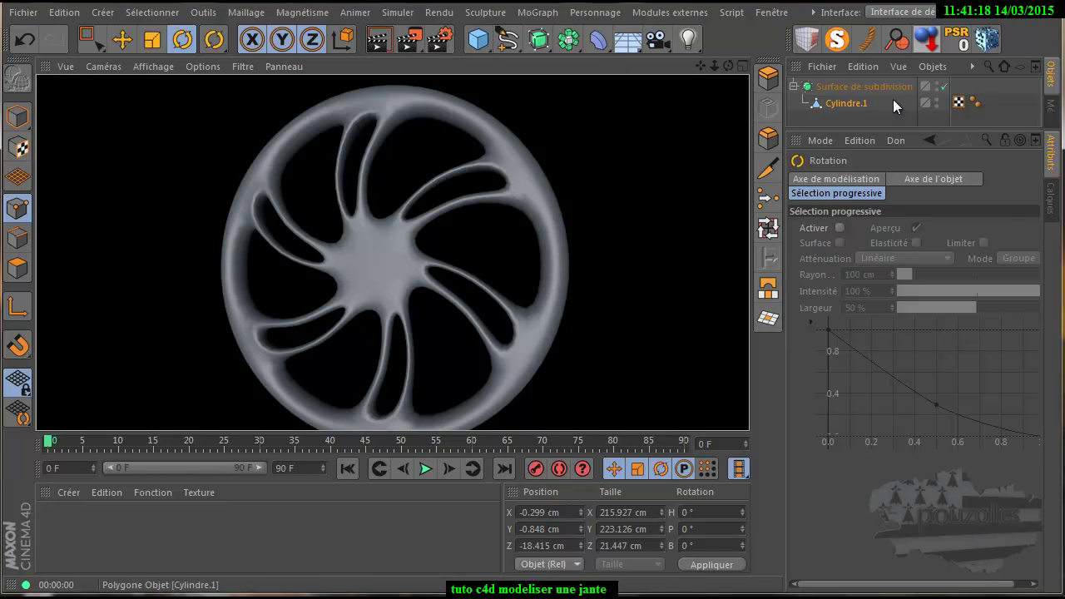
pyautogui.click(862, 105)
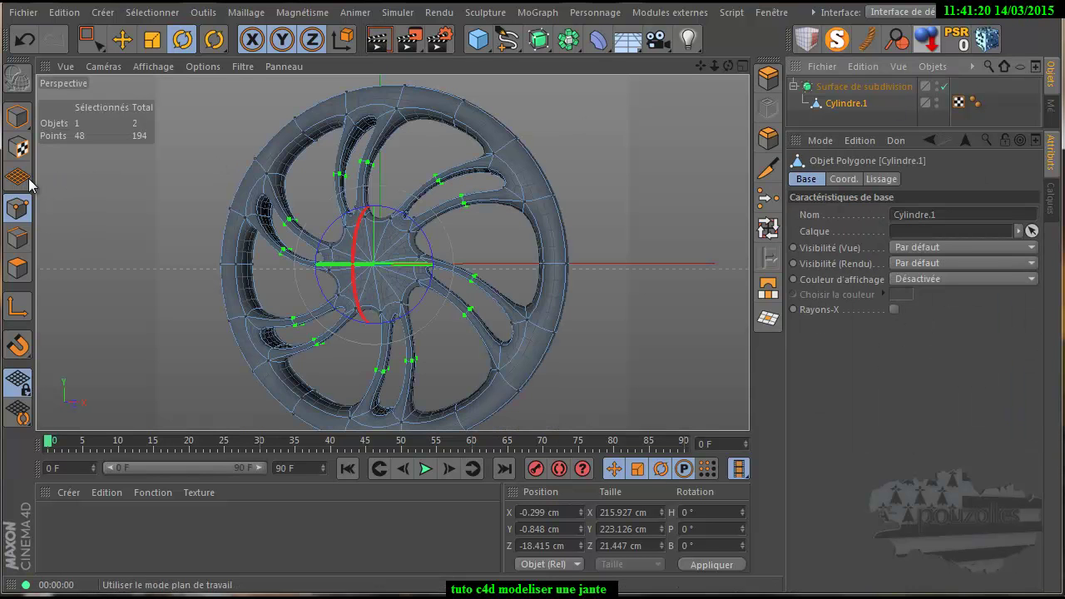
# Disable Subdivision Surface smoothing and select the wheel's centre point with the Move tool
pyautogui.click(945, 85)
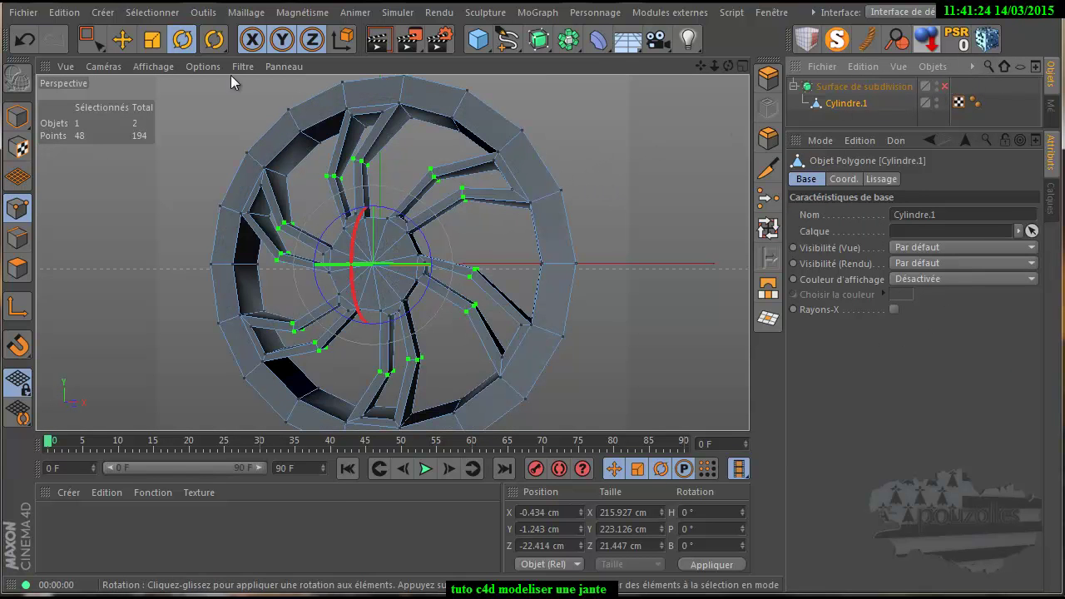
pyautogui.click(122, 39)
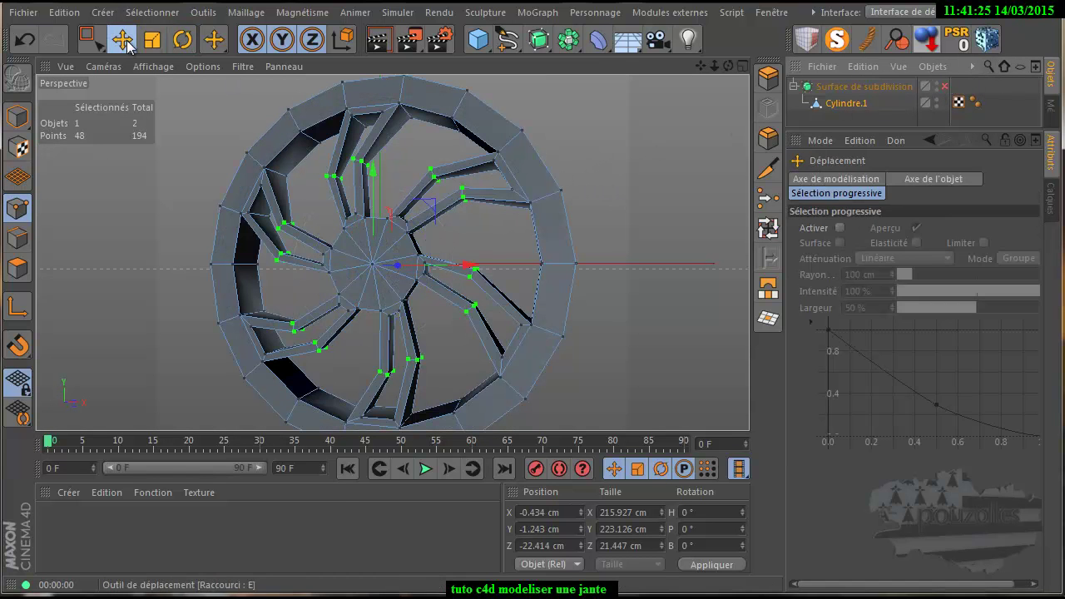
pyautogui.click(374, 264)
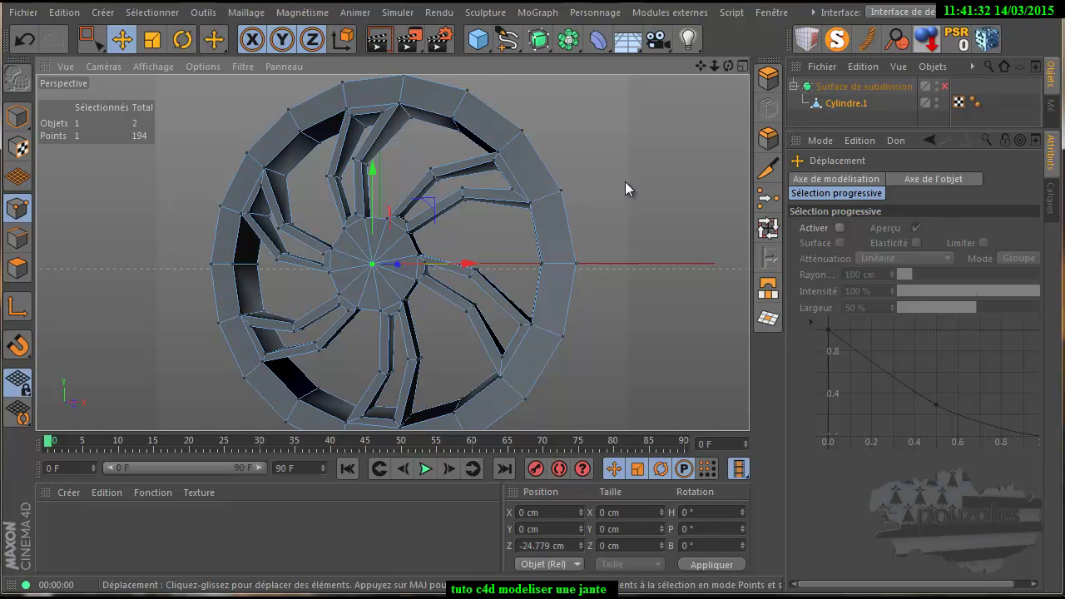
# Orbit the wheel to a side view and select a vertex on the upper-left spoke instead
pyautogui.moveTo(701, 67); pyautogui.dragTo(533, 382)
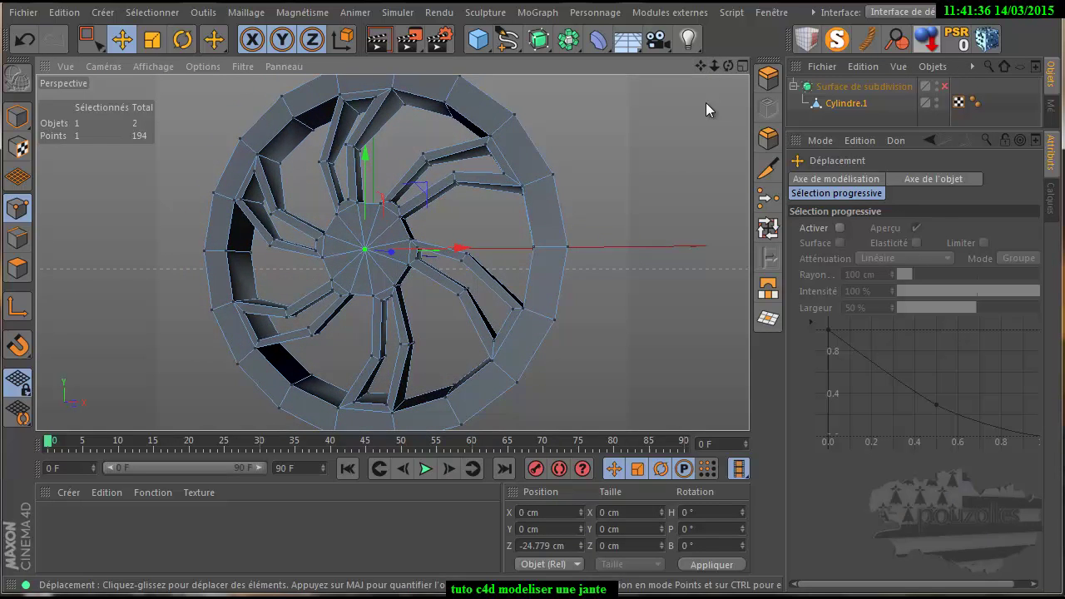
pyautogui.moveTo(725, 67); pyautogui.dragTo(671, 124)
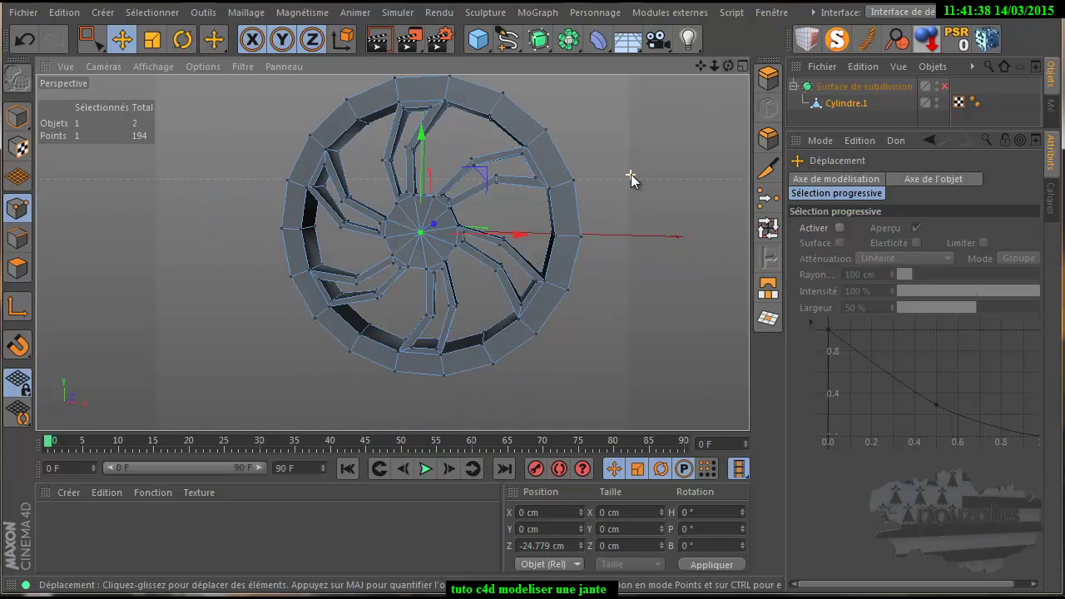
pyautogui.moveTo(700, 67); pyautogui.dragTo(531, 382)
pyautogui.moveTo(728, 65)
pyautogui.mouseDown()
pyautogui.moveTo(526, 387)
pyautogui.moveTo(508, 387)
pyautogui.moveTo(535, 381)
pyautogui.moveTo(521, 378)
pyautogui.moveTo(558, 385)
pyautogui.moveTo(536, 381)
pyautogui.mouseUp()
pyautogui.click(582, 222)
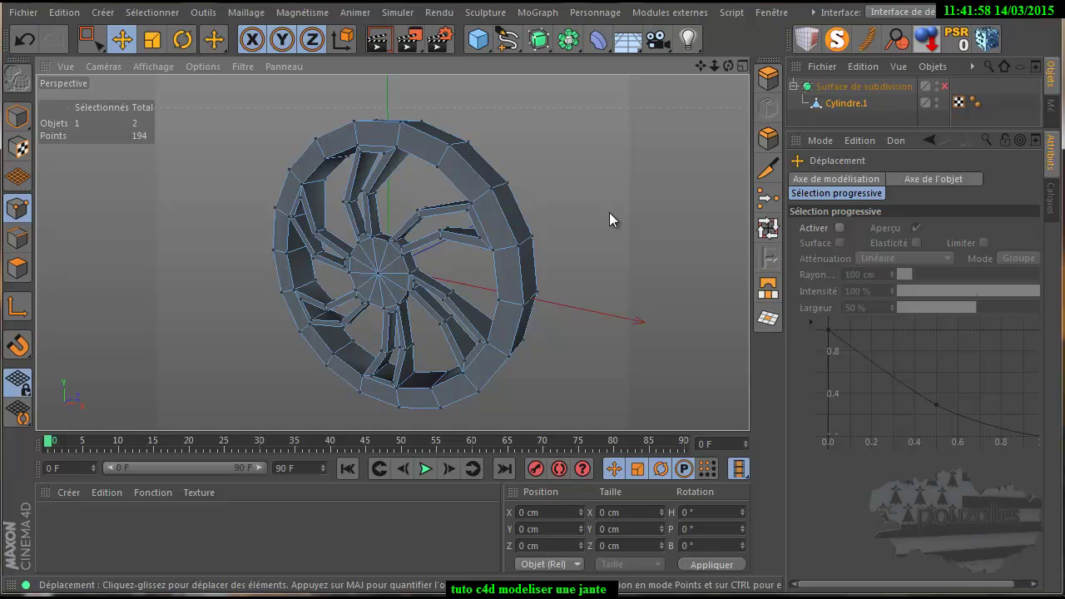
pyautogui.click(330, 186)
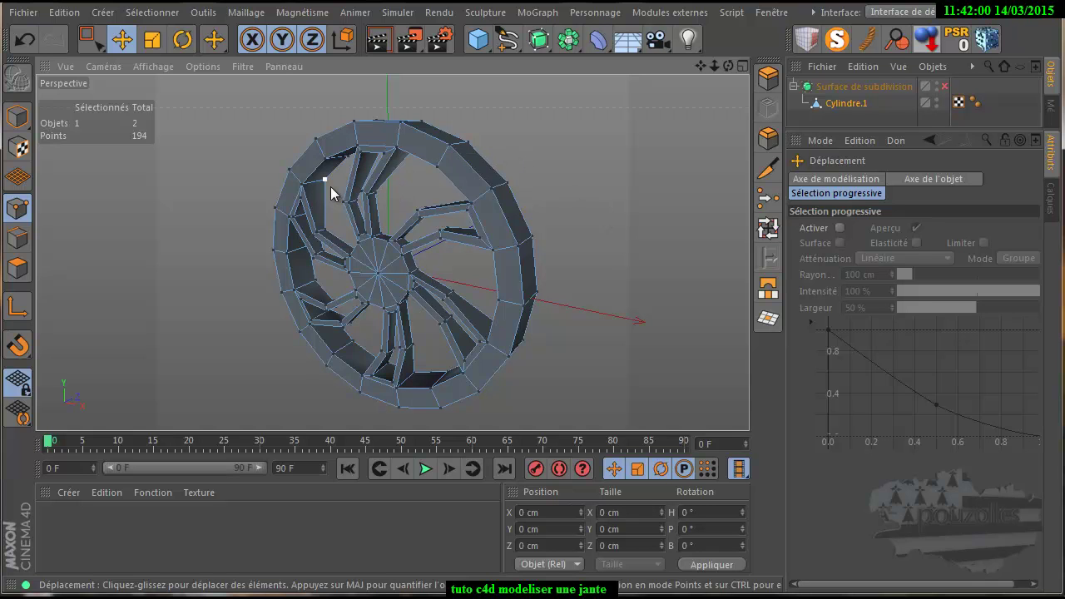